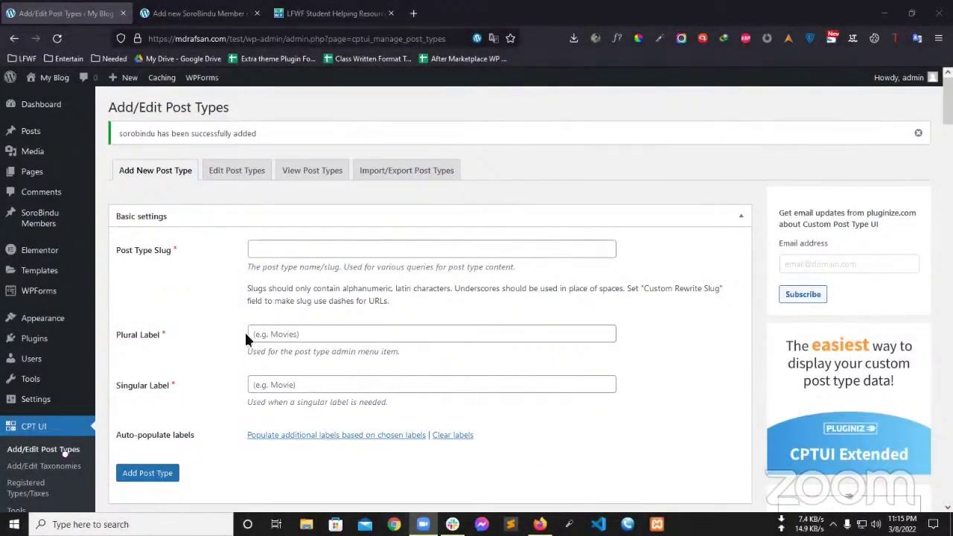
Step: Examine the columns and filters of the LFWF Student Helping Resource table on the academy site
click(63, 452)
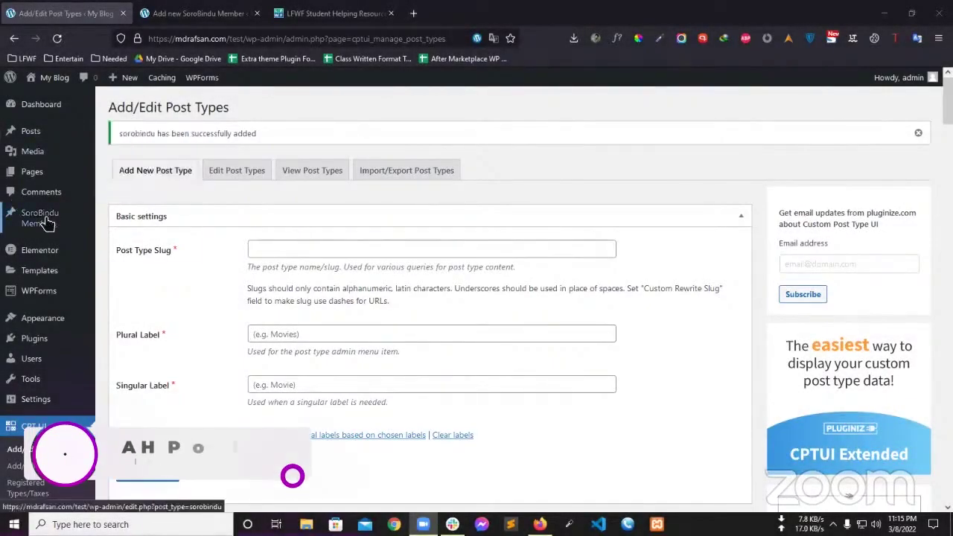
mouse_move(45, 219)
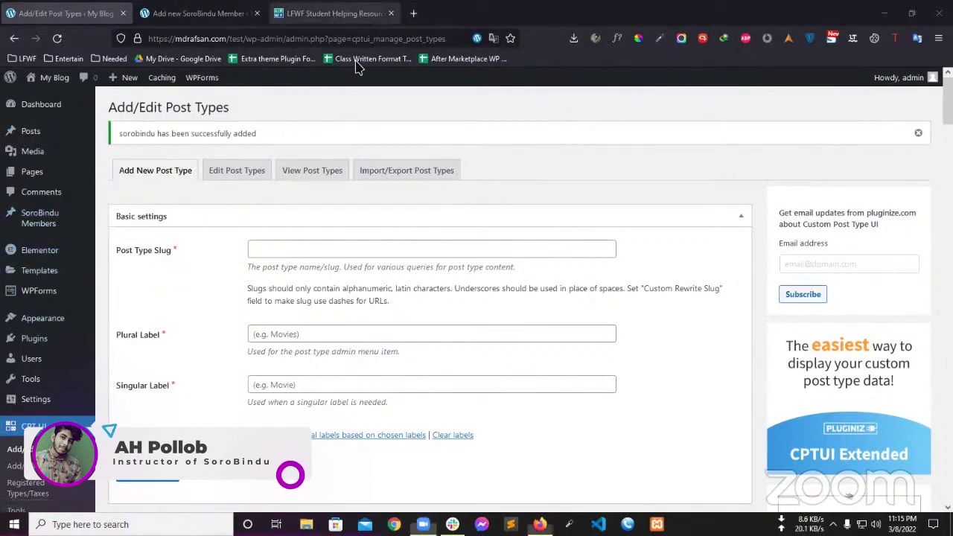
click(364, 17)
scroll(233, 230, up, 2)
scroll(233, 236, down, 3)
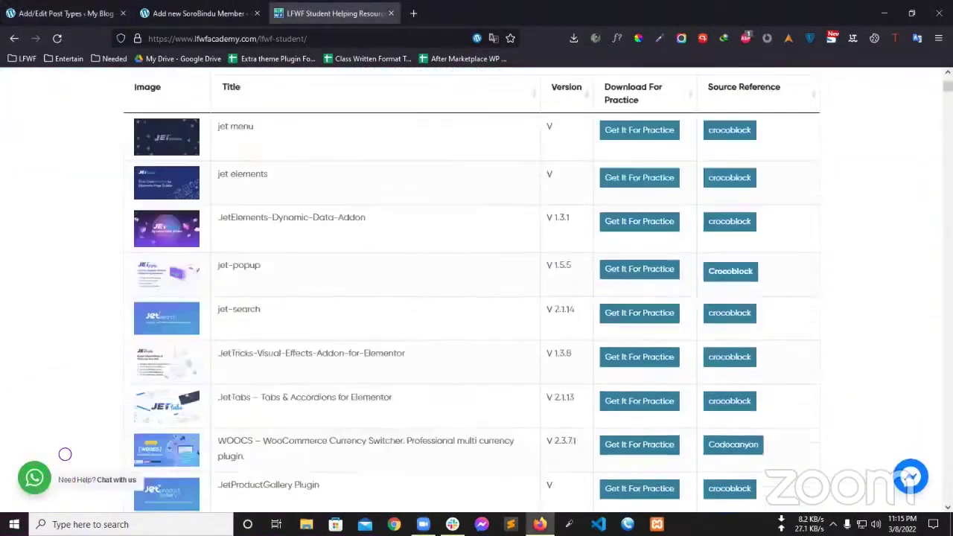
click(65, 14)
key(ctrl+Tab)
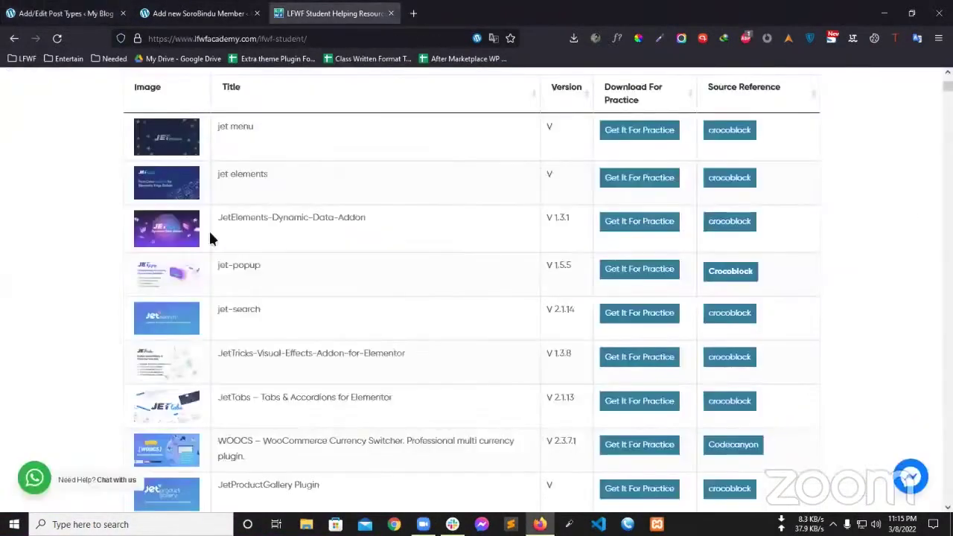
scroll(294, 297, up, 3)
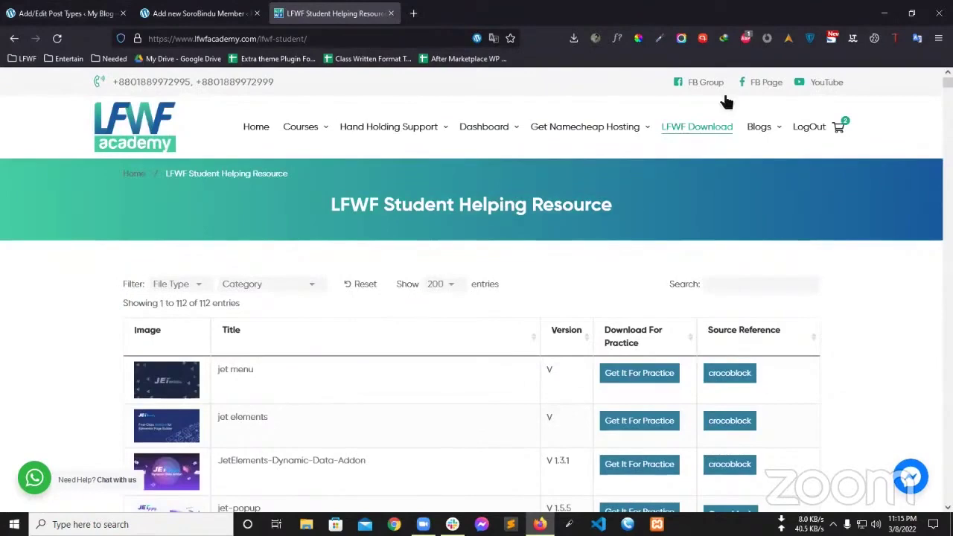
Step: Return to the WordPress admin and load a fresh CPT UI form for adding a post type
key(ctrl+Tab)
scroll(285, 236, down, 3)
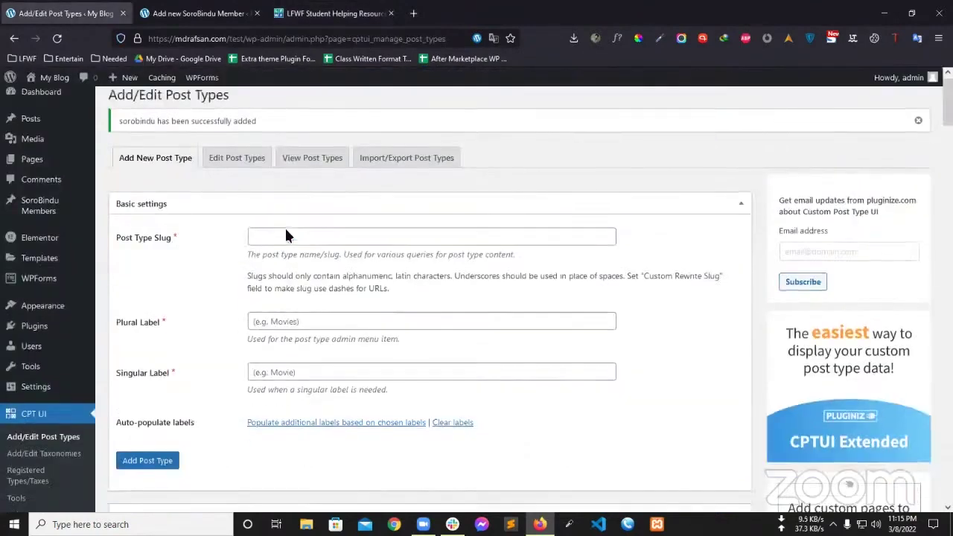
scroll(344, 346, up, 3)
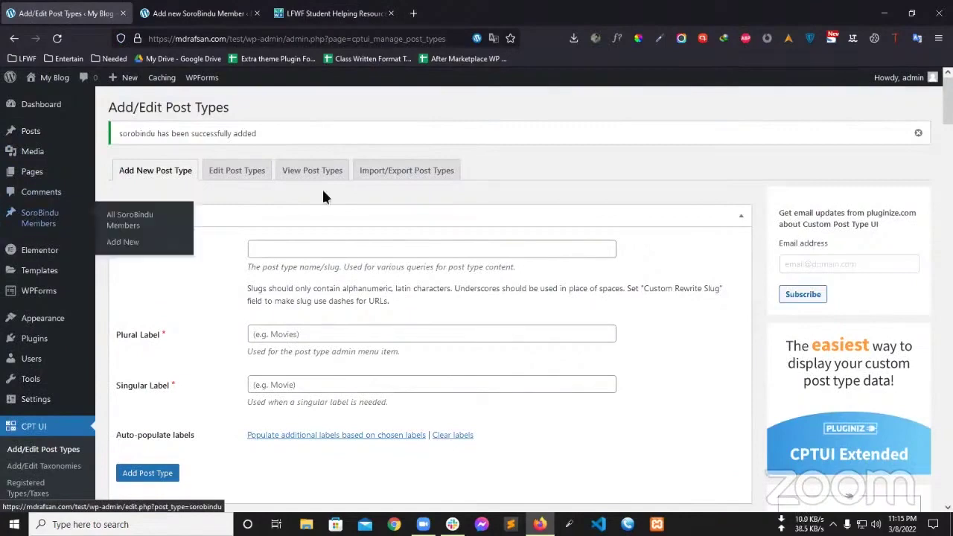
scroll(323, 197, down, 2)
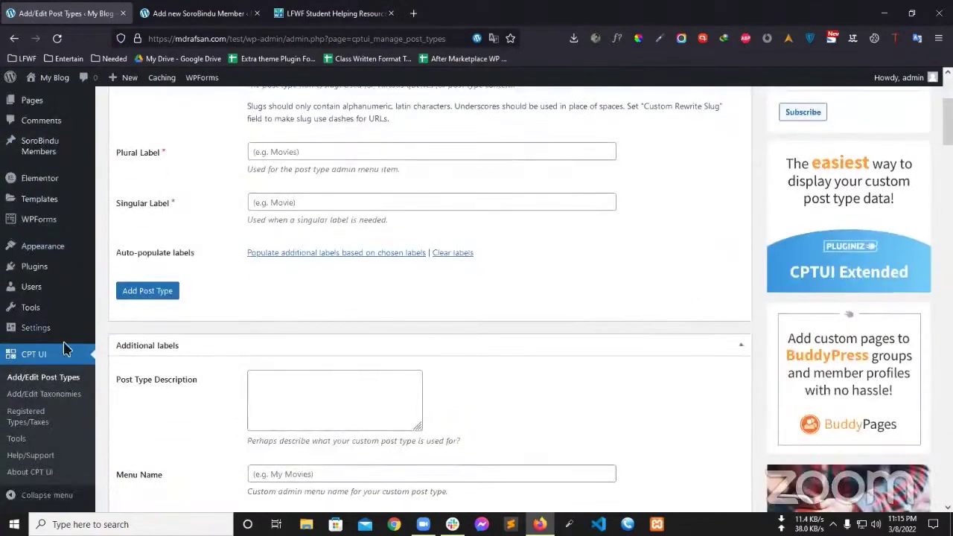
click(52, 382)
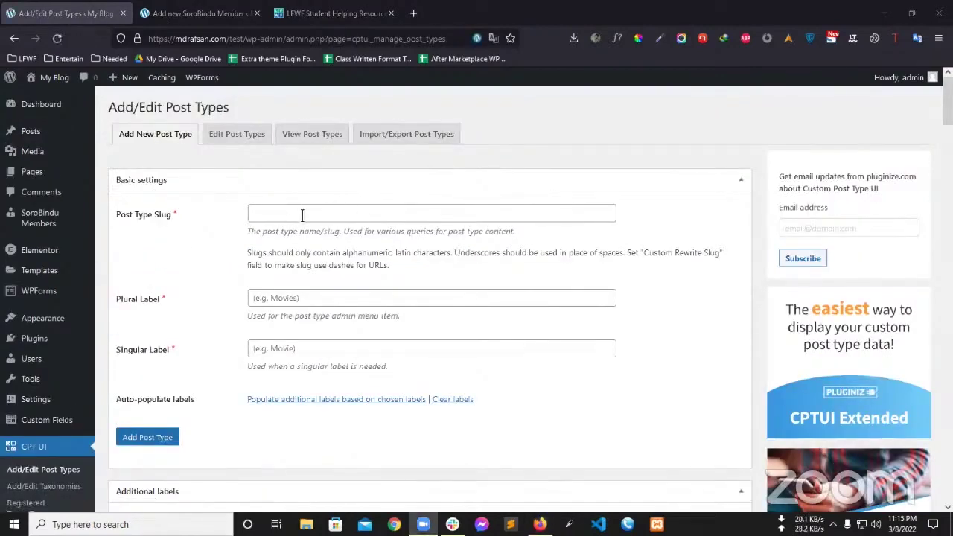
click(253, 213)
click(238, 170)
click(281, 215)
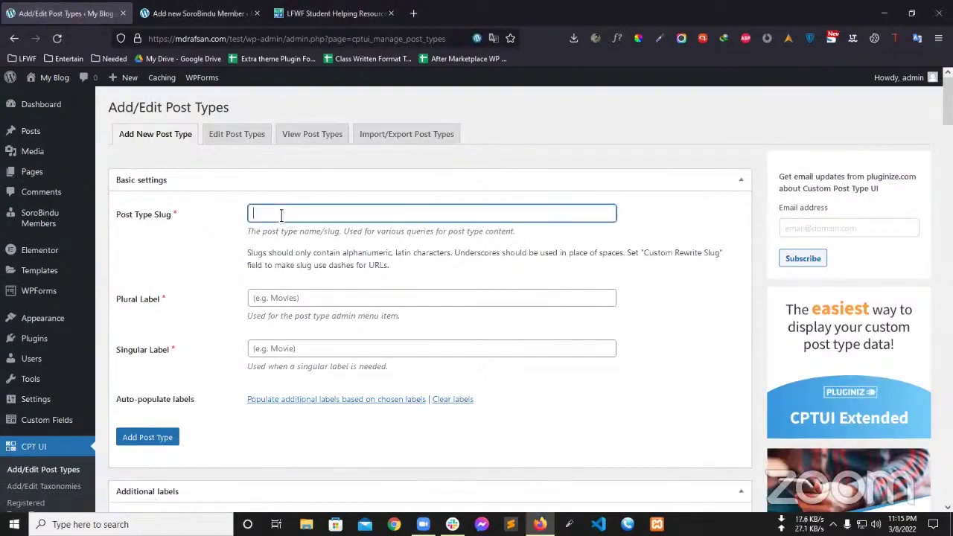
click(304, 158)
click(293, 213)
click(295, 301)
click(310, 347)
click(311, 168)
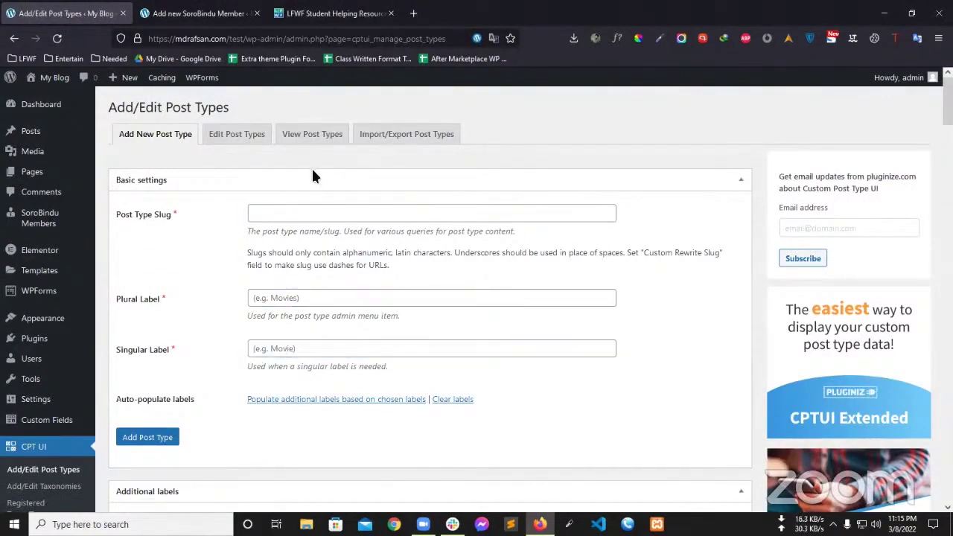
click(288, 213)
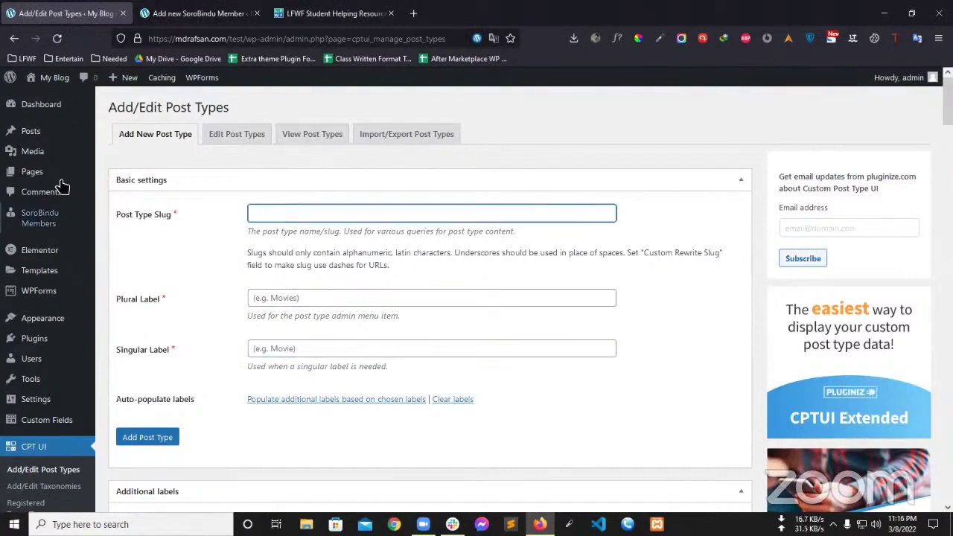
click(303, 299)
click(302, 347)
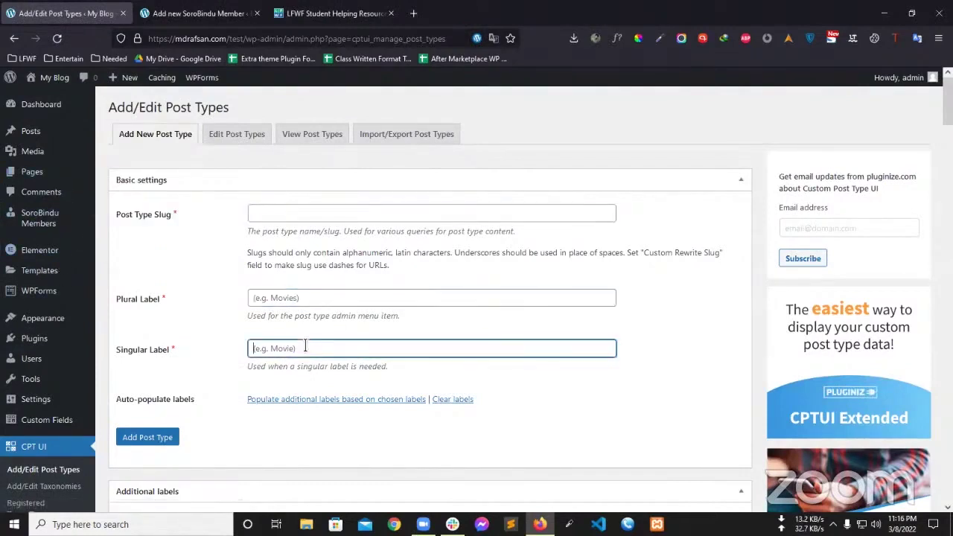
click(283, 158)
click(313, 219)
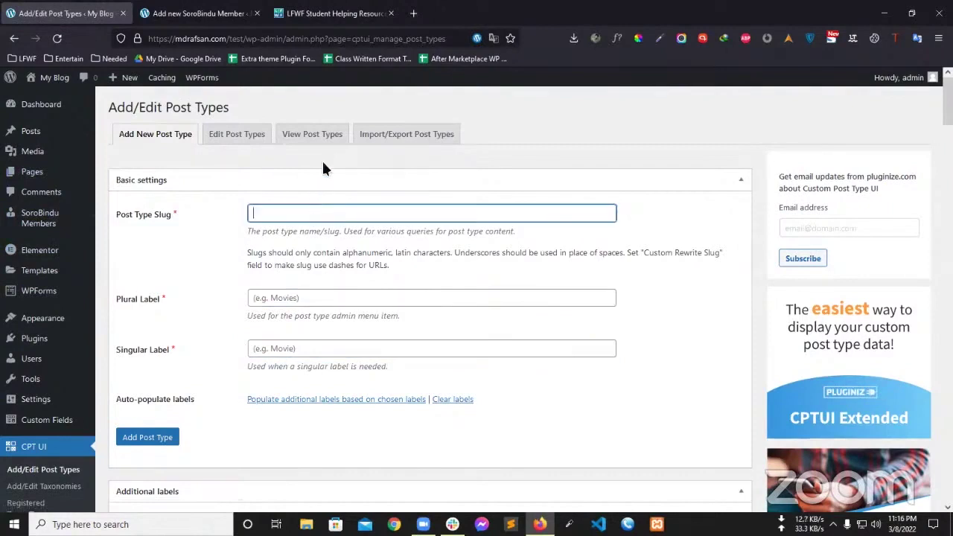
click(323, 166)
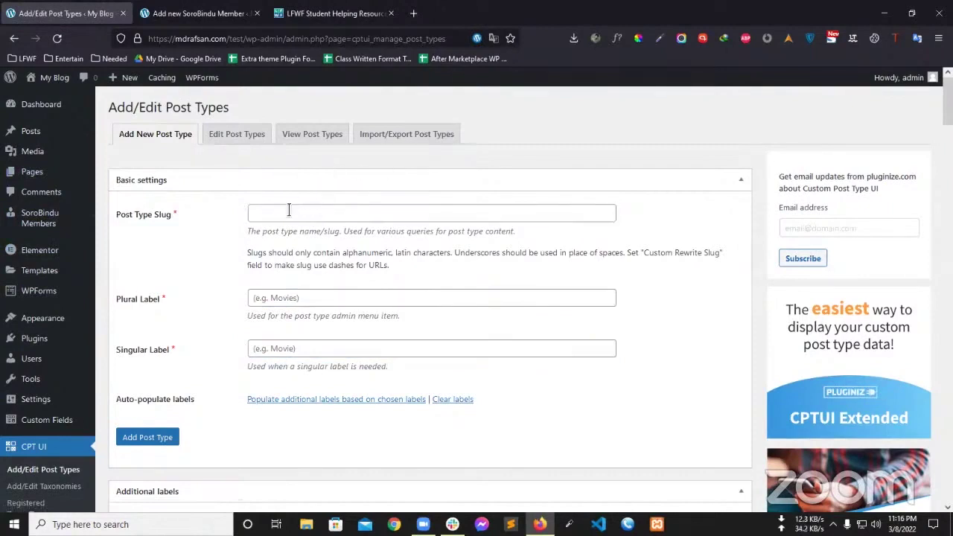
click(289, 210)
click(303, 156)
Step: Enter theme_plugin as the slug of the new post type
click(280, 216)
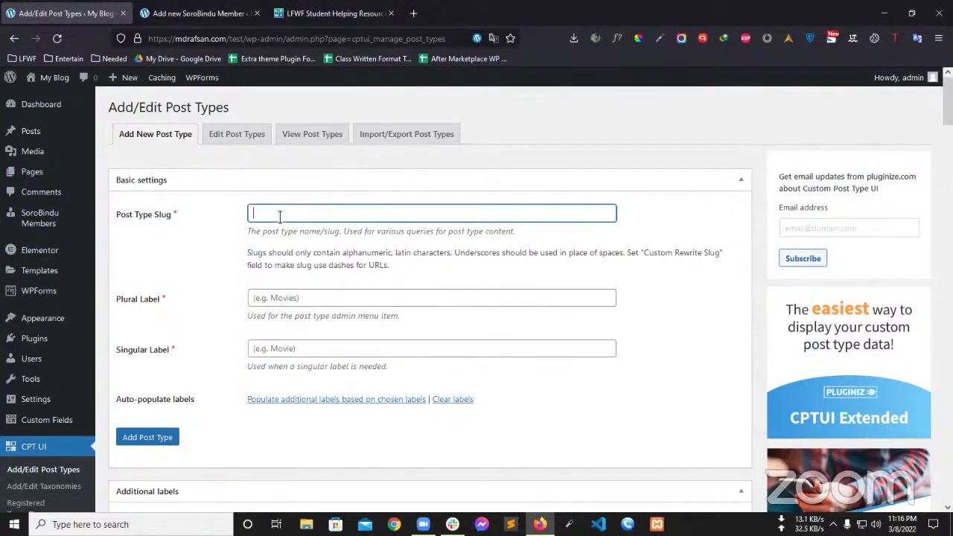
text(themeplugin)
click(291, 193)
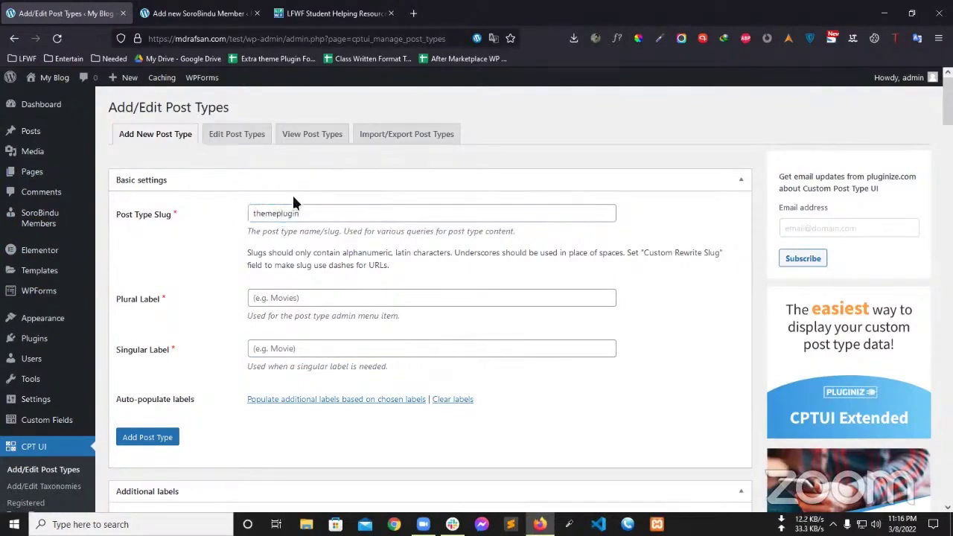
click(285, 213)
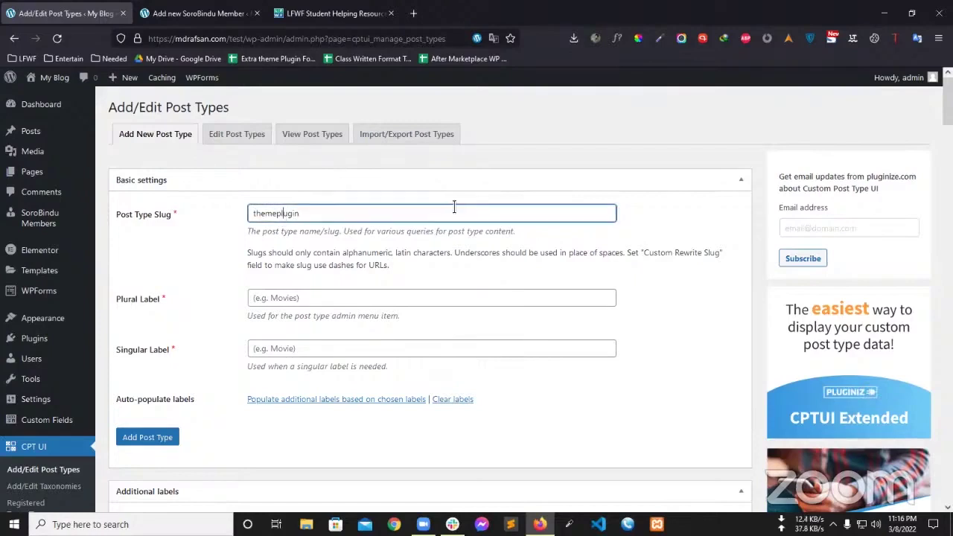
text(_pl)
key(BackSpace)
key(BackSpace)
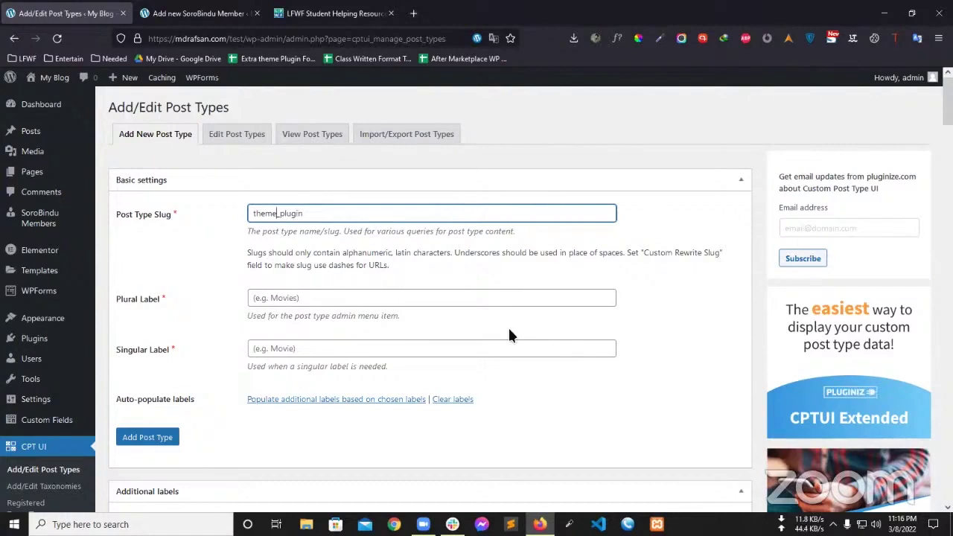
key(alt+Tab)
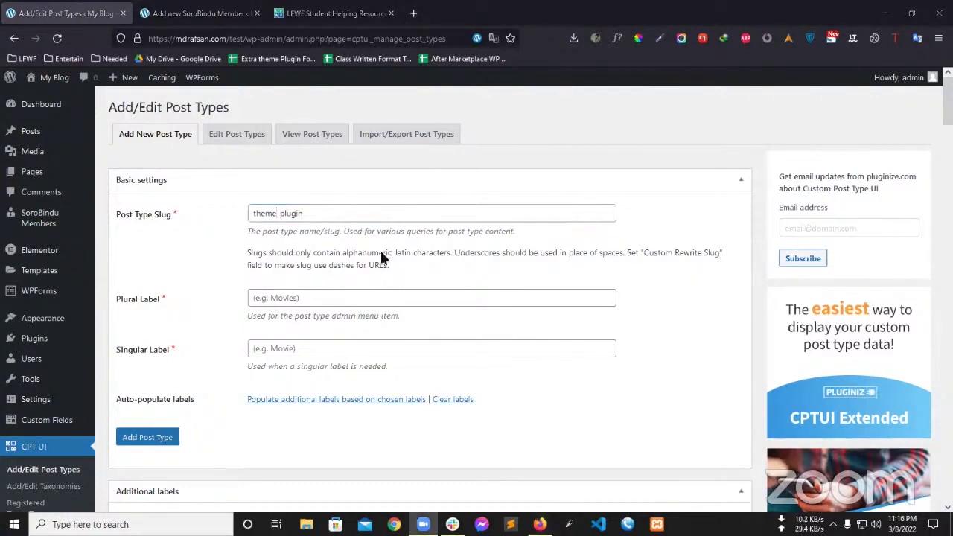
Step: Set the new post type's plural label to LFWF Resources and its singular label to LFWF Resource
click(301, 306)
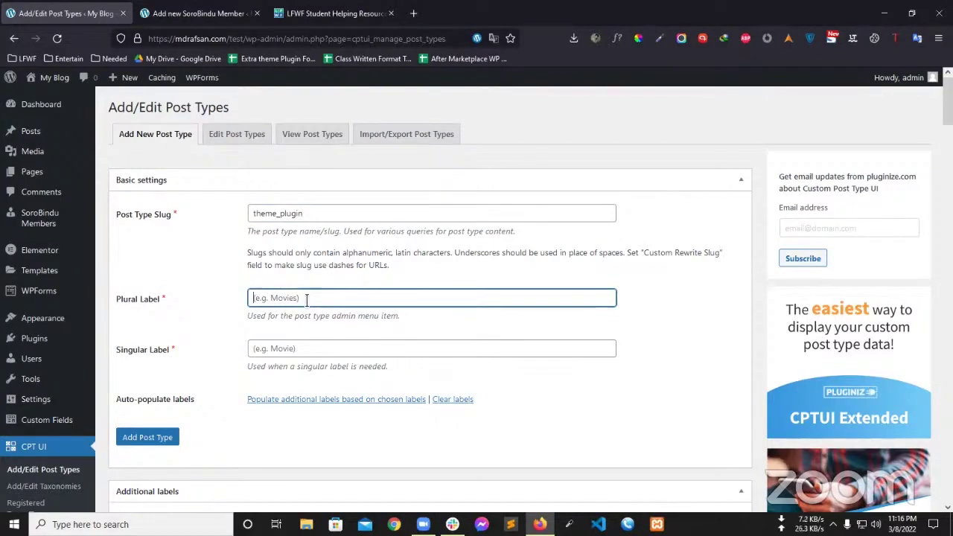
text(LFWF Resour)
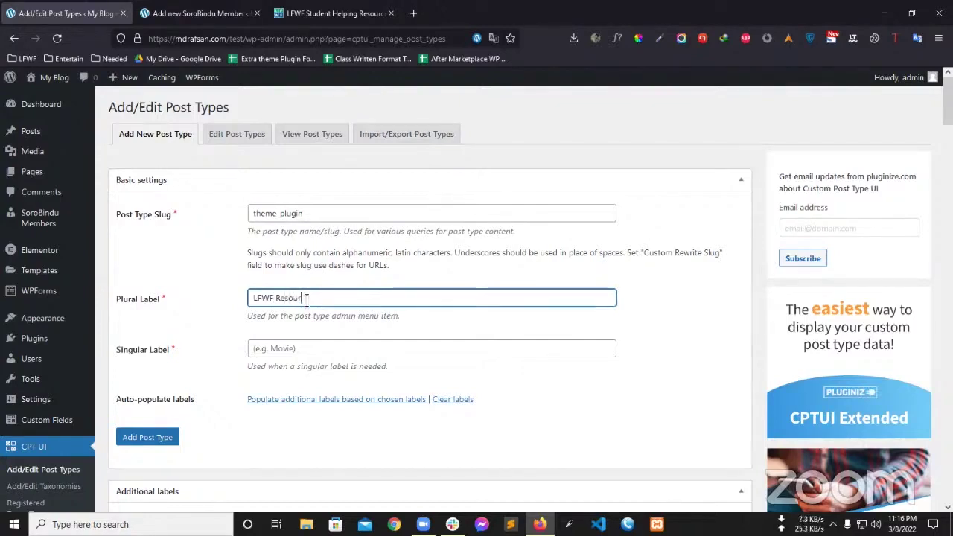
text(ces)
drag(337, 298, 211, 300)
key(ctrl+c)
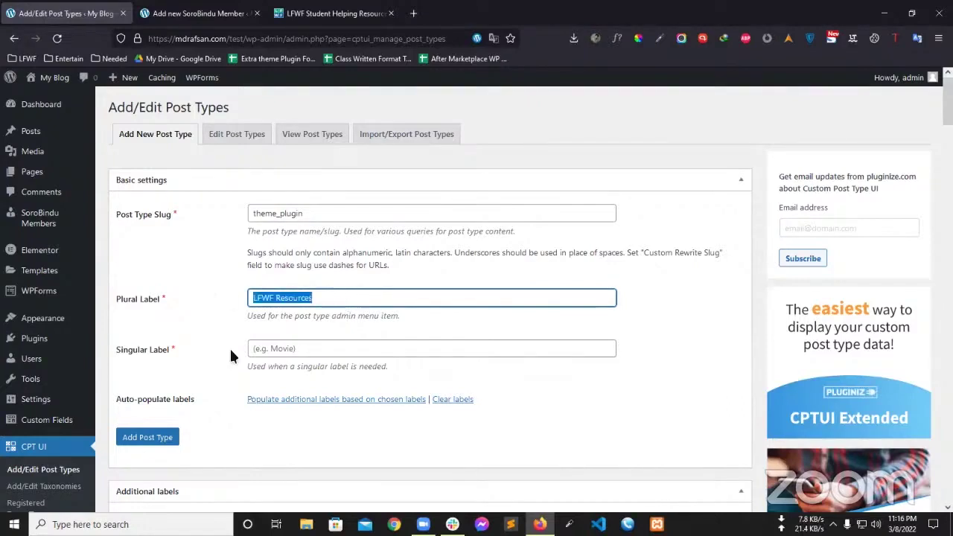
click(276, 355)
key(ctrl+v)
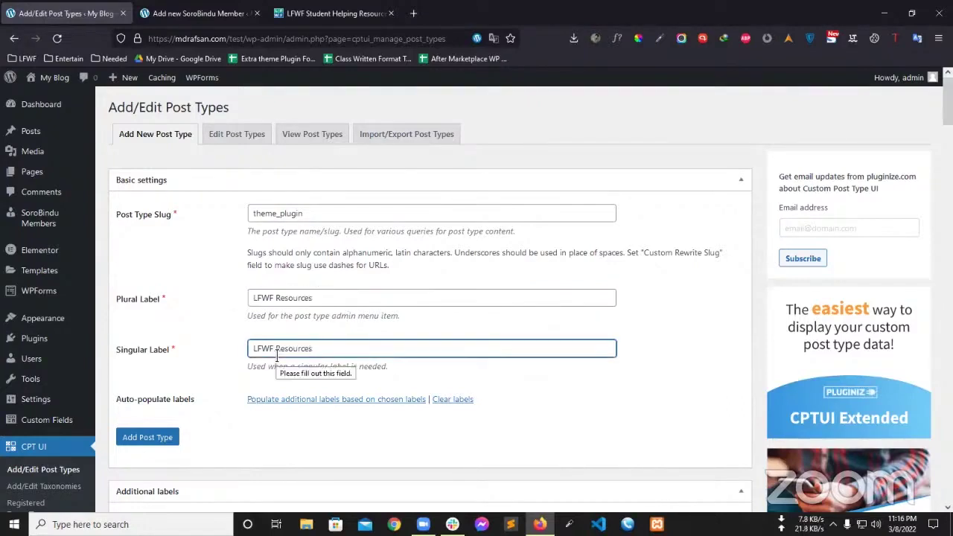
click(172, 358)
Step: Add the theme_plugin post type, leaving the additional labels empty
scroll(249, 314, down, 2)
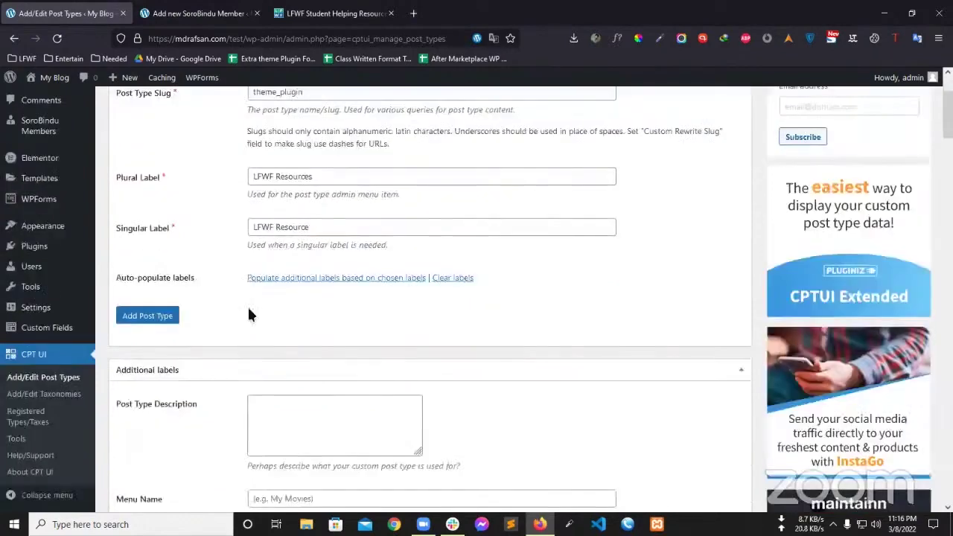
scroll(394, 313, down, 4)
scroll(335, 316, up, 4)
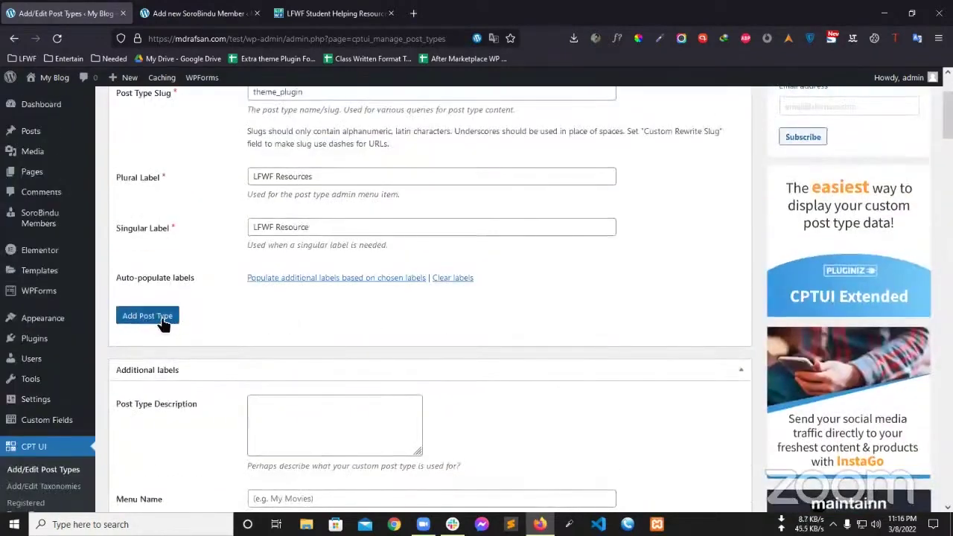
click(164, 325)
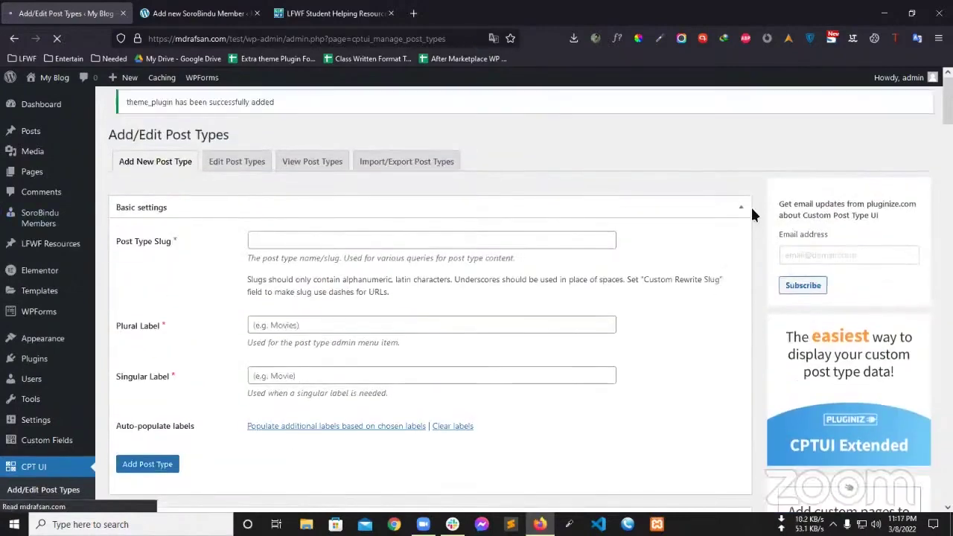
Step: Open the form for adding a new LFWF Resource in a separate browser tab and review its default fields
mouse_move(43, 252)
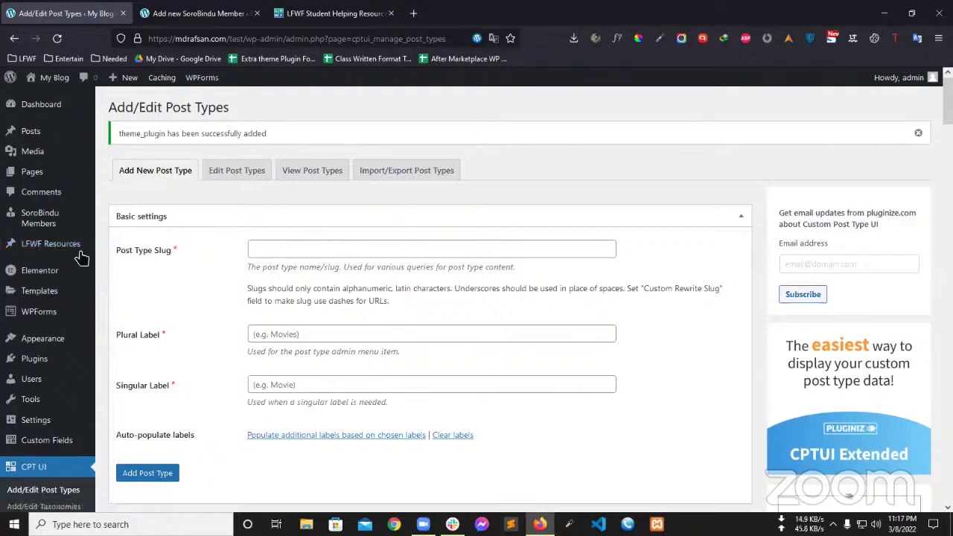
mouse_move(81, 253)
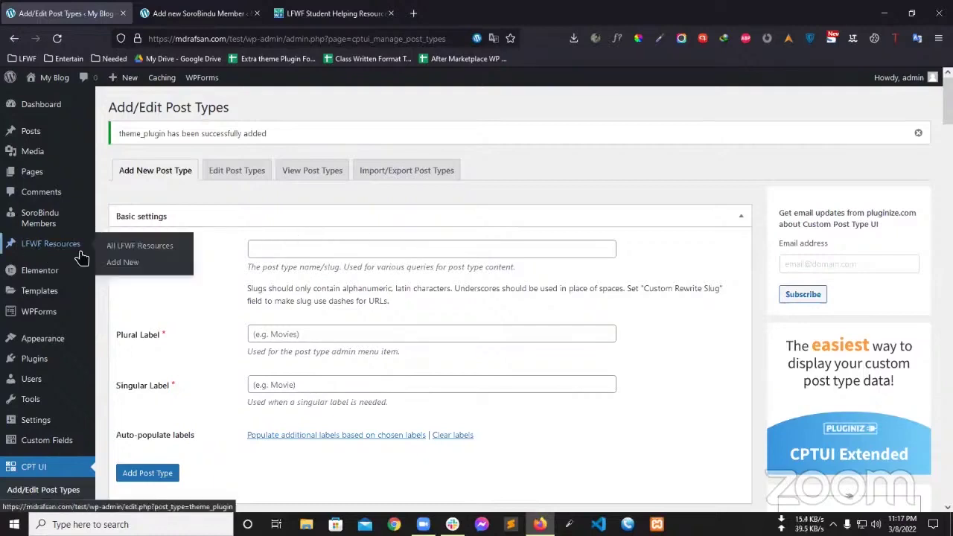
right_click(138, 268)
click(178, 223)
key(ctrl+Tab)
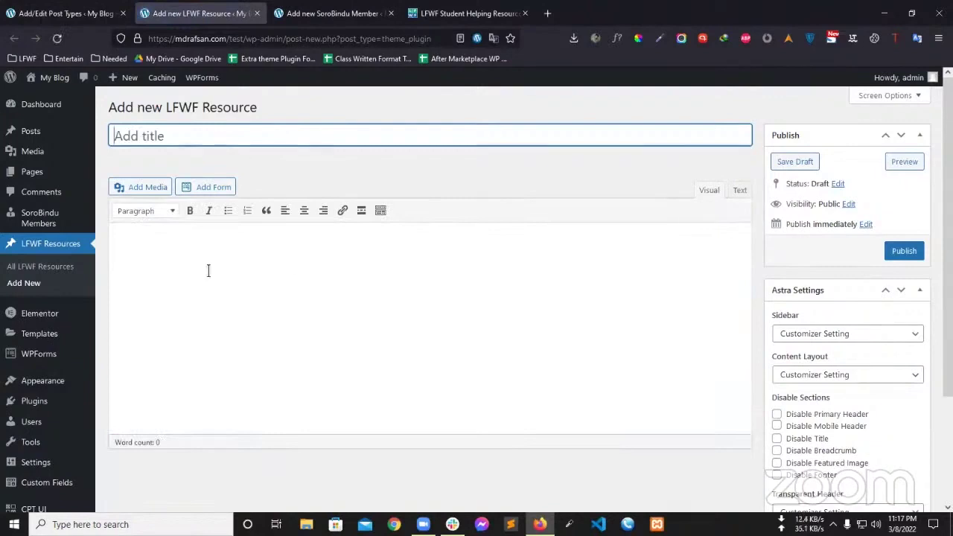
click(234, 270)
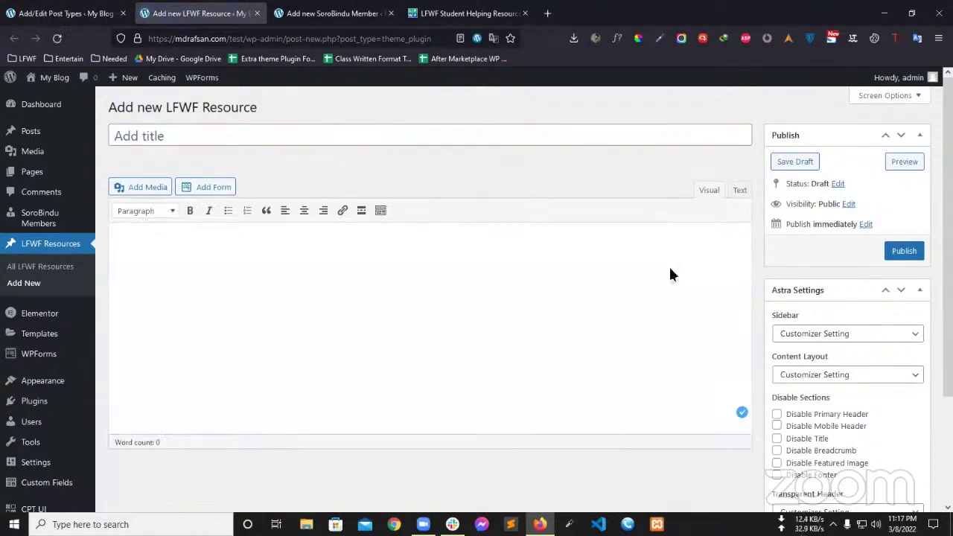
scroll(887, 334, down, 3)
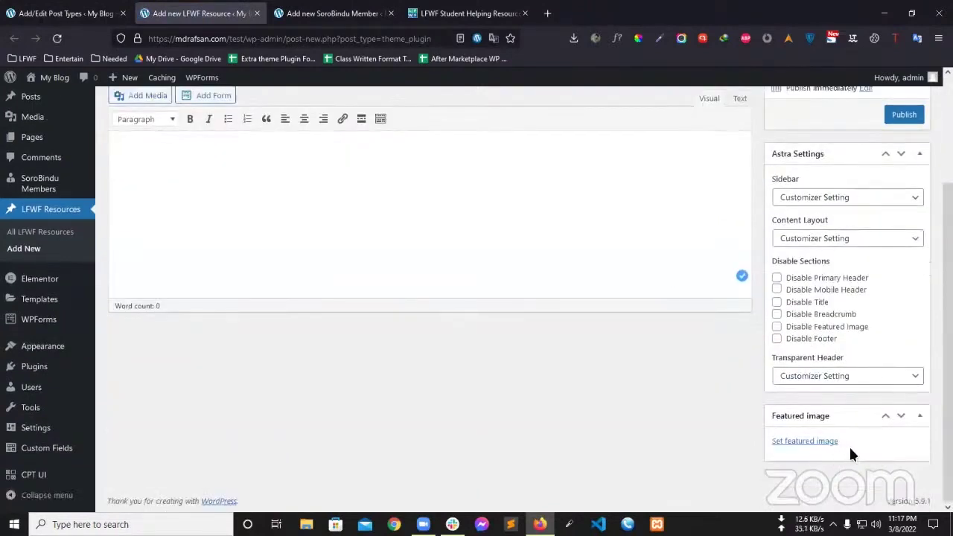
Step: Check the SoroBindu Member form, and sort the LFWF student resource table by title in descending order
click(333, 16)
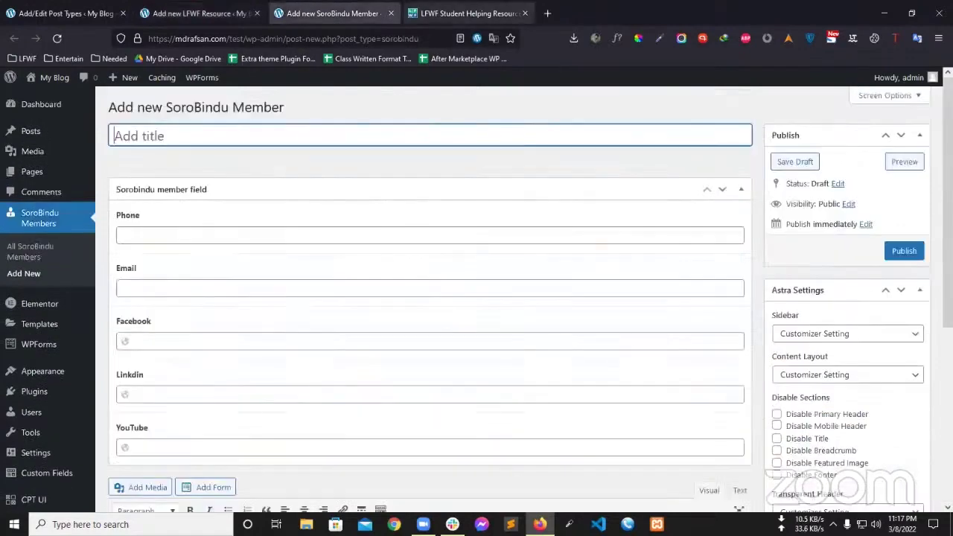
key(ctrl+Tab)
scroll(173, 189, down, 4)
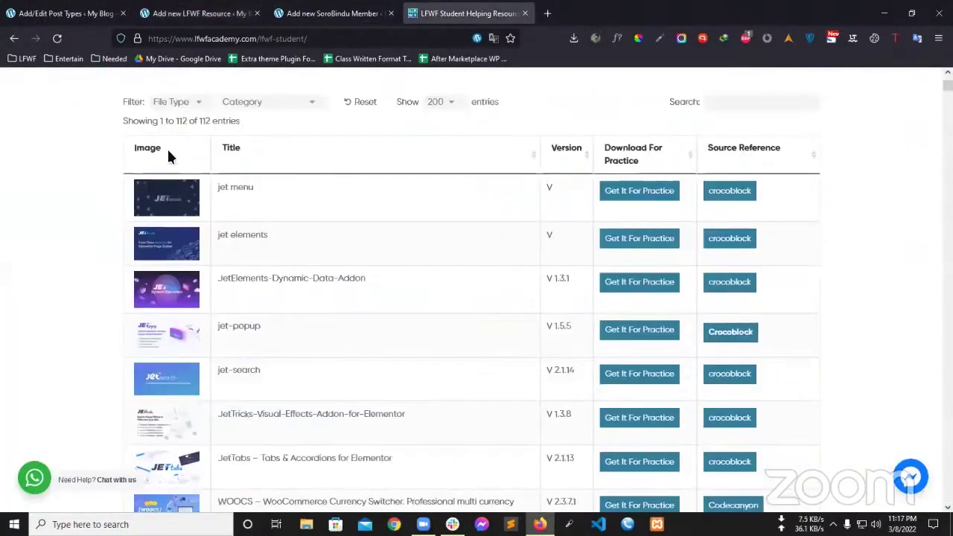
click(223, 152)
click(230, 152)
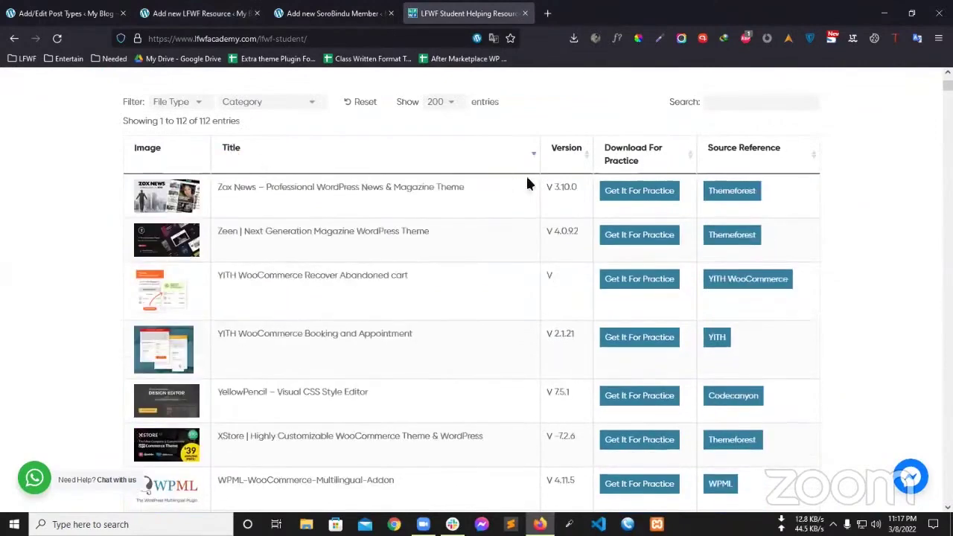
Step: Return to the CPT UI post type form, collapse the additional labels, and review its settings, supported features and taxonomies
scroll(545, 194, down, 1)
scroll(546, 219, up, 3)
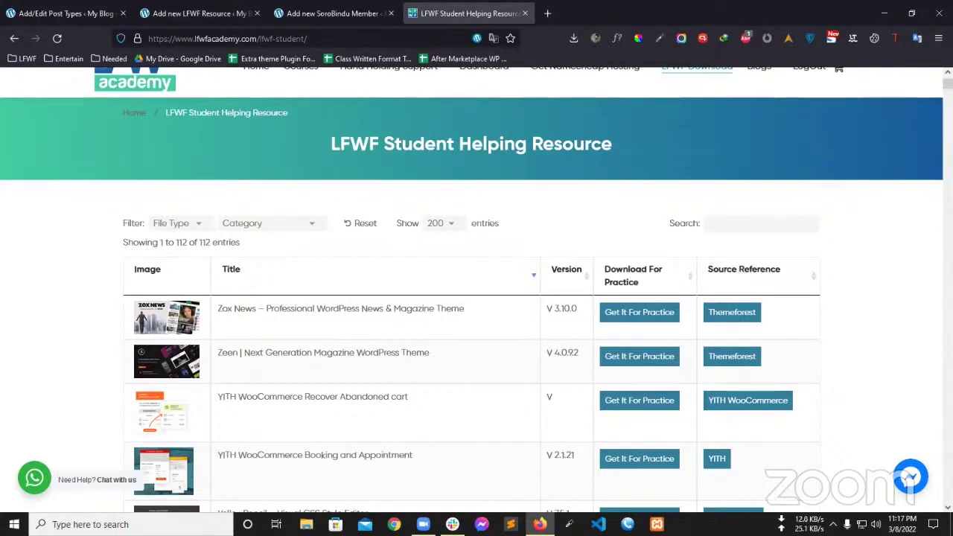
click(190, 12)
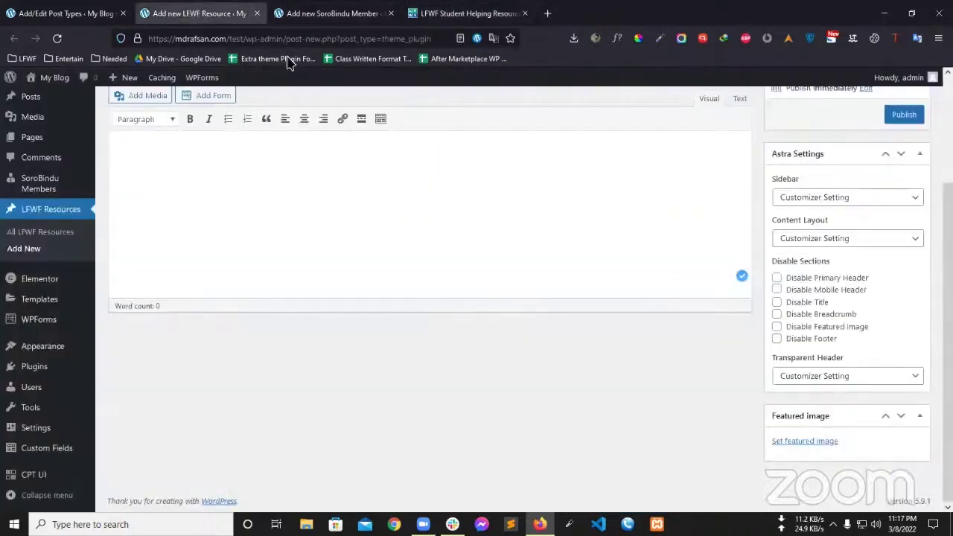
click(15, 15)
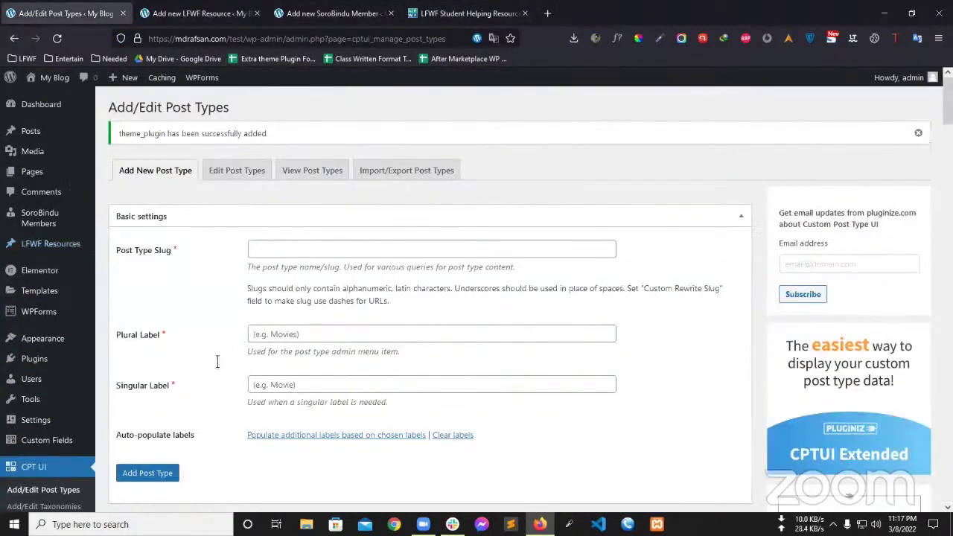
scroll(670, 250, down, 4)
click(733, 221)
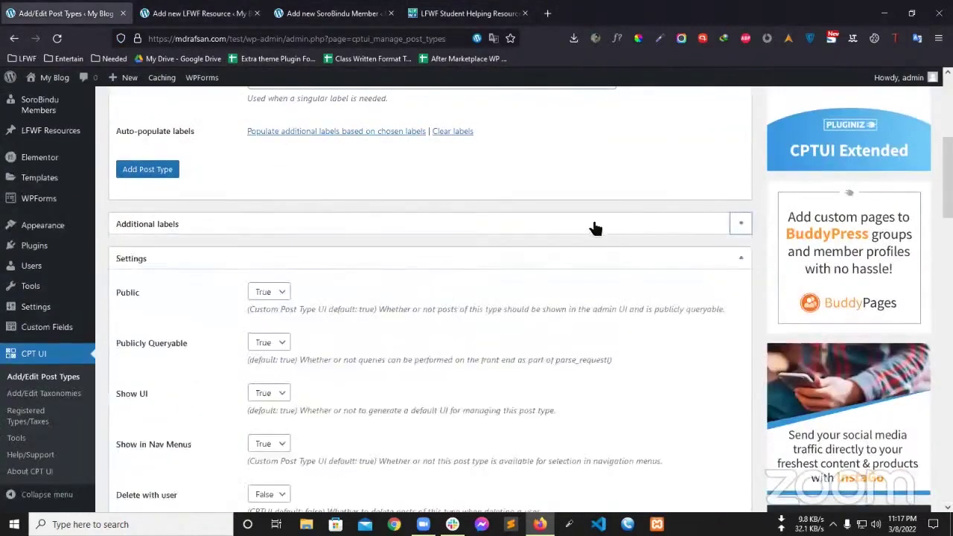
scroll(570, 235, down, 3)
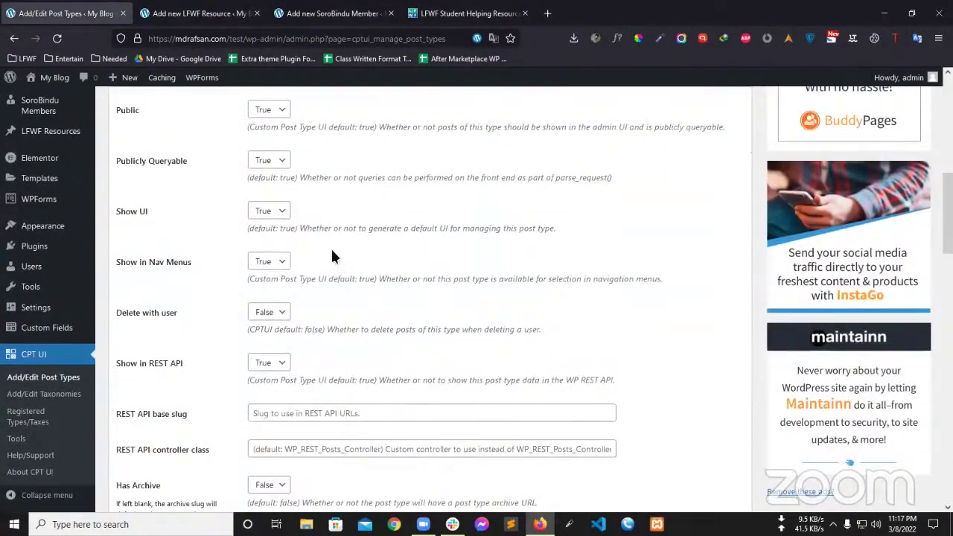
scroll(333, 256, down, 3)
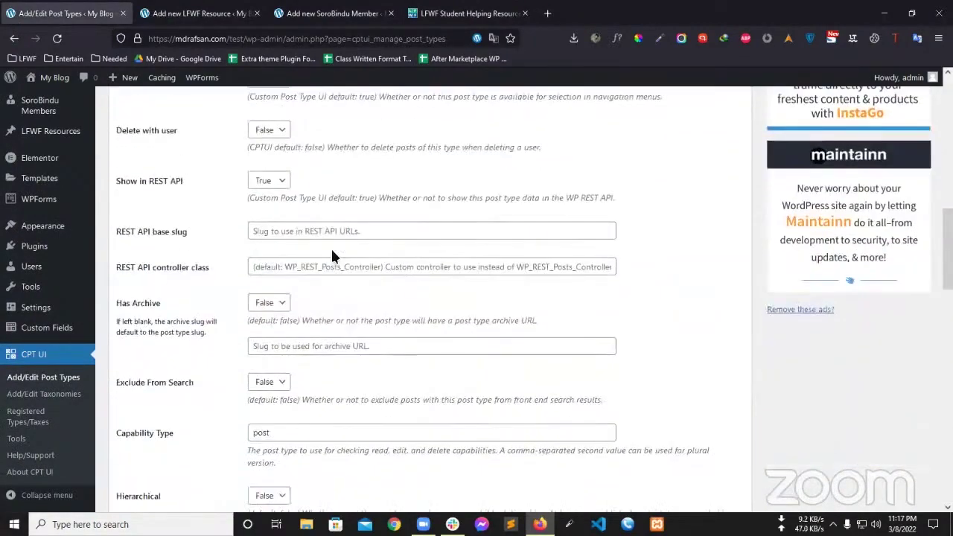
scroll(332, 257, down, 2)
scroll(333, 256, down, 7)
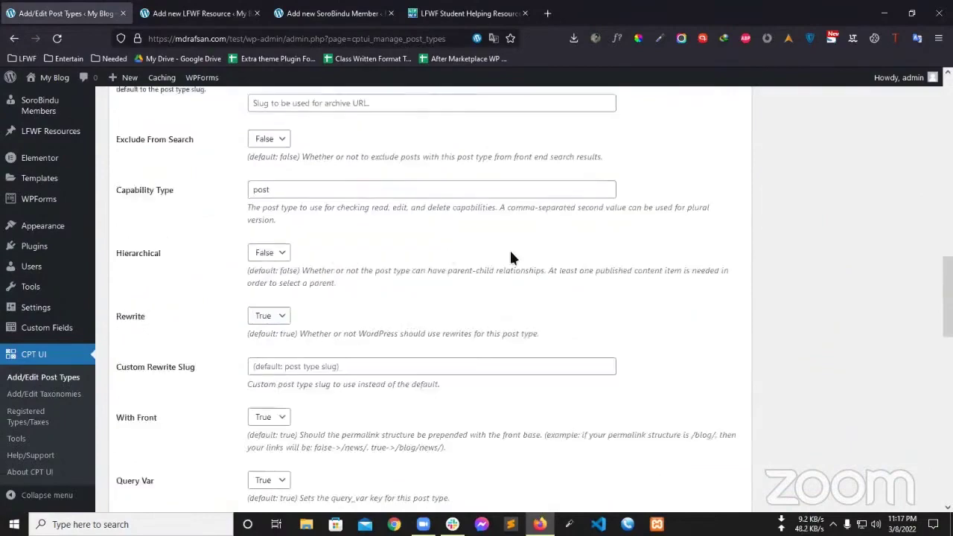
scroll(502, 265, down, 5)
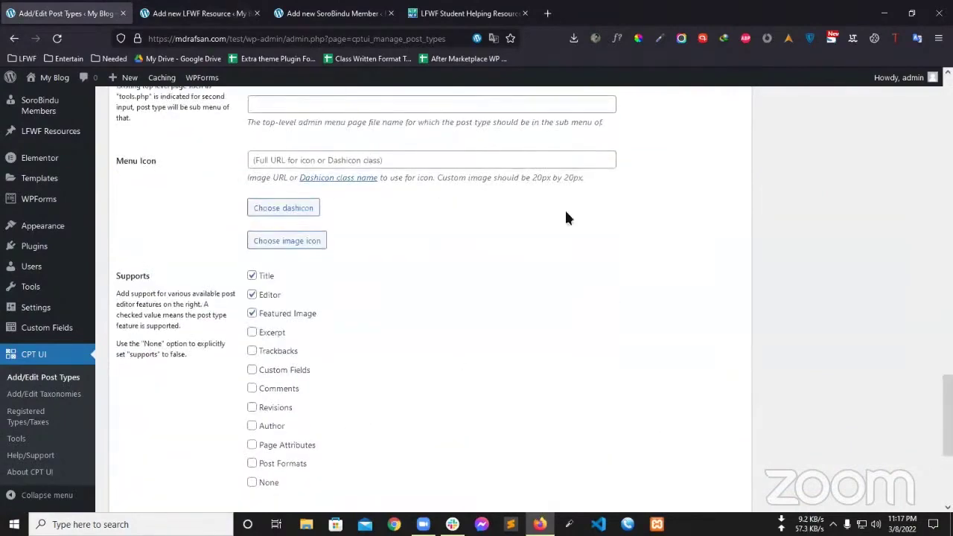
scroll(452, 276, down, 2)
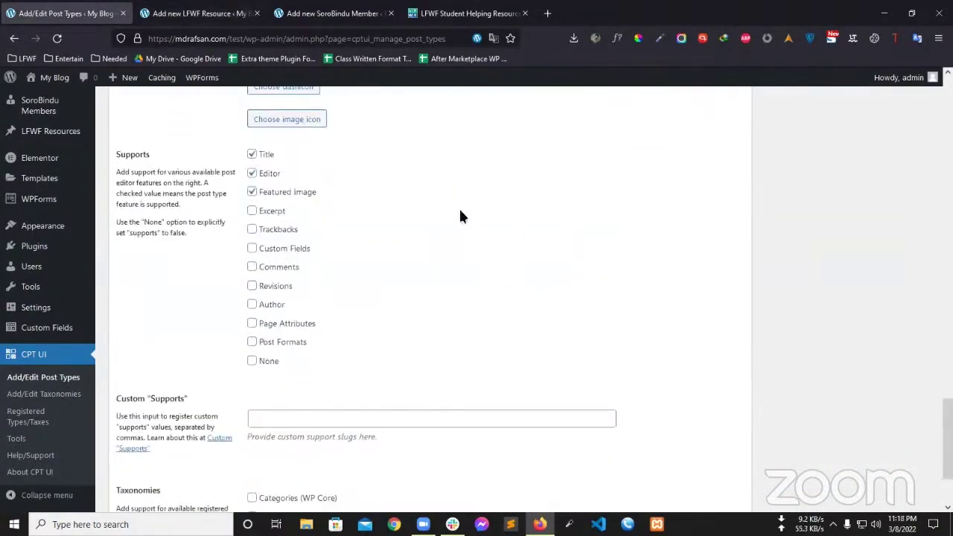
scroll(447, 223, down, 2)
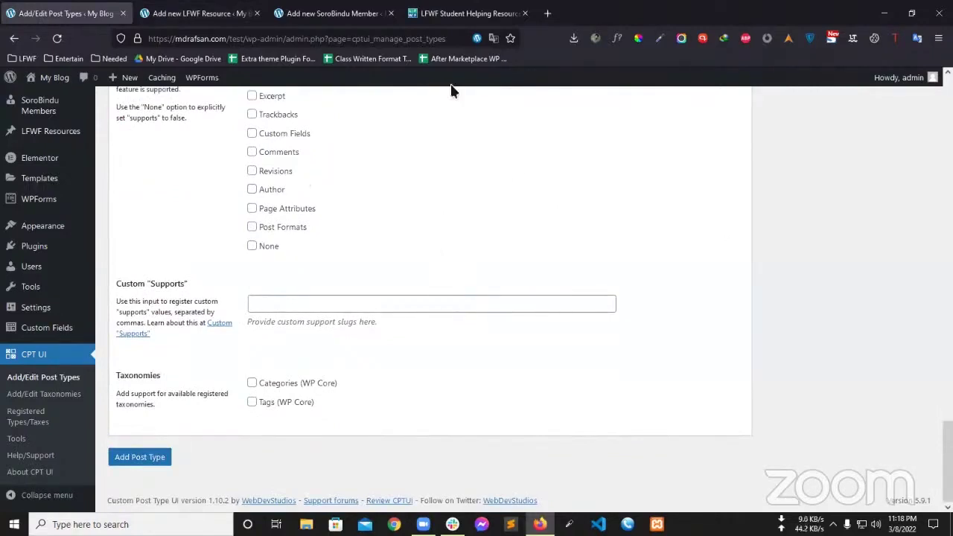
Step: Examine the File Type filter options on the LFWF Student Helping Resource page
click(475, 13)
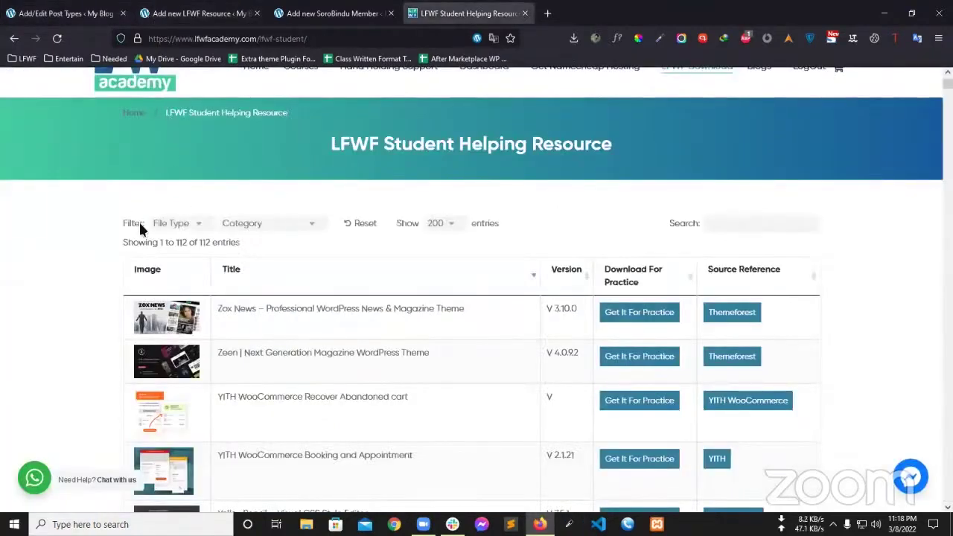
click(183, 224)
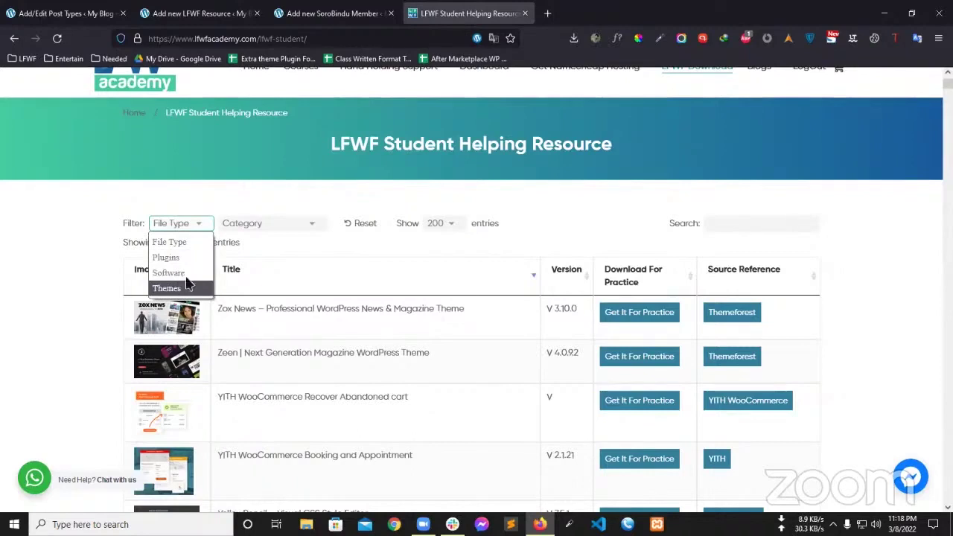
click(113, 224)
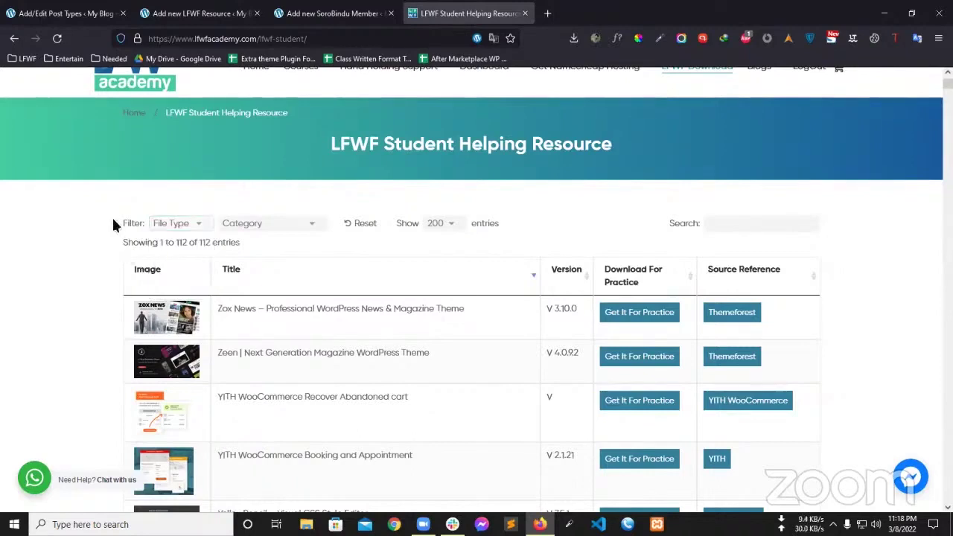
Step: Examine the Category filter options of the student resource table, leaving the filter unset
click(253, 223)
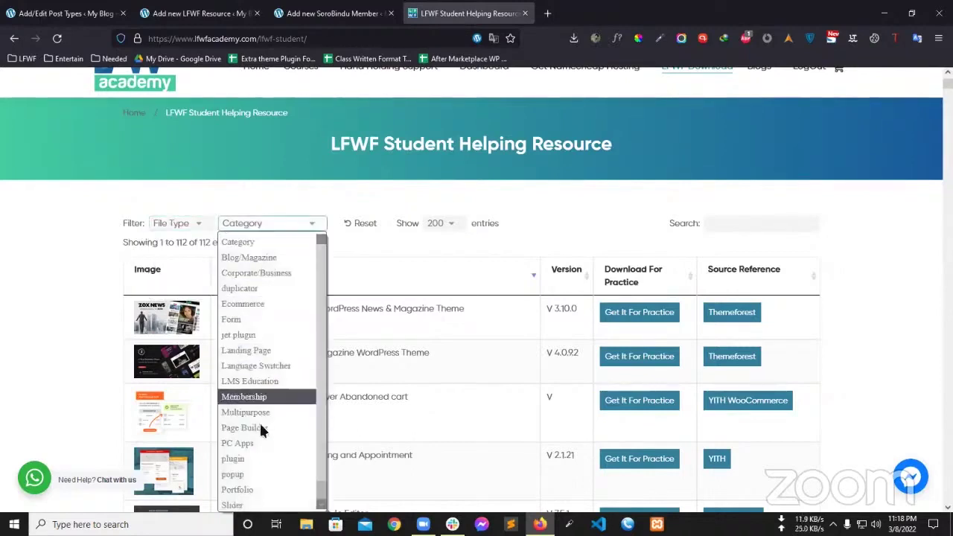
scroll(260, 437, down, 1)
scroll(259, 430, up, 1)
scroll(253, 376, down, 1)
scroll(265, 293, up, 1)
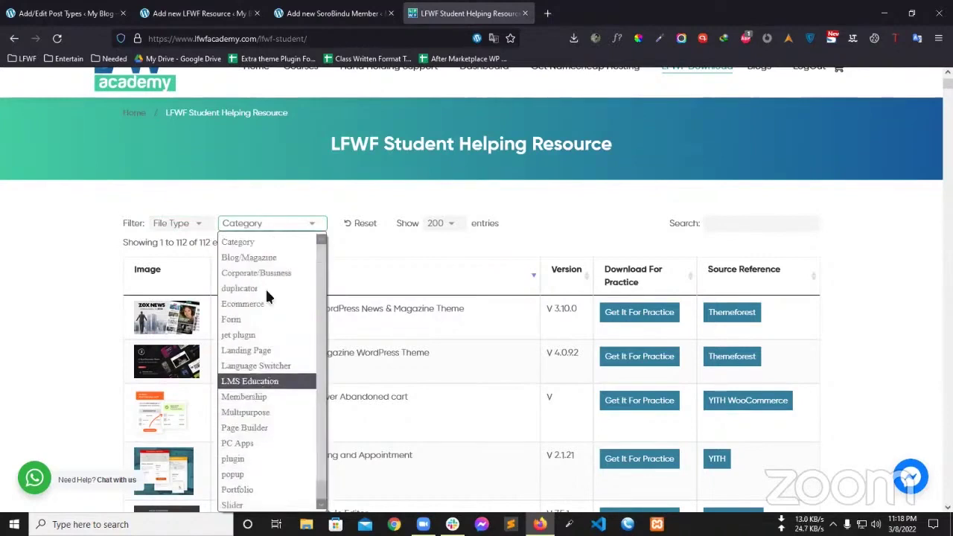
click(246, 242)
click(290, 227)
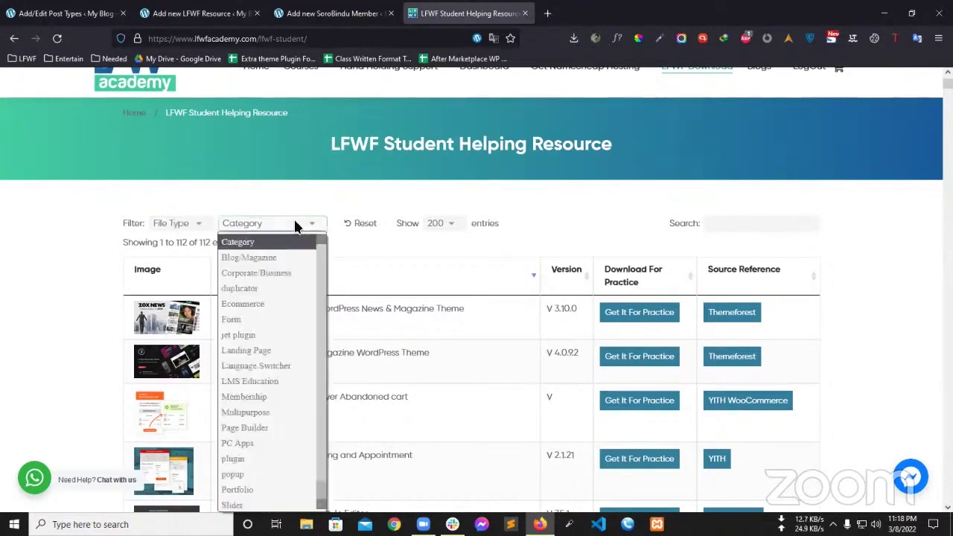
click(293, 228)
click(294, 228)
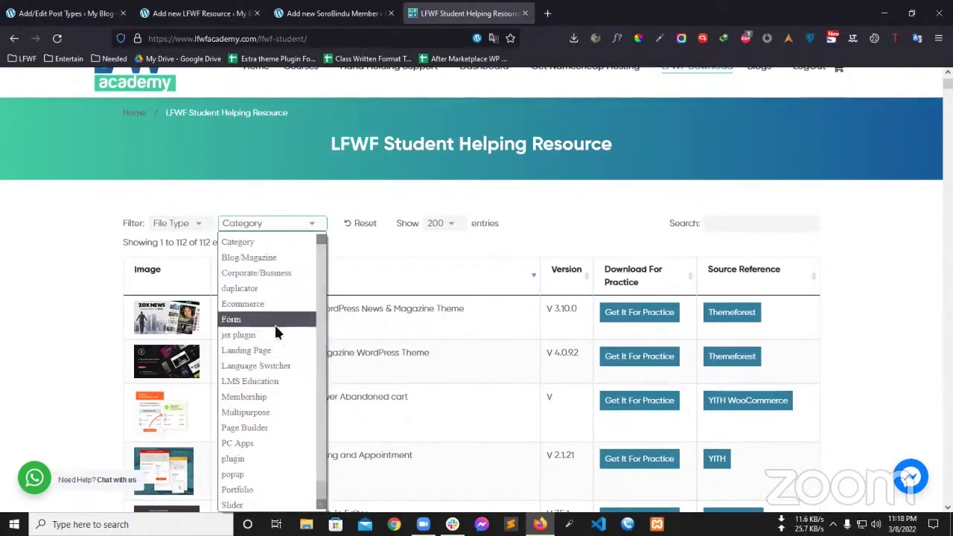
click(292, 228)
click(292, 228)
click(358, 179)
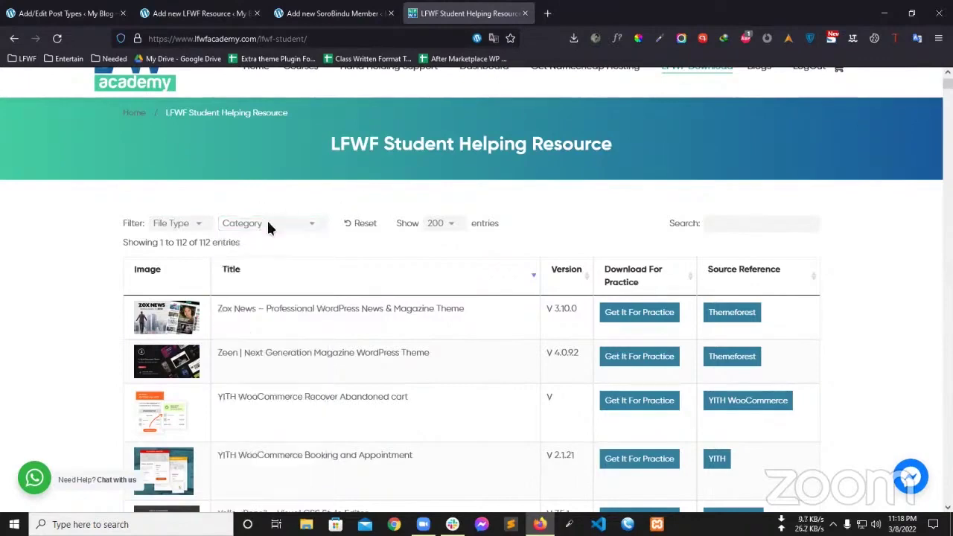
Step: Open the CPT UI page for adding and editing taxonomies in place of the new LFWF Resource form
click(220, 15)
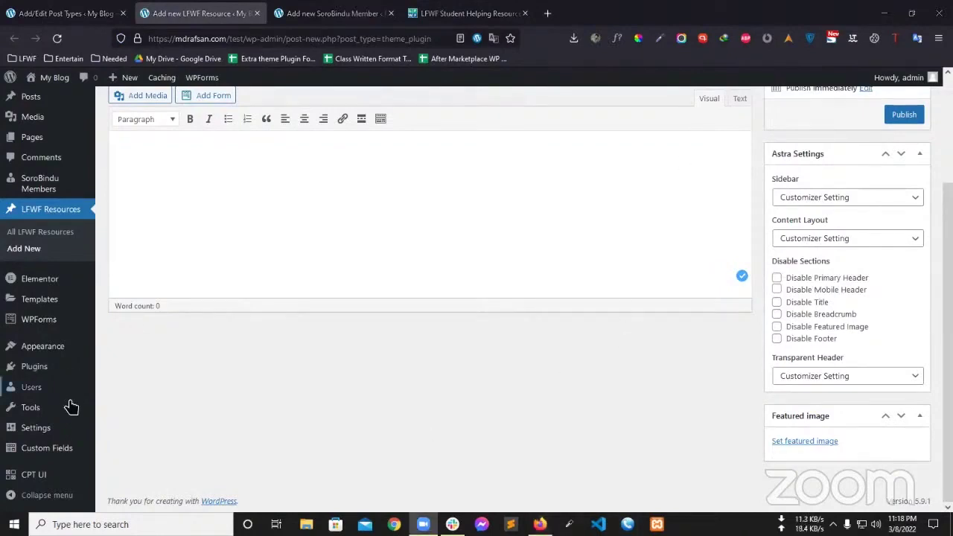
mouse_move(43, 478)
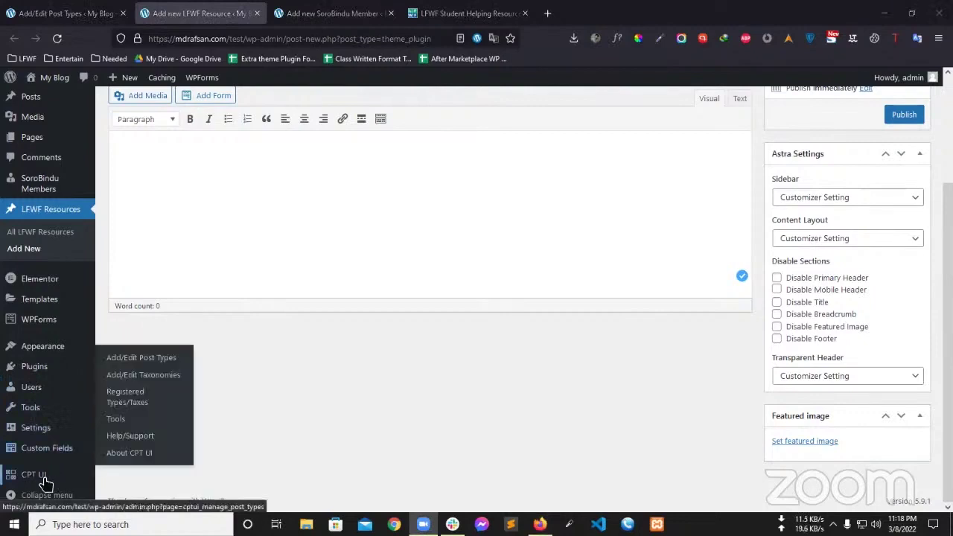
click(161, 379)
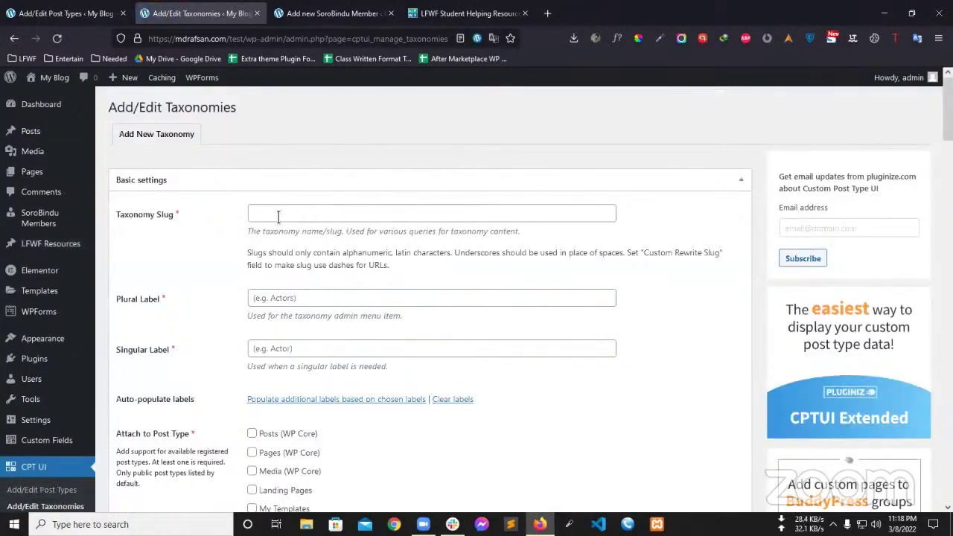
Step: Recheck the Category filter options on the student resource page and look at the SoroBindu Member form
mouse_move(36, 215)
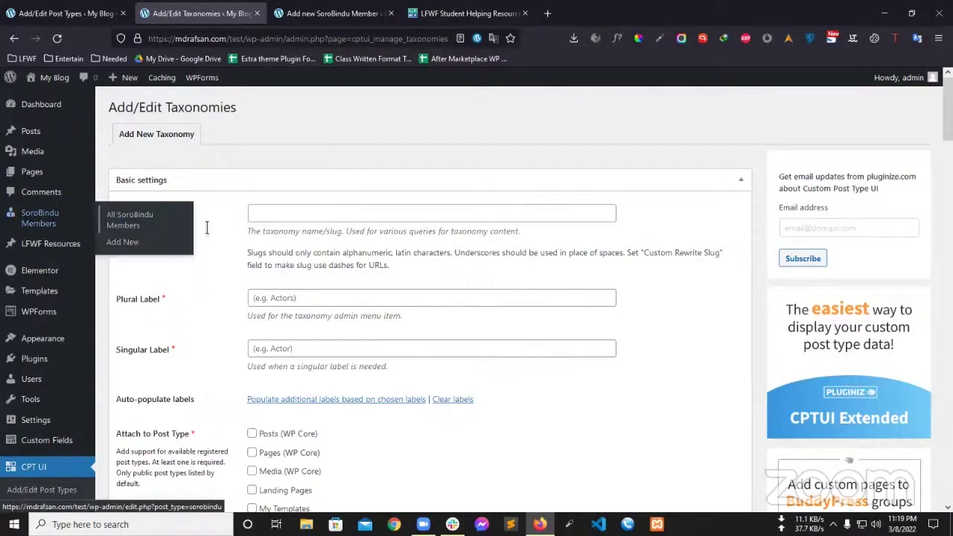
click(469, 13)
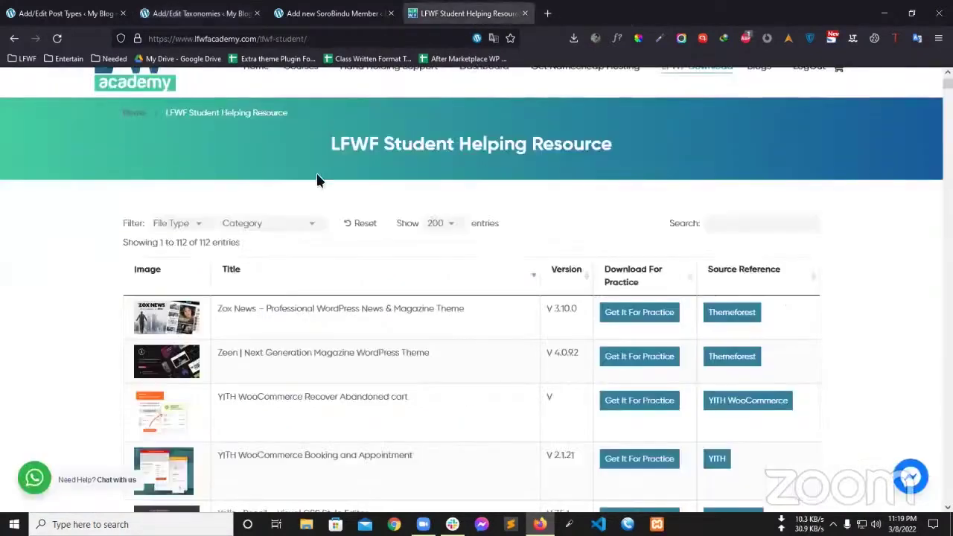
click(277, 223)
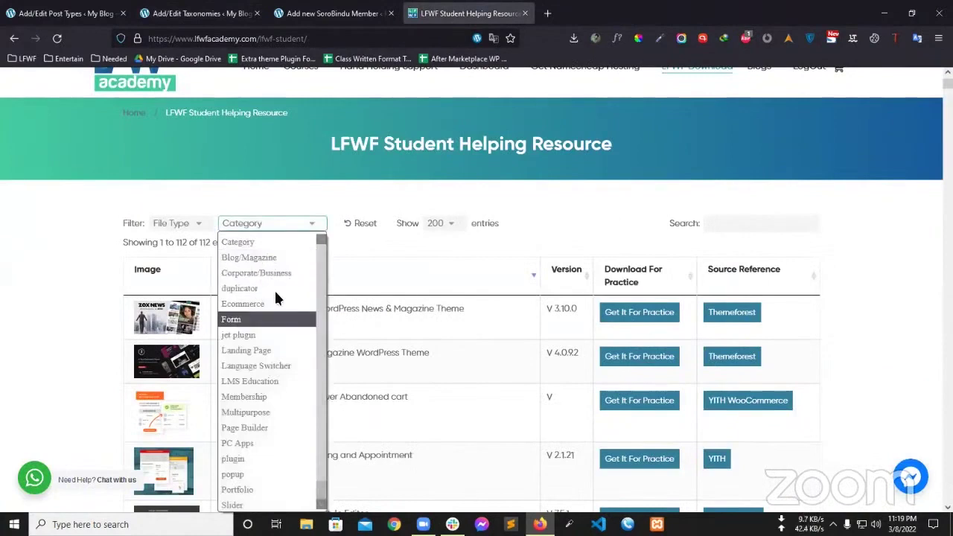
scroll(276, 357, down, 1)
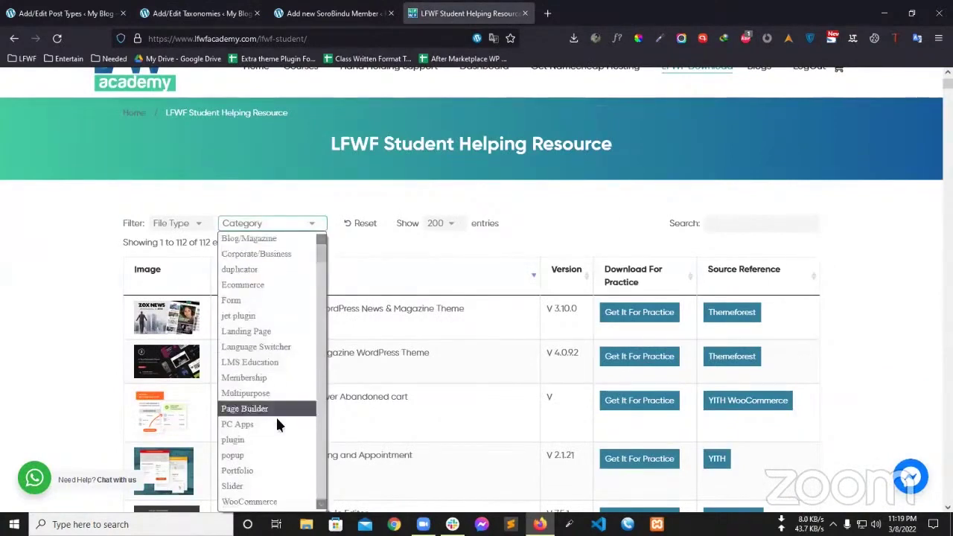
click(321, 165)
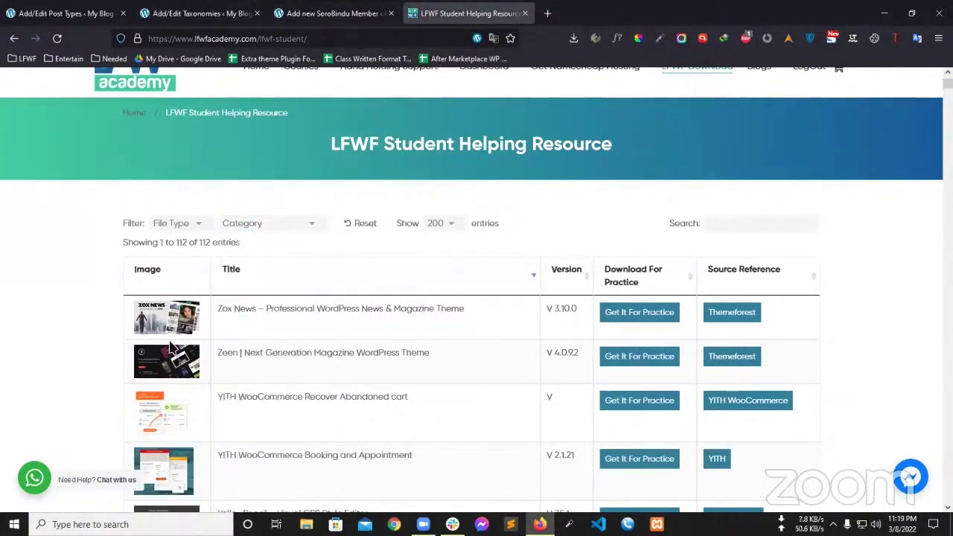
click(327, 13)
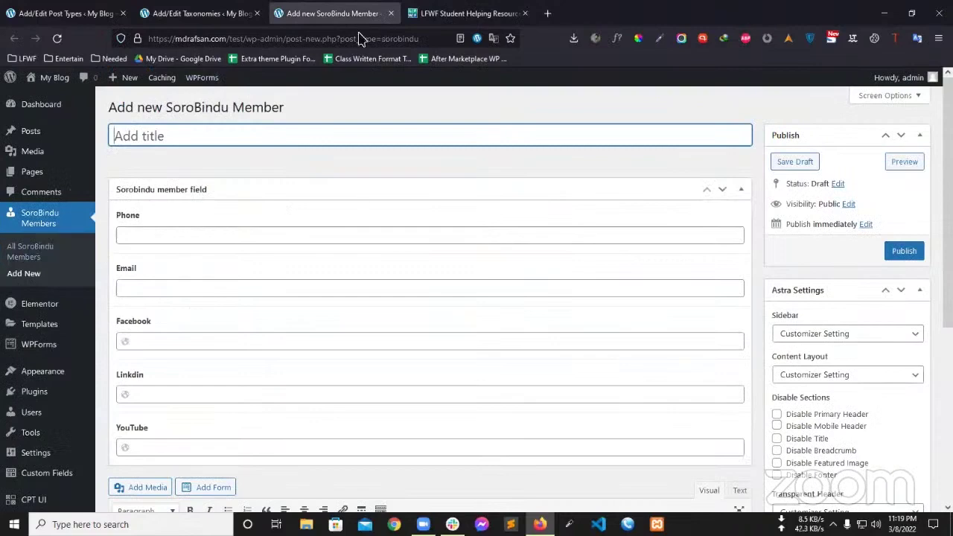
click(462, 13)
Step: Set the new taxonomy's slug to catagory on the Add/Edit Taxonomies page
click(201, 13)
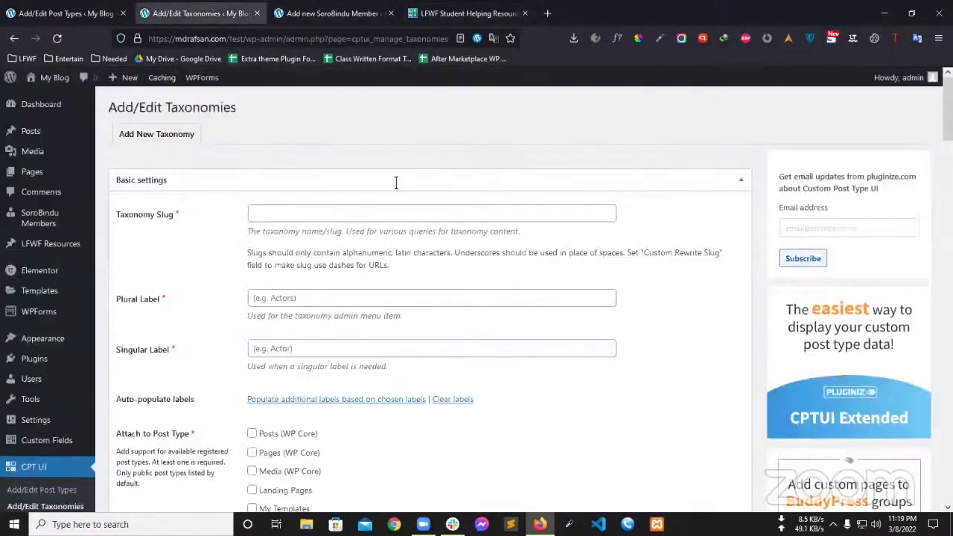
click(285, 214)
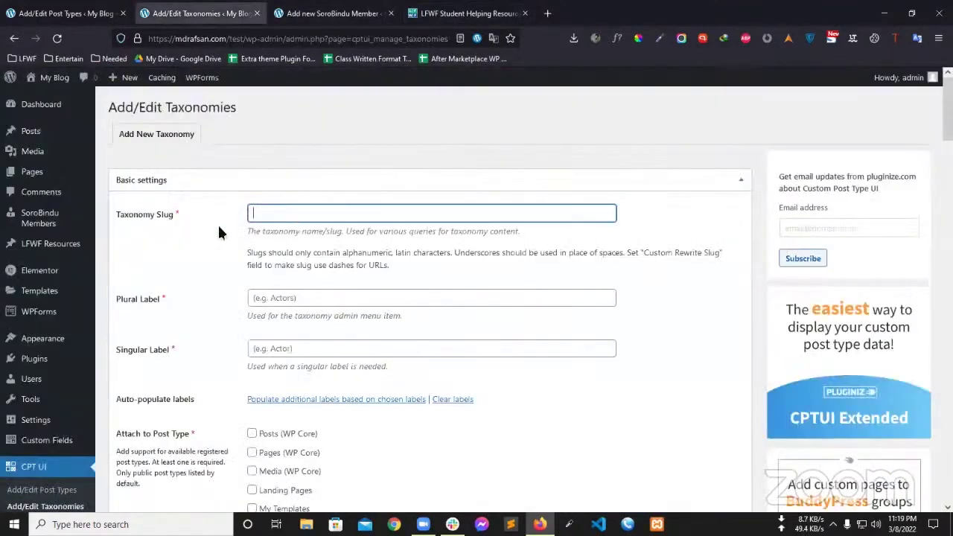
click(304, 213)
text(c)
click(276, 231)
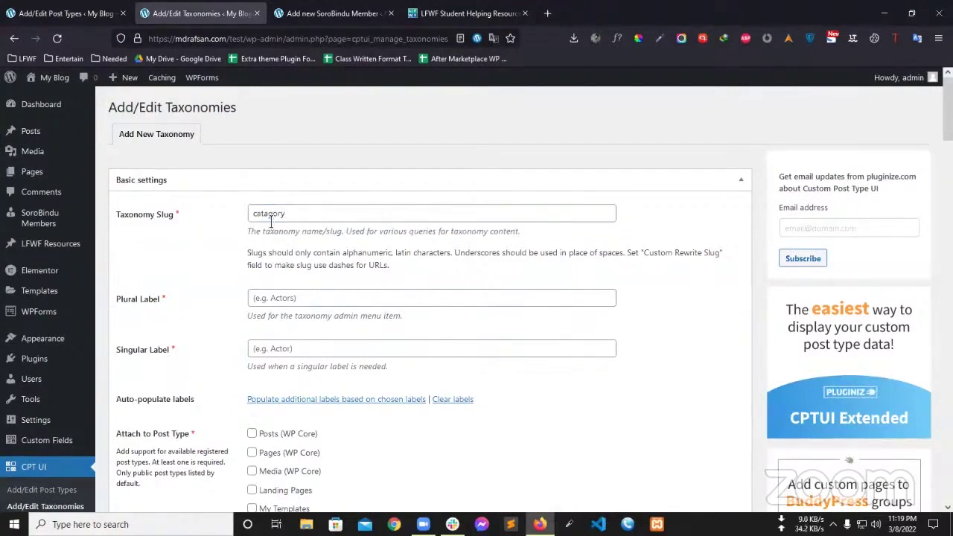
Step: Try the spelling category as the taxonomy slug, and change it back to catagory
click(269, 214)
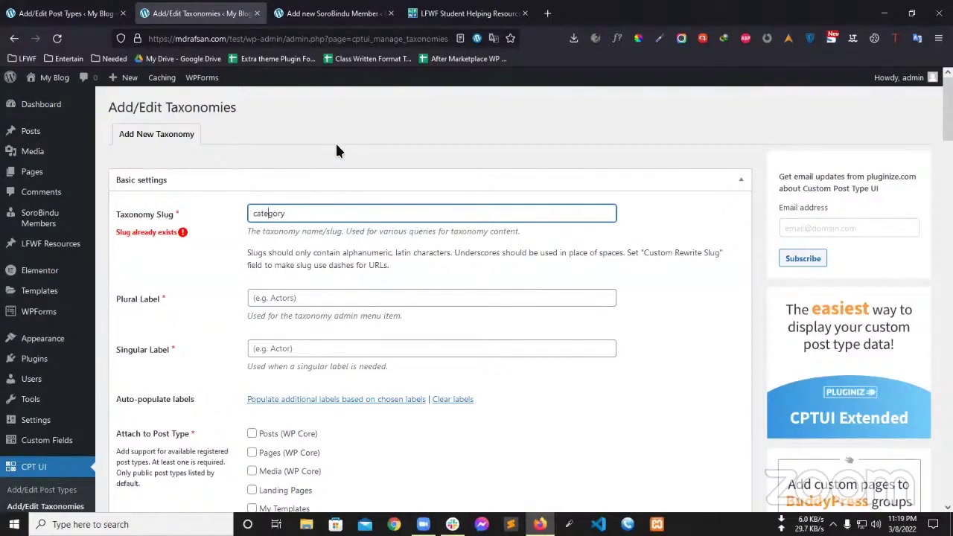
key(BackSpace)
text(a)
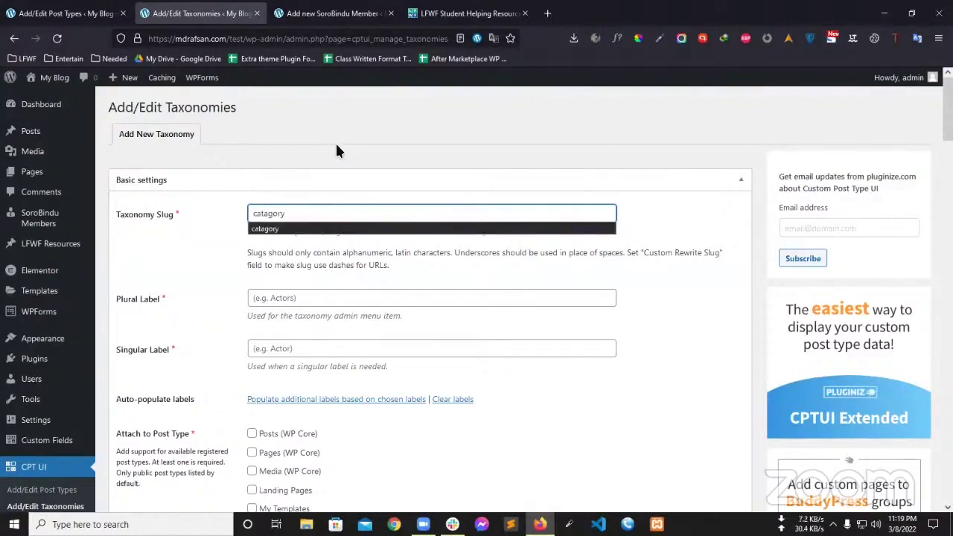
click(336, 151)
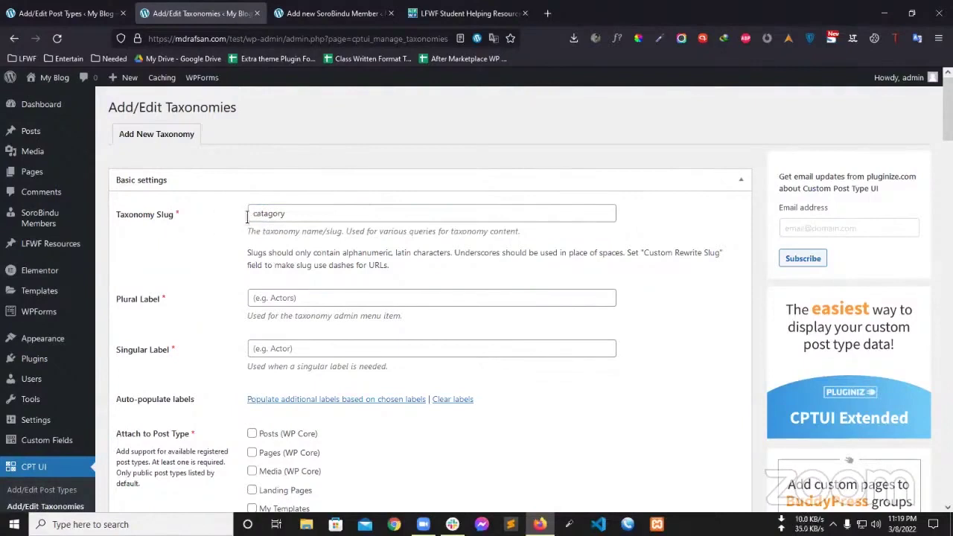
click(287, 209)
click(297, 216)
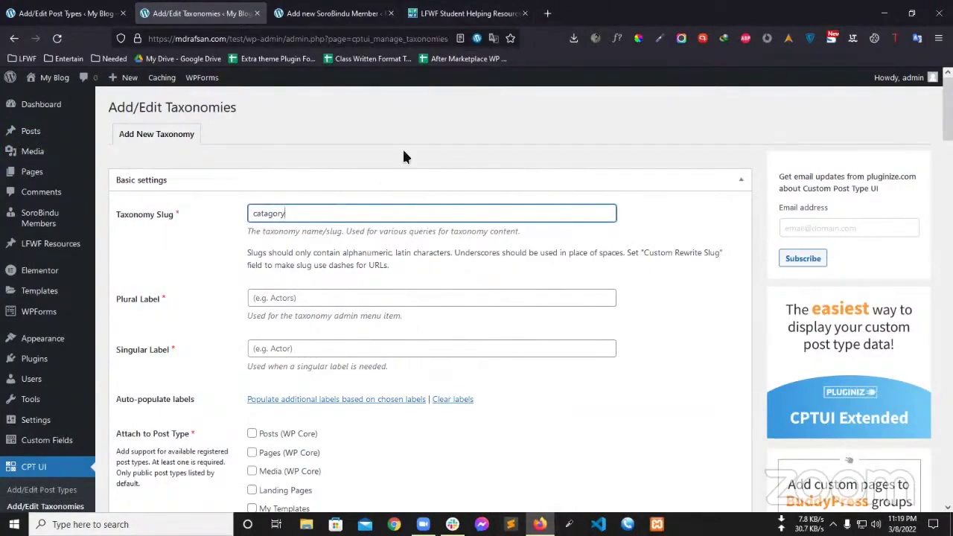
Step: Set the taxonomy's plural label to Catagories and its singular label to Catagory
click(333, 297)
text(Ca)
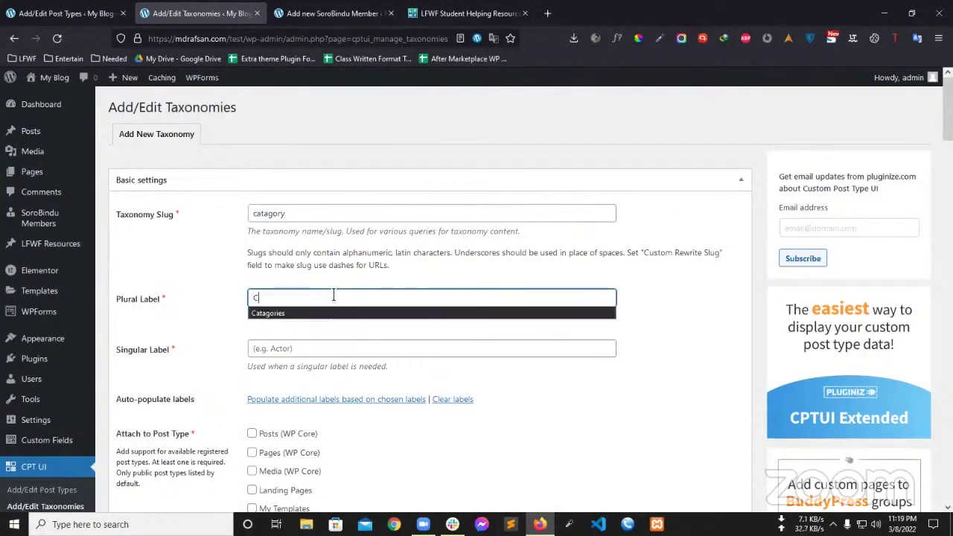
click(282, 313)
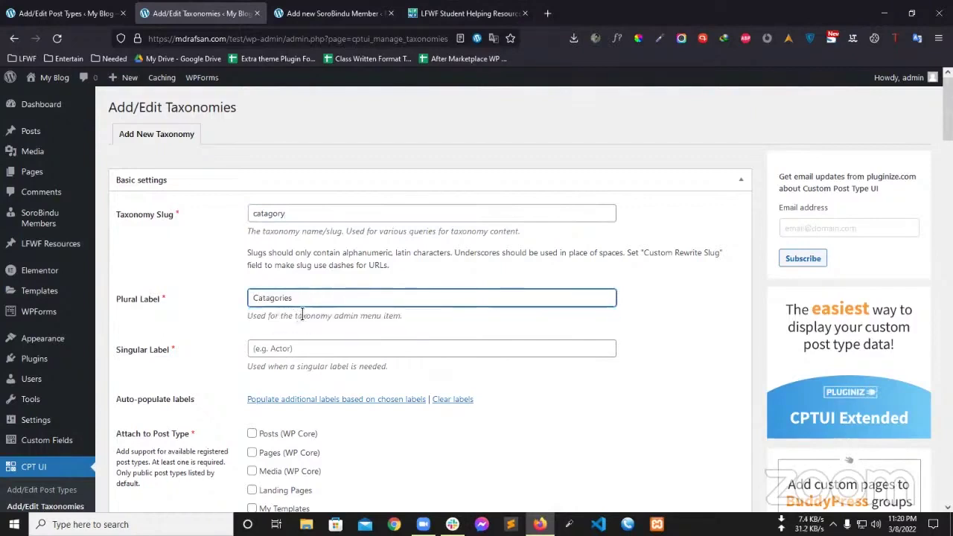
click(295, 351)
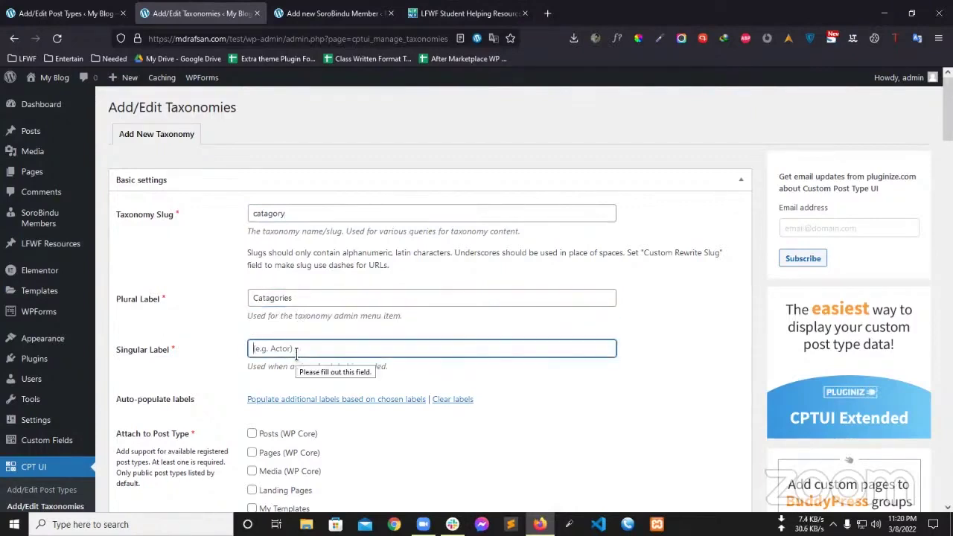
text(Ca)
click(284, 363)
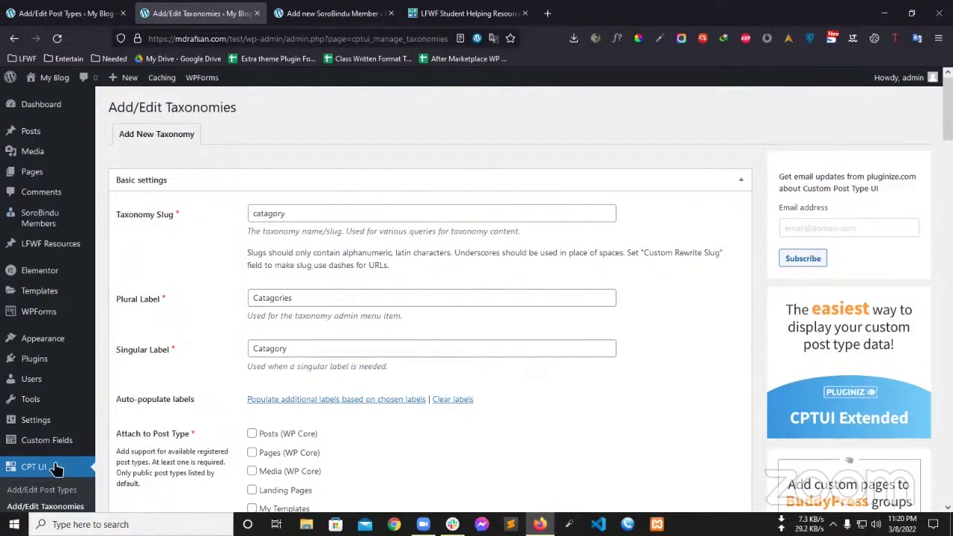
Step: Review the taxonomy's slug, labels and the post types it can be attached to
scroll(436, 347, down, 3)
scroll(437, 342, up, 3)
scroll(438, 343, down, 1)
scroll(283, 374, down, 1)
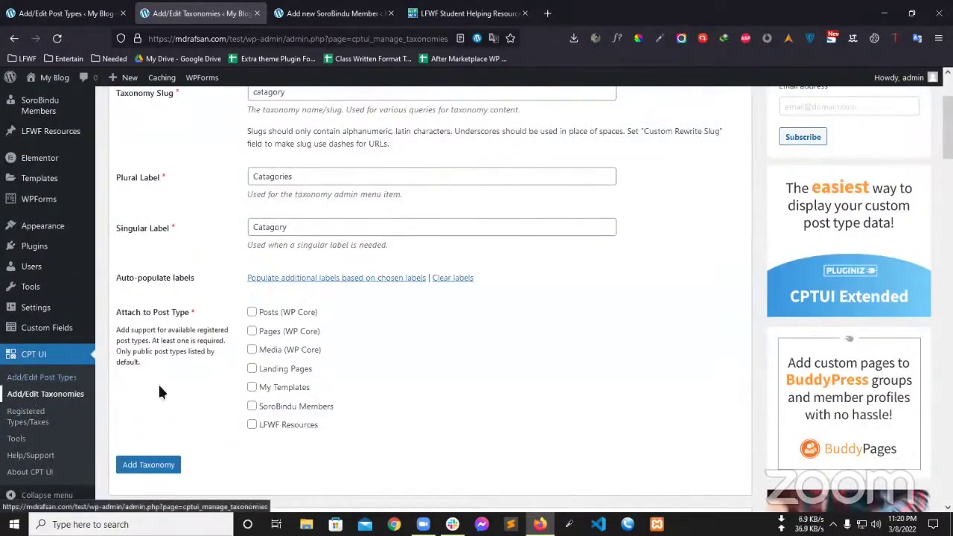
scroll(224, 376, up, 3)
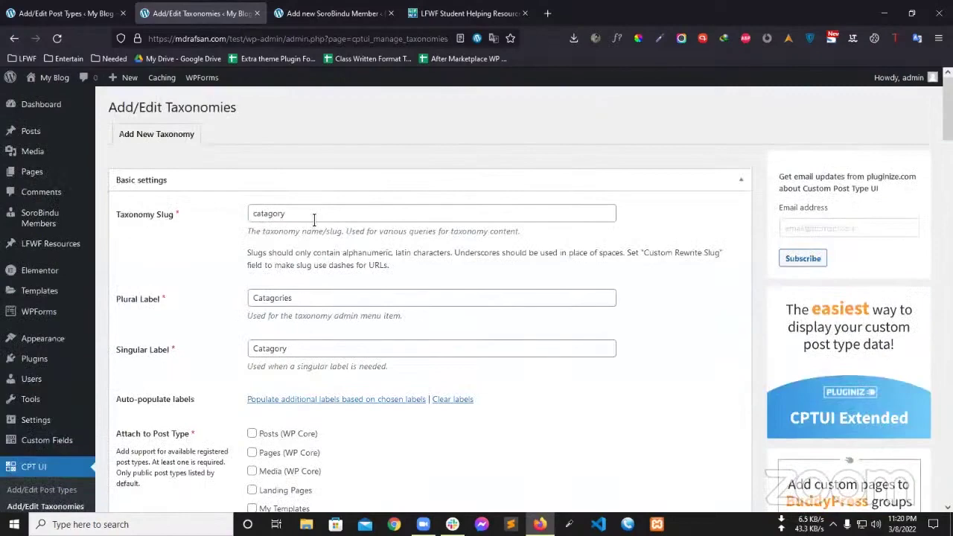
mouse_move(74, 223)
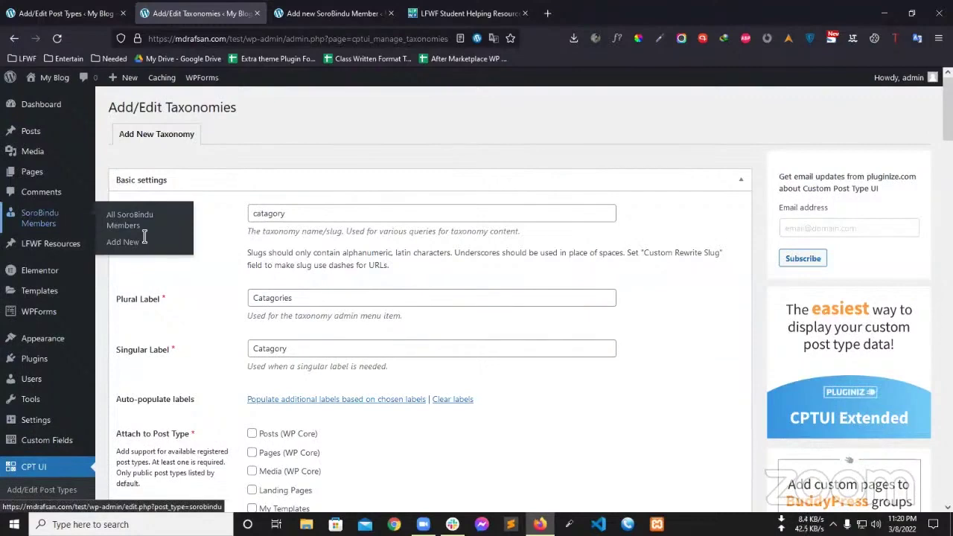
scroll(429, 268, down, 2)
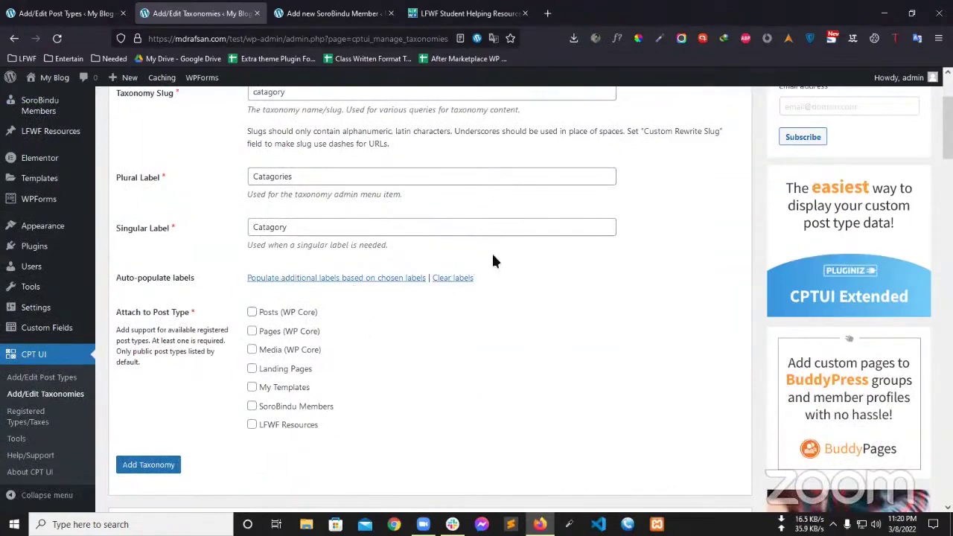
scroll(475, 251, up, 2)
scroll(526, 268, down, 2)
scroll(301, 297, up, 1)
drag(313, 153, 221, 155)
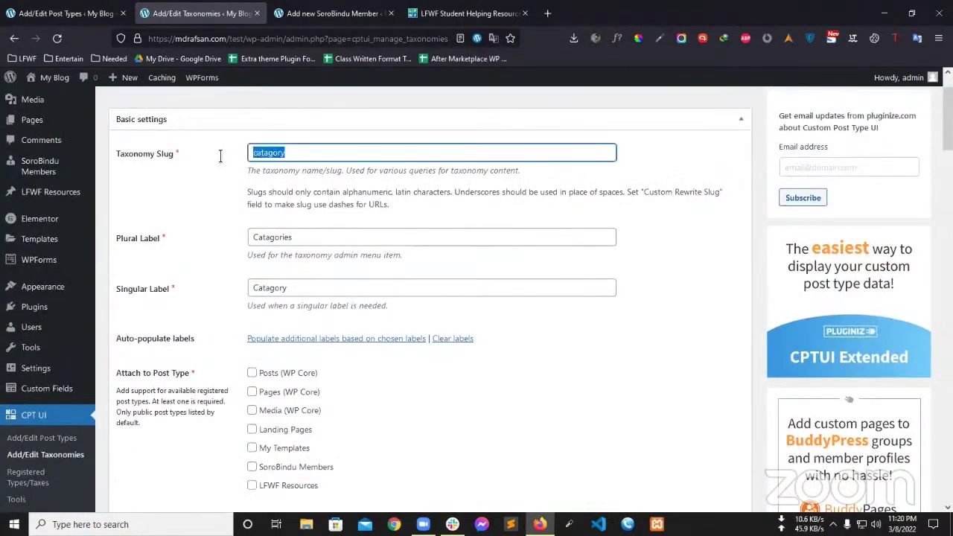
Step: Attach the taxonomy to the LFWF Resources post type and add it
scroll(410, 268, down, 4)
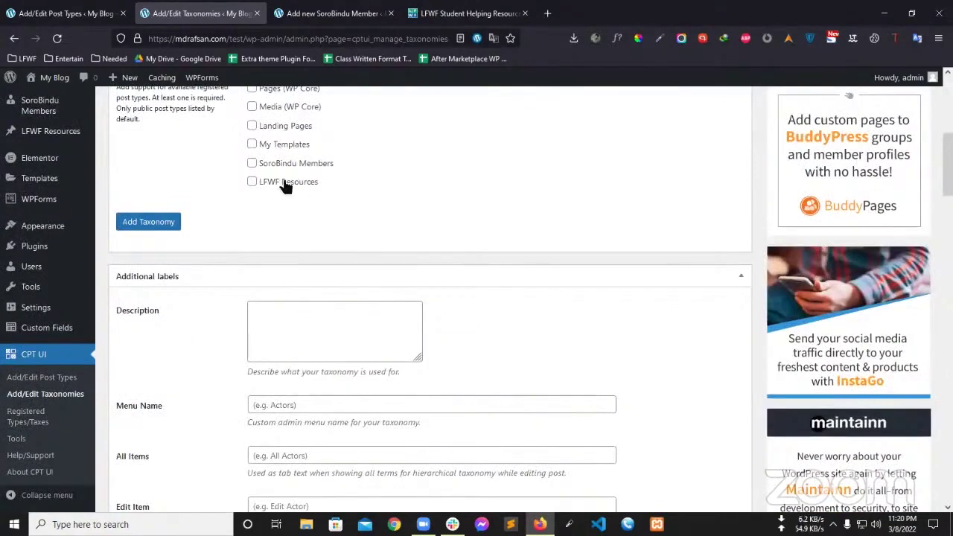
click(157, 226)
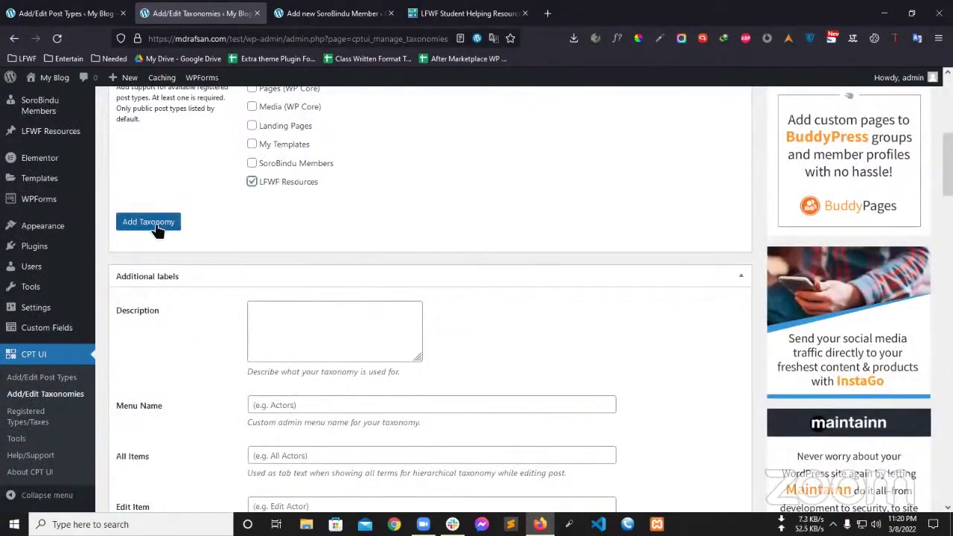
click(152, 223)
scroll(583, 240, up, 3)
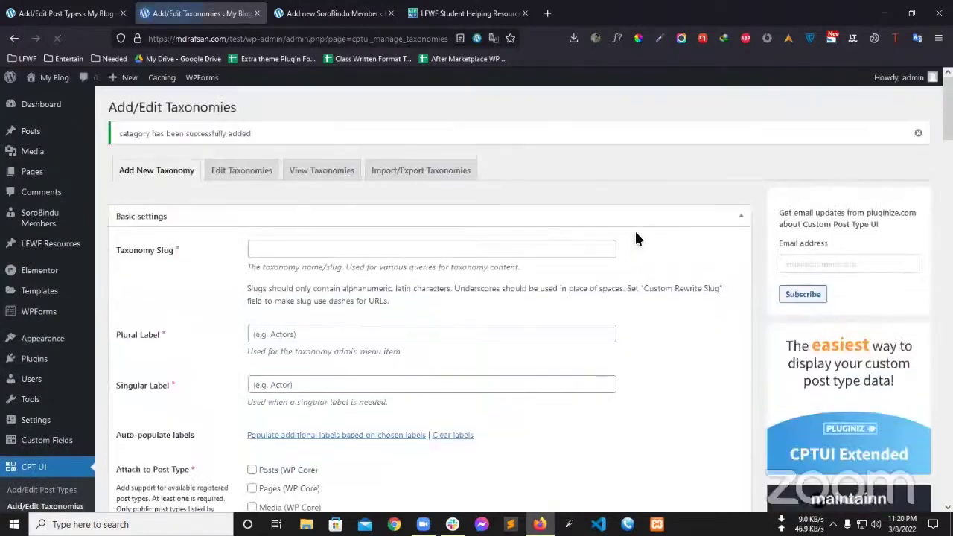
Step: Open the Catagories page of LFWF Resources in a new browser tab and switch to it
mouse_move(65, 246)
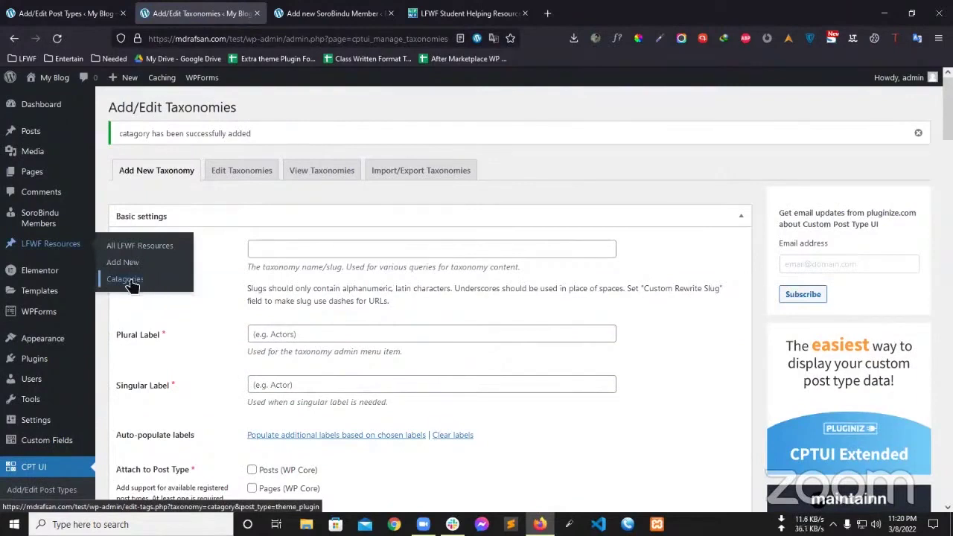
right_click(131, 286)
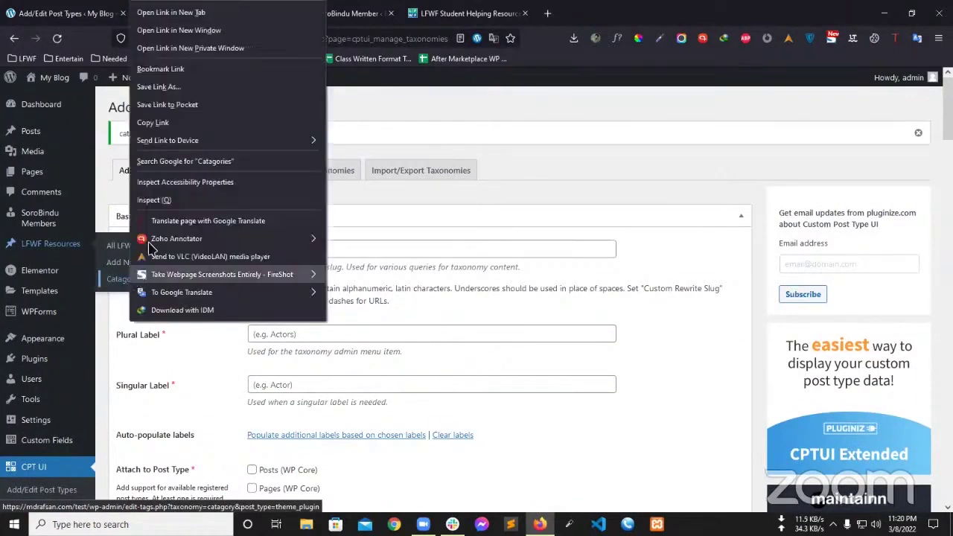
click(186, 13)
click(332, 13)
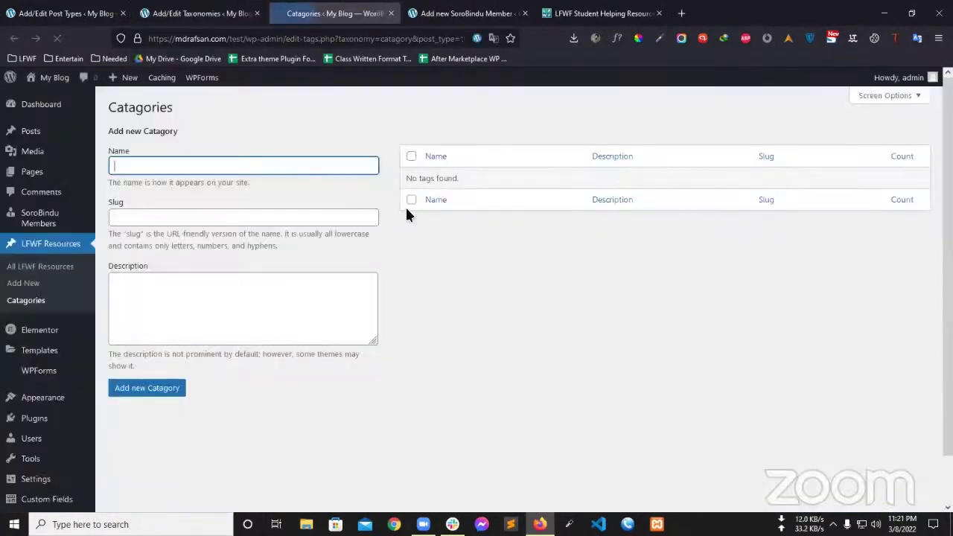
Step: Look over the Name, Slug and Description fields of the Add new Catagory form
click(189, 171)
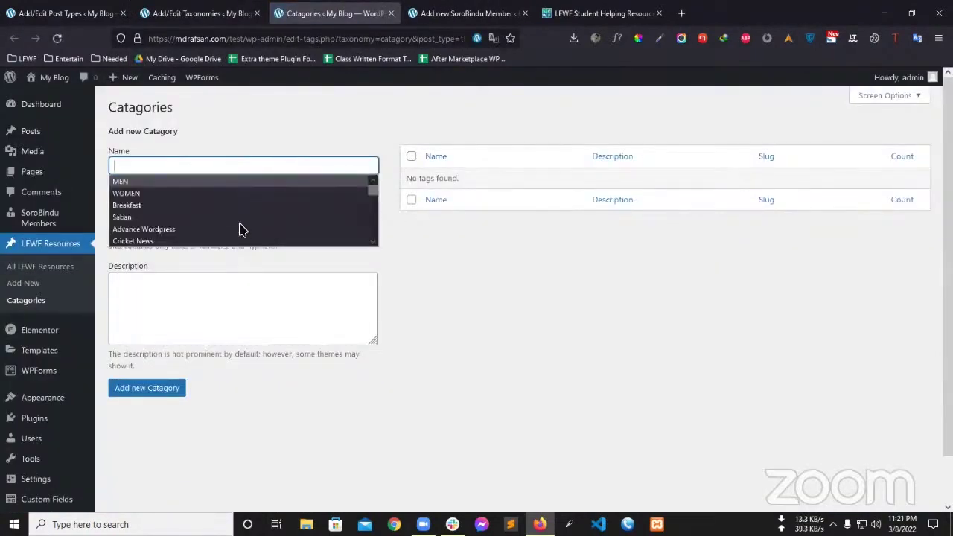
click(532, 287)
click(216, 158)
click(204, 215)
click(223, 291)
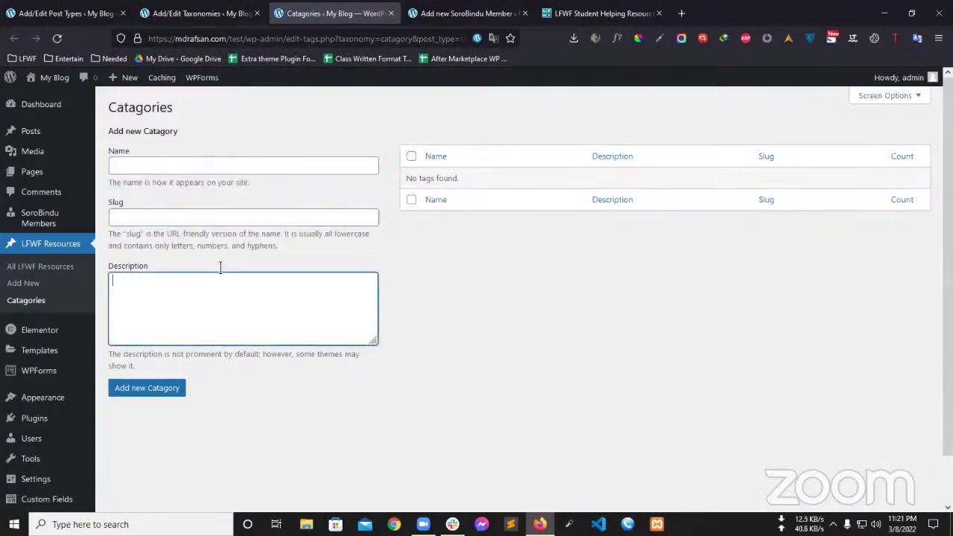
click(209, 221)
click(209, 161)
click(201, 215)
click(204, 161)
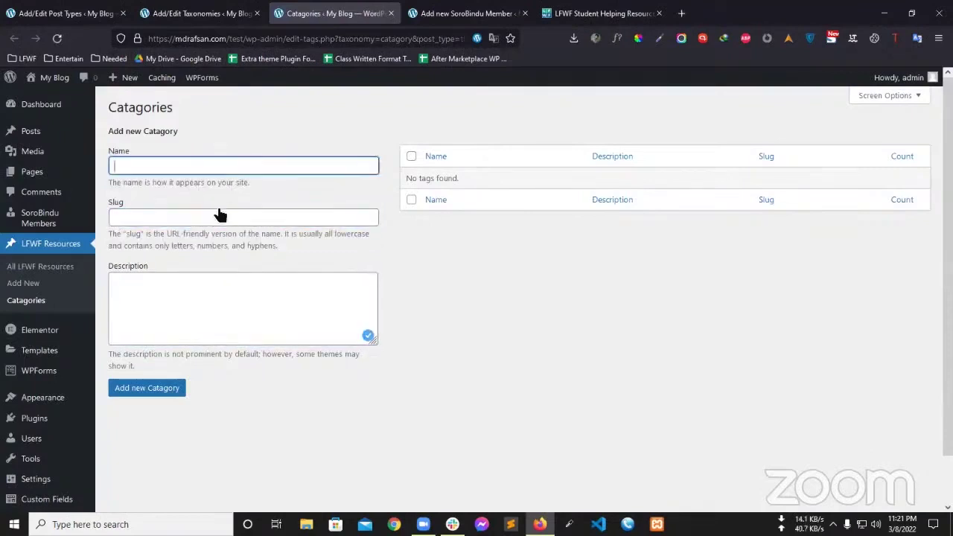
Step: Read the explanation of allowed characters under the Slug field of the Add new Catagory form
drag(164, 246, 264, 246)
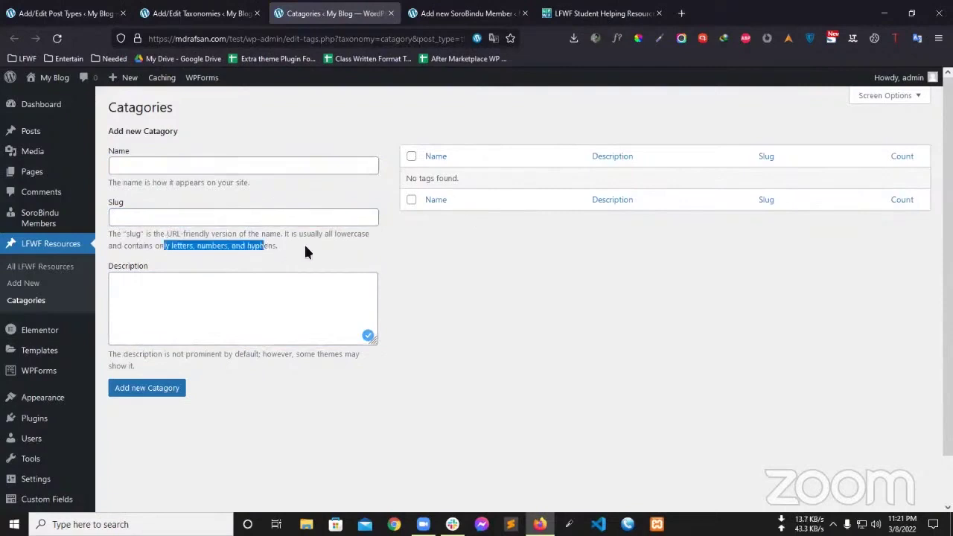
mouse_move(344, 249)
mouse_down()
mouse_move(166, 234)
mouse_move(347, 256)
mouse_up()
click(139, 238)
drag(278, 245, 202, 220)
click(320, 251)
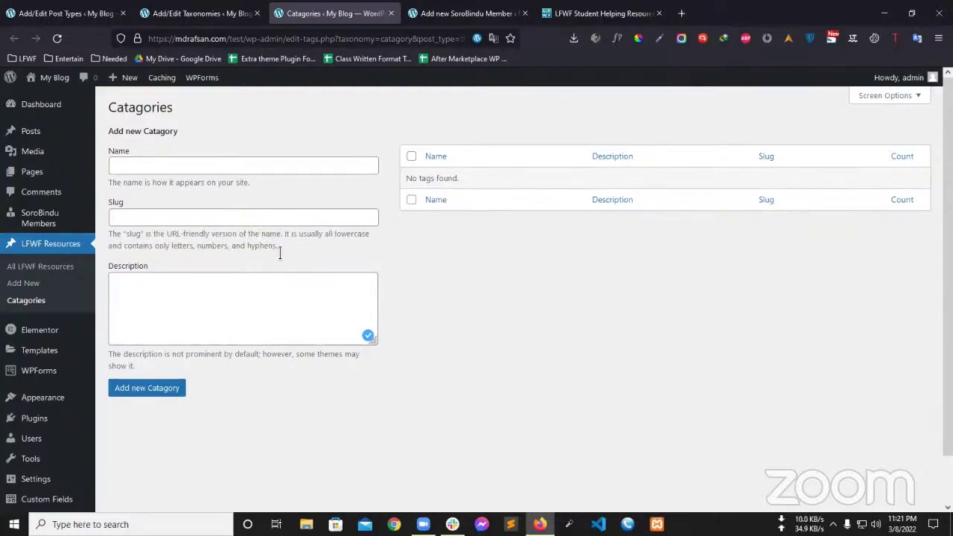
drag(277, 247, 149, 246)
triple_click(209, 235)
click(557, 278)
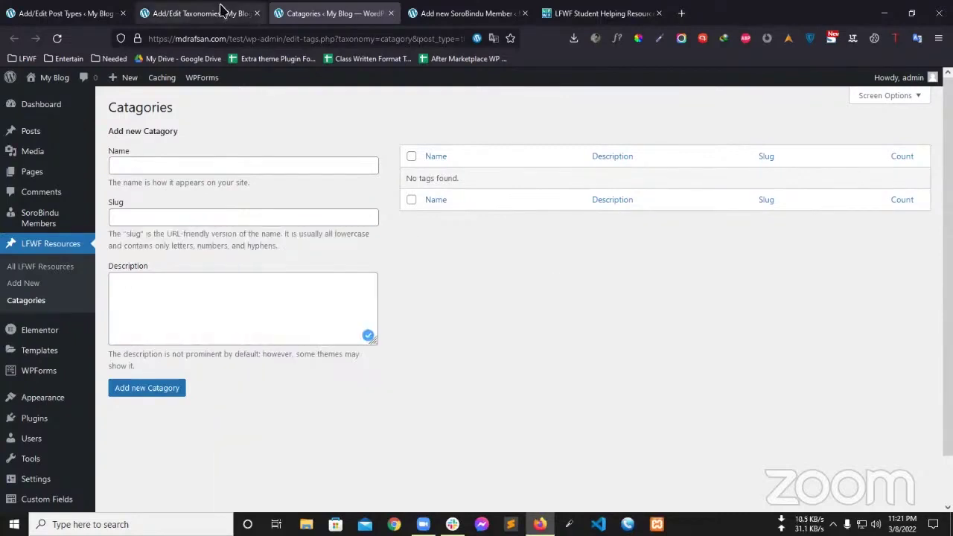
Step: Return to the Add/Edit Taxonomies page and look through its settings for the hierarchy options
click(195, 13)
scroll(429, 299, down, 5)
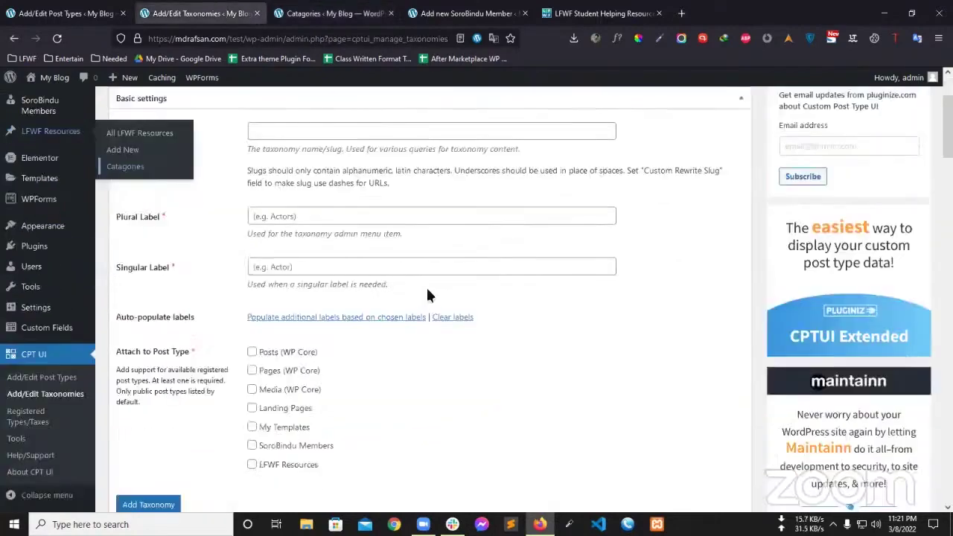
click(725, 303)
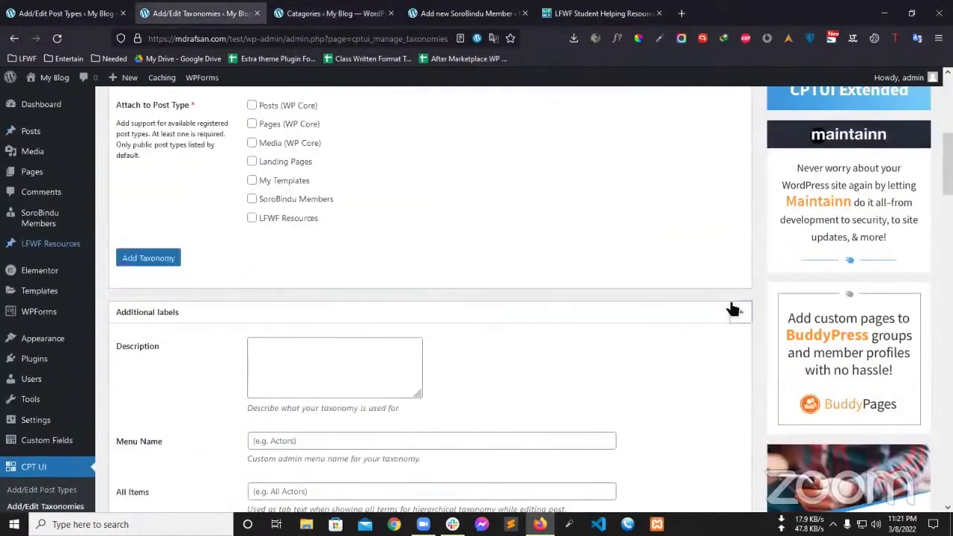
scroll(630, 283, down, 4)
scroll(501, 280, down, 5)
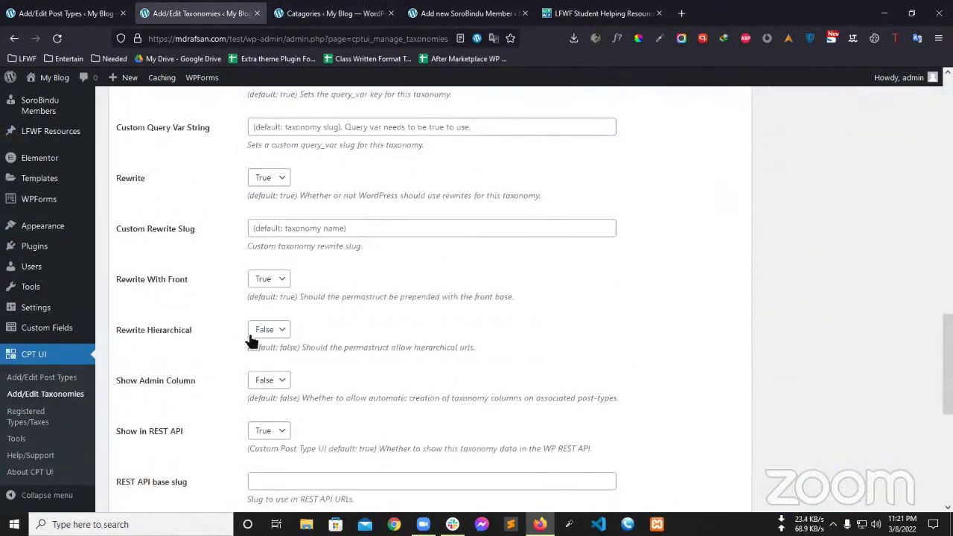
drag(191, 332, 162, 331)
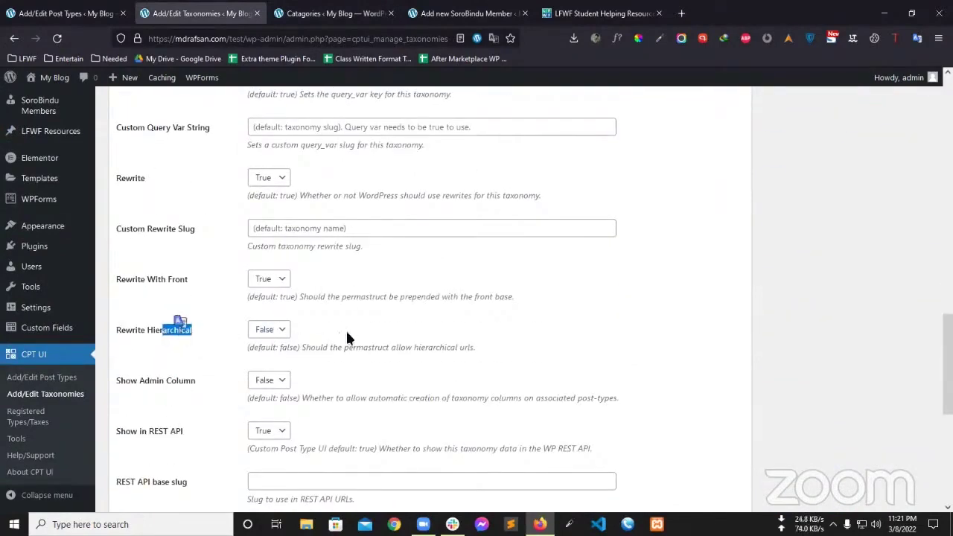
scroll(346, 336, up, 5)
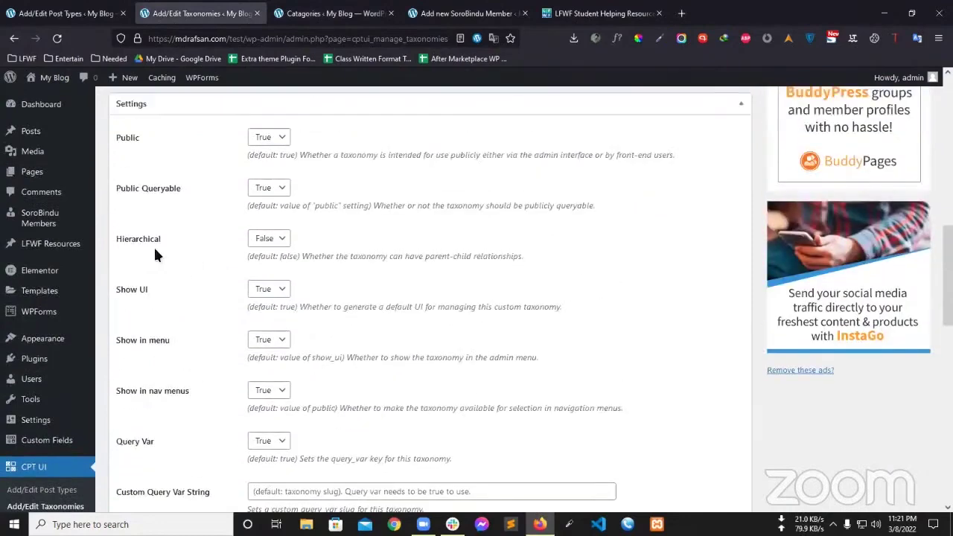
Step: Set the Hierarchical option to True on the blank new taxonomy form
click(266, 246)
click(265, 258)
key(ctrl+Tab)
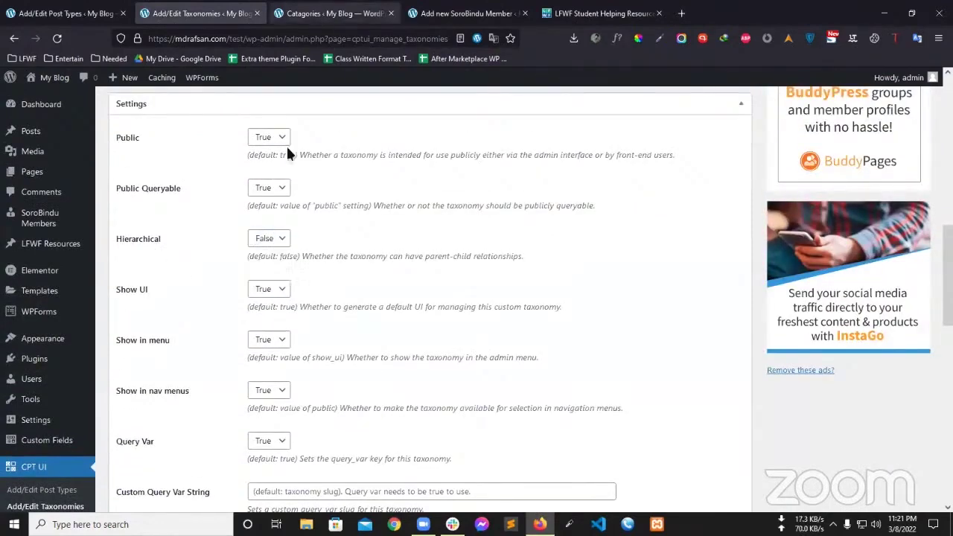
click(199, 14)
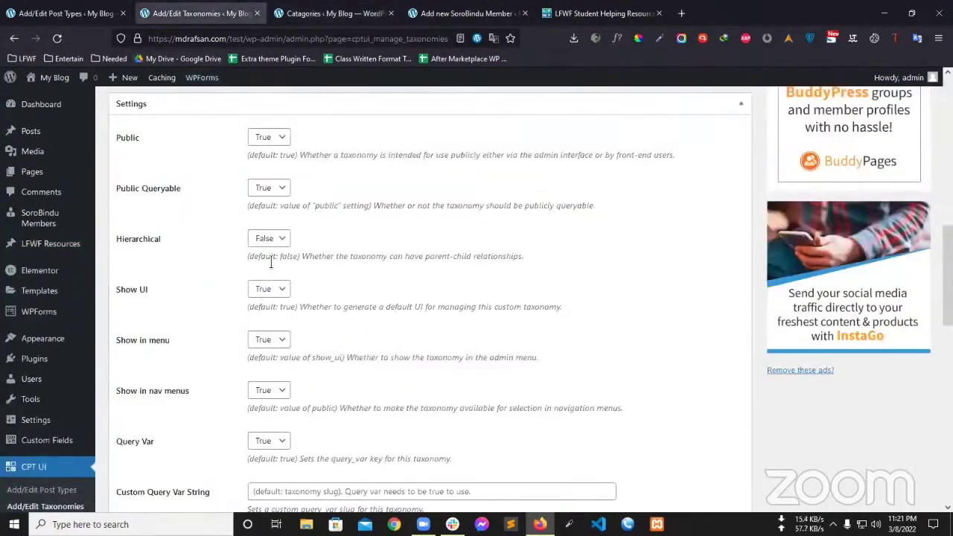
click(253, 242)
click(260, 271)
scroll(394, 323, down, 2)
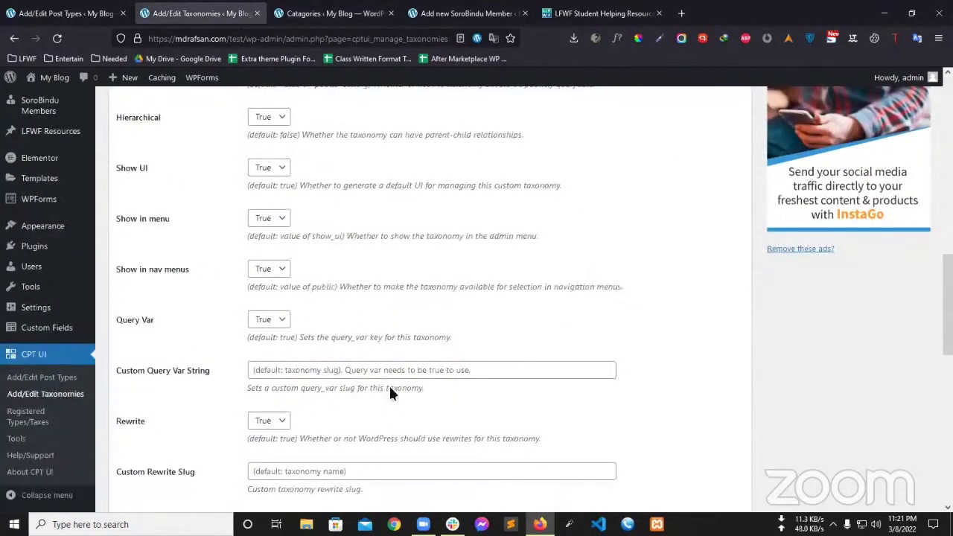
Step: Try to submit the new taxonomy form with only the Hierarchical option changed
click(388, 373)
key(Return)
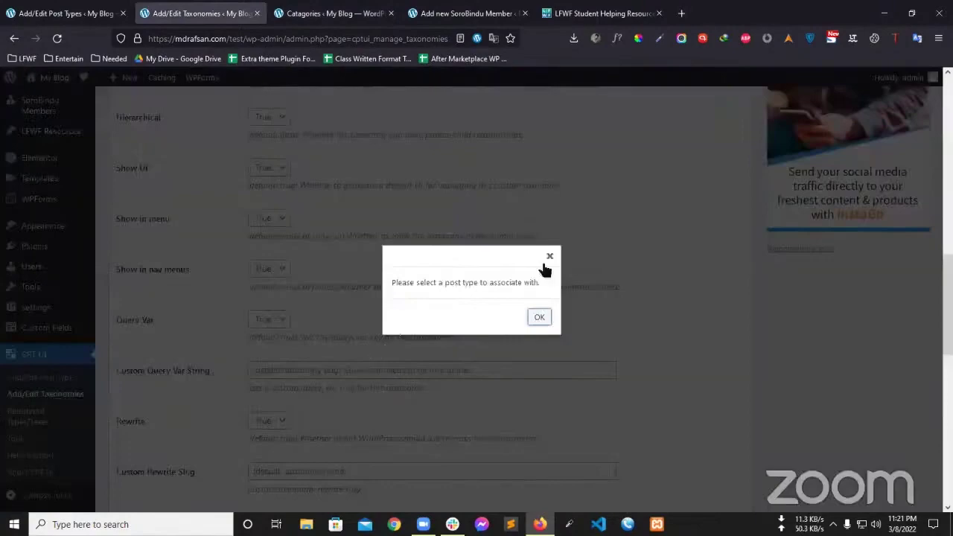
key(Return)
scroll(441, 347, down, 10)
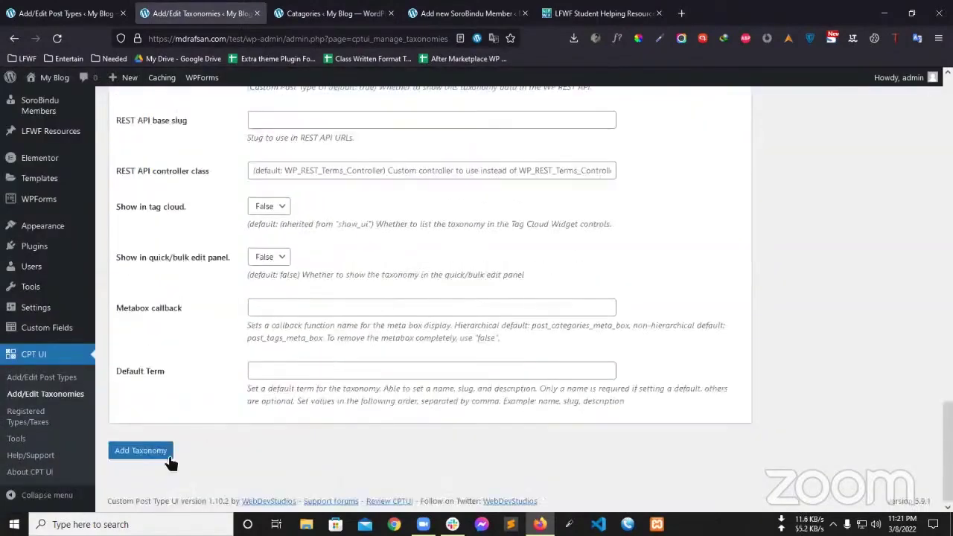
click(155, 461)
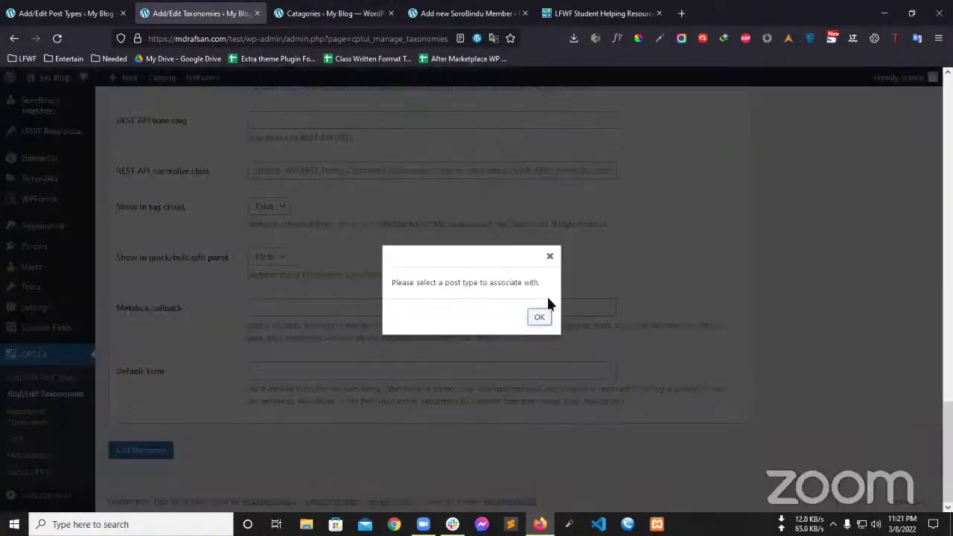
click(550, 257)
Step: Open the existing Catagories taxonomy for editing and set its Hierarchical option to True
scroll(375, 353, up, 15)
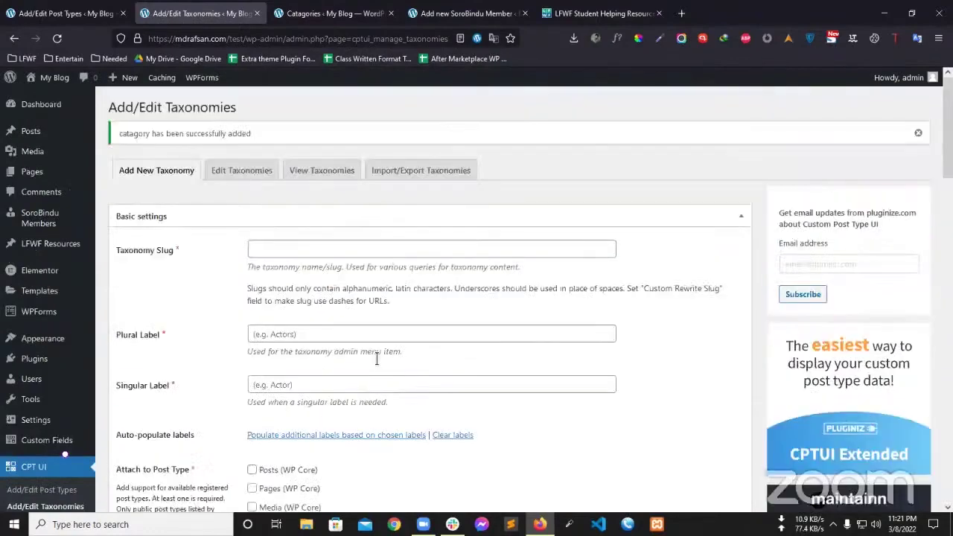
click(242, 172)
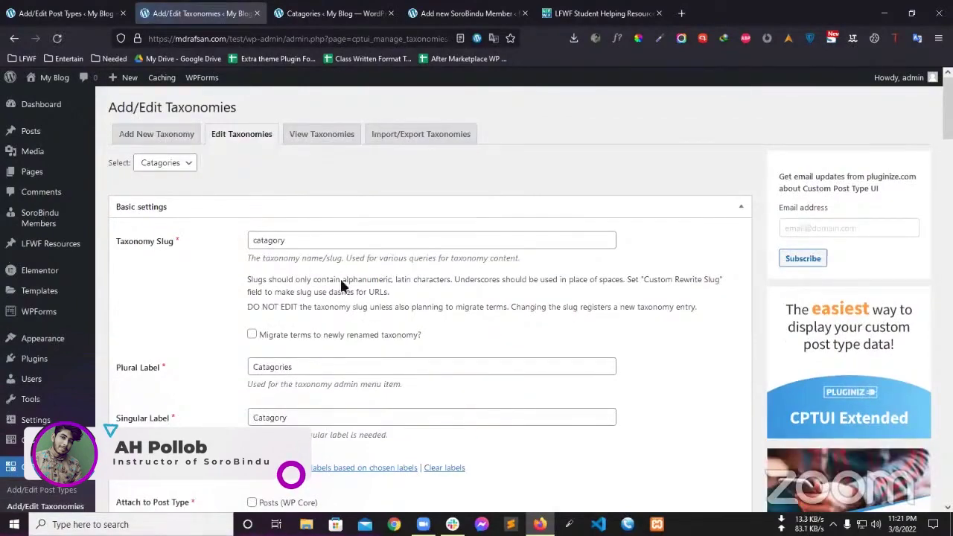
scroll(341, 285, down, 20)
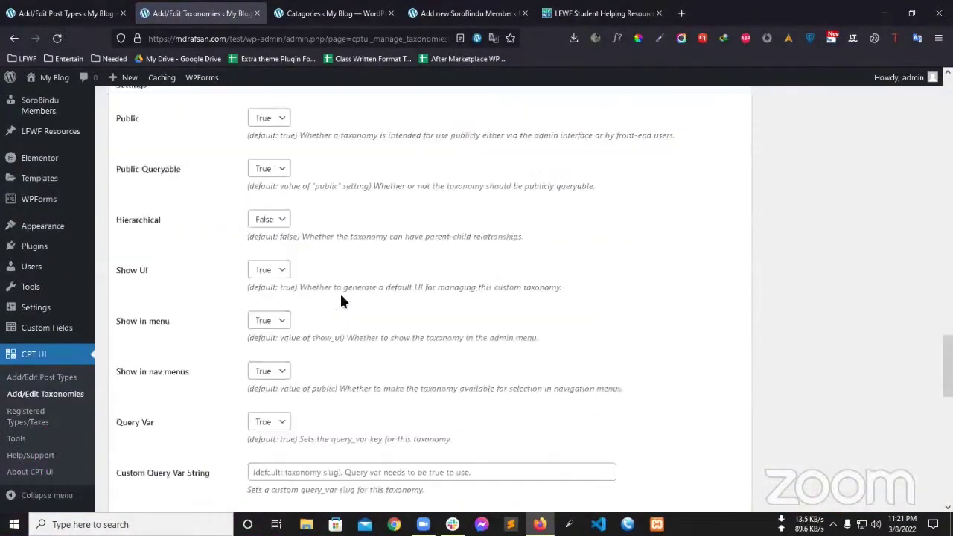
scroll(281, 317, up, 3)
click(275, 370)
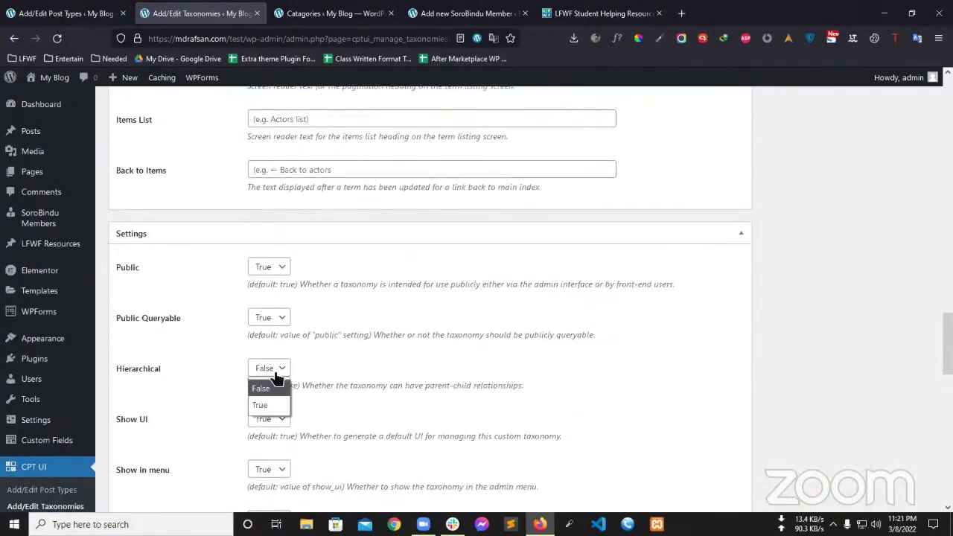
click(267, 406)
Step: Save the edited Catagories taxonomy
click(269, 17)
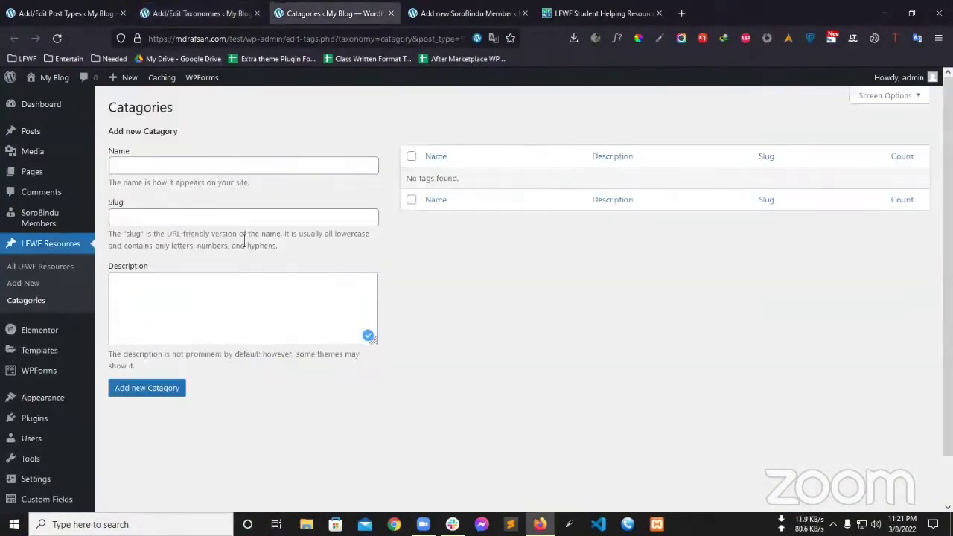
click(201, 13)
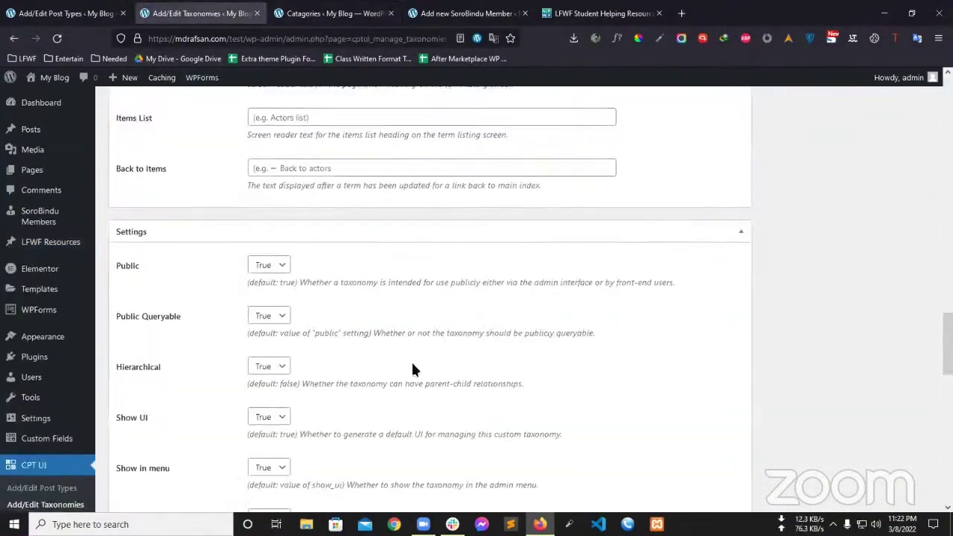
scroll(411, 360, down, 5)
click(347, 357)
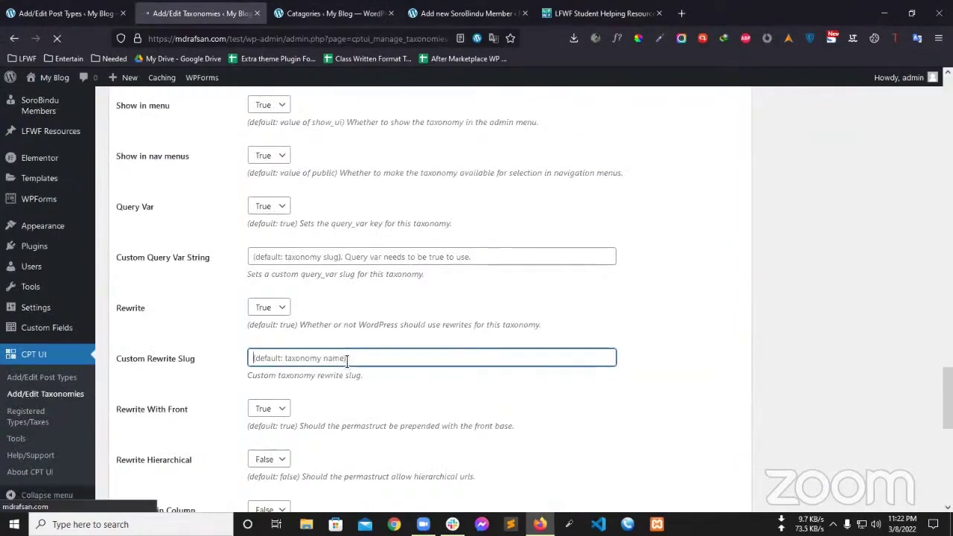
scroll(358, 167, up, 2)
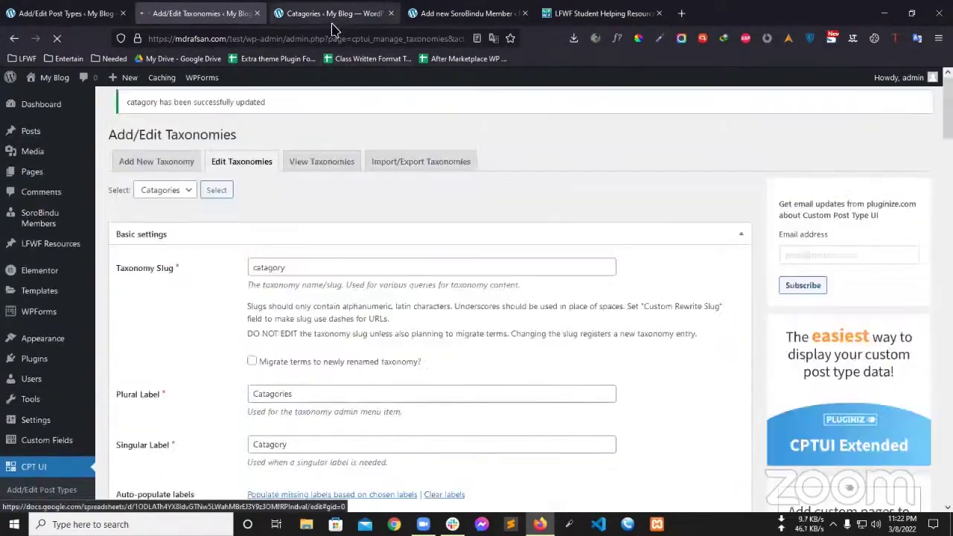
Step: Reload the LFWF Resources Catagories page and check the Parent Catagory choices
click(333, 13)
click(64, 37)
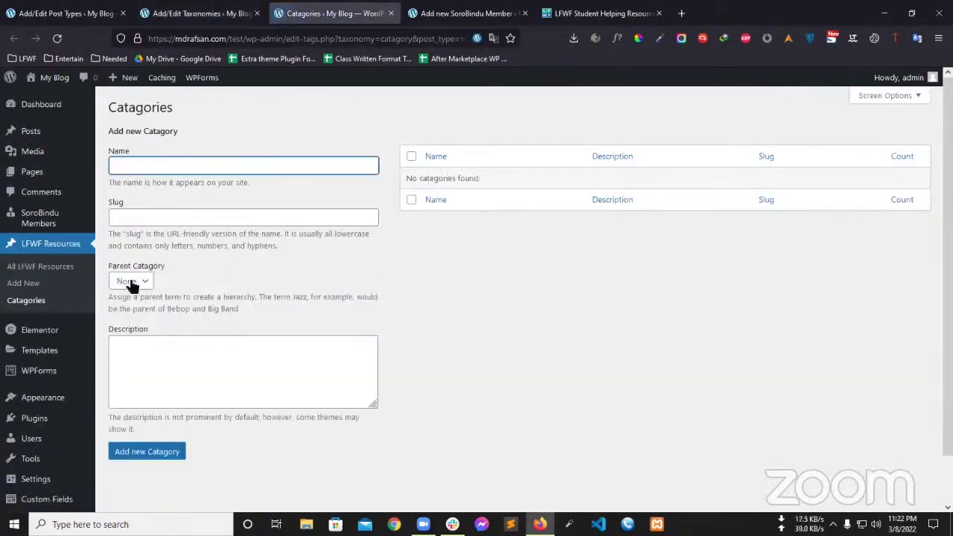
click(135, 283)
click(242, 290)
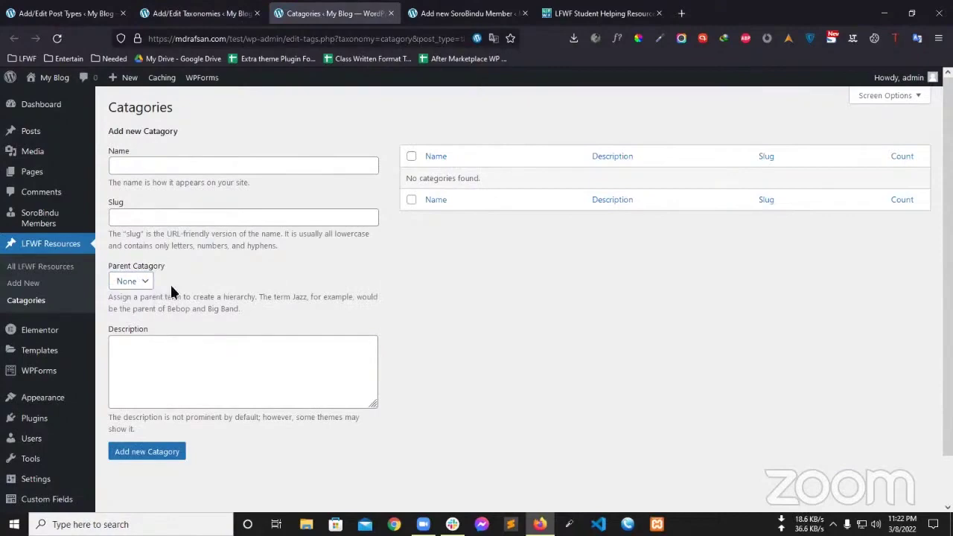
Step: Review the Hierarchical setting of the Catagories taxonomy, leave it at True and save the taxonomy again
click(231, 13)
scroll(470, 290, down, 2)
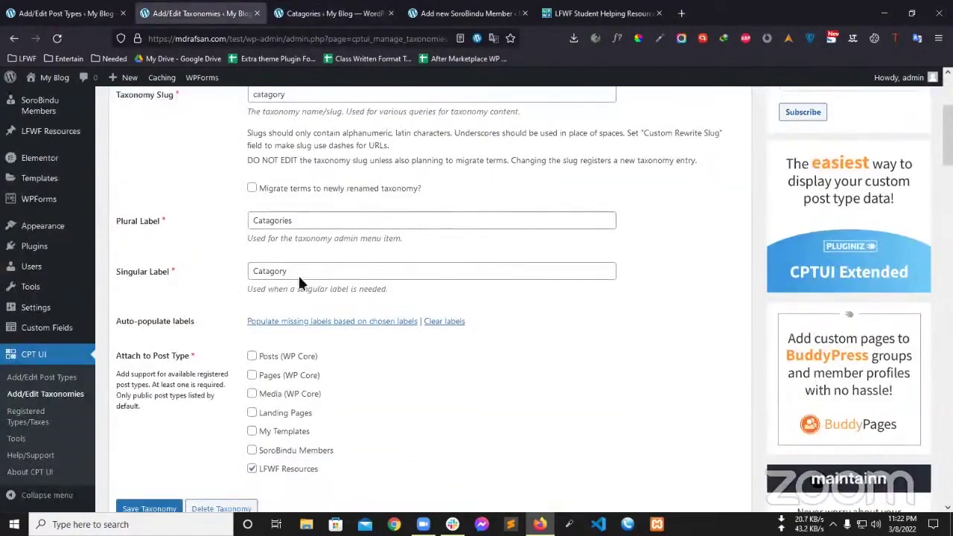
scroll(361, 313, down, 7)
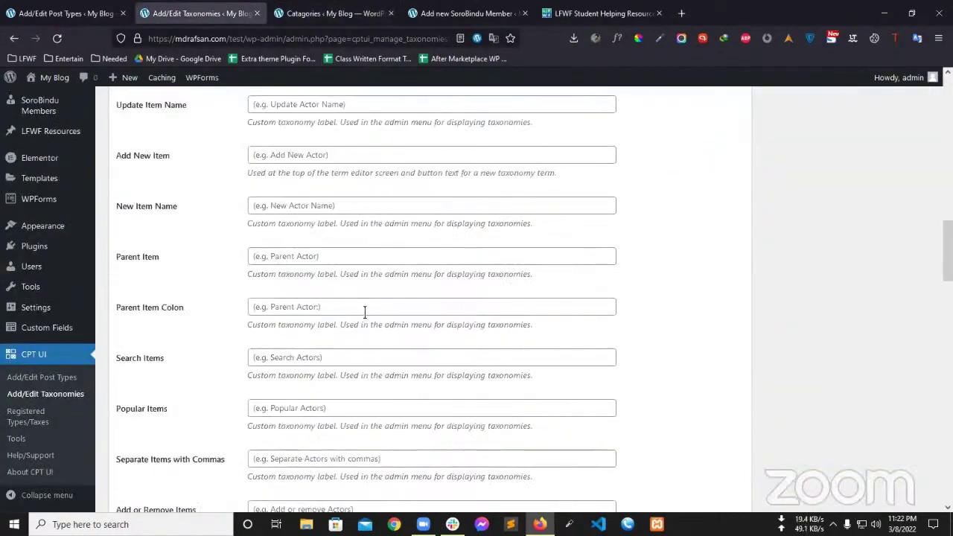
scroll(364, 311, down, 8)
click(277, 342)
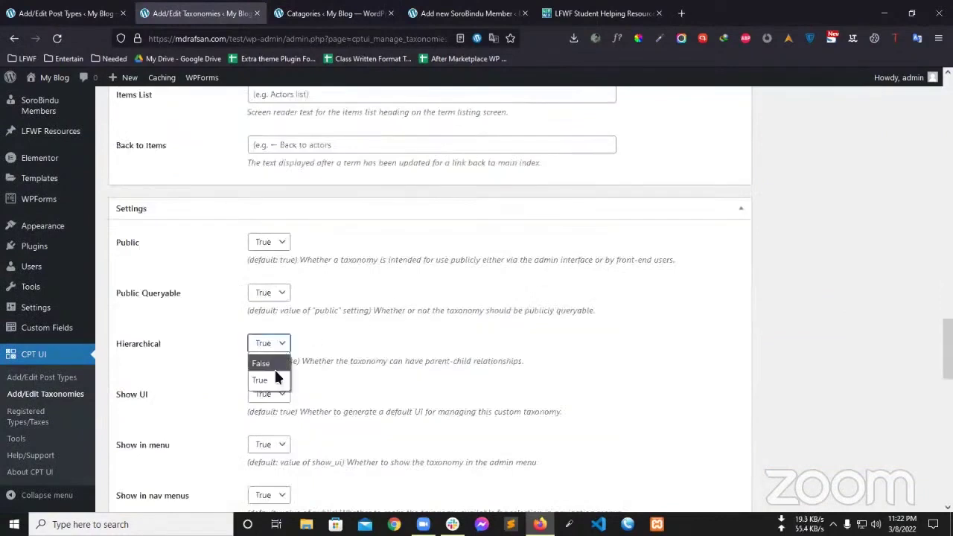
scroll(378, 373, down, 6)
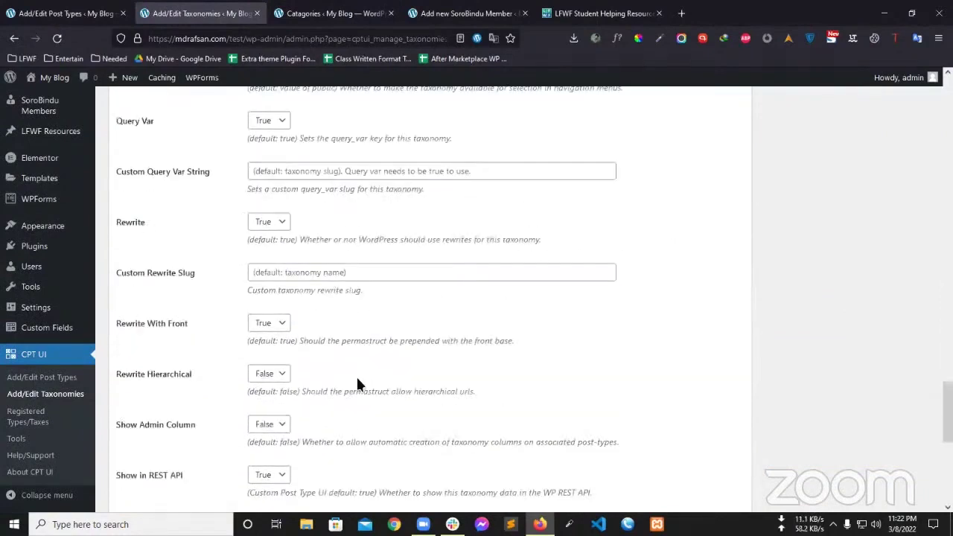
click(362, 275)
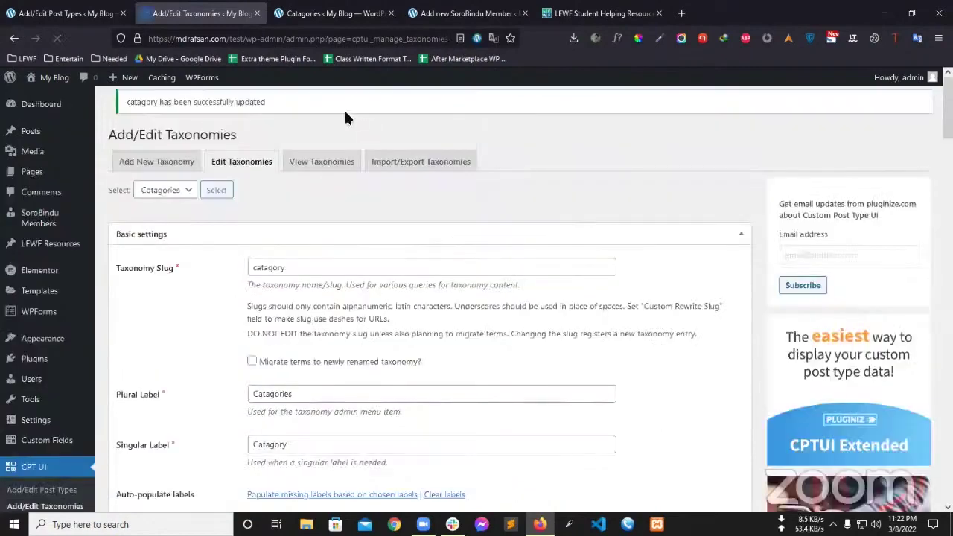
click(332, 12)
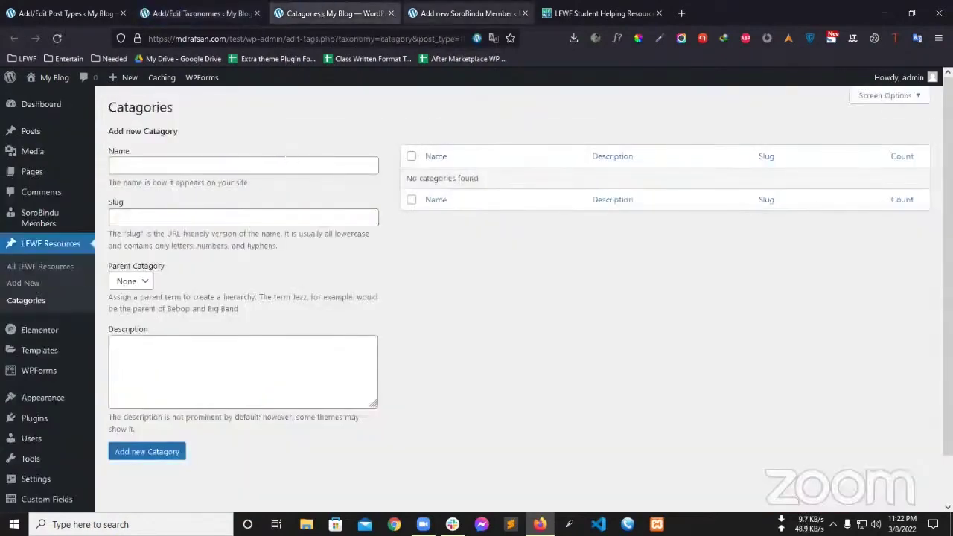
click(460, 14)
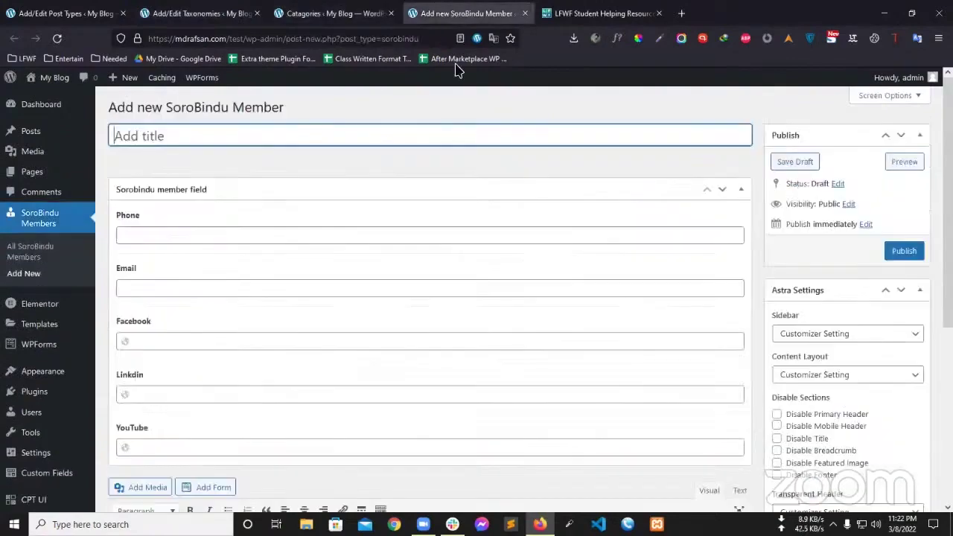
click(599, 13)
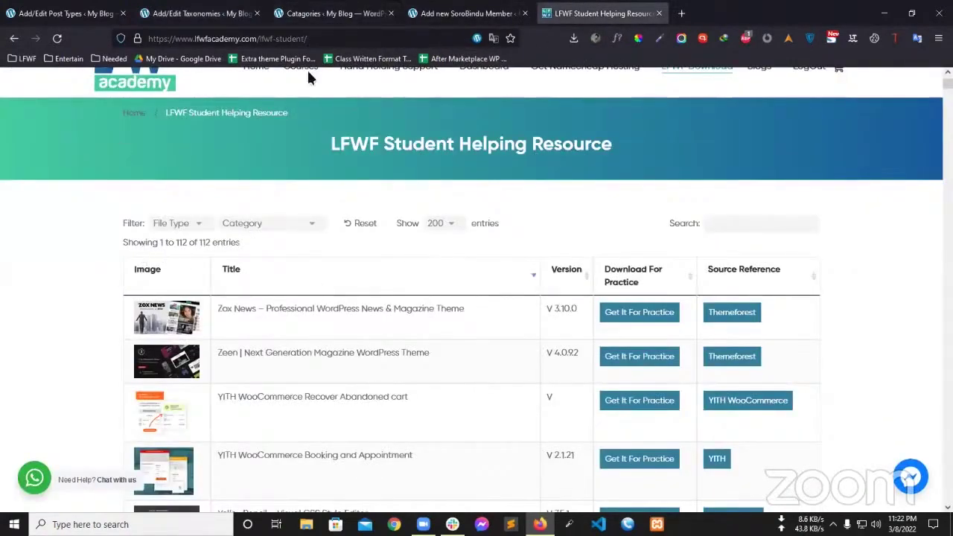
click(331, 14)
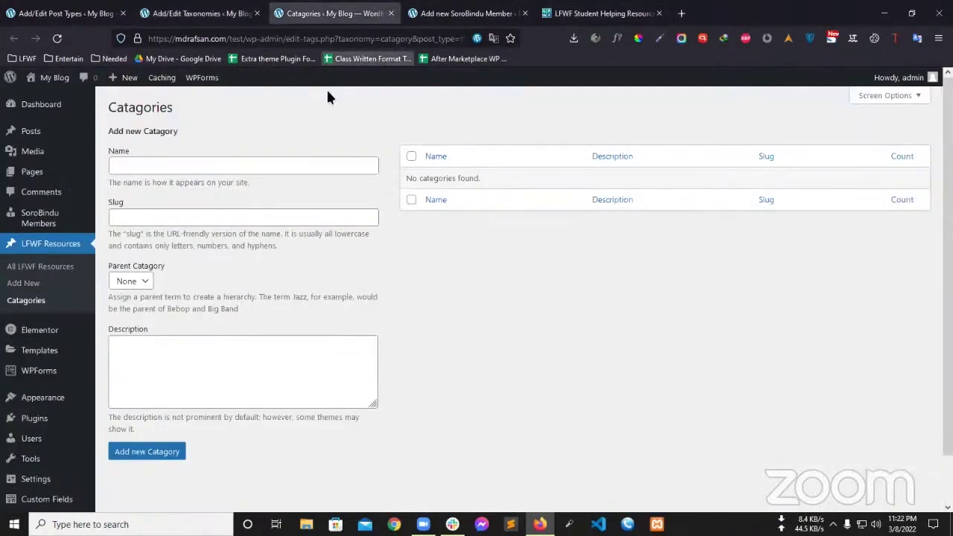
Step: Open the form for adding a new LFWF Resource in a separate browser tab
click(203, 14)
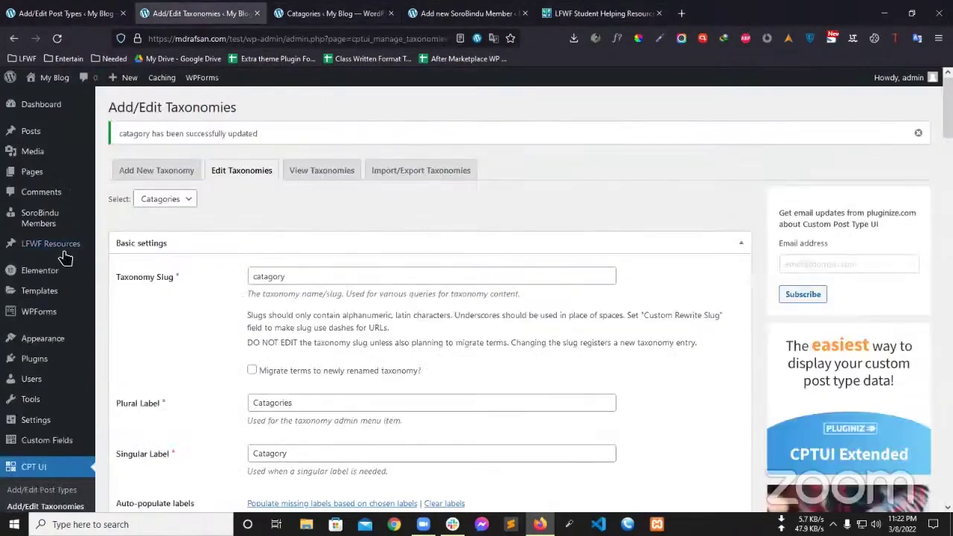
mouse_move(65, 257)
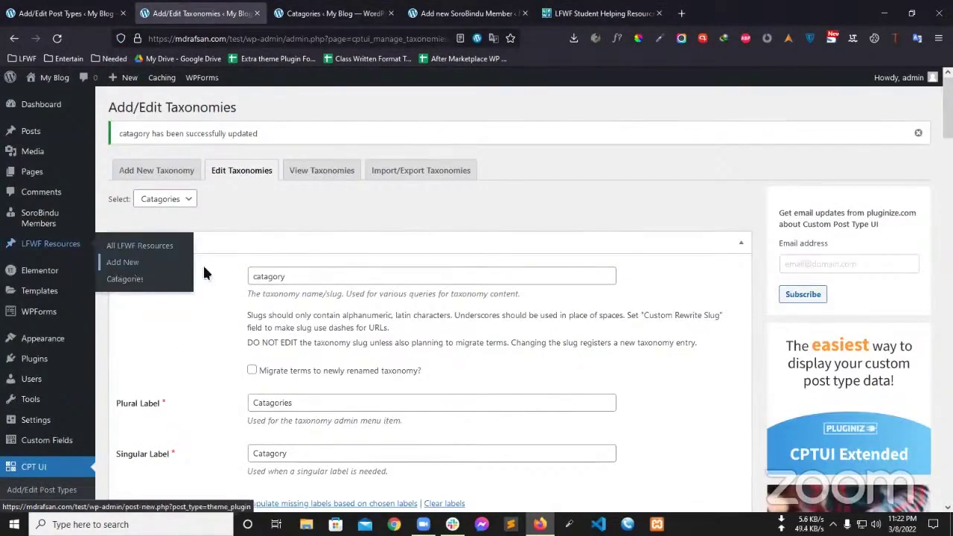
right_click(137, 262)
click(180, 221)
key(ctrl+Tab)
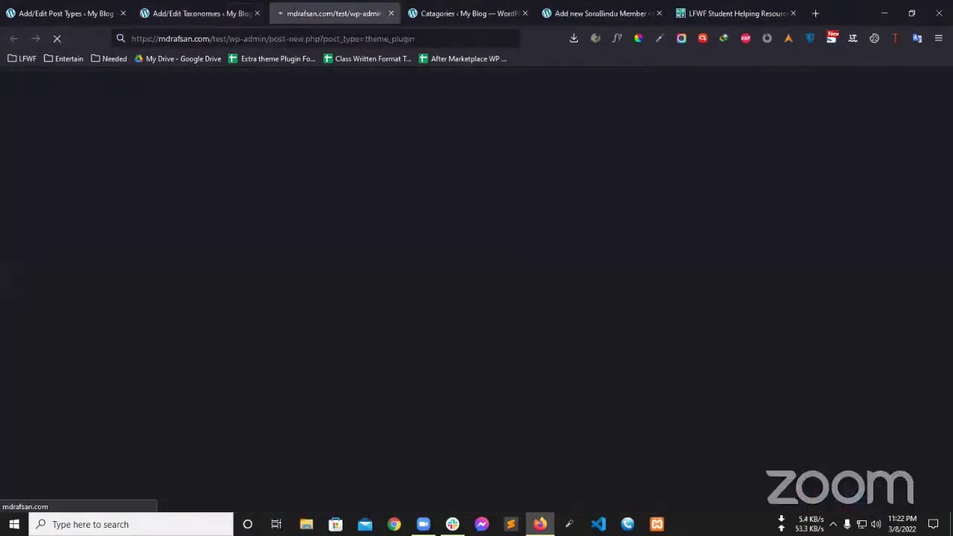
Step: Examine the column headings of the LFWF Student Helping Resource table to see which fields each resource needs
click(740, 13)
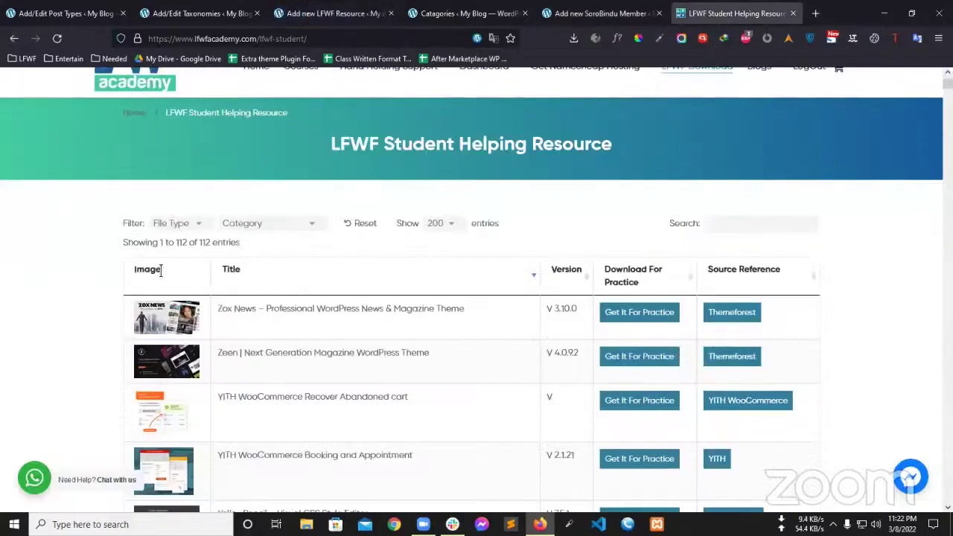
double_click(136, 270)
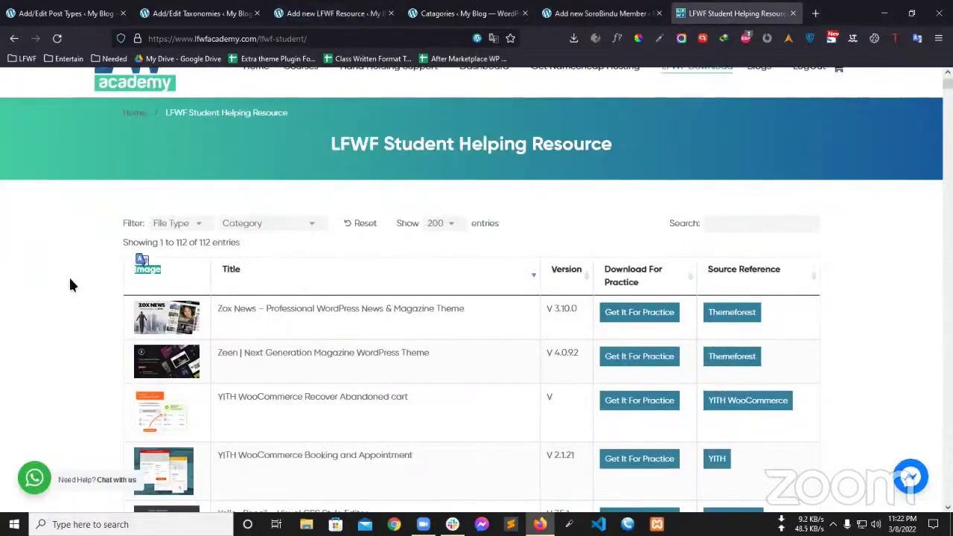
click(71, 285)
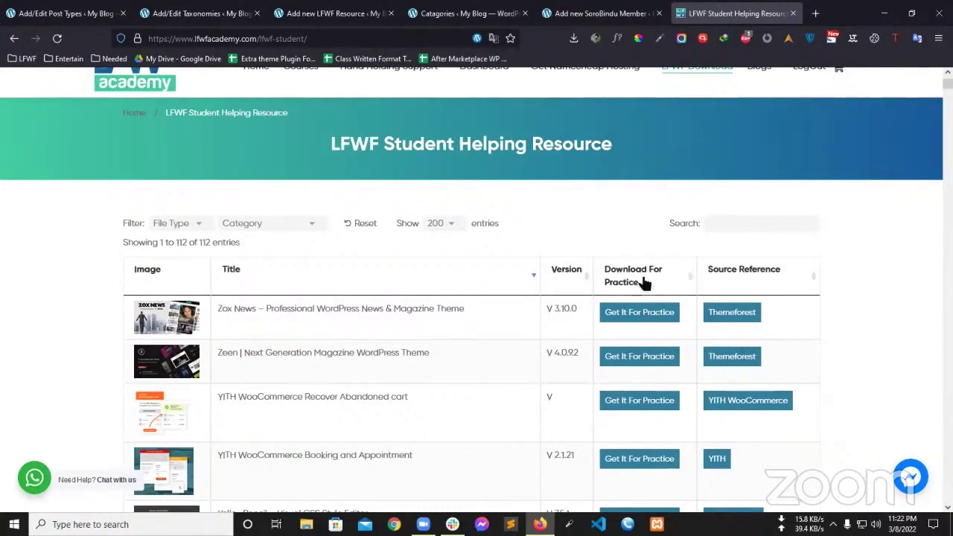
Step: Create a new custom field group and title it "Field For LFWF Resource"
click(201, 11)
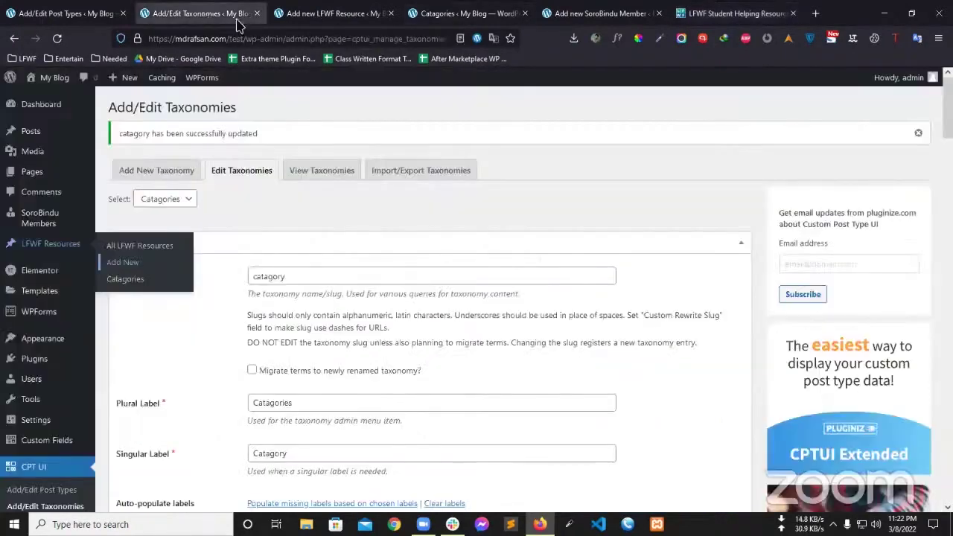
scroll(78, 315, down, 5)
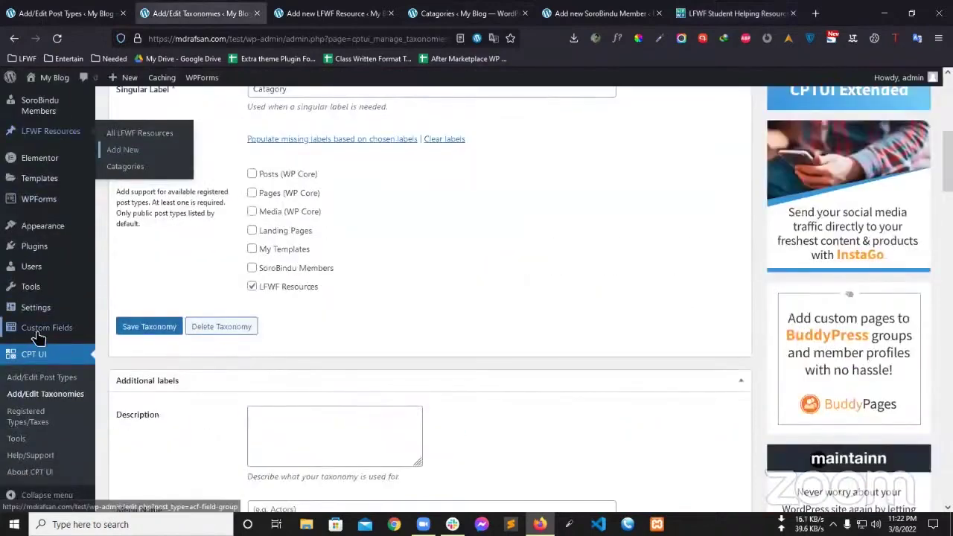
mouse_move(75, 332)
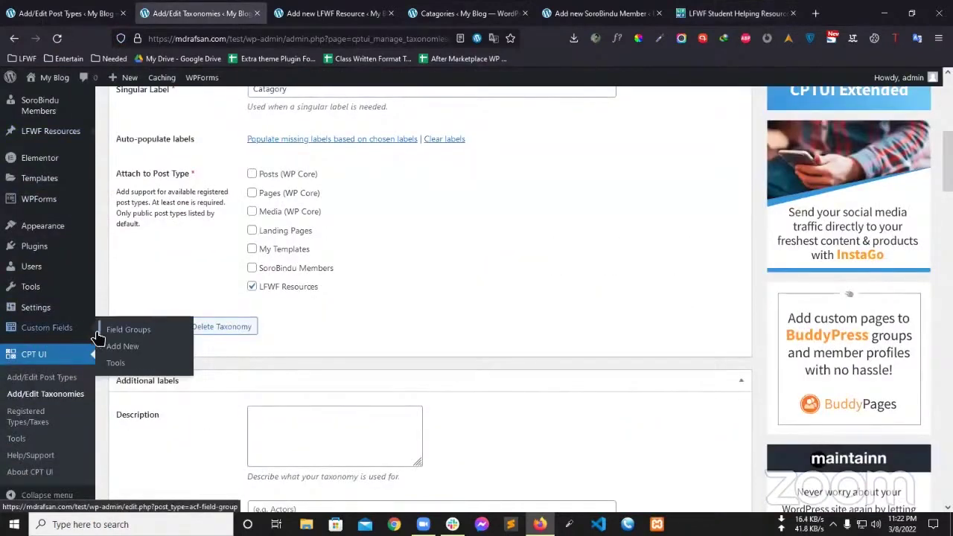
click(129, 353)
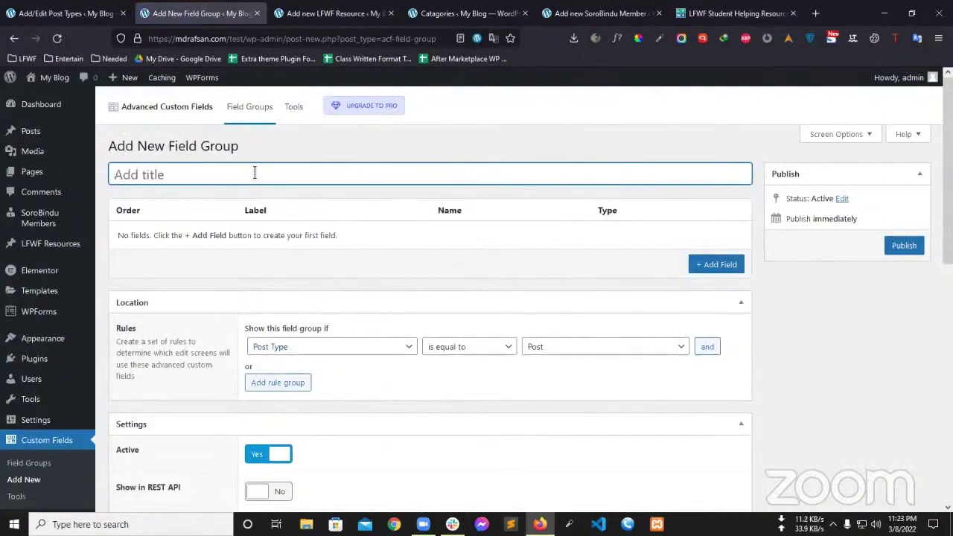
text(Field)
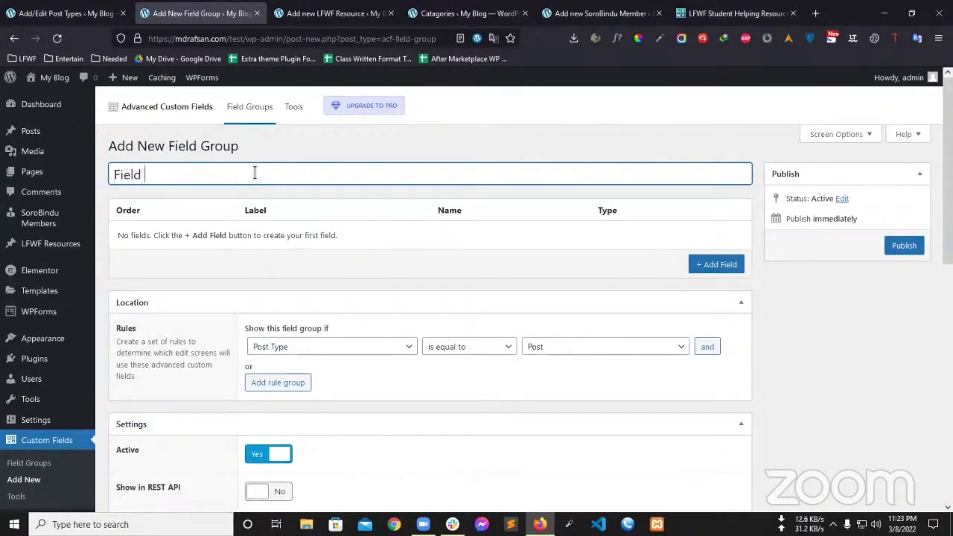
text( For LFWFW)
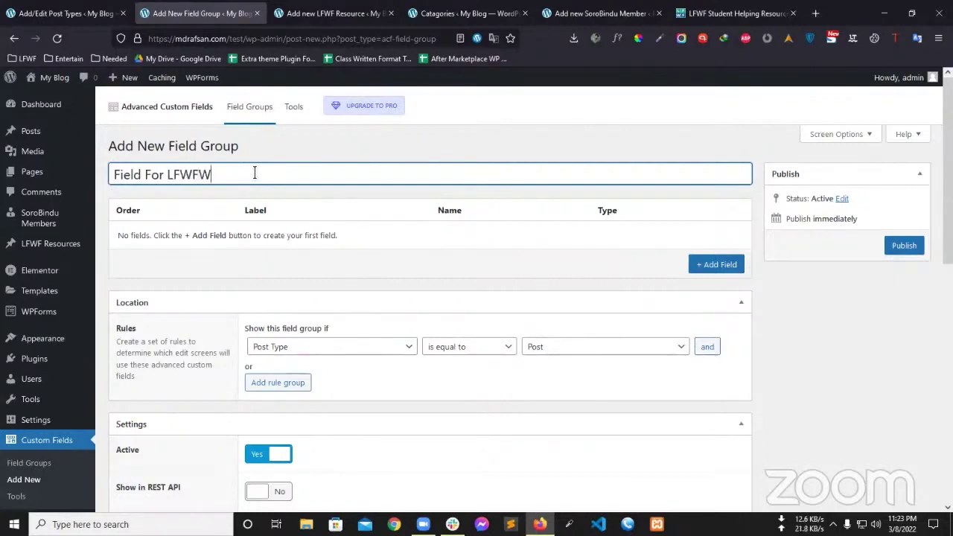
key(BackSpace)
text(Resource)
click(482, 439)
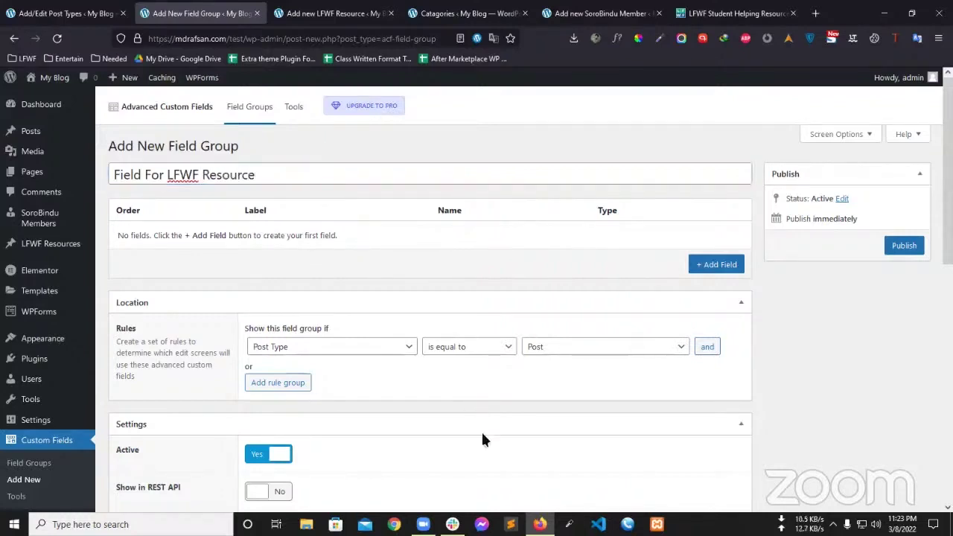
Step: Add a field labelled "Version" with the name "version", leave its type as Text and collapse its settings
click(714, 264)
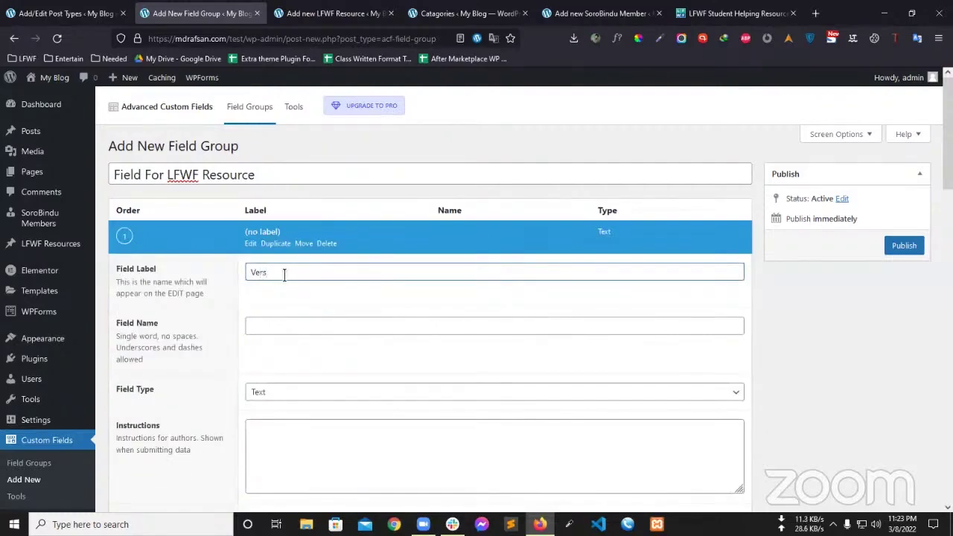
click(186, 308)
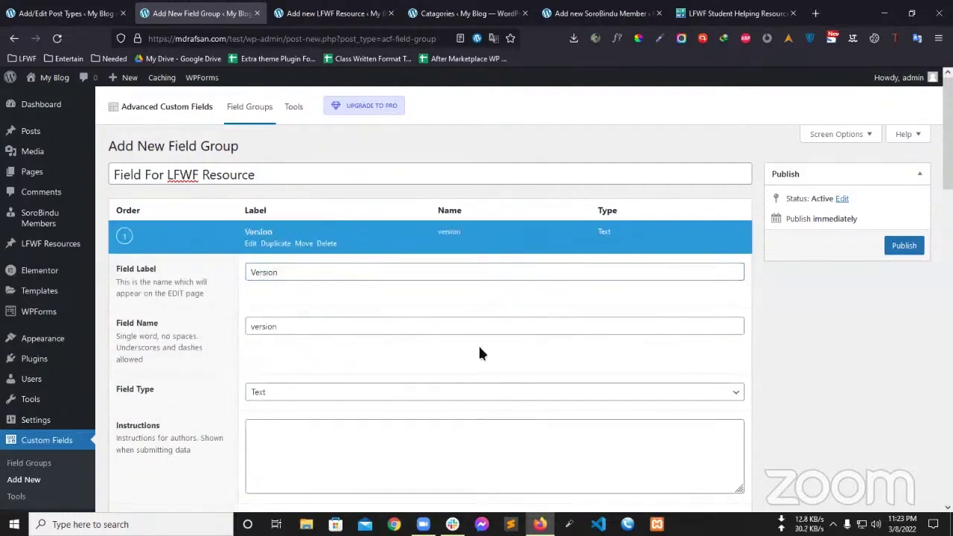
scroll(361, 354, down, 2)
click(292, 276)
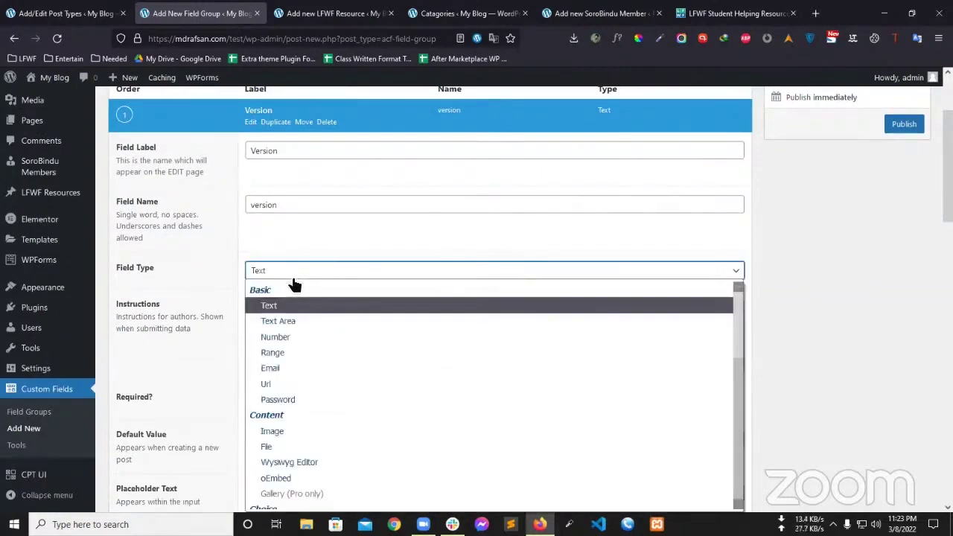
click(846, 342)
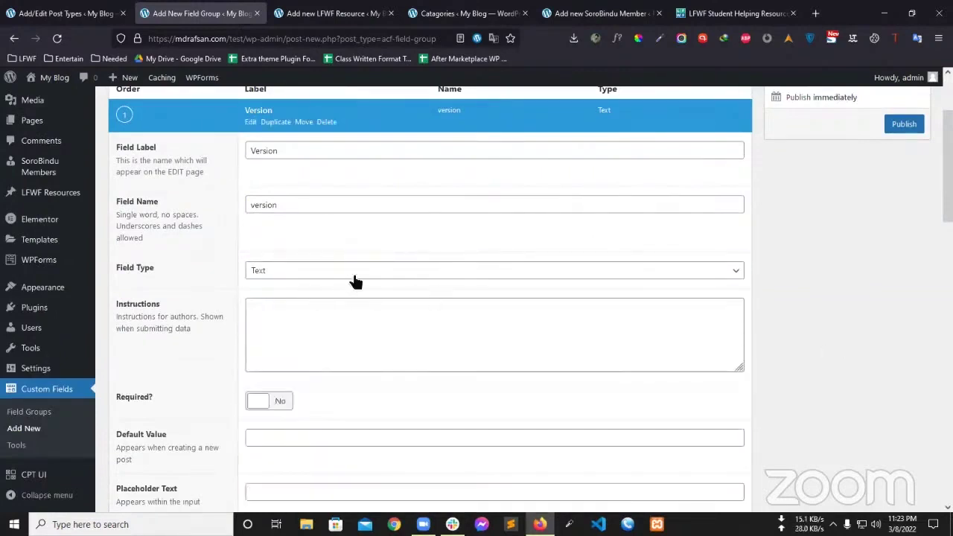
scroll(409, 295, down, 3)
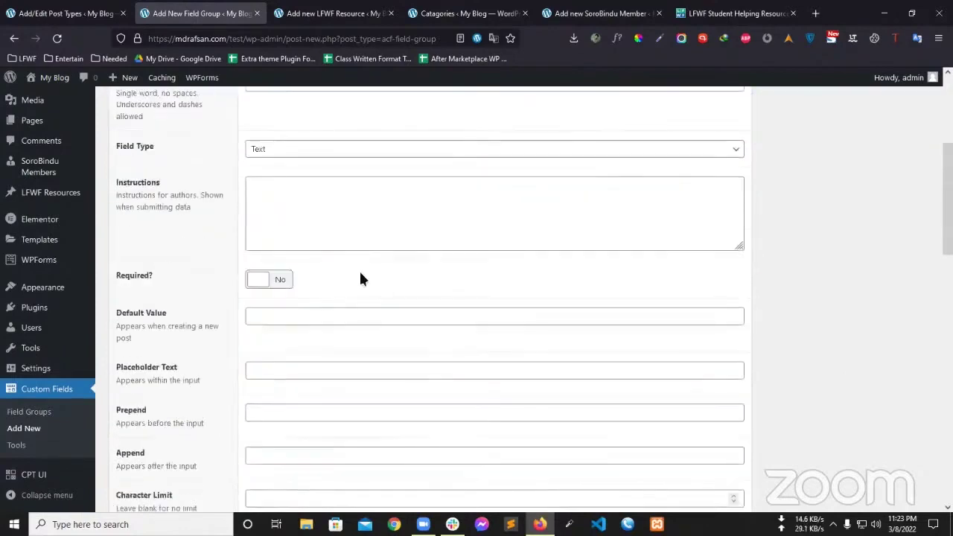
scroll(454, 344, down, 5)
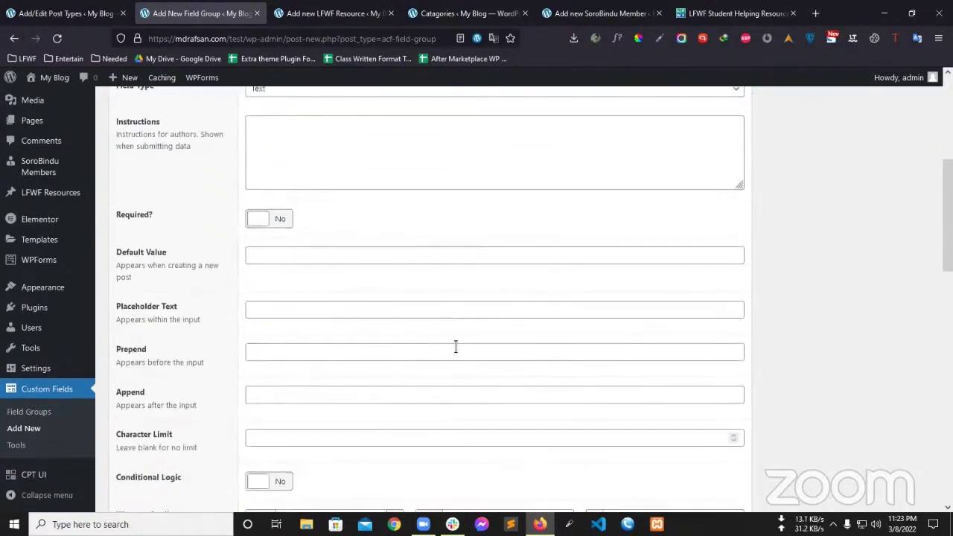
scroll(580, 346, up, 10)
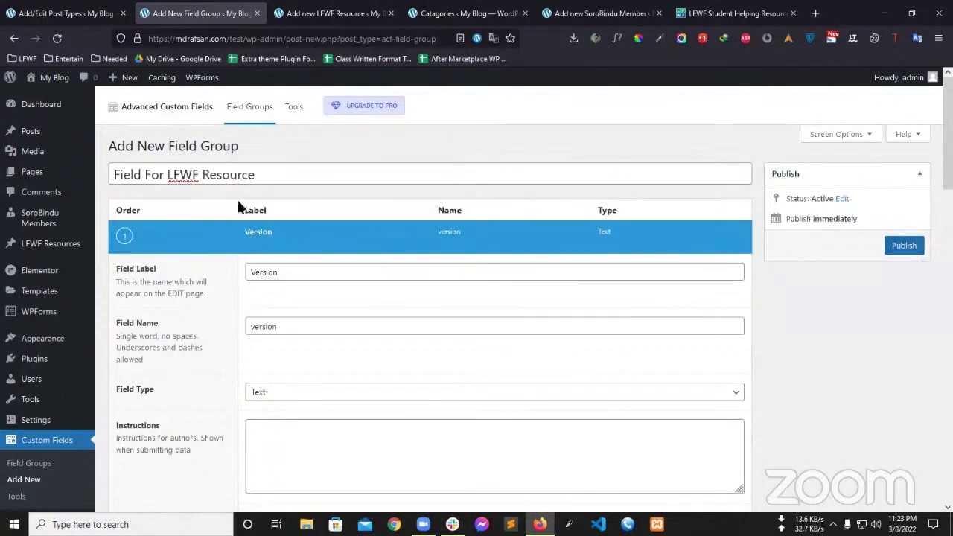
click(253, 246)
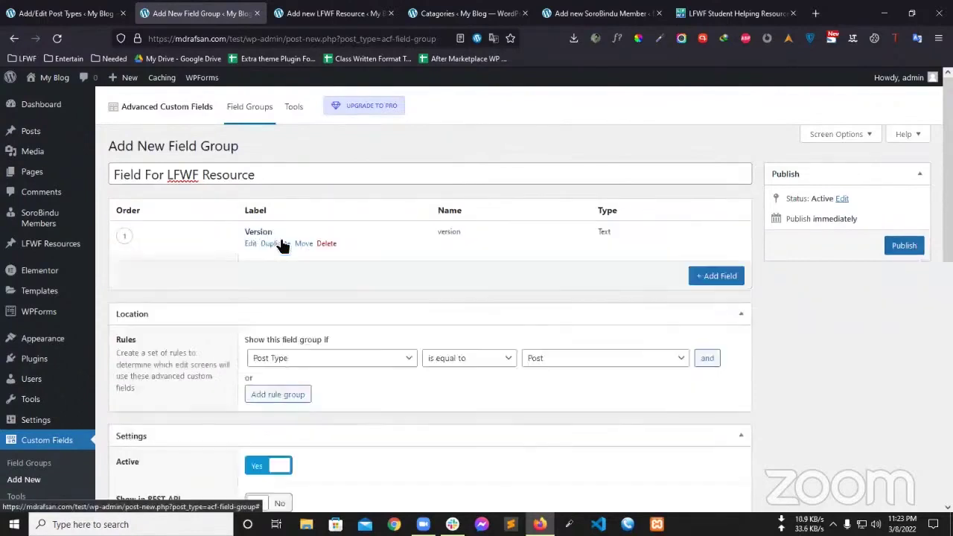
Step: Add a second field and label it "Downlaod For Practice", following the download column heading of the LFWF Student Helping Resource table
click(716, 269)
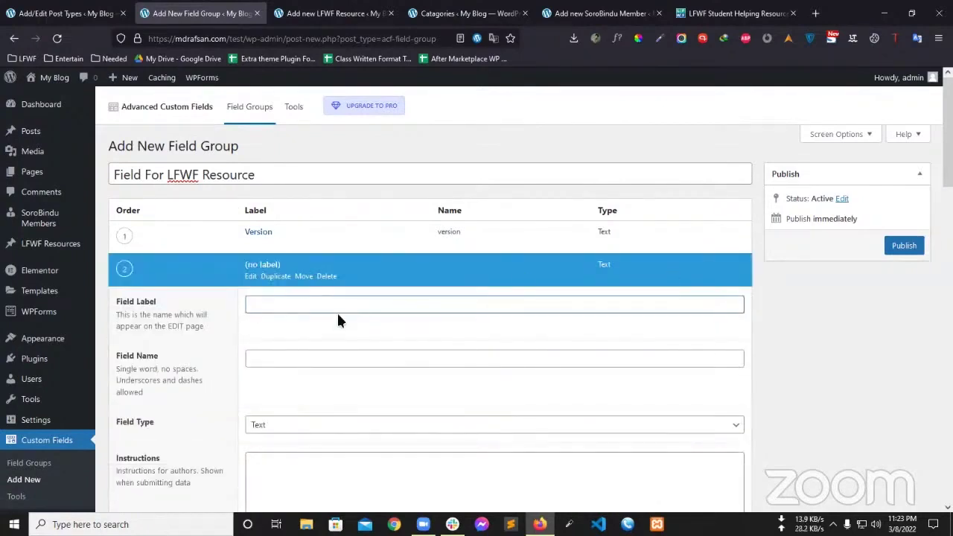
text(DOwn)
key(BackSpace)
key(BackSpace)
key(BackSpace)
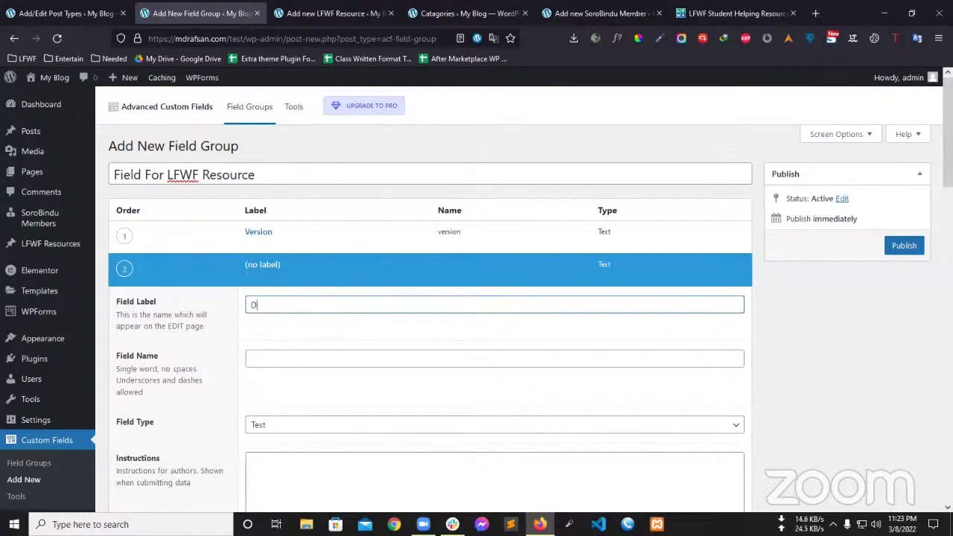
click(733, 13)
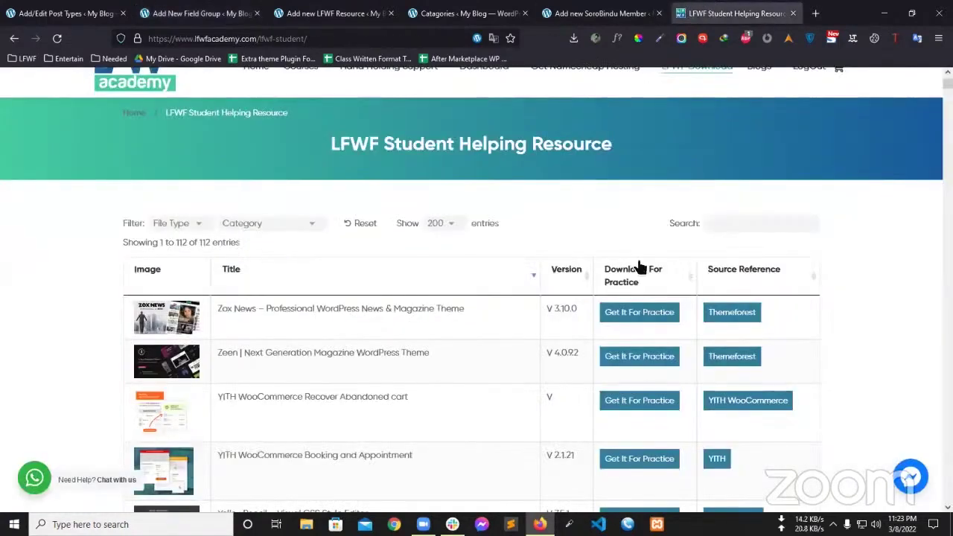
click(210, 15)
mouse_move(384, 284)
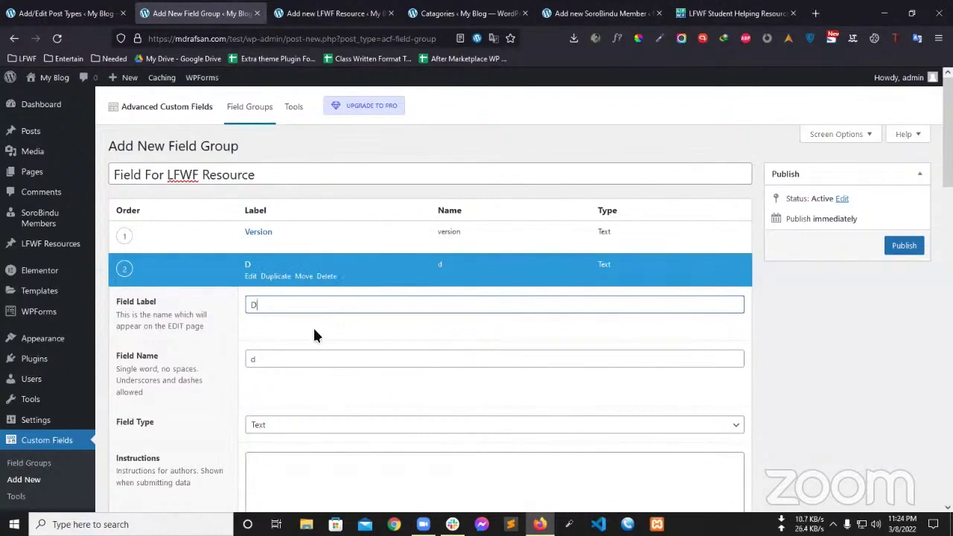
text(oc)
key(BackSpace)
key(BackSpace)
text(op)
key(BackSpace)
text(wnlaod For Practice)
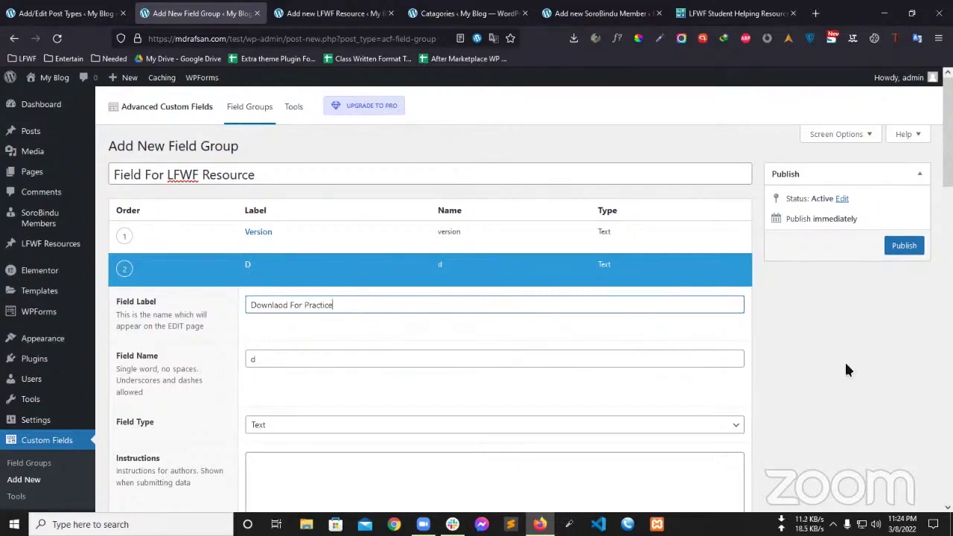
click(844, 367)
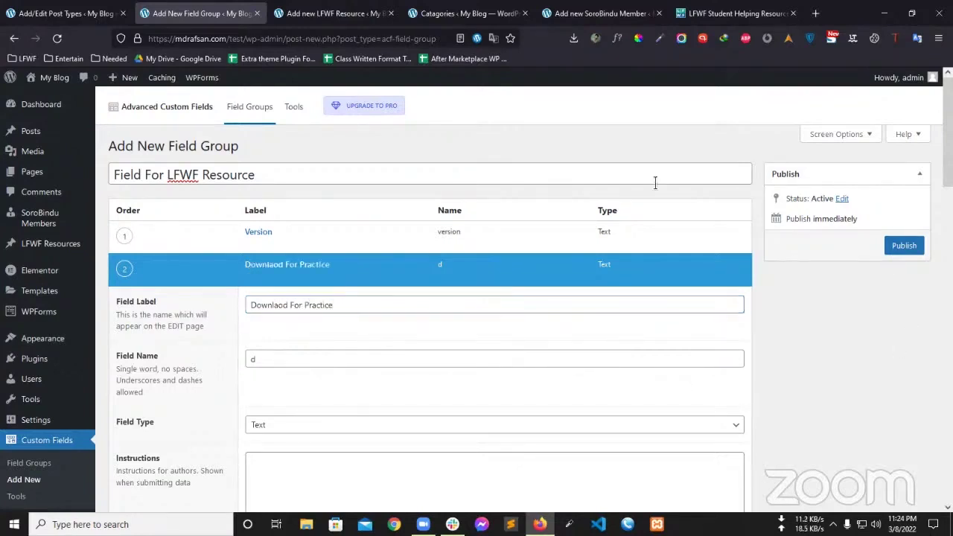
Step: Set the second field's name to "download", keeping its label as entered
scroll(507, 286, down, 2)
click(310, 235)
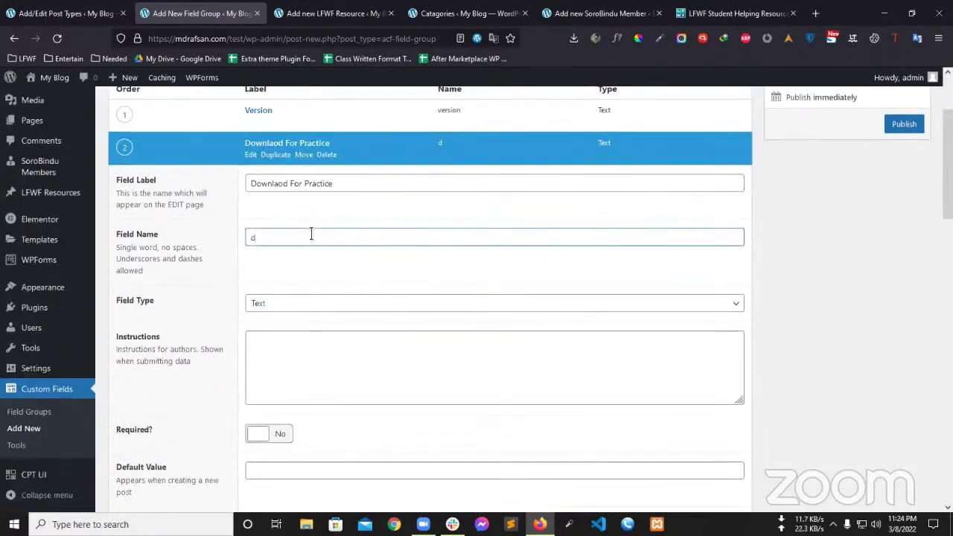
text(ownload)
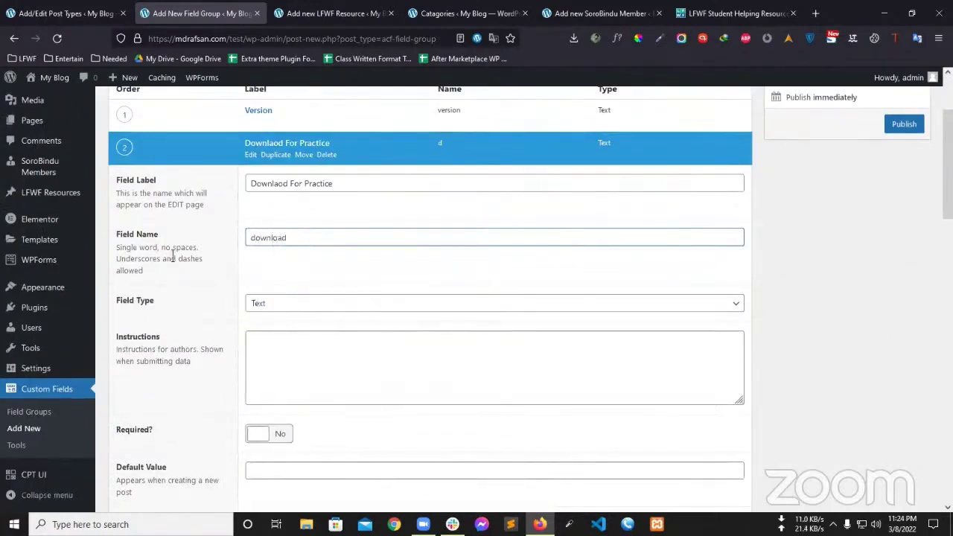
click(173, 256)
scroll(223, 257, up, 1)
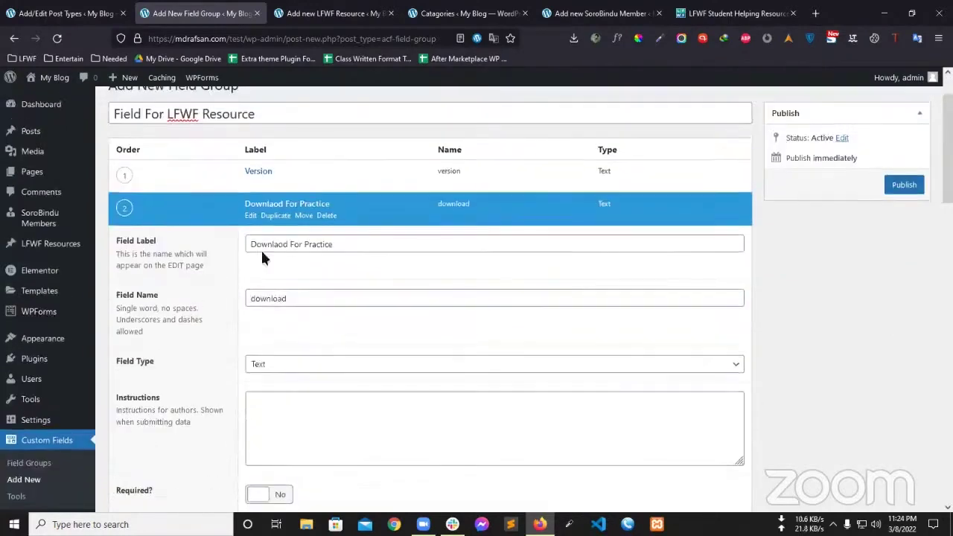
scroll(240, 289, up, 1)
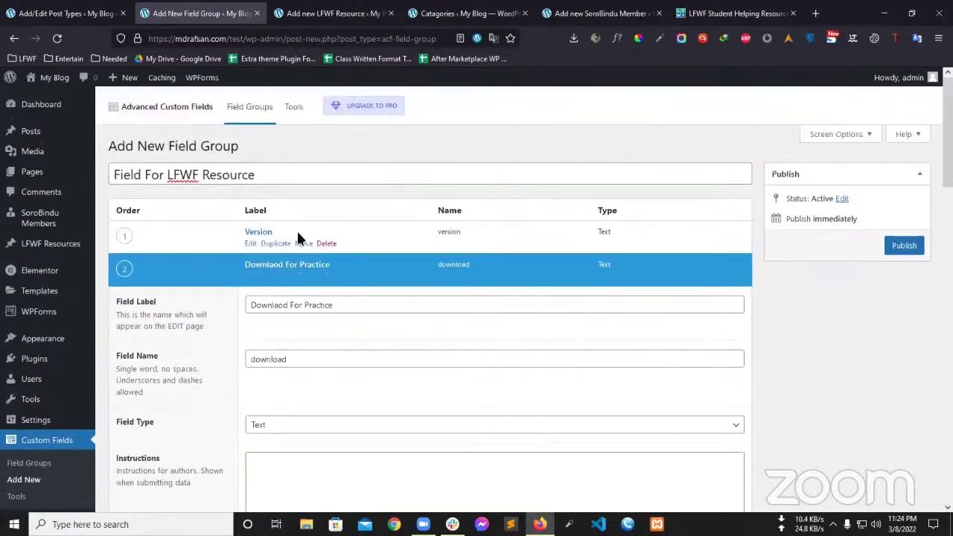
drag(330, 304, 149, 365)
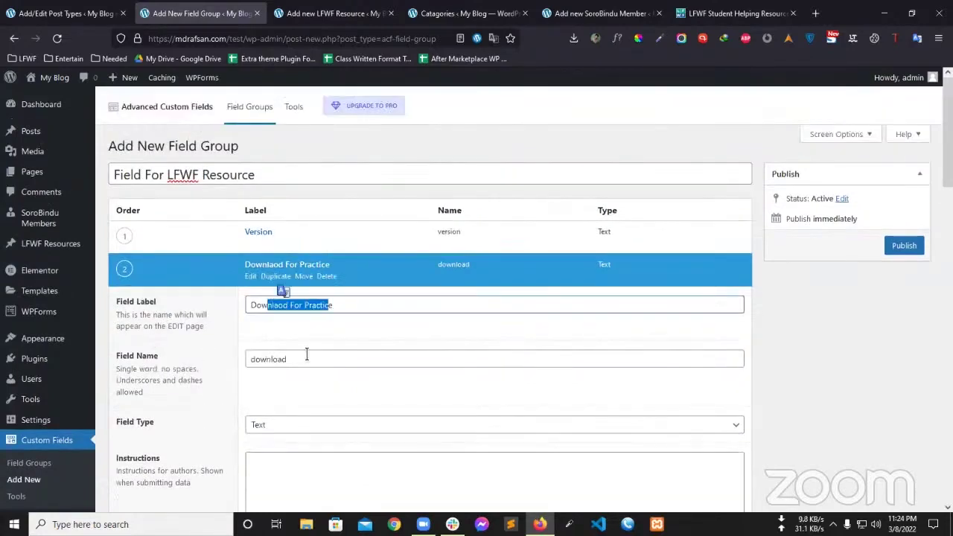
key(Tab)
click(829, 332)
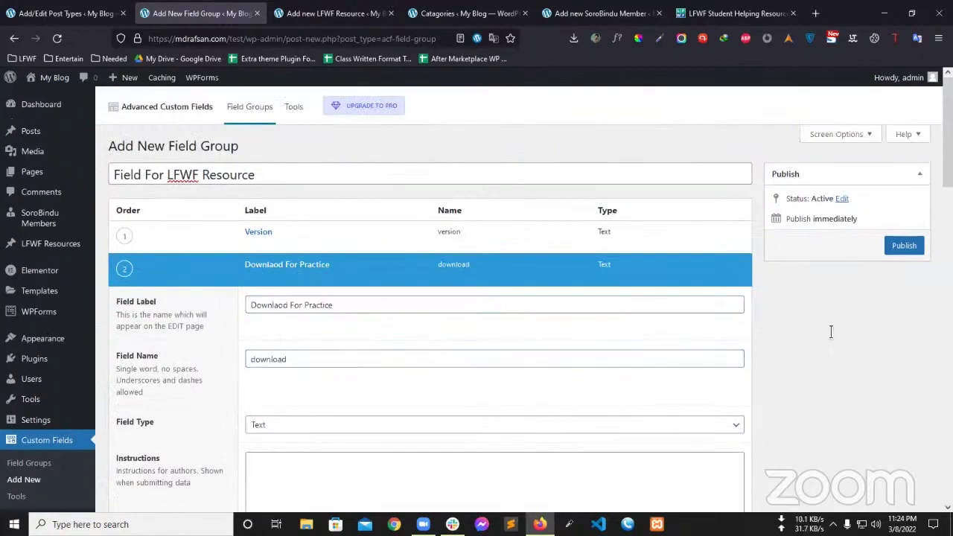
Step: Examine which field types are available for the download field
scroll(481, 298, down, 4)
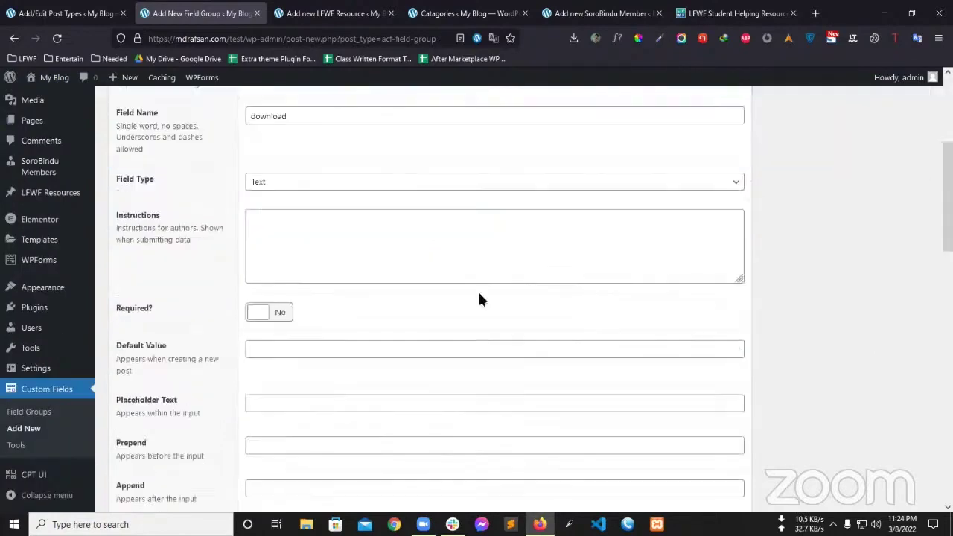
click(292, 188)
click(822, 262)
click(280, 188)
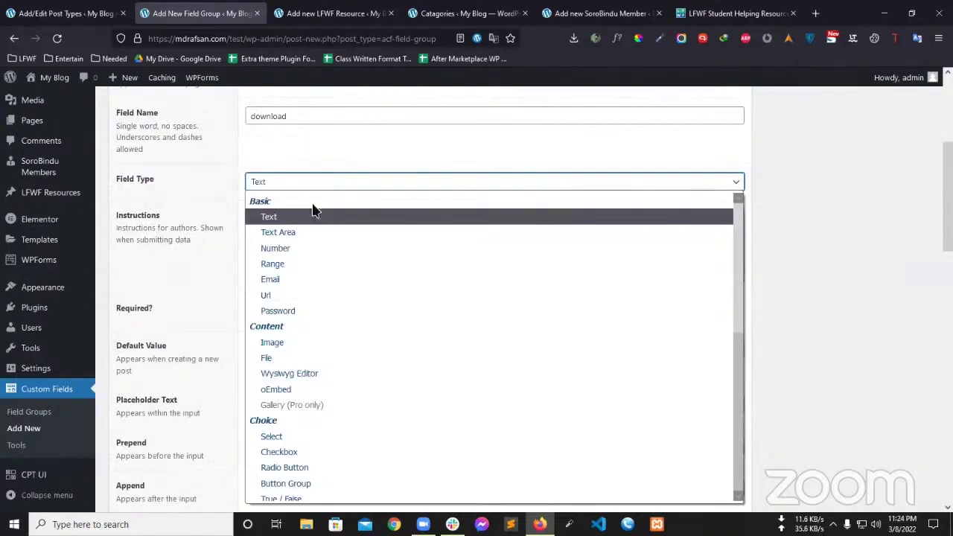
click(836, 287)
click(276, 187)
click(819, 297)
click(259, 182)
click(842, 251)
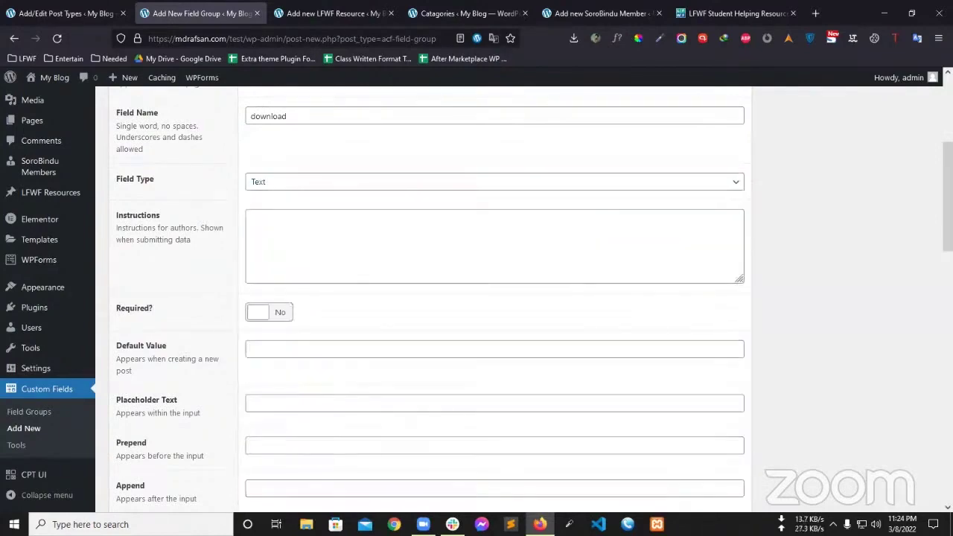
Step: Check the download buttons in the LFWF Student Helping Resource table and set the download field's type to Wysiwyg Editor
click(603, 12)
click(737, 13)
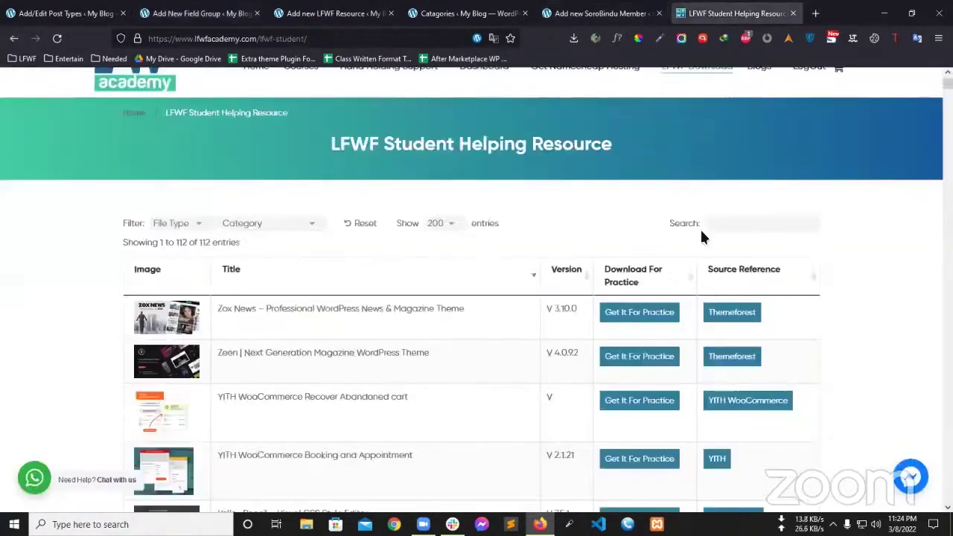
scroll(725, 249, down, 3)
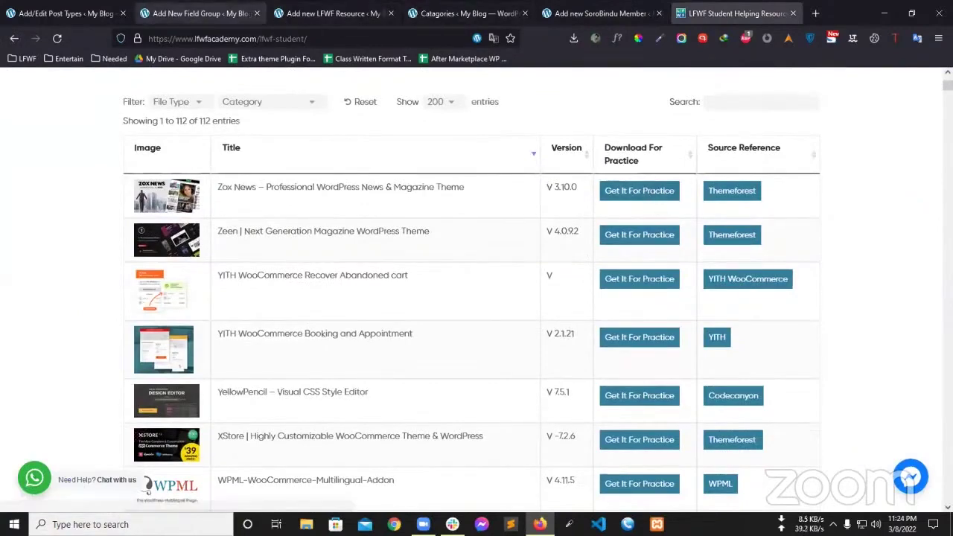
click(195, 13)
click(249, 185)
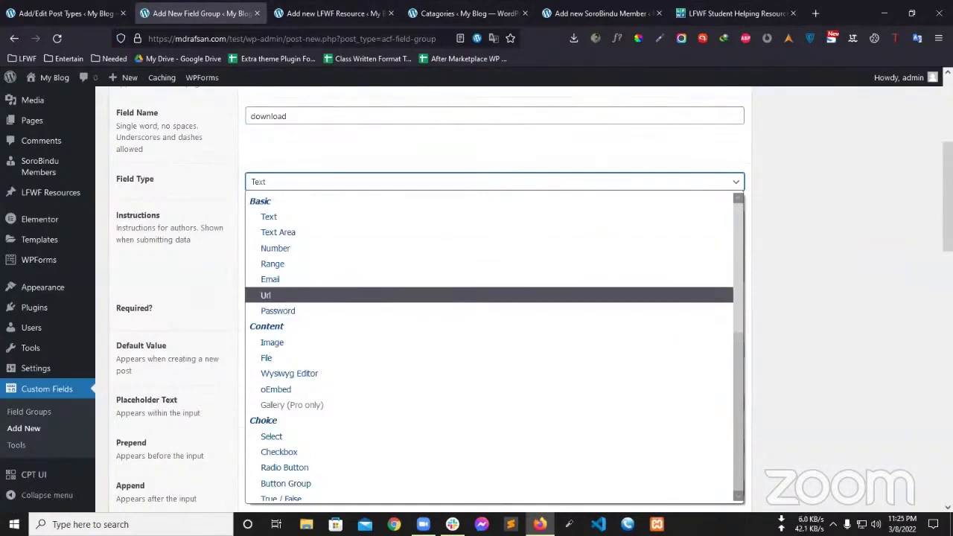
click(599, 13)
key(ctrl+Tab)
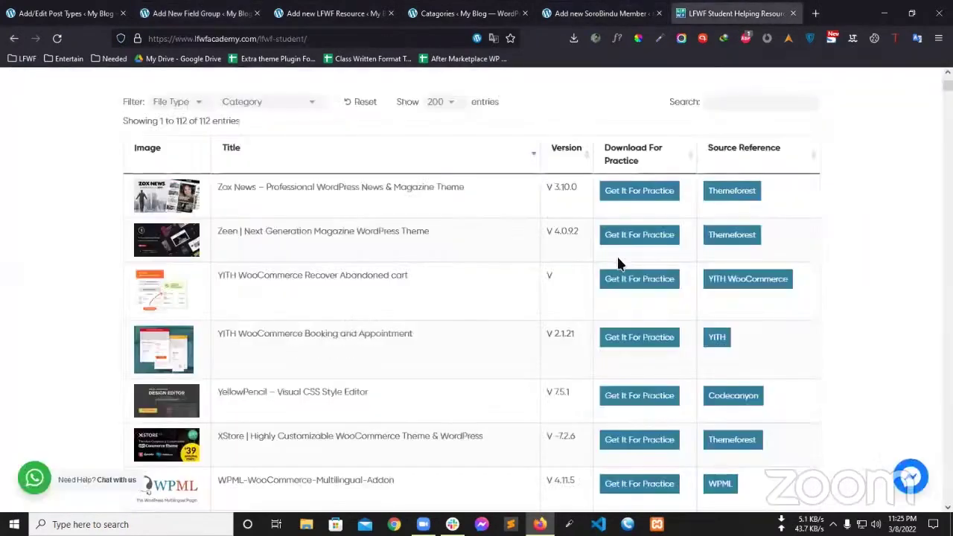
click(242, 13)
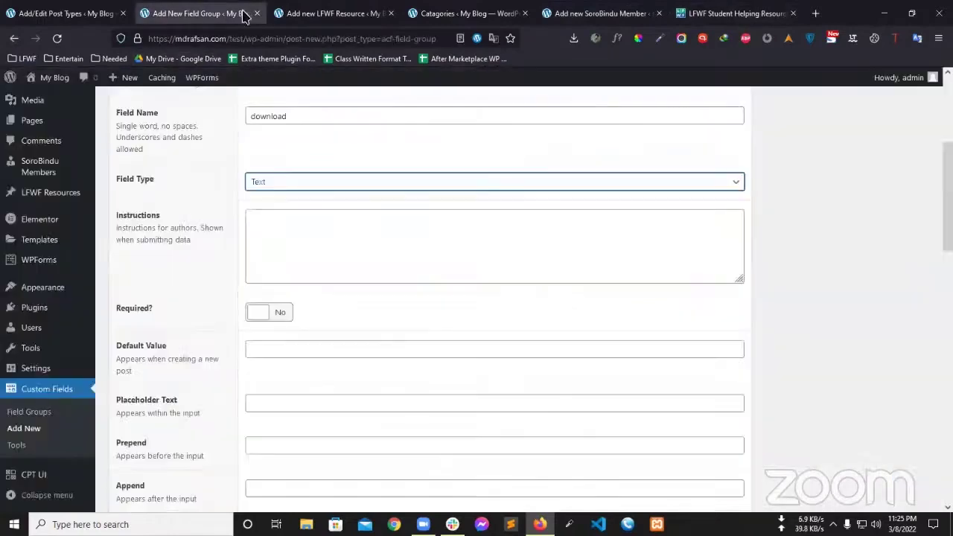
click(279, 185)
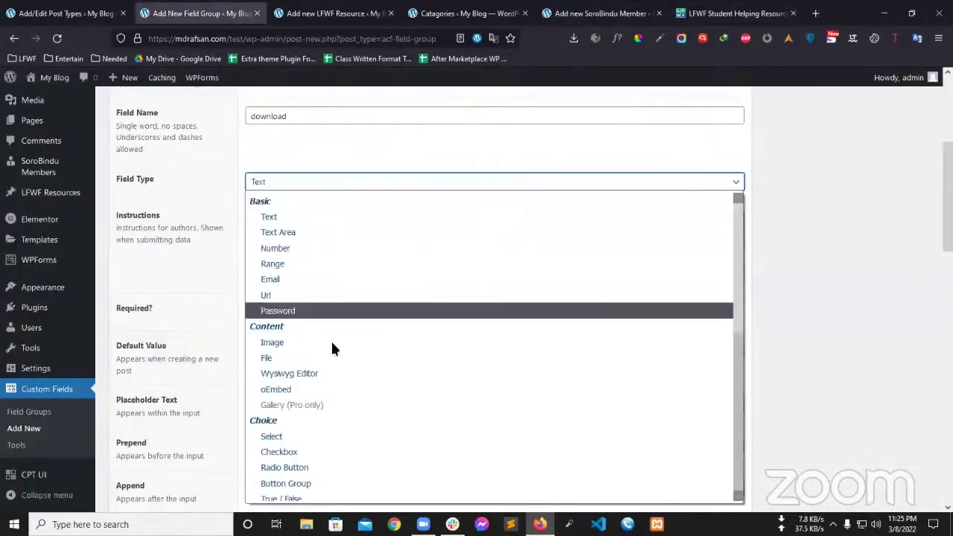
click(292, 376)
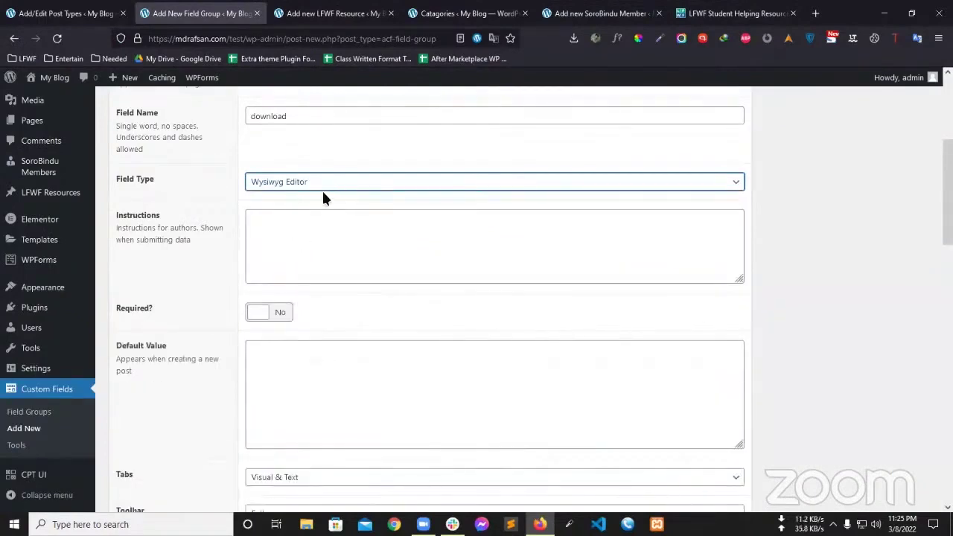
click(44, 14)
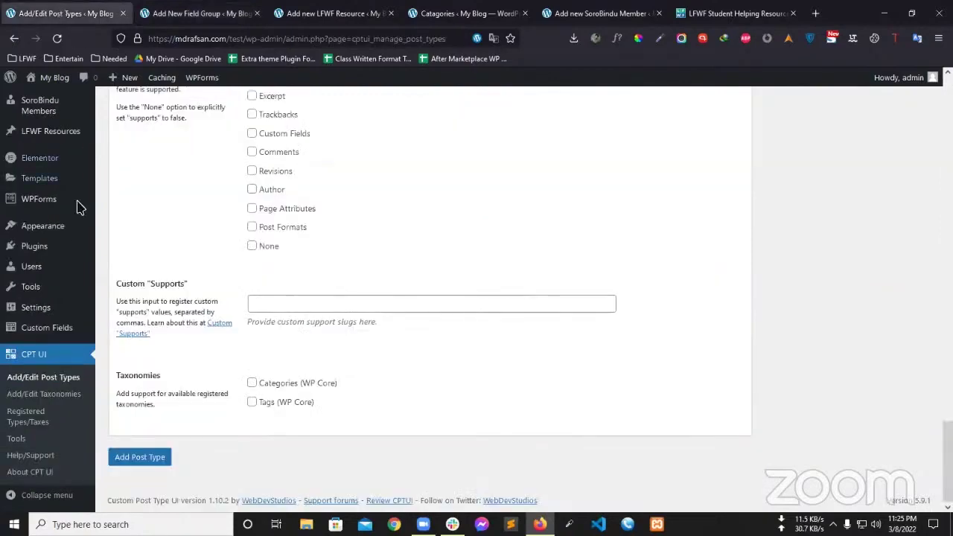
scroll(62, 240, up, 4)
scroll(61, 240, up, 1)
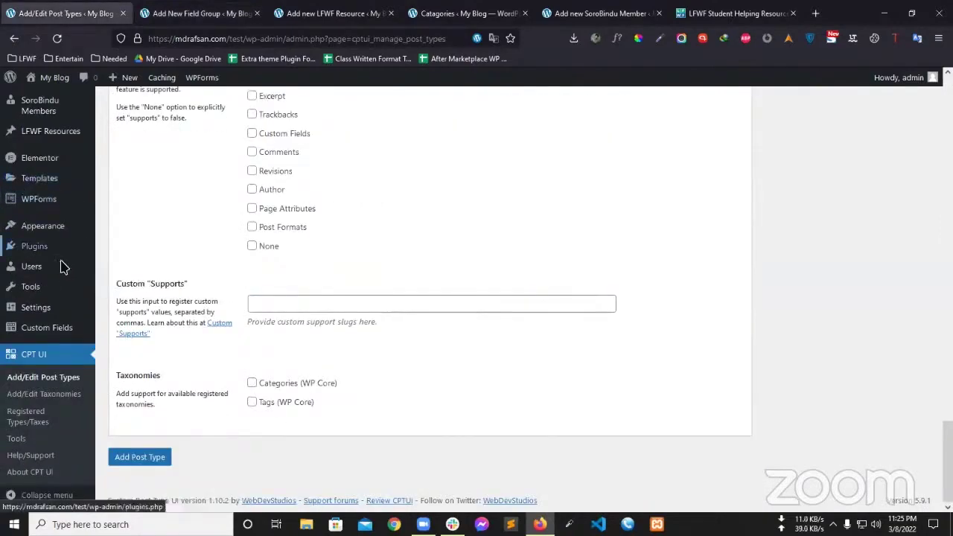
scroll(61, 165, up, 3)
mouse_move(37, 140)
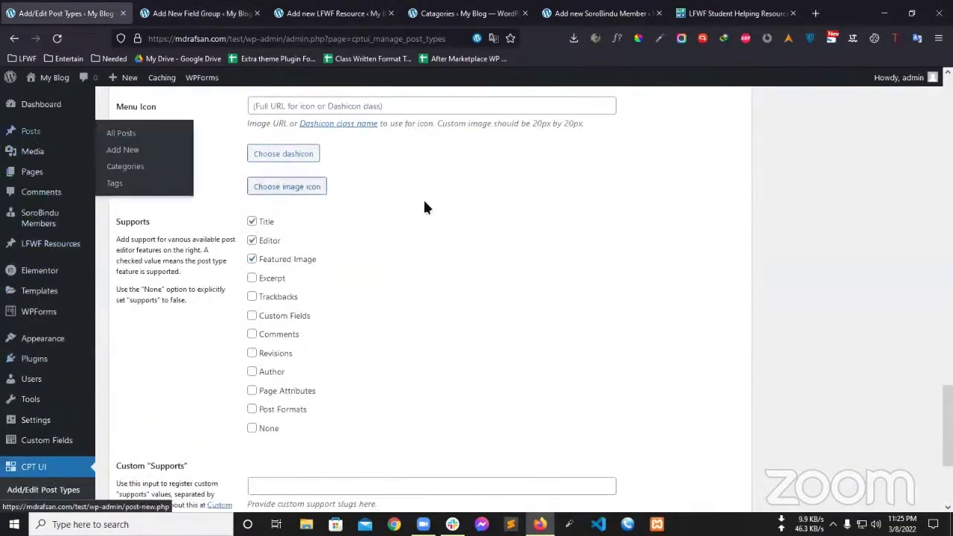
scroll(454, 220, up, 3)
key(ctrl+Tab)
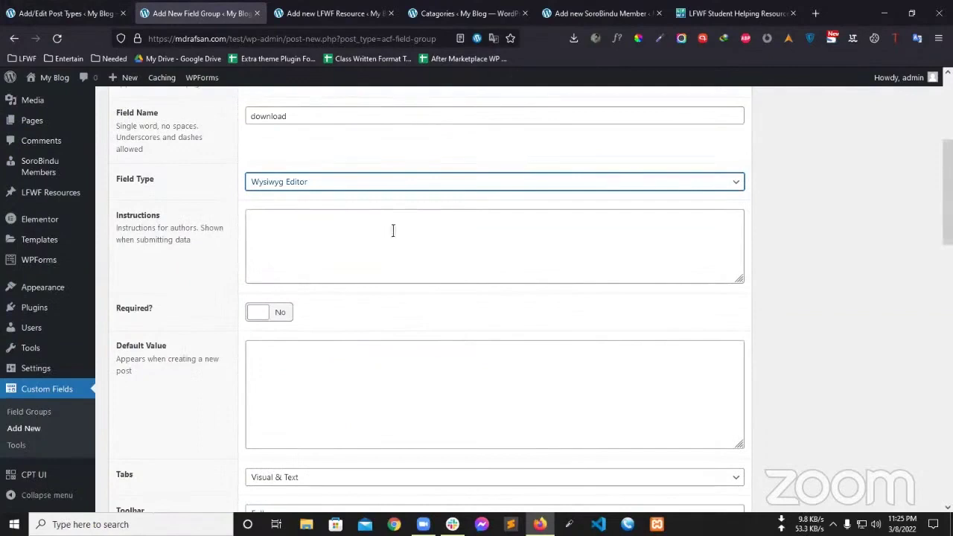
click(340, 227)
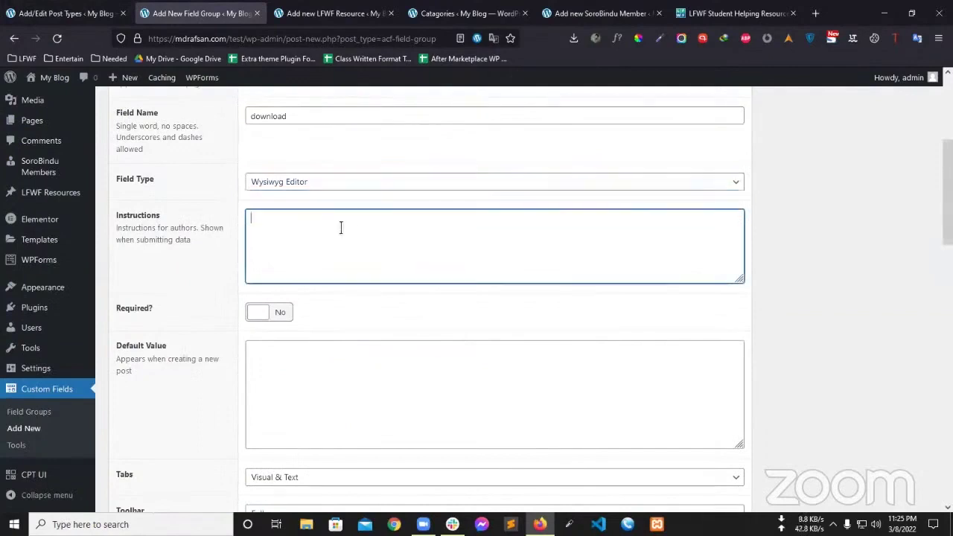
Step: Open a new blank post in a separate tab and bring its content editor into use
scroll(437, 200, up, 3)
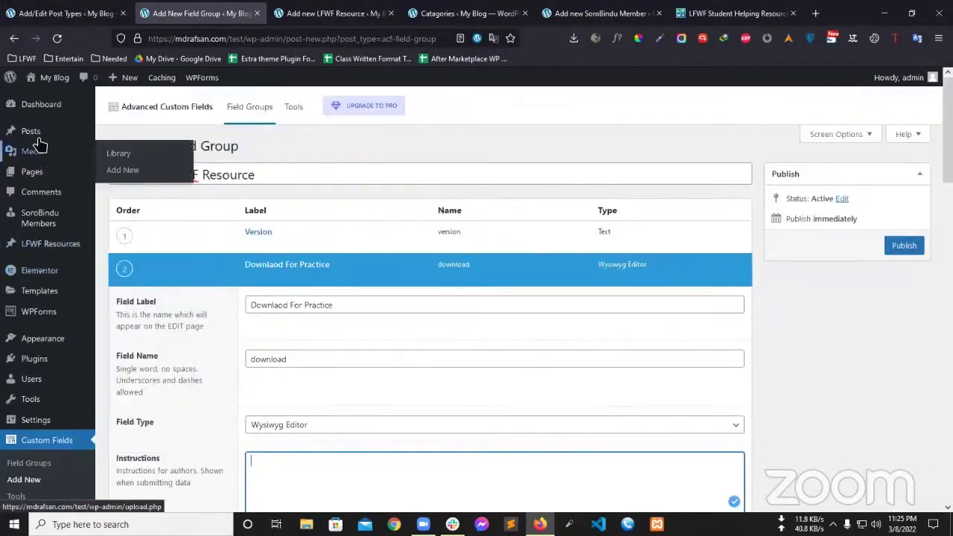
right_click(129, 158)
click(166, 153)
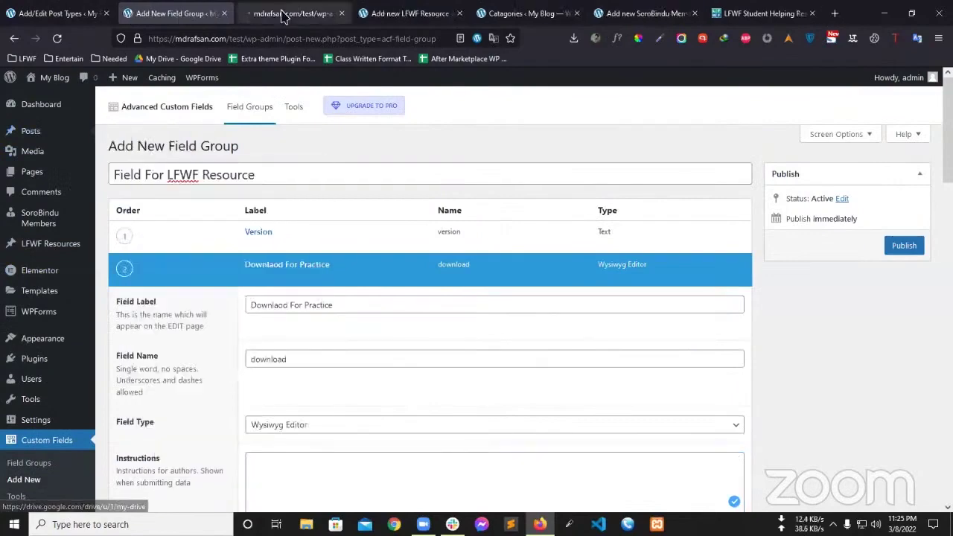
click(291, 13)
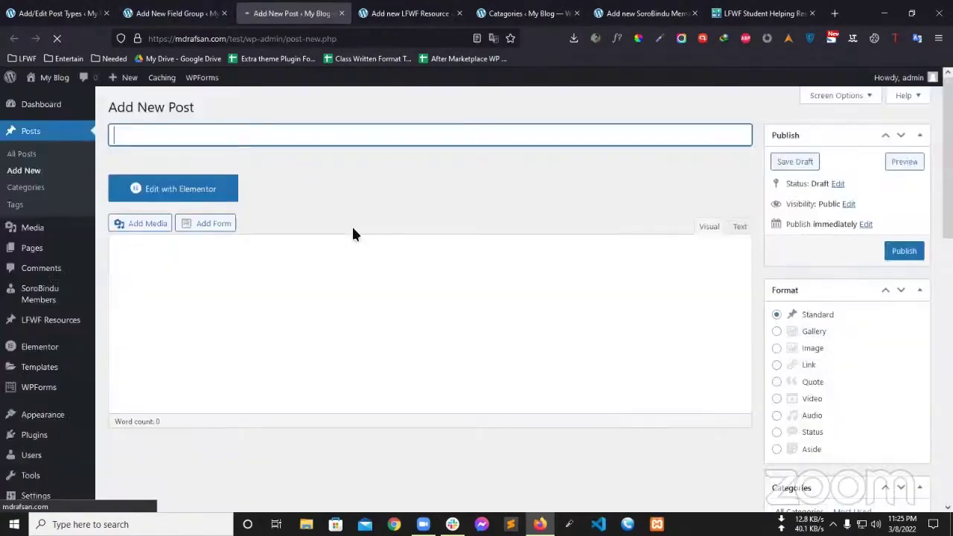
scroll(351, 234, down, 1)
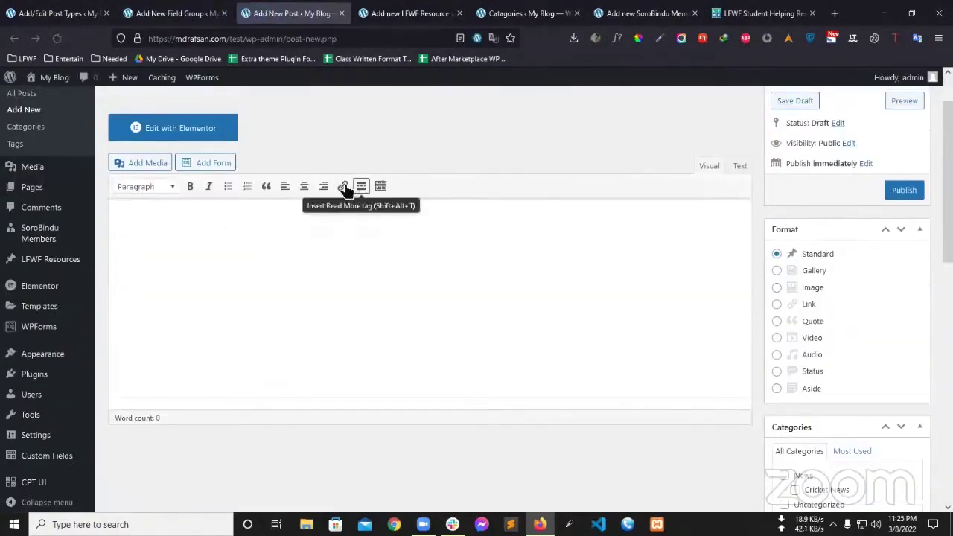
Step: Enter the sample text "ghhvge" in the post body and start inserting a link on it
click(234, 245)
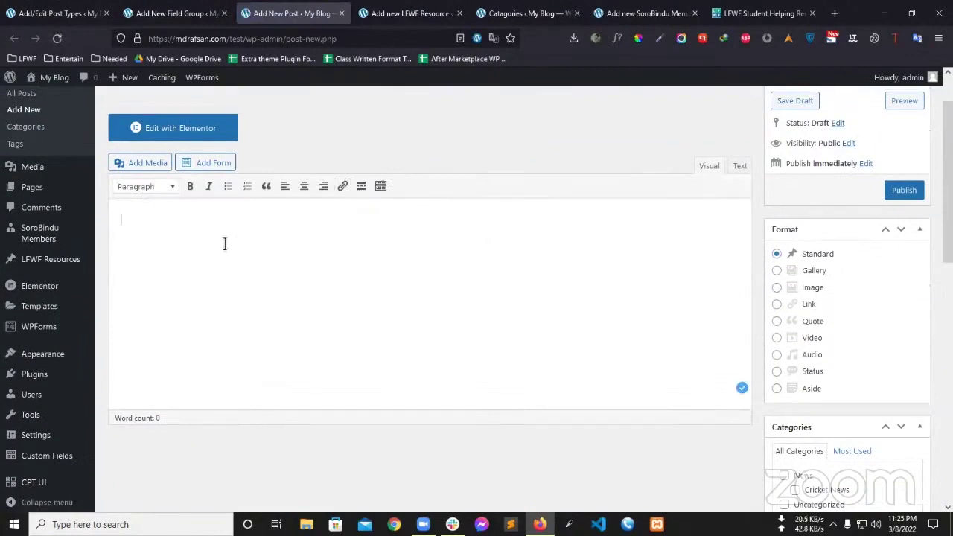
text(ghhvge)
double_click(164, 223)
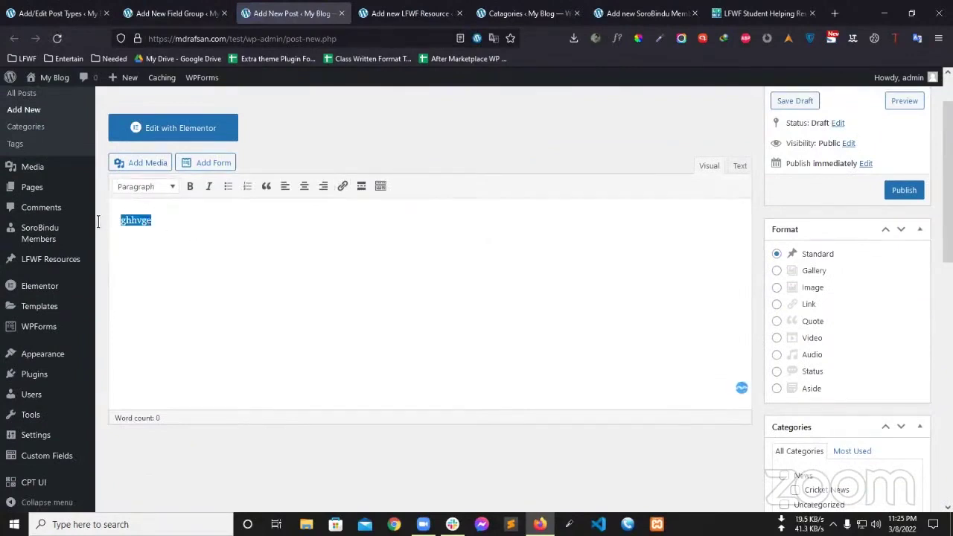
click(343, 187)
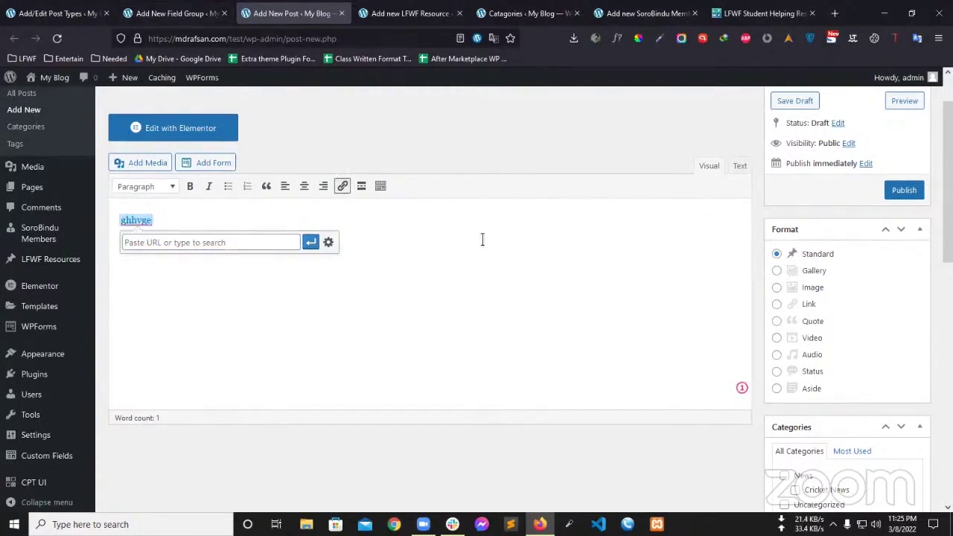
Step: Return to the new field group and collapse the settings of the download field
click(178, 13)
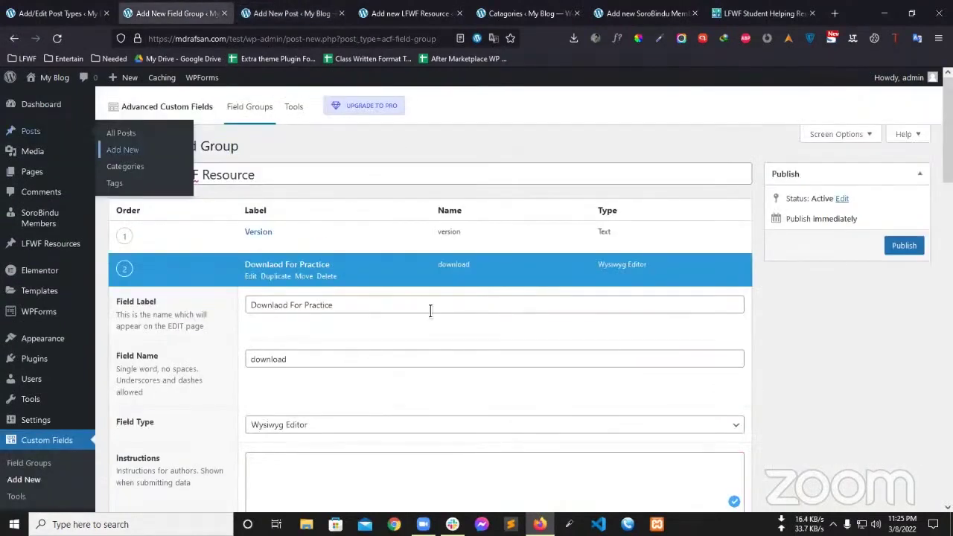
scroll(232, 314, down, 2)
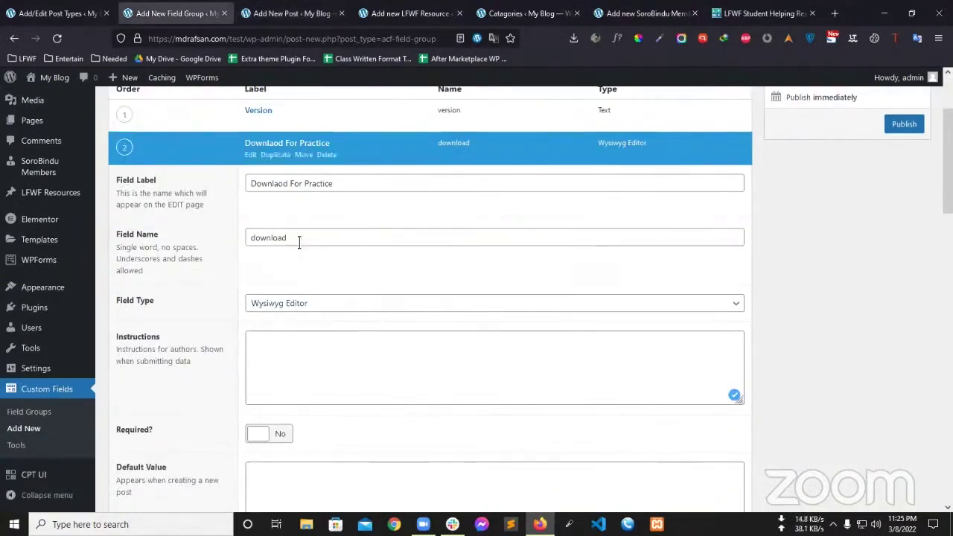
scroll(488, 300, up, 1)
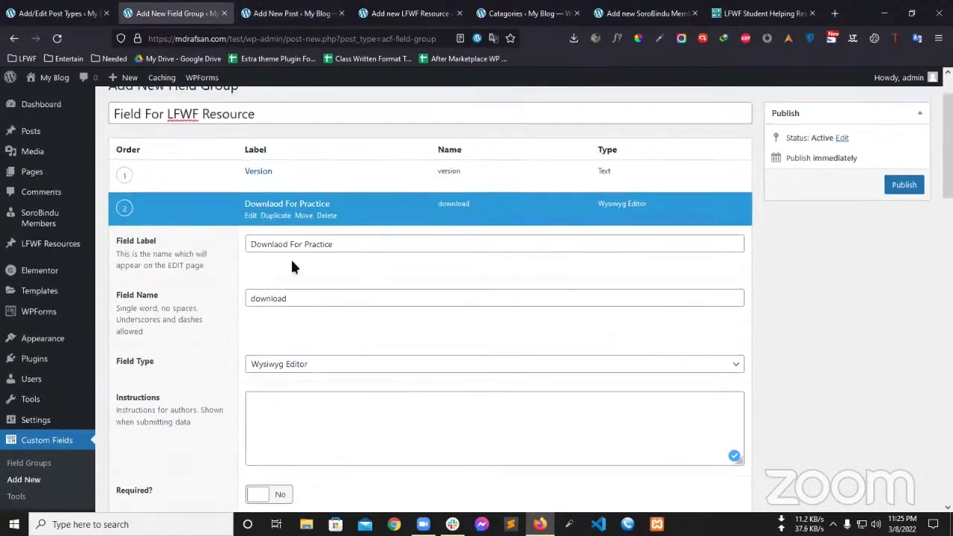
click(273, 210)
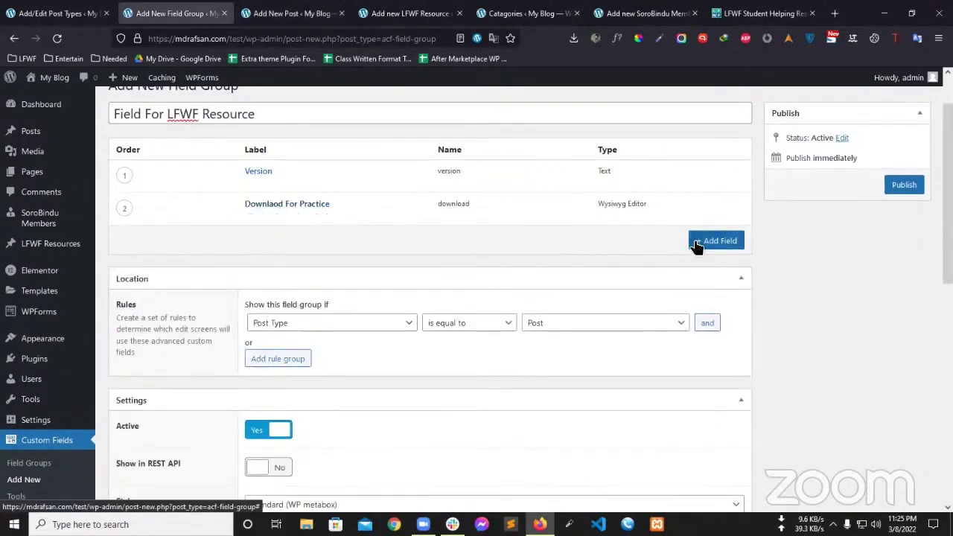
Step: Add a third field labelled "Source" with the name "source", following the Source Reference column of the LFWF Student Helping Resource table
click(715, 242)
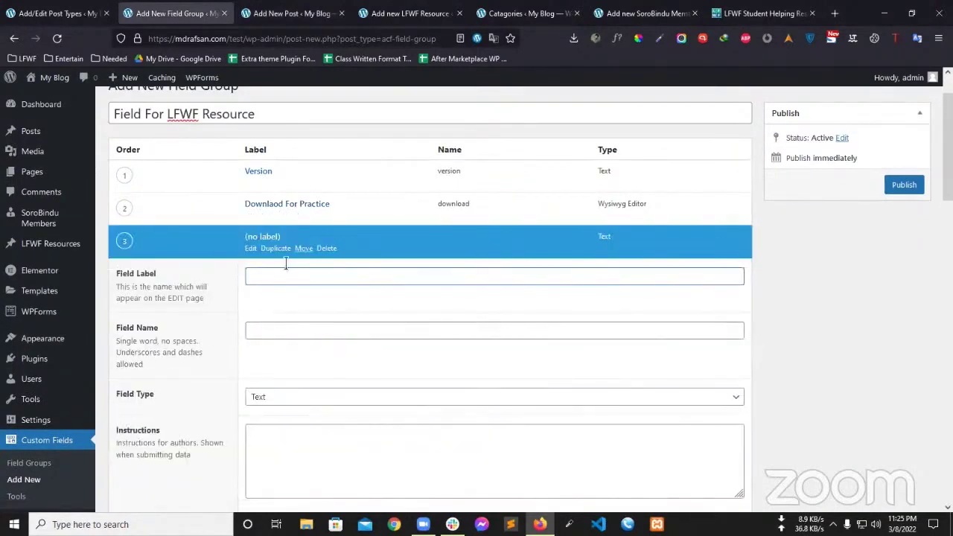
click(762, 13)
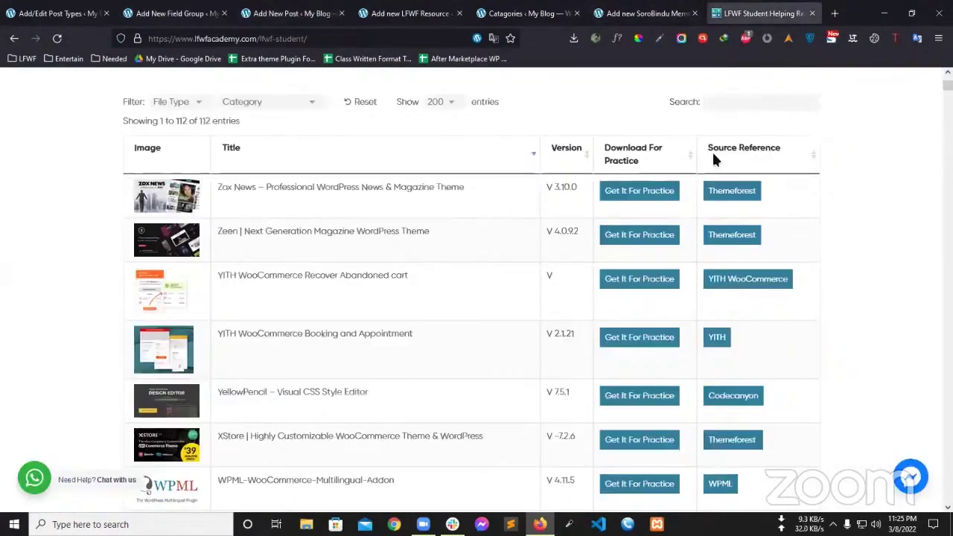
click(176, 13)
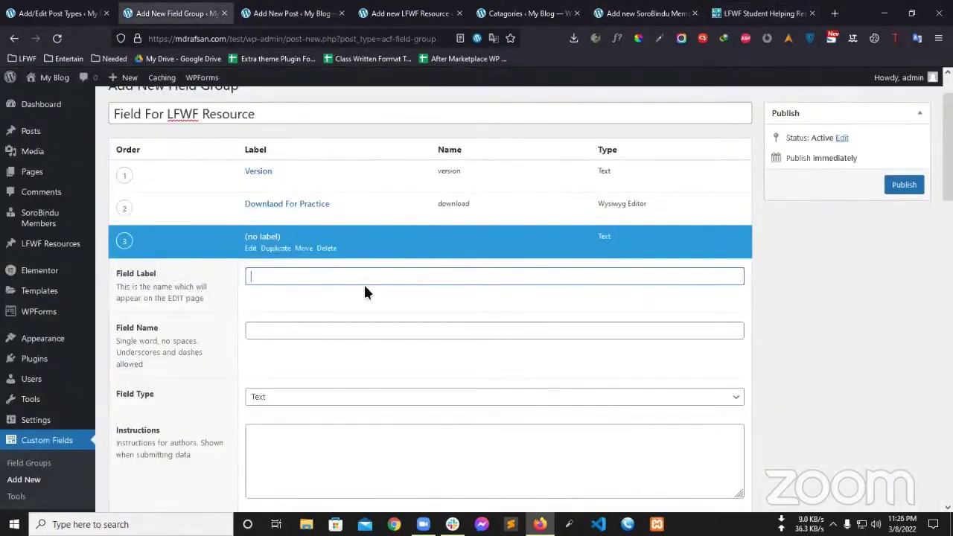
text(Source)
click(392, 336)
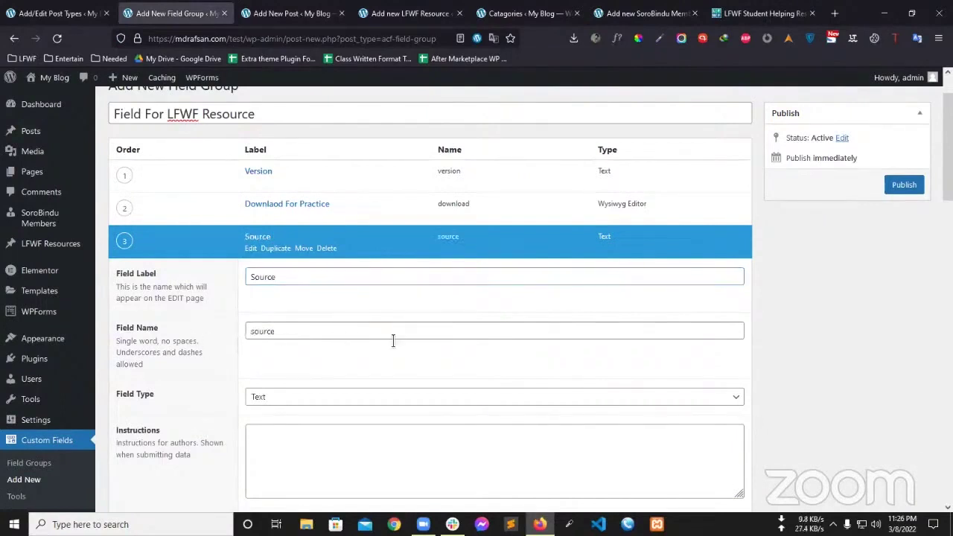
Step: Set the Source field's type to Wysiwyg Editor and collapse its settings
click(357, 397)
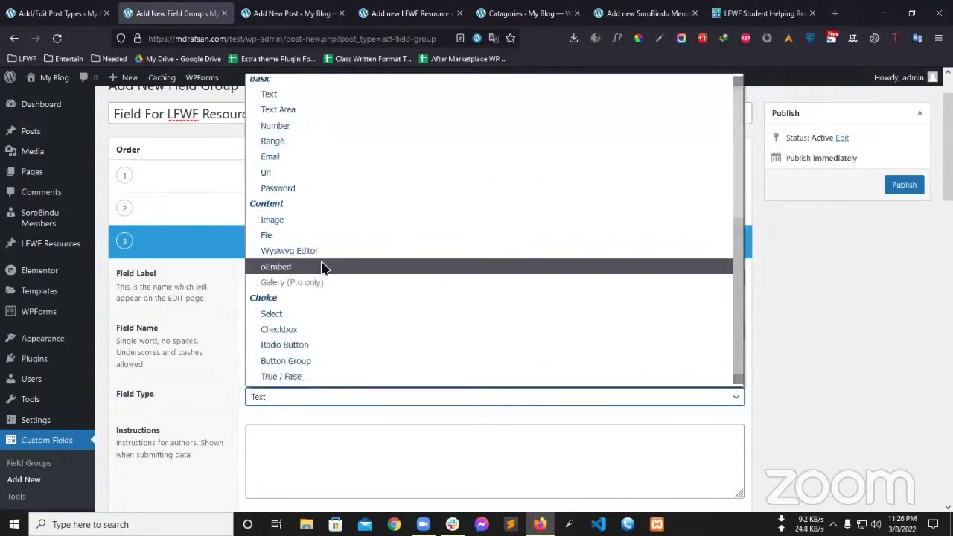
click(323, 246)
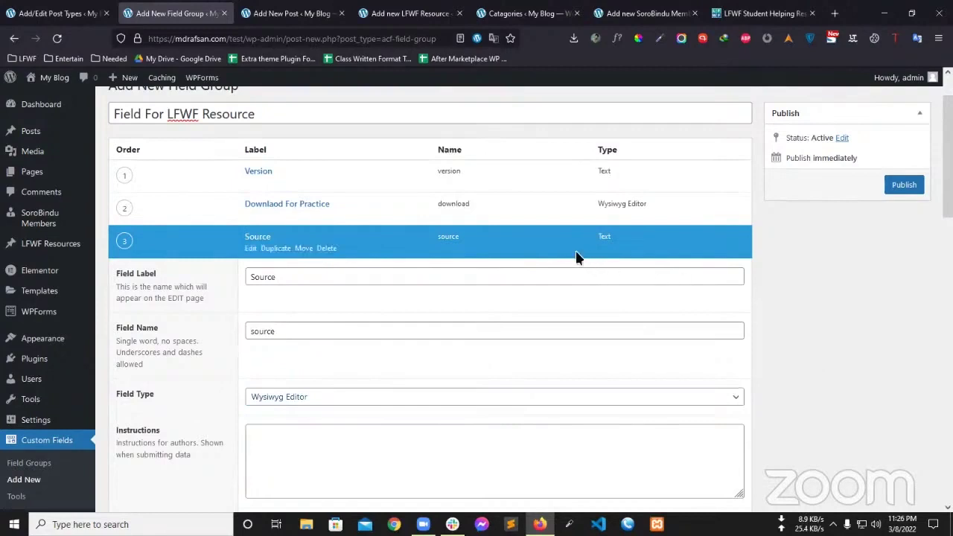
click(256, 238)
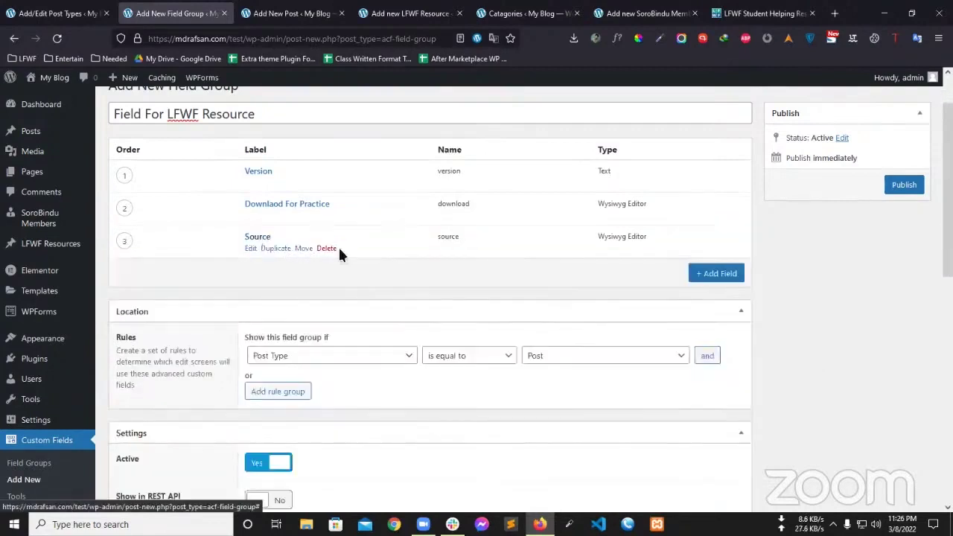
Step: Set the location rule to post type equal to LFWF Resource and publish the field group
scroll(609, 249, down, 1)
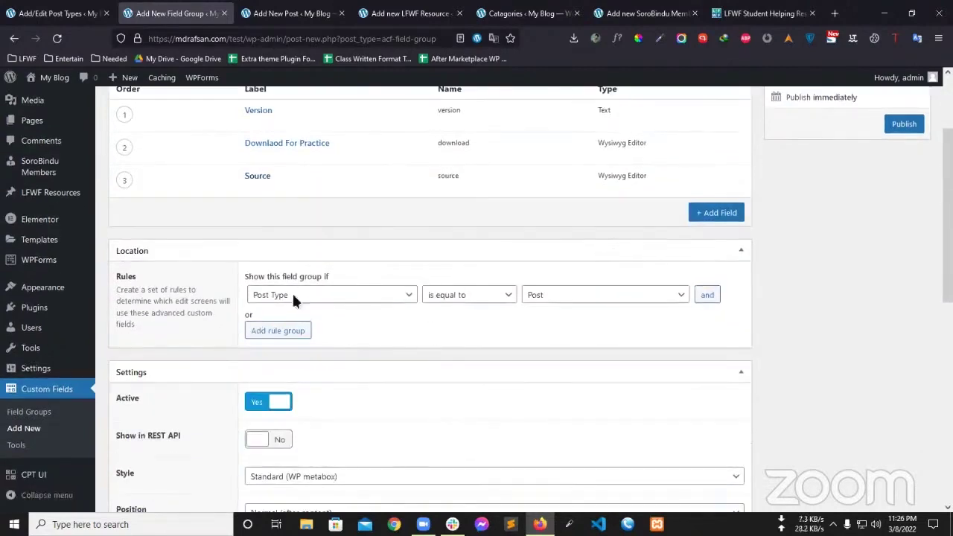
click(584, 298)
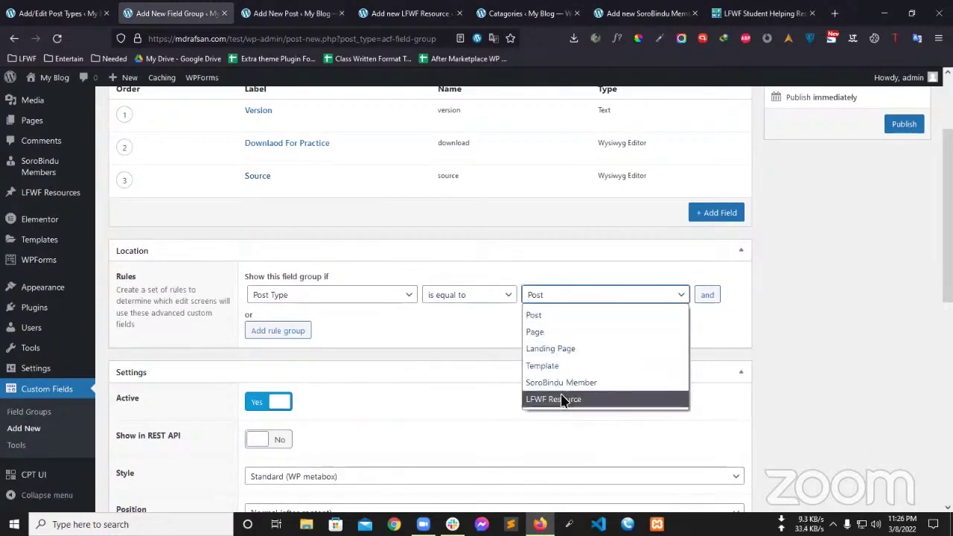
click(562, 398)
scroll(874, 215, up, 1)
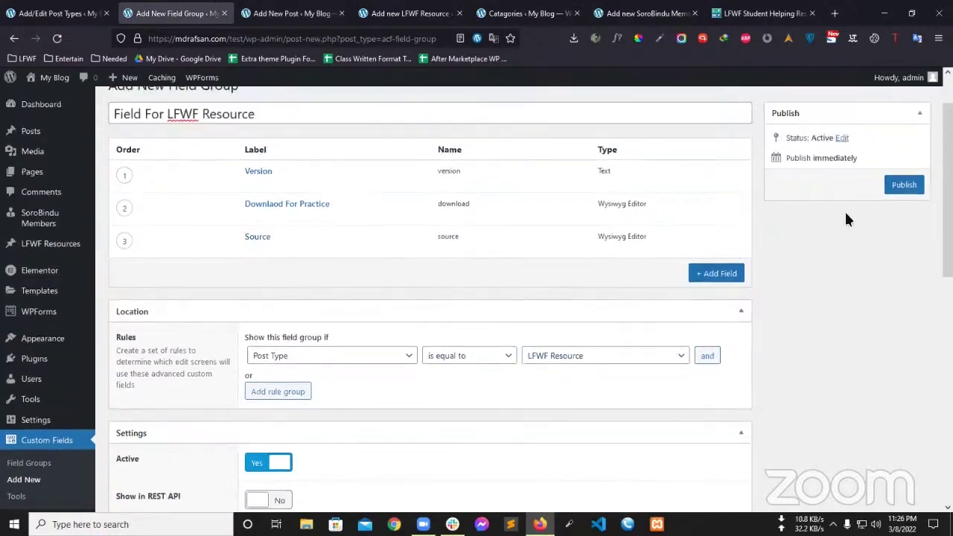
scroll(910, 270, up, 1)
click(902, 246)
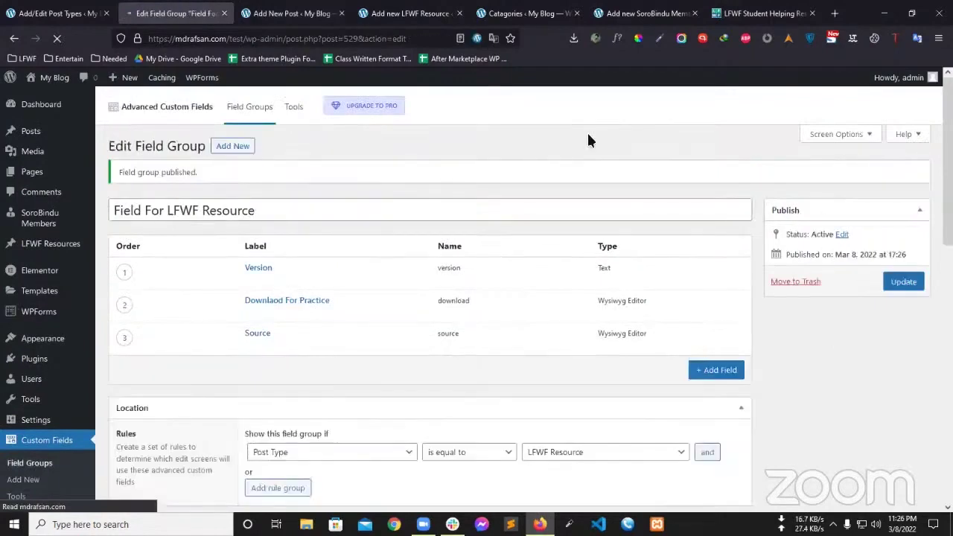
Step: Open the form for adding a new LFWF Resource in a separate tab
mouse_move(45, 217)
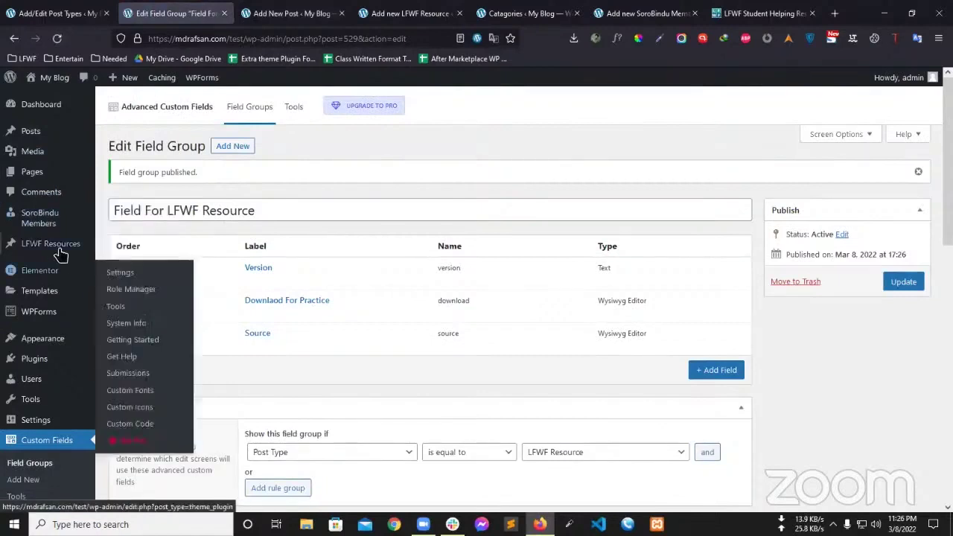
mouse_move(60, 250)
right_click(119, 264)
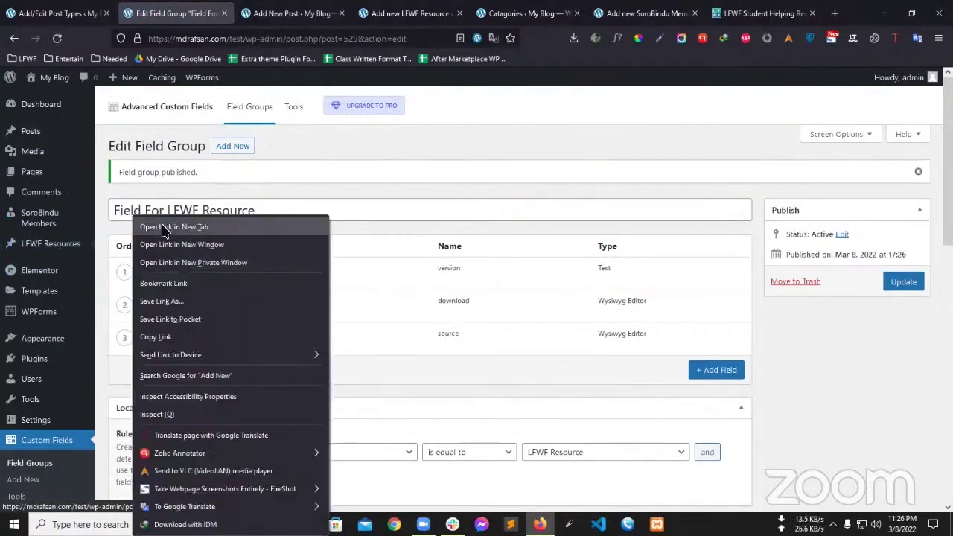
click(141, 221)
click(248, 17)
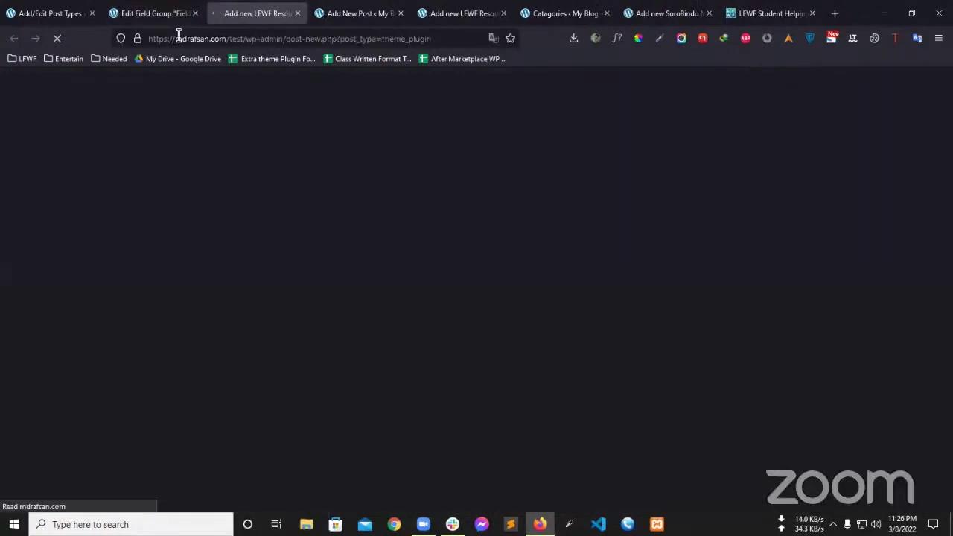
Step: Examine the version, download and source fields on the new LFWF Resource form
scroll(404, 260, down, 2)
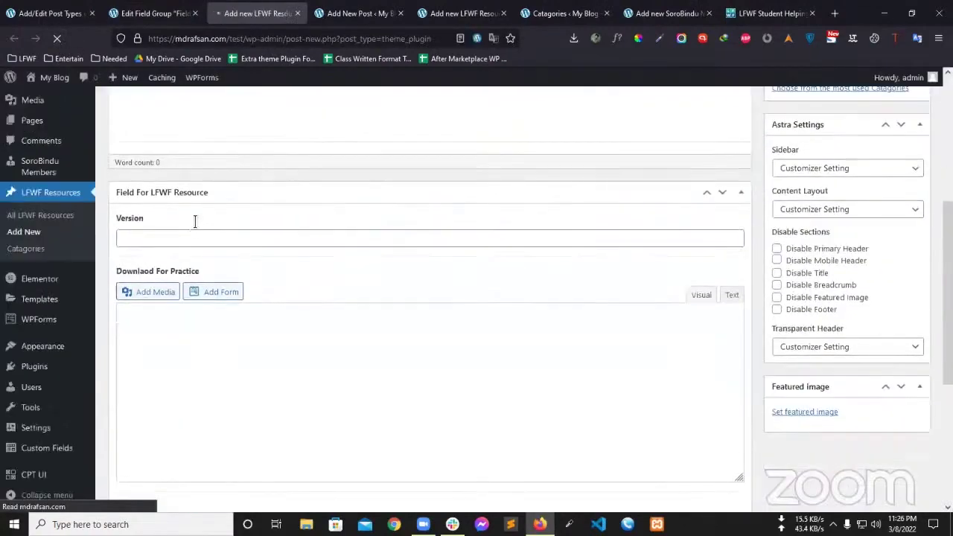
scroll(179, 256, up, 4)
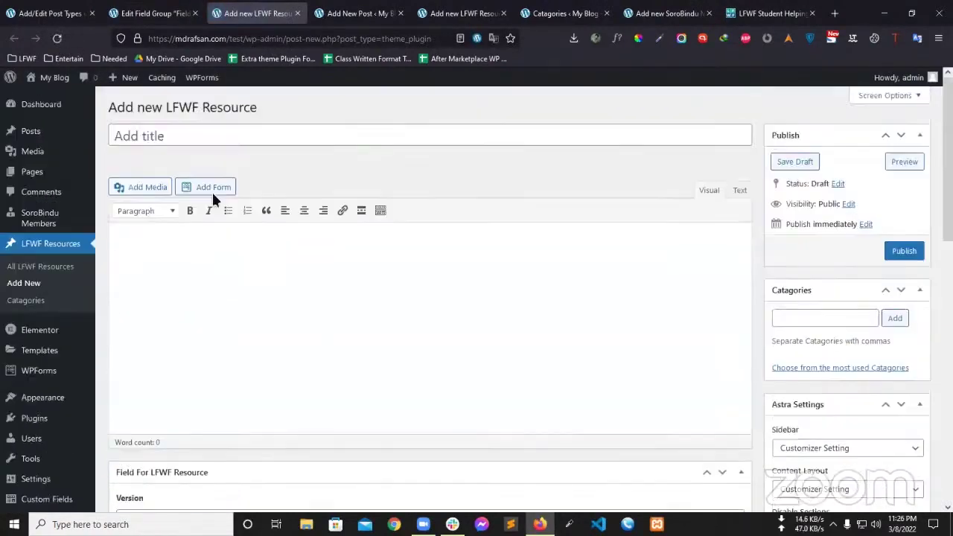
click(310, 265)
scroll(413, 331, down, 2)
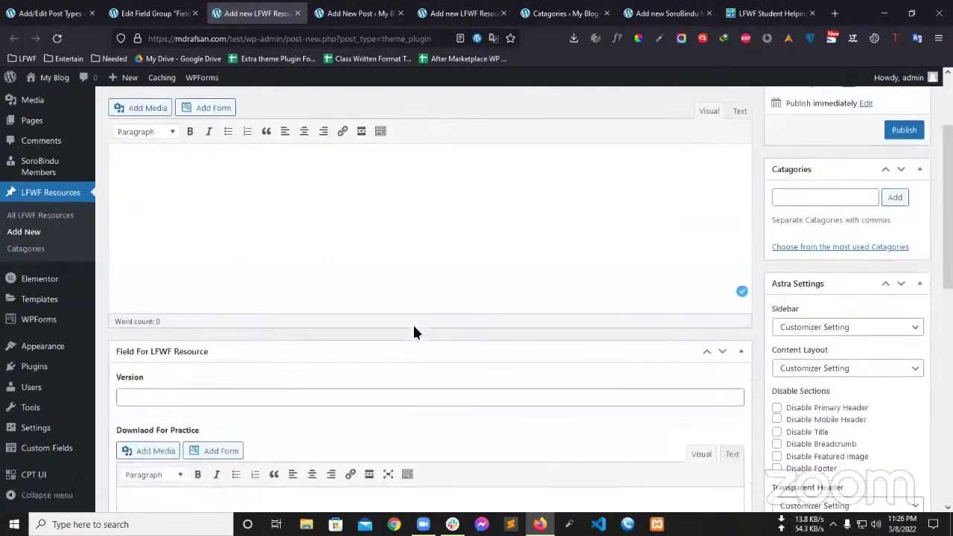
scroll(415, 331, down, 2)
click(186, 276)
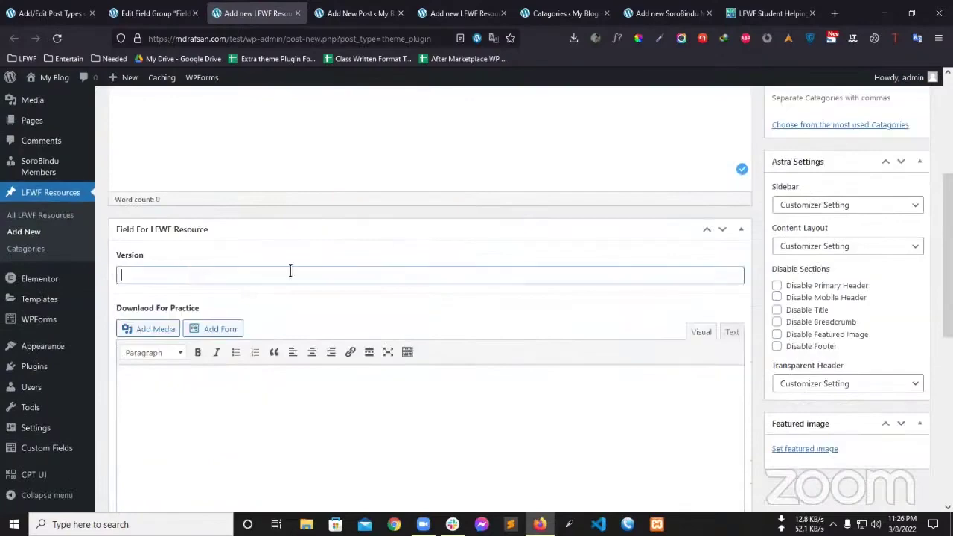
scroll(318, 271, down, 4)
click(232, 267)
scroll(331, 297, up, 2)
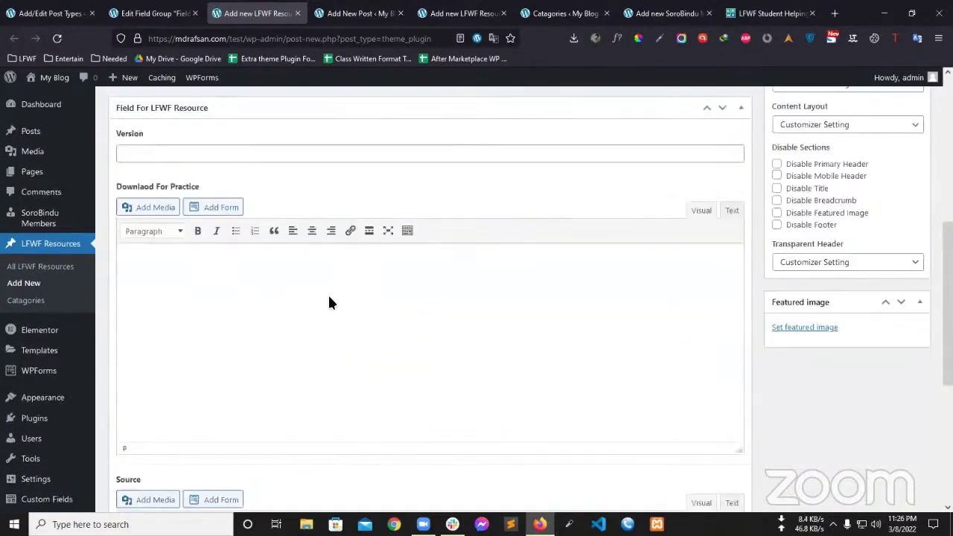
scroll(298, 320, down, 3)
click(245, 390)
scroll(282, 297, down, 2)
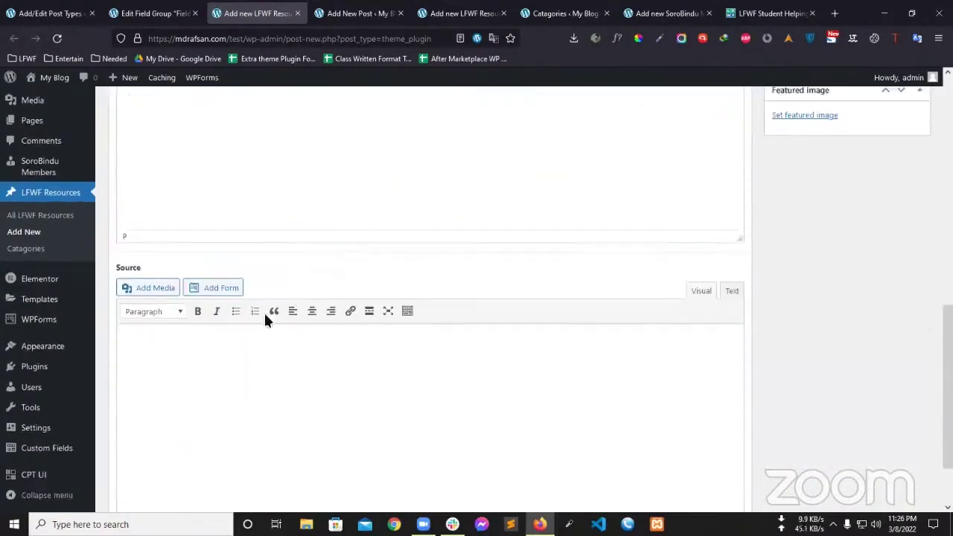
scroll(297, 311, up, 5)
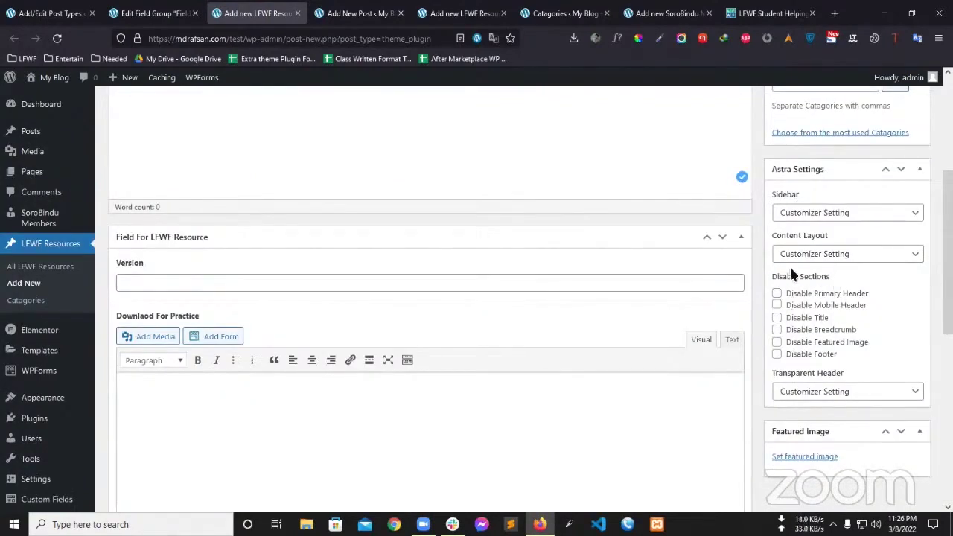
Step: Add the trial category "ffff" to the new LFWF Resource
scroll(804, 327, up, 3)
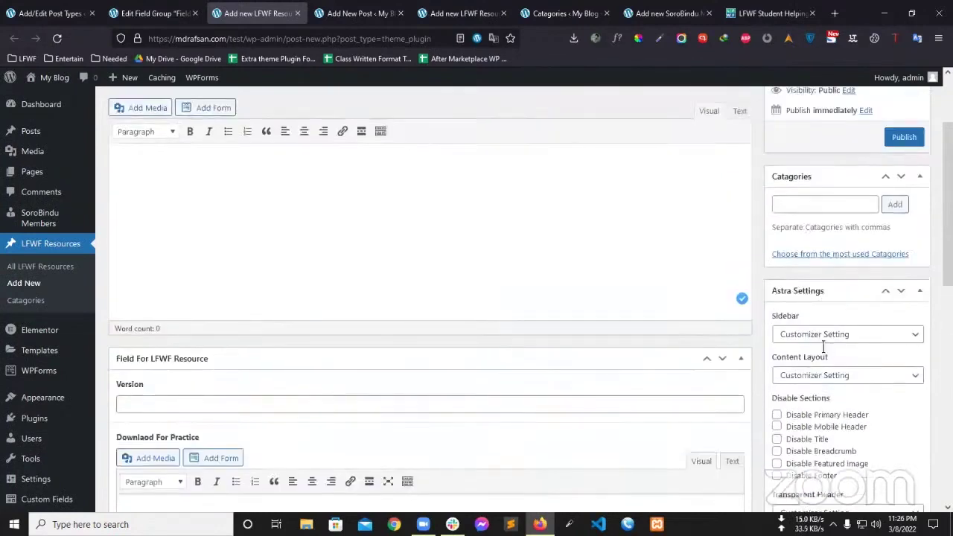
scroll(823, 327, up, 3)
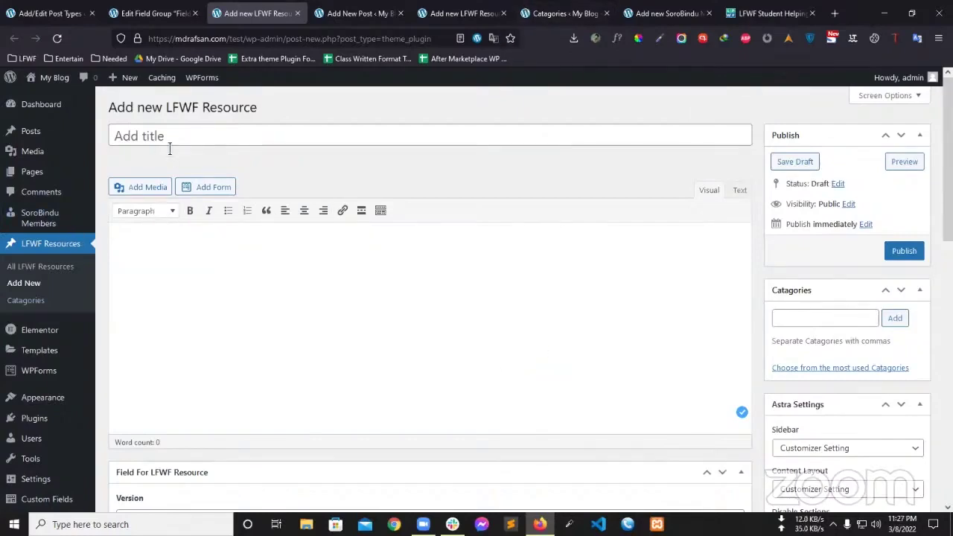
click(852, 323)
click(895, 320)
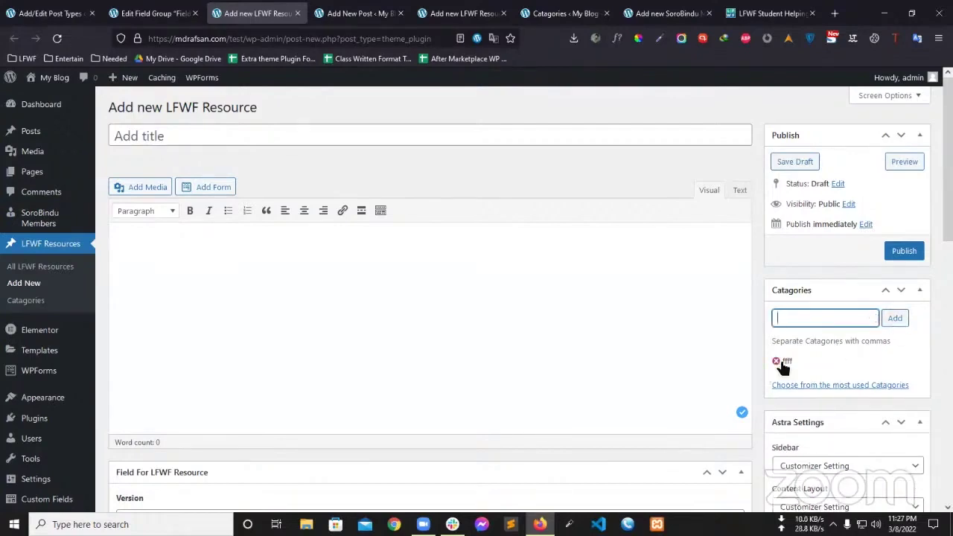
Step: Remove the trial category "ffff" from the new LFWF Resource
click(776, 362)
click(853, 322)
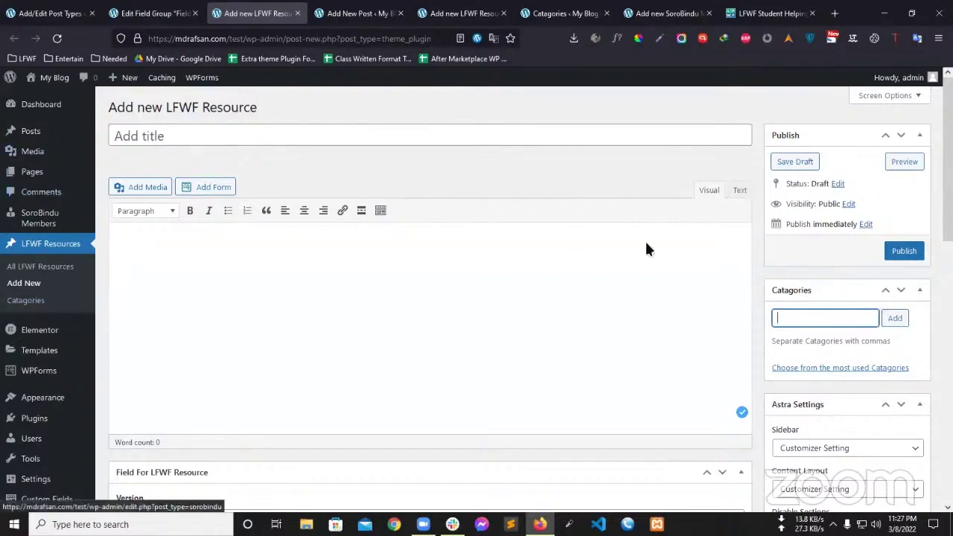
Step: Open the CPT UI taxonomy manager in a separate tab and load the existing Catagories taxonomy for editing
scroll(644, 239, down, 5)
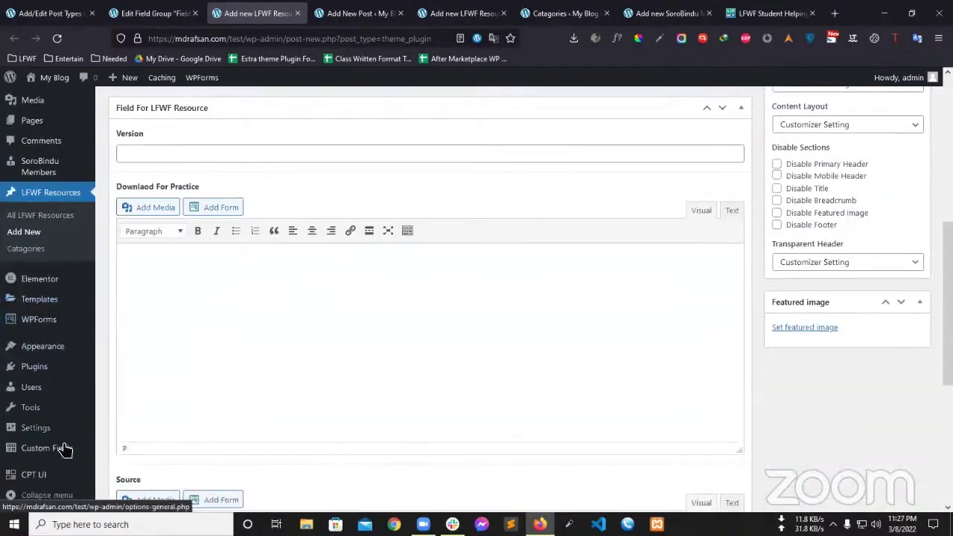
mouse_move(49, 475)
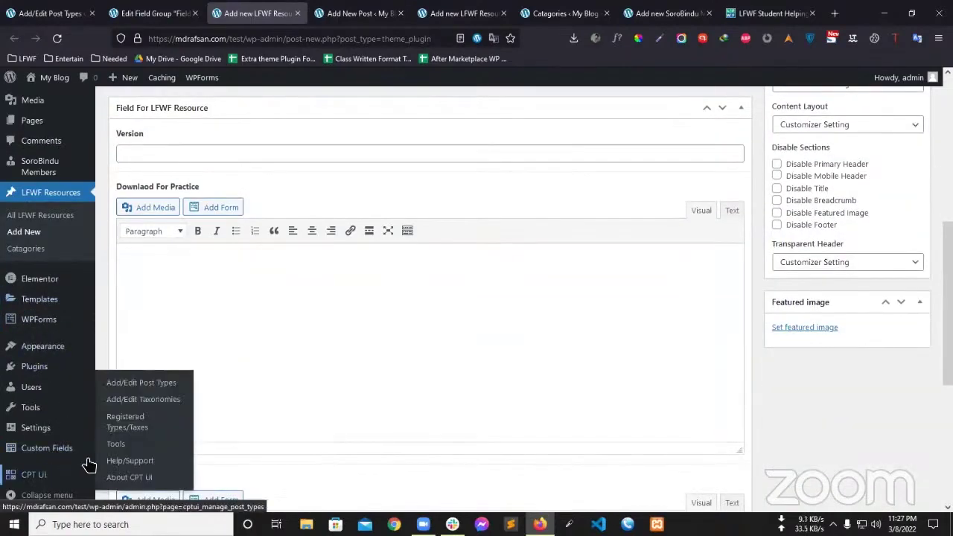
right_click(153, 399)
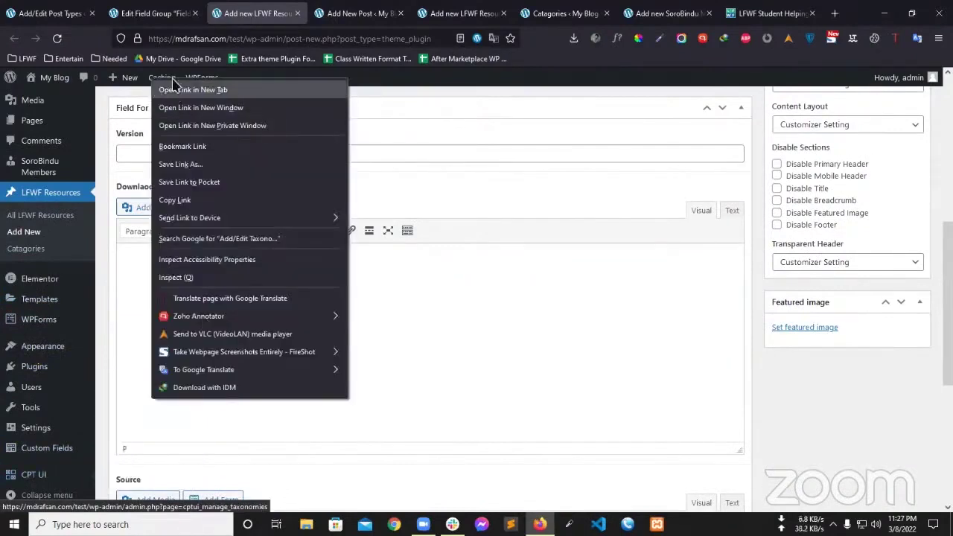
click(192, 89)
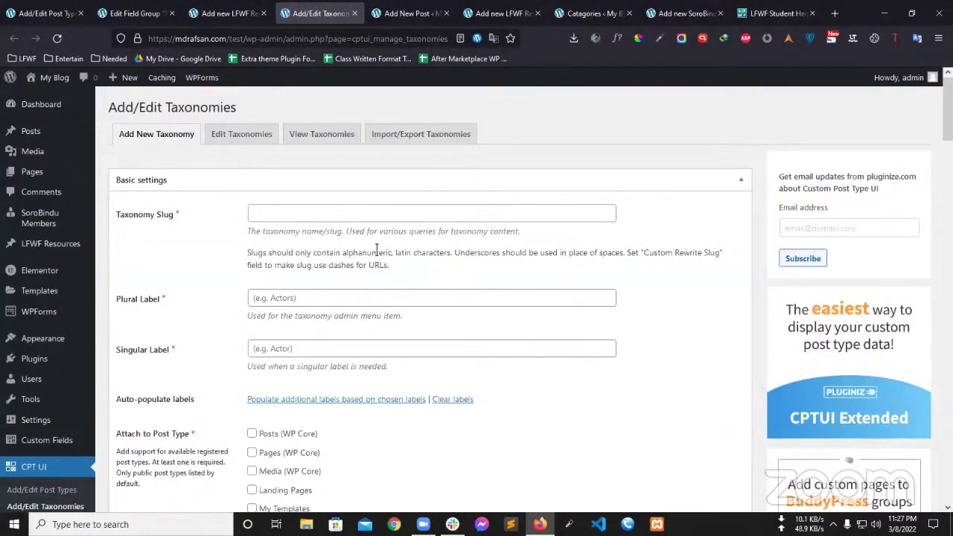
click(250, 141)
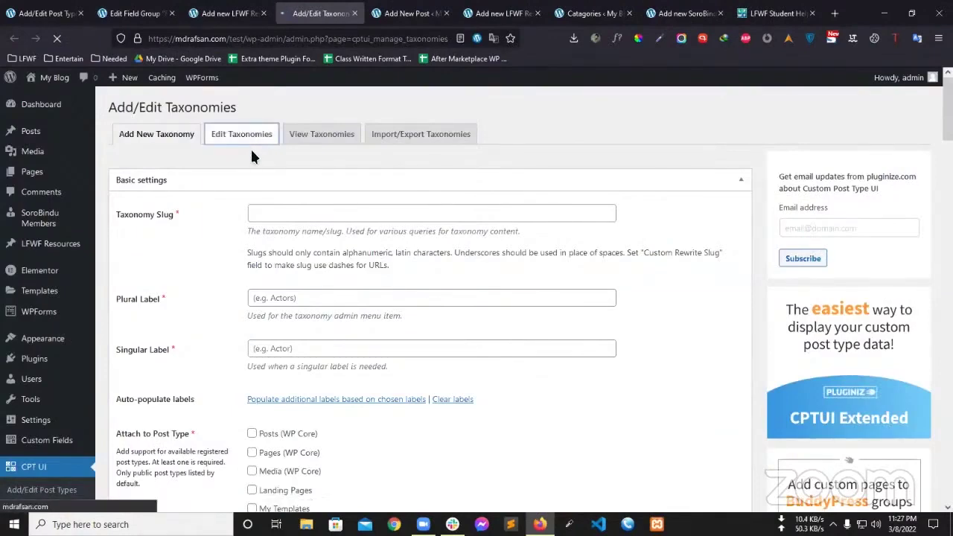
Step: Set the Catagories taxonomy's Hierarchical setting to True and save the taxonomy
scroll(315, 216, down, 3)
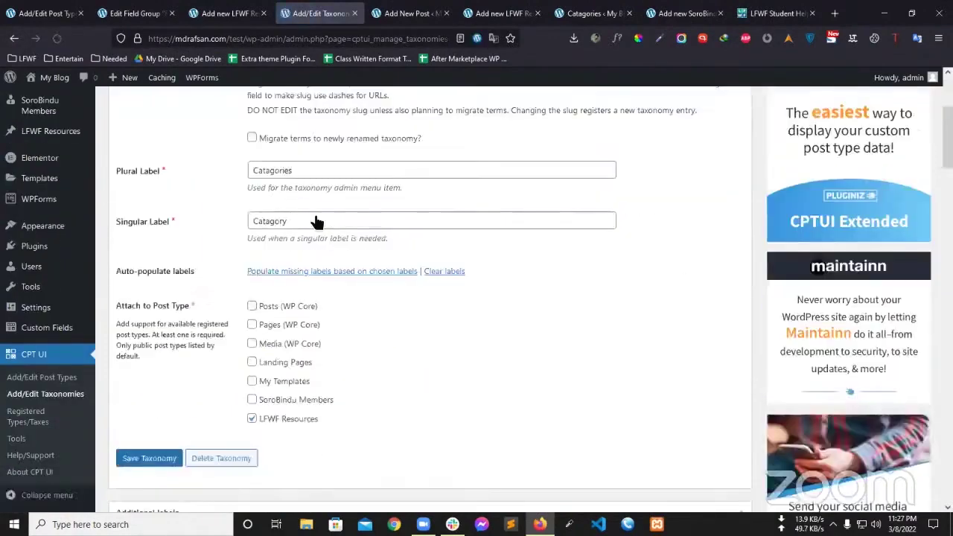
scroll(421, 219, down, 2)
scroll(406, 218, down, 5)
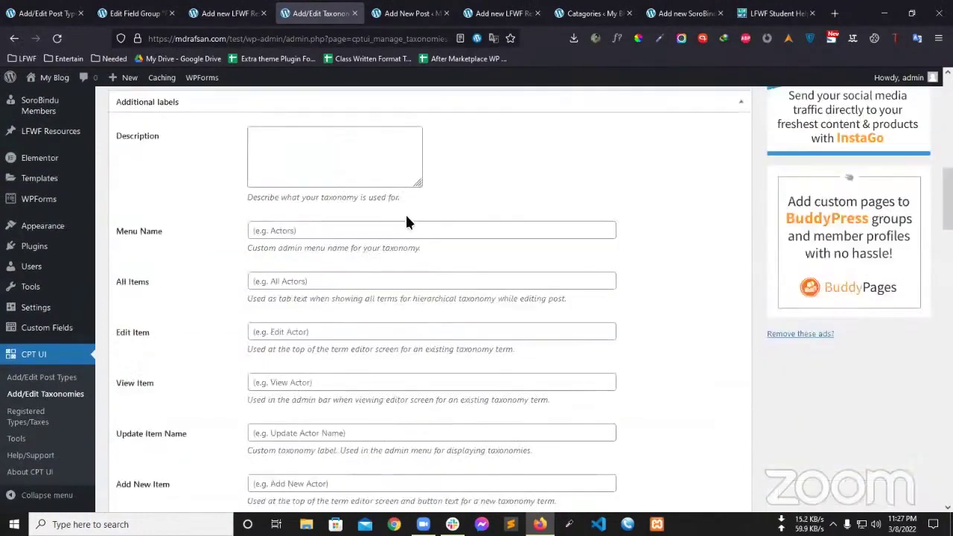
scroll(407, 221, down, 10)
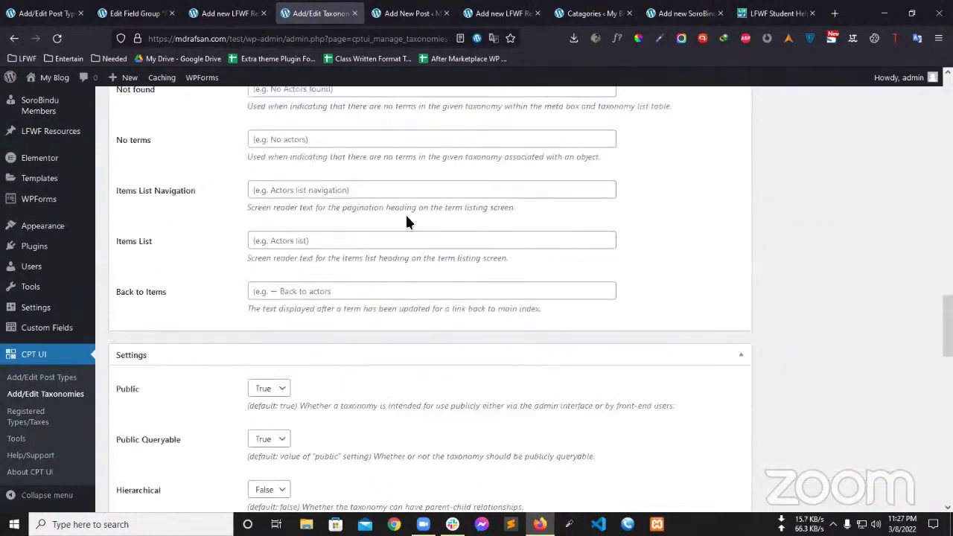
scroll(406, 221, down, 2)
scroll(406, 221, down, 2)
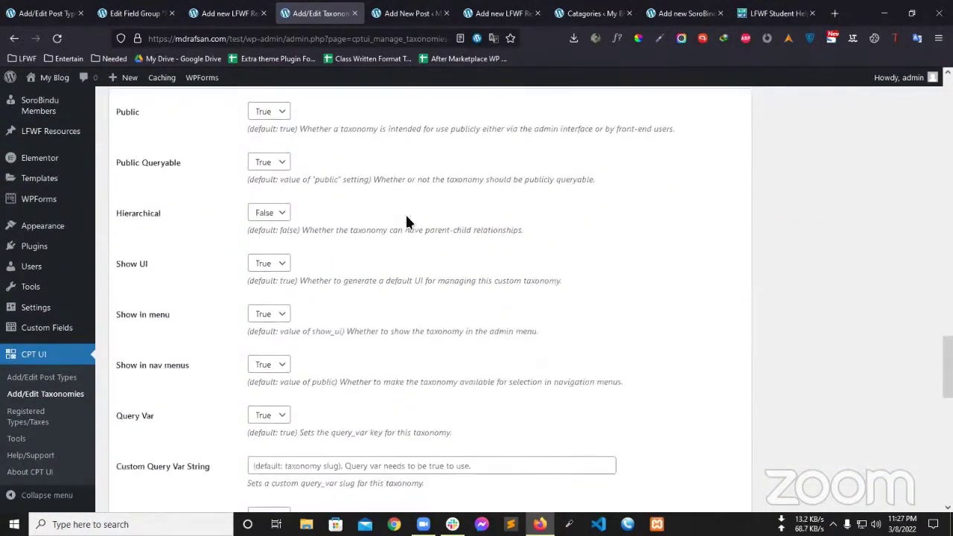
click(272, 190)
click(259, 222)
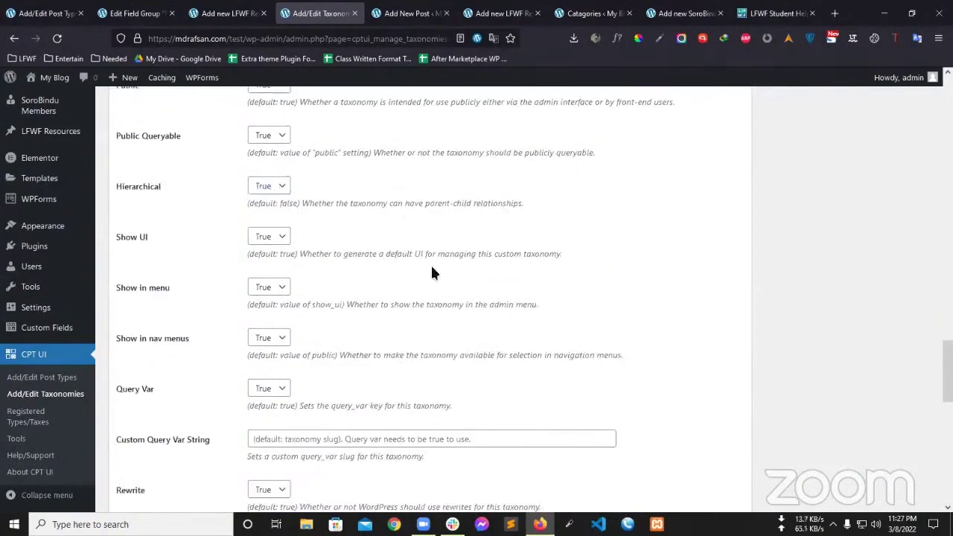
scroll(430, 298, down, 2)
click(409, 324)
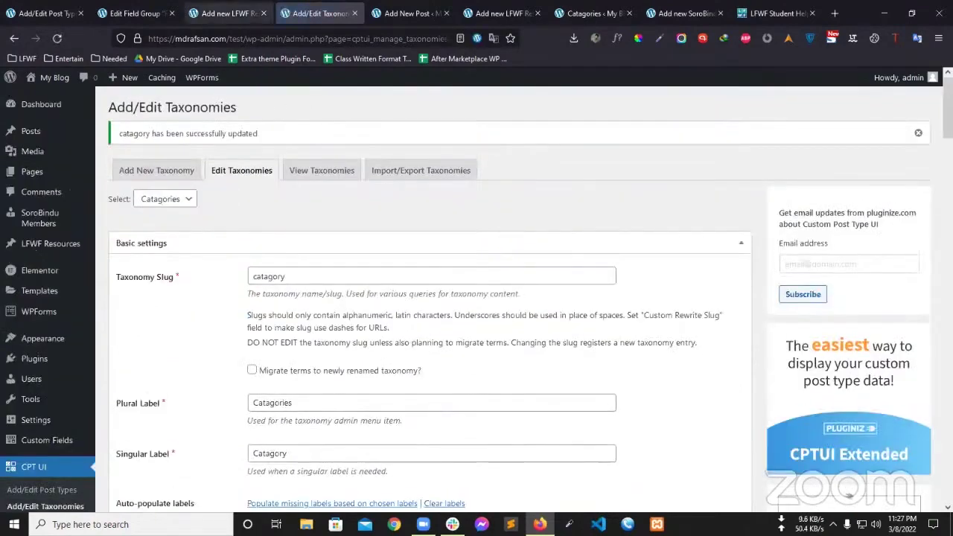
Step: Reload the new LFWF Resource form and review its category box and custom fields
click(230, 12)
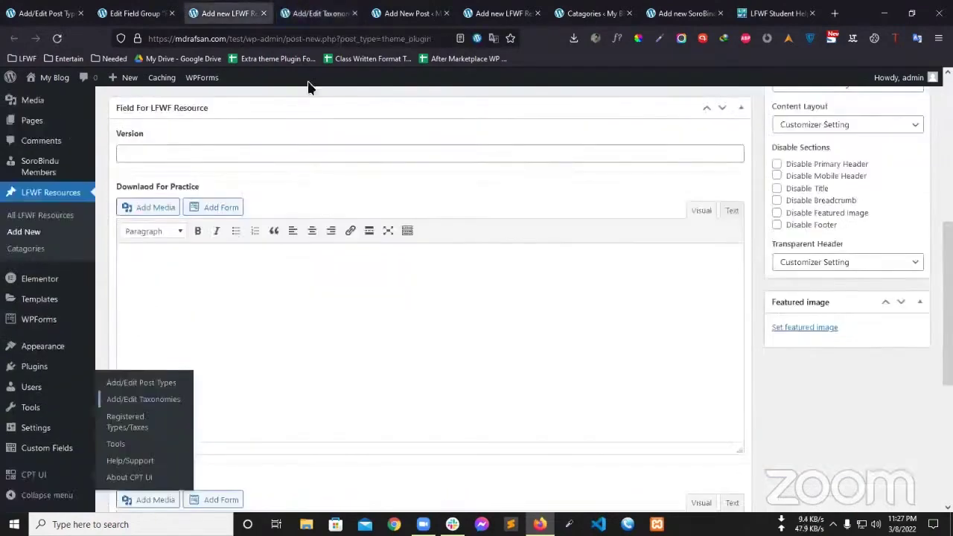
click(57, 38)
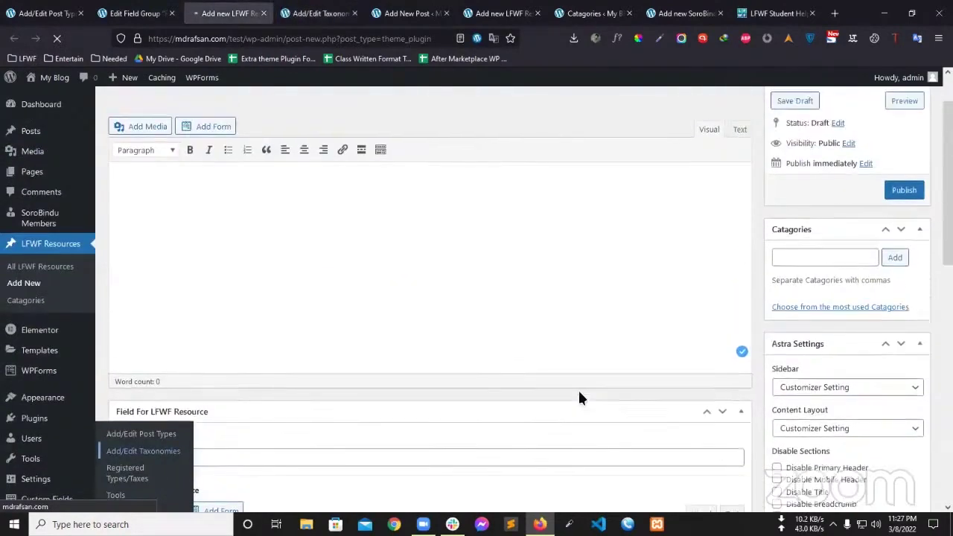
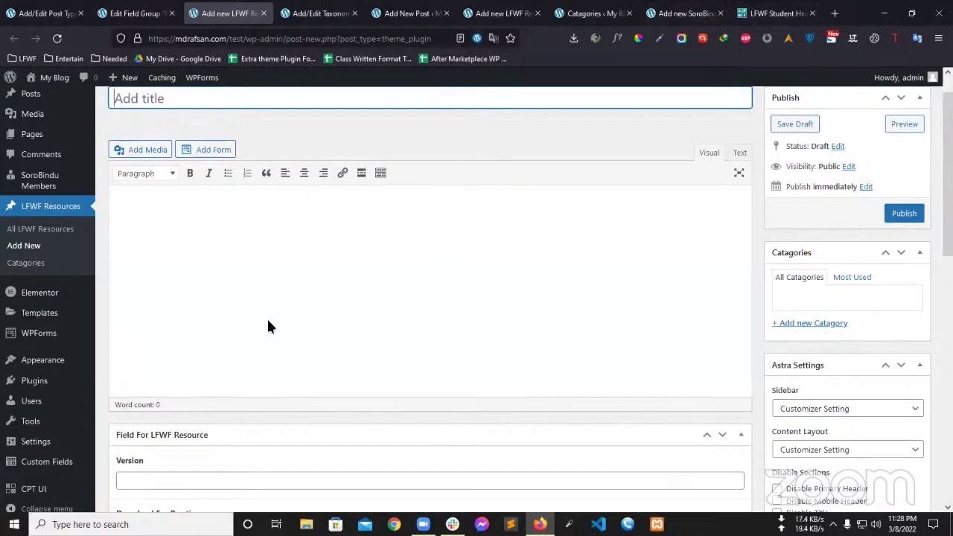
scroll(417, 335, up, 1)
scroll(301, 278, down, 4)
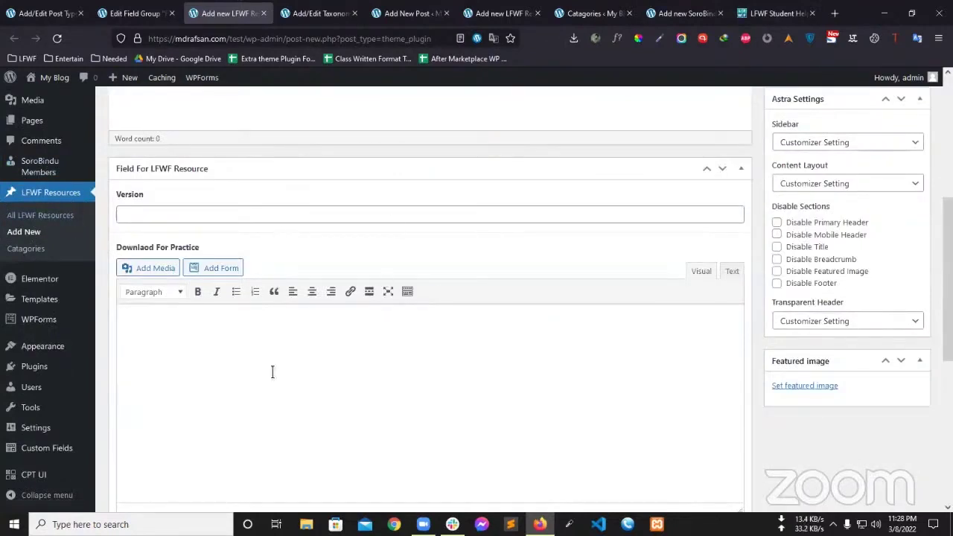
scroll(269, 220, up, 5)
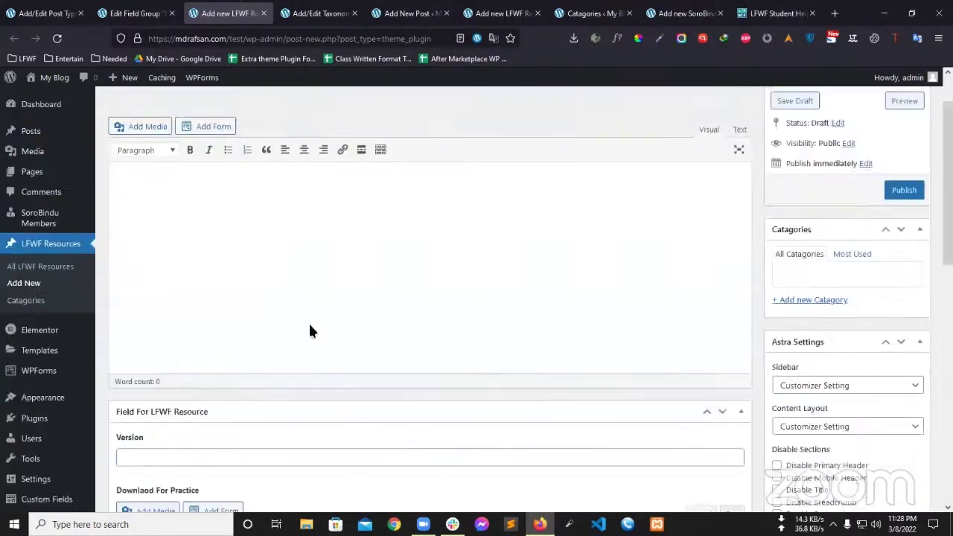
click(223, 138)
click(317, 99)
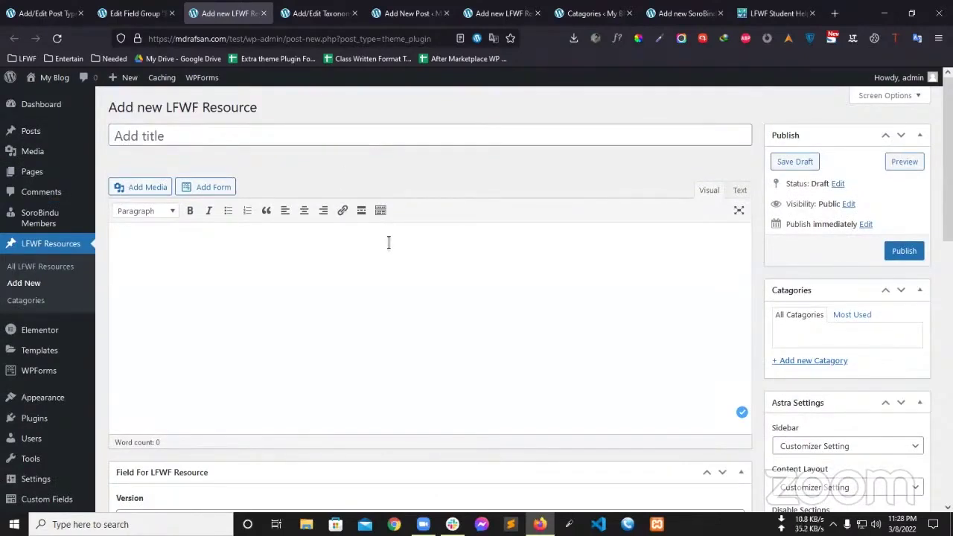
triple_click(197, 109)
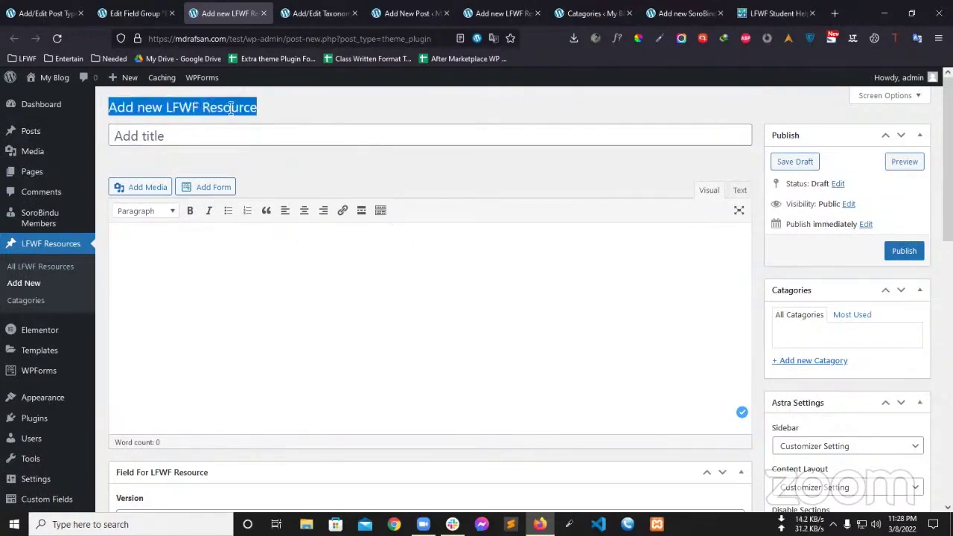
click(230, 109)
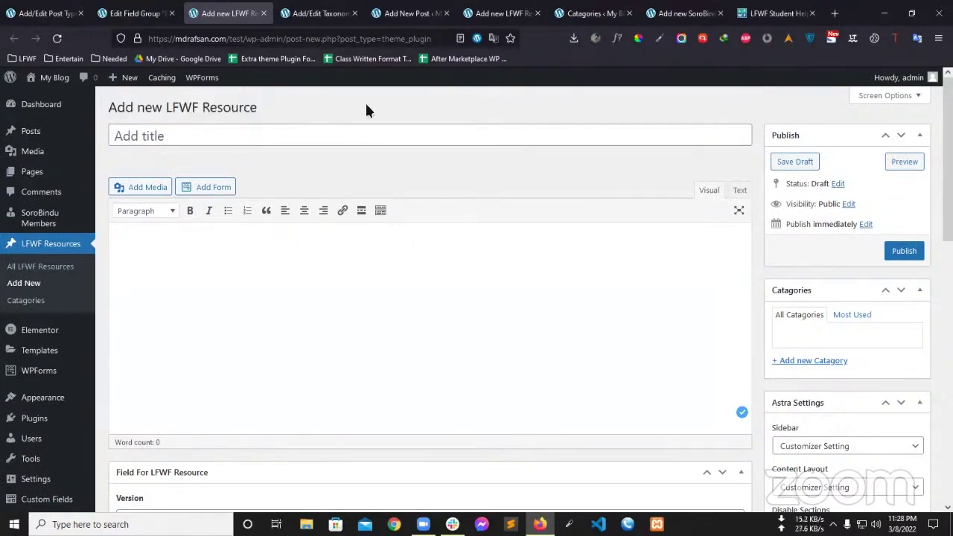
click(428, 287)
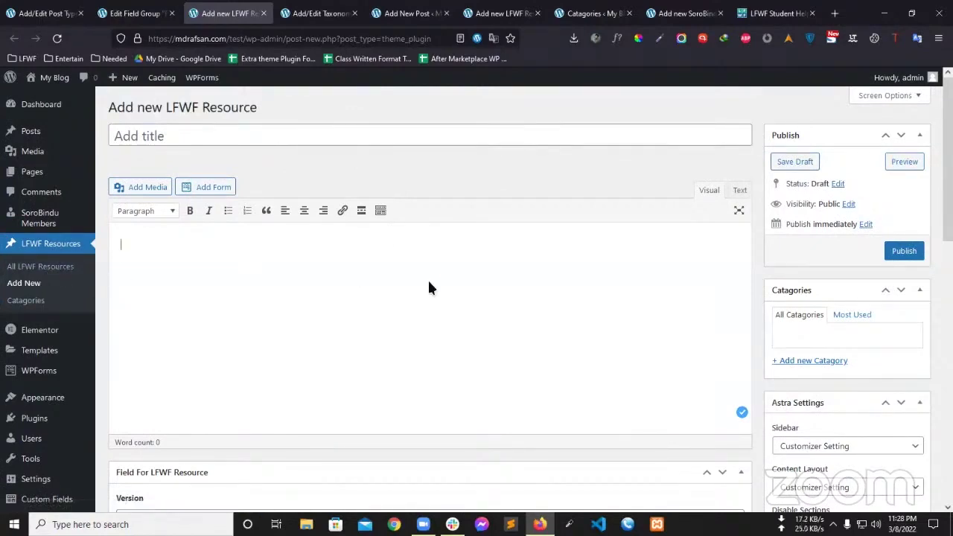
click(199, 125)
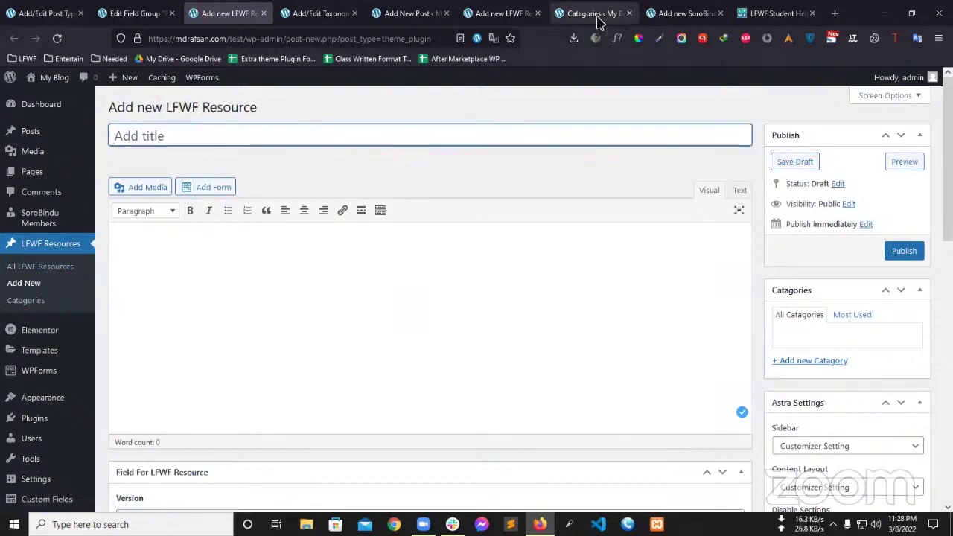
Step: From the reloaded LFWF student page, open the JetElements-Dynamic-Data-Addon image in a separate tab and save it to the Desktop as images-1.webp
click(778, 13)
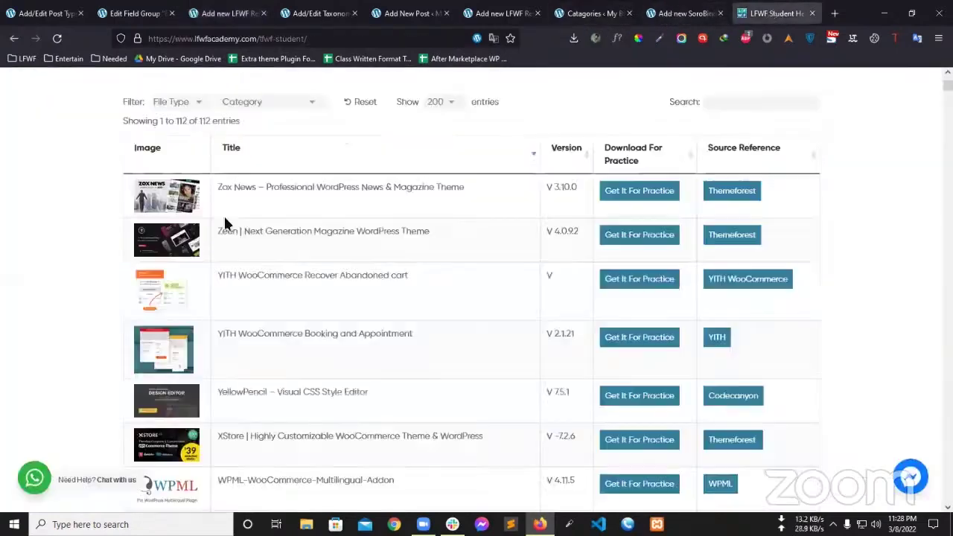
click(56, 38)
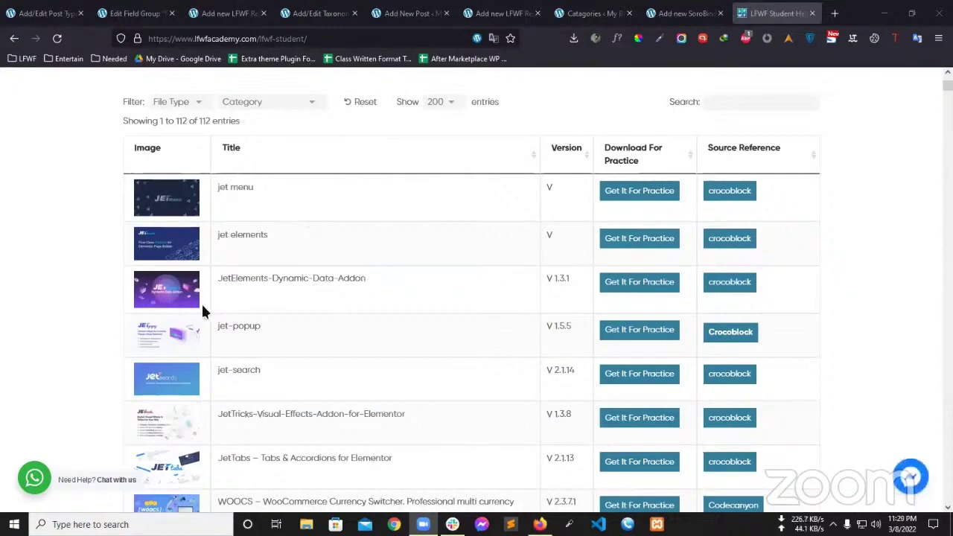
right_click(176, 296)
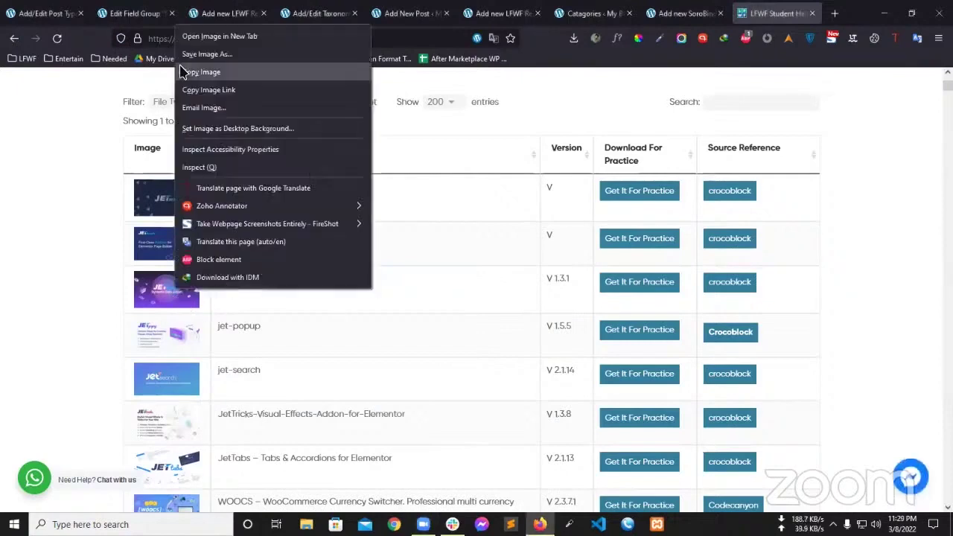
click(222, 37)
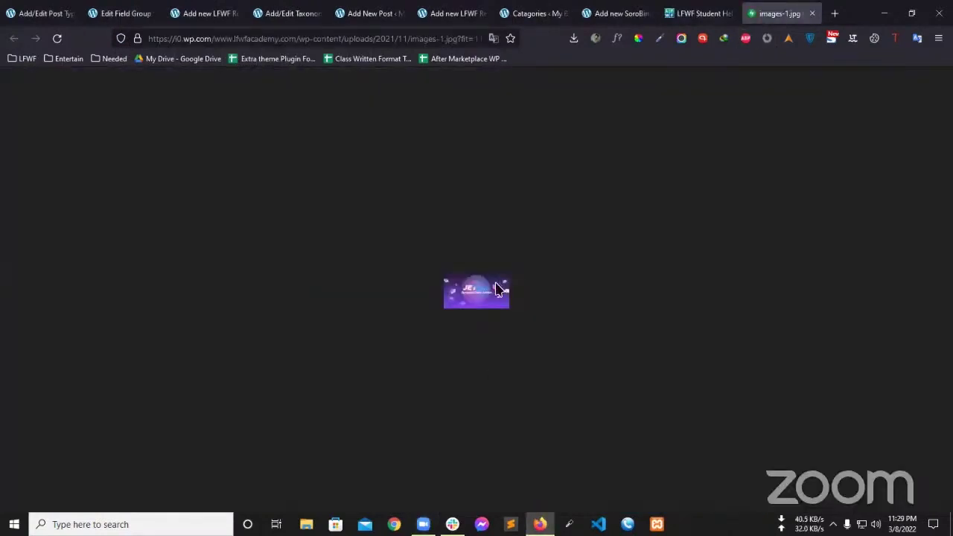
right_click(497, 289)
click(513, 297)
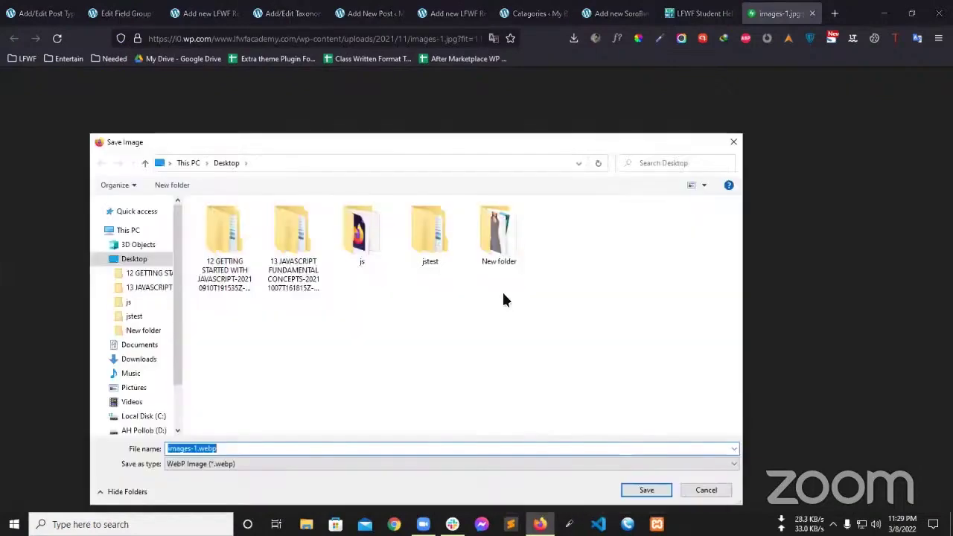
click(642, 491)
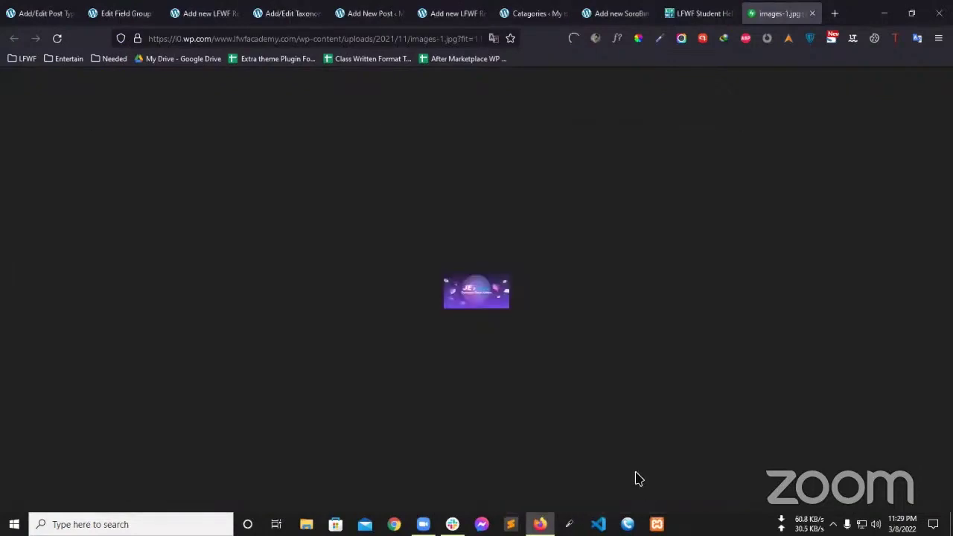
click(678, 19)
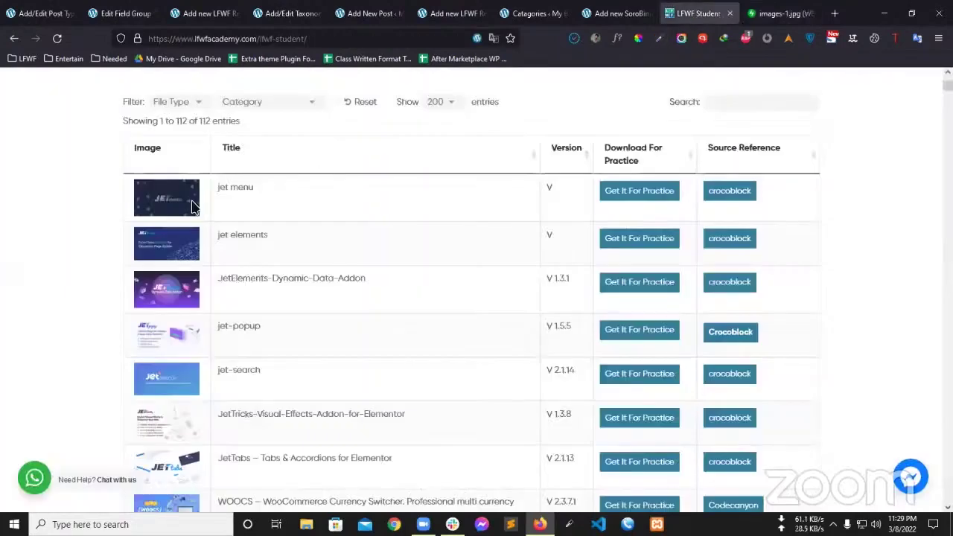
right_click(195, 204)
click(229, 215)
click(706, 12)
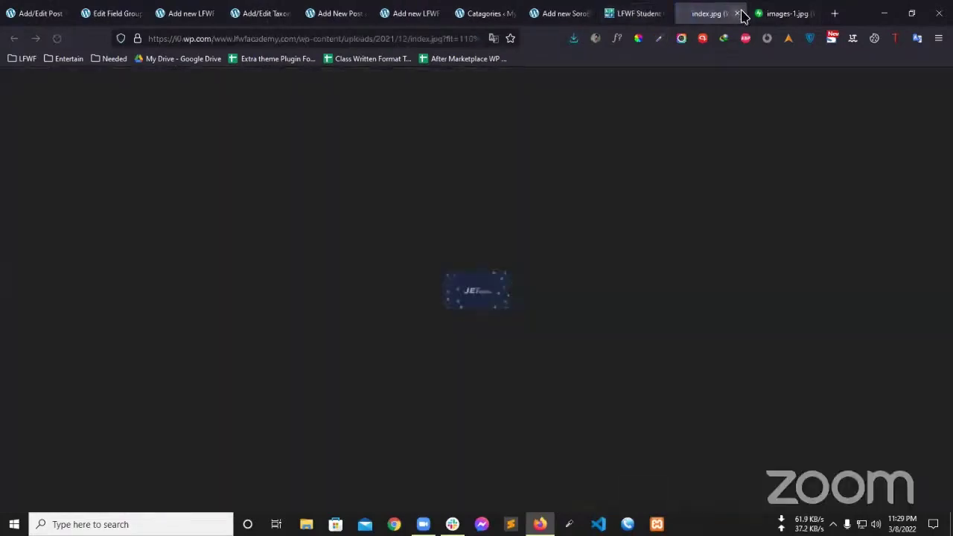
click(738, 13)
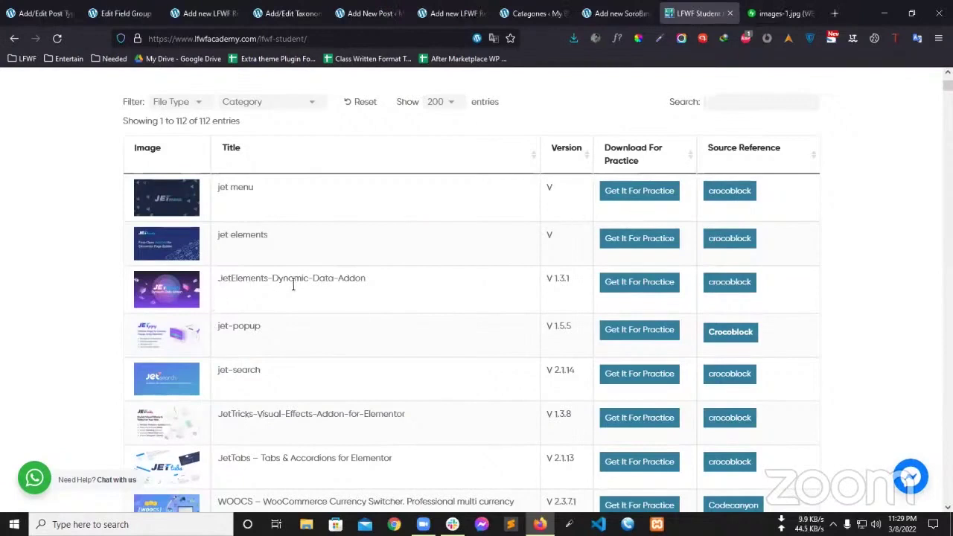
Step: Copy the title "JetElements-Dynamic-Data-Addon" from the resource table
drag(221, 280, 352, 287)
triple_click(316, 280)
key(ctrl+c)
right_click(319, 276)
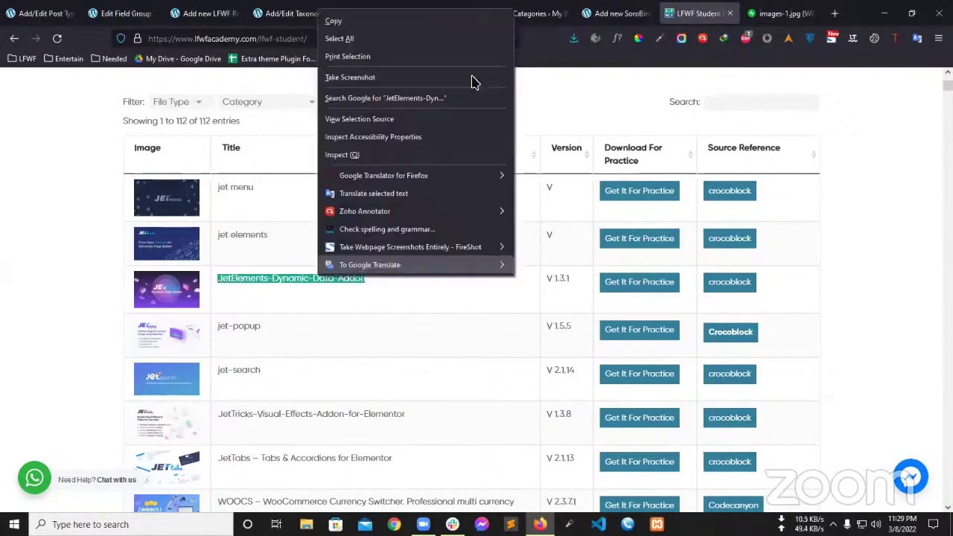
click(67, 225)
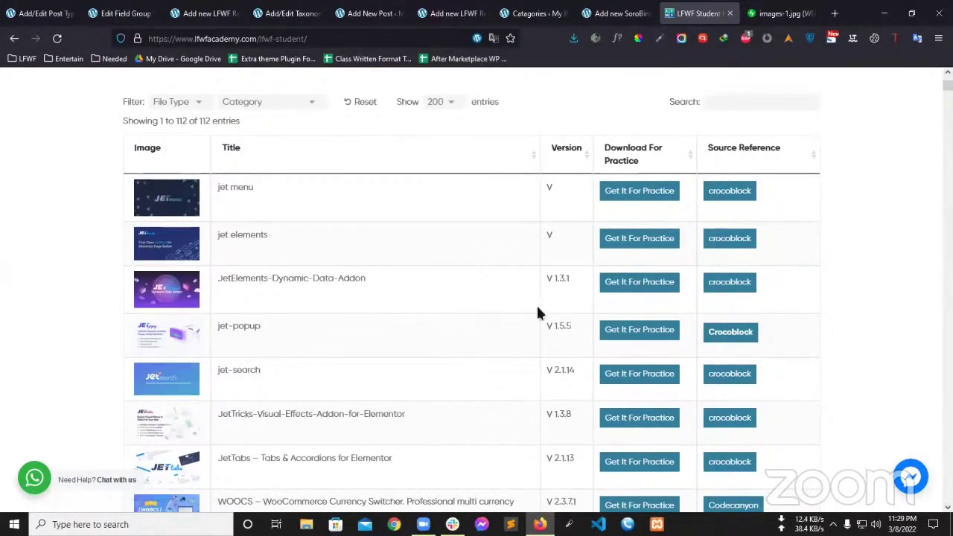
Step: Close the field group, taxonomy, Add New Post, duplicate LFWF Resource, Catagories and SoroBindu browser tabs
click(126, 15)
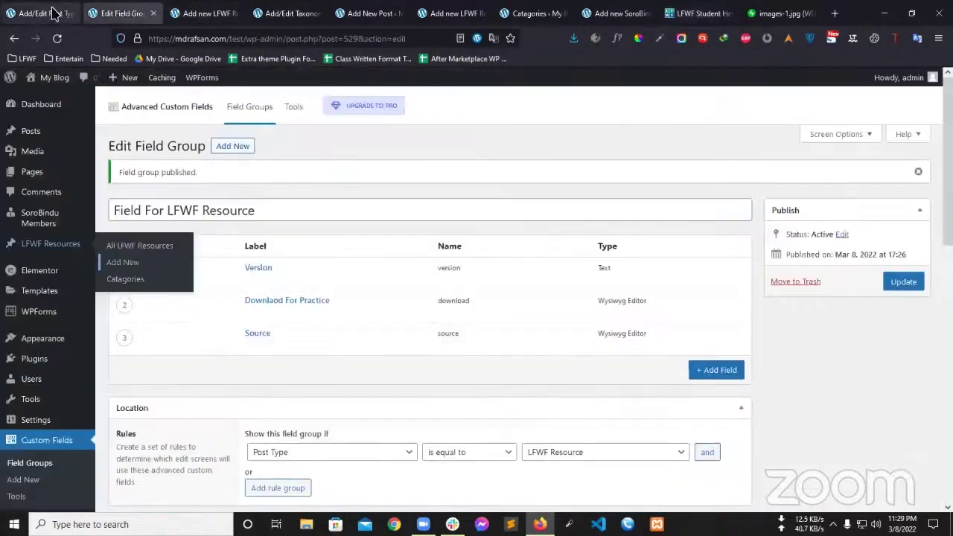
click(153, 14)
click(222, 14)
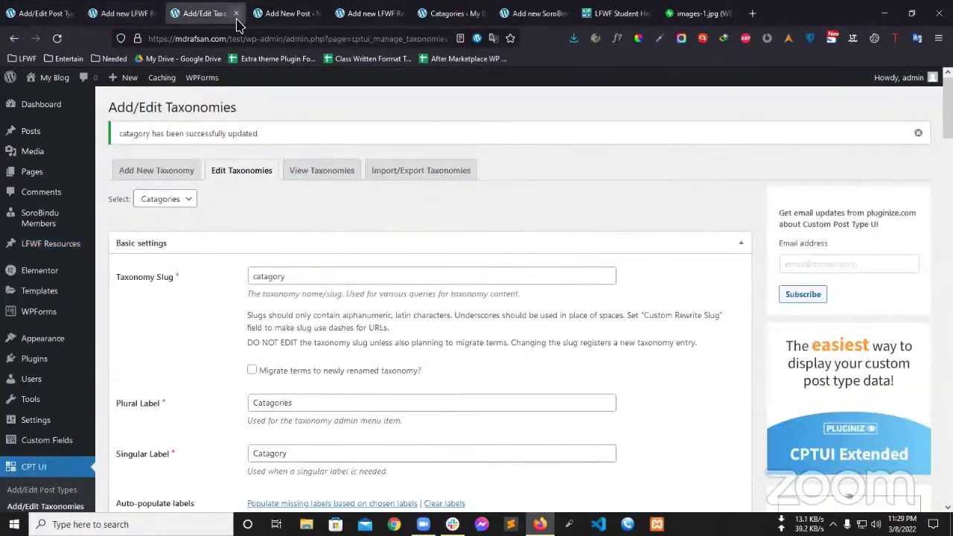
click(236, 14)
click(236, 13)
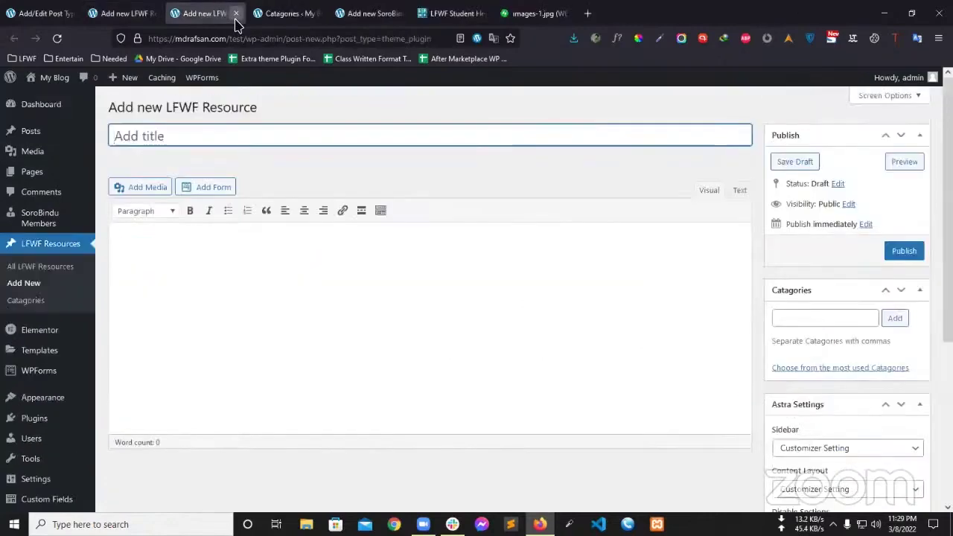
click(235, 13)
click(236, 14)
click(236, 13)
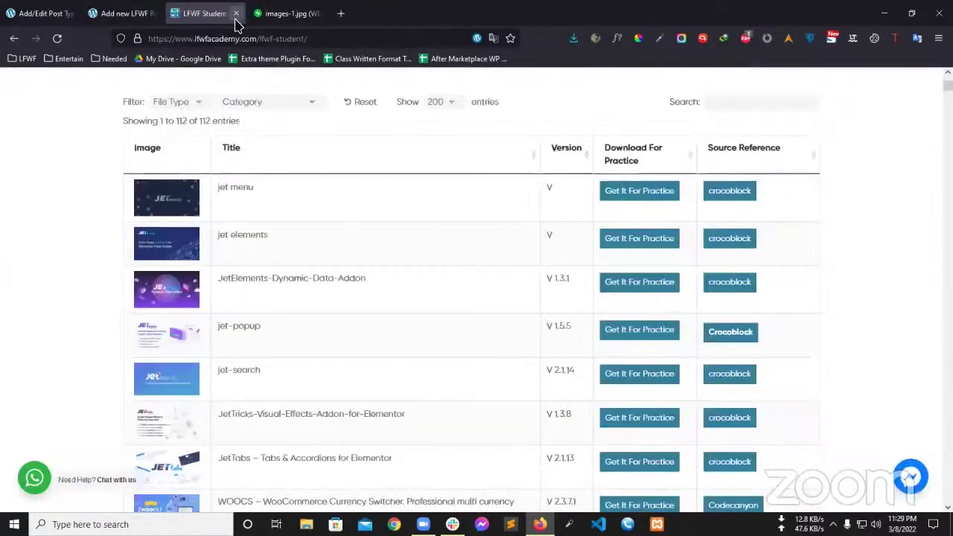
Step: Paste "JetElements-Dynamic-Data-Addon" as the title of the new LFWF Resource entry
click(125, 13)
click(246, 137)
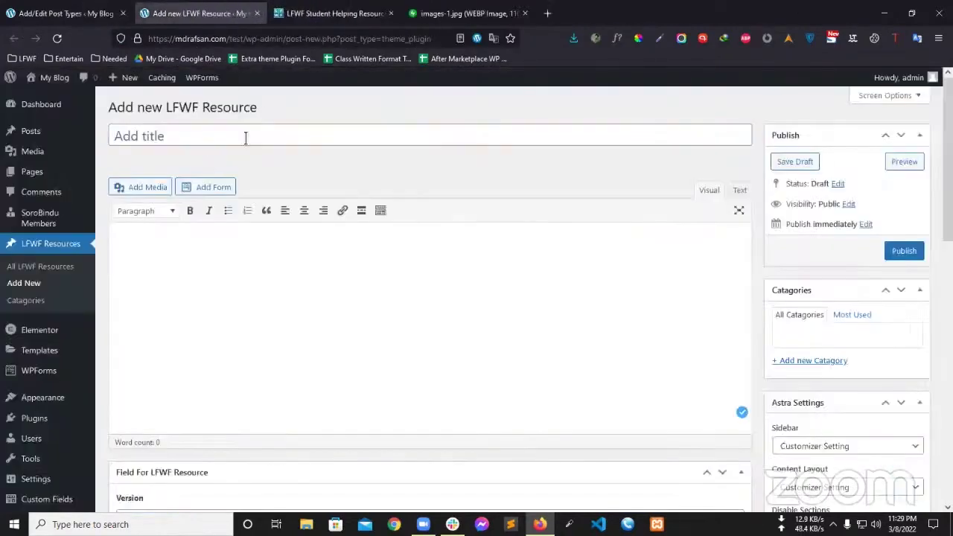
click(246, 137)
key(ctrl+v)
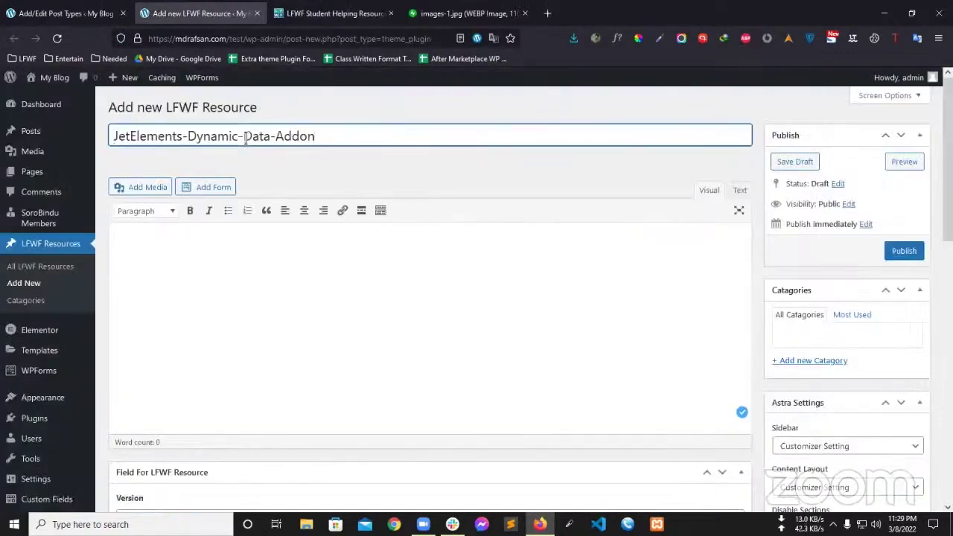
click(275, 113)
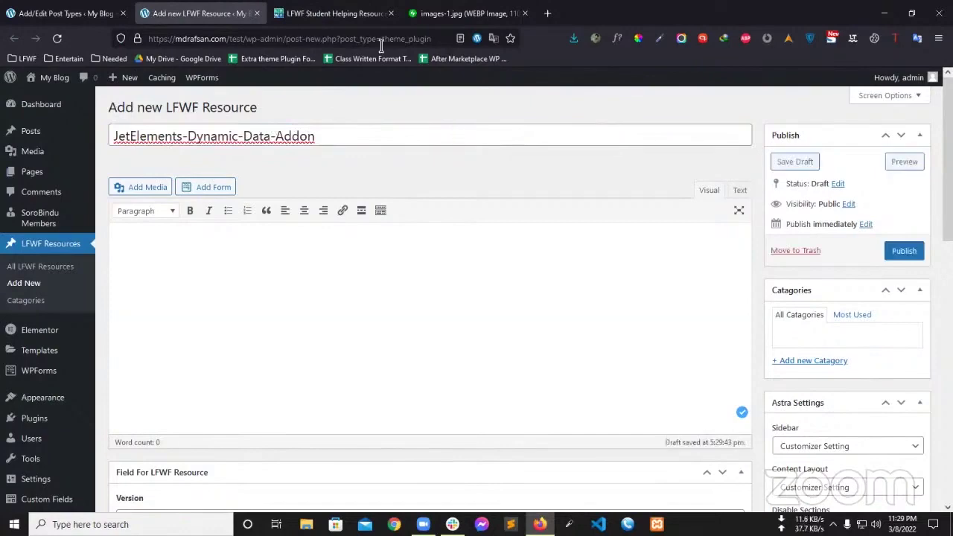
Step: Try to upload the downloaded images-1.webp as the resource's featured image
scroll(858, 372, down, 5)
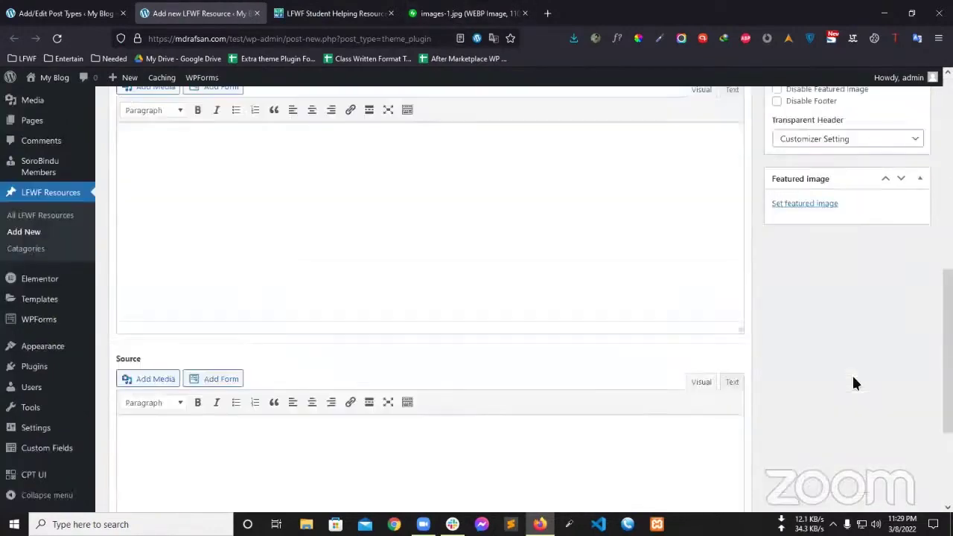
scroll(851, 374, up, 1)
click(794, 327)
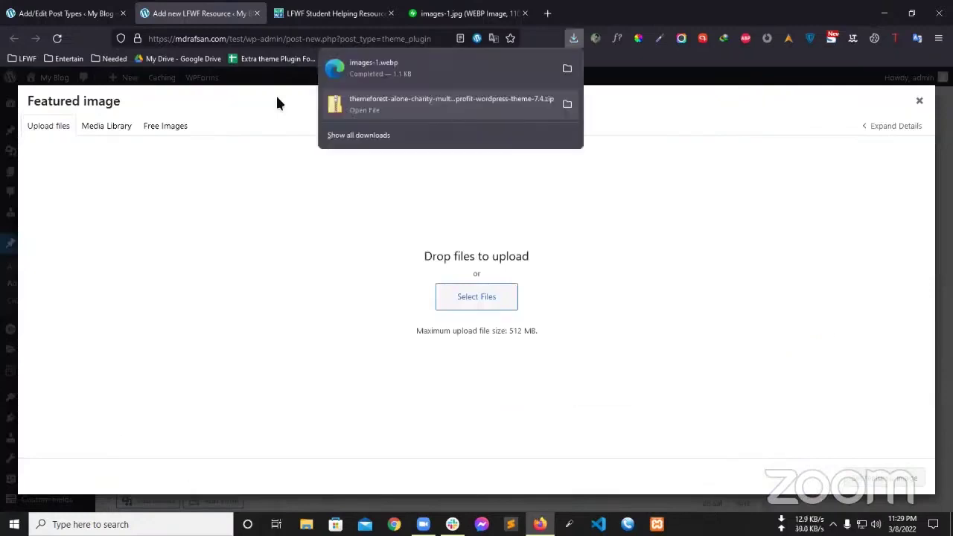
drag(561, 72, 665, 211)
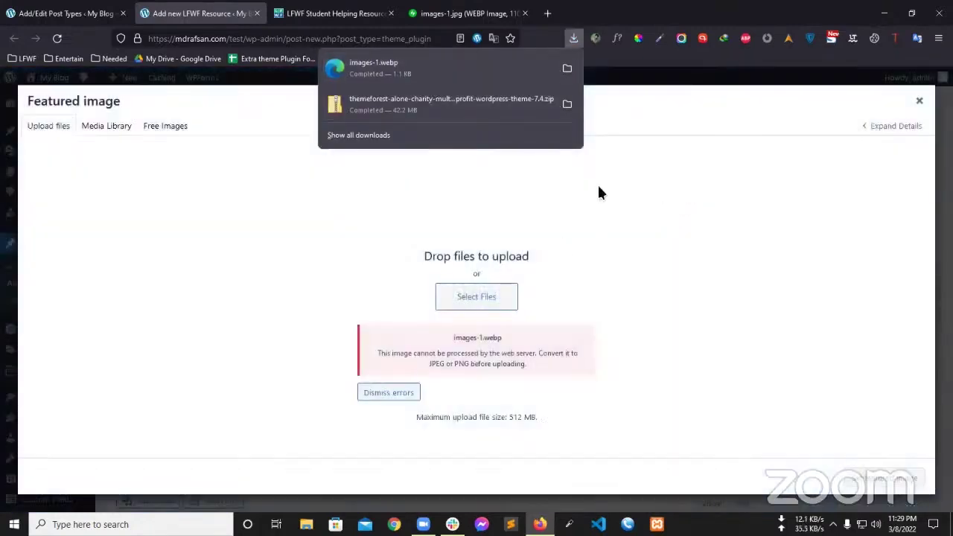
click(599, 315)
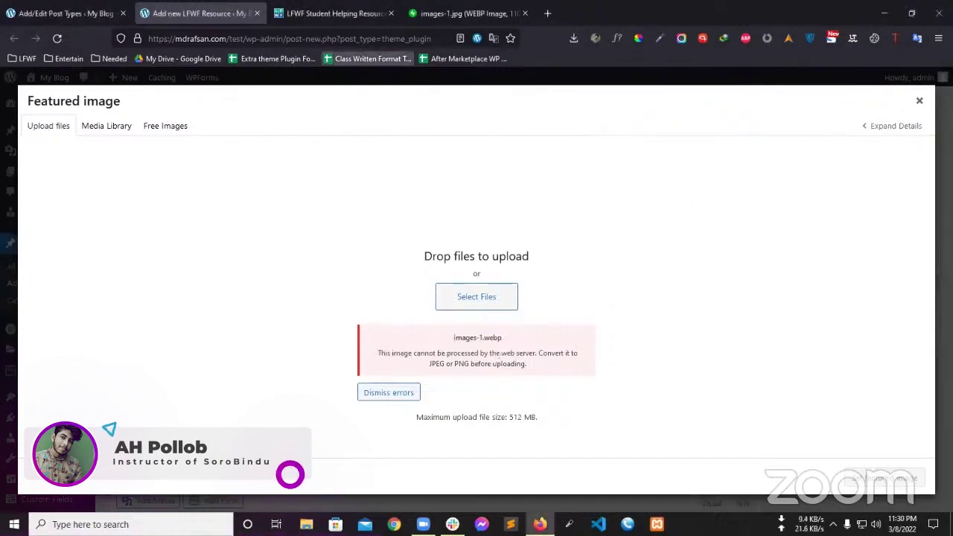
Step: From the LFWF student page, open the jet menu image in a separate tab and save it to the Desktop as index.webp
click(454, 13)
click(357, 14)
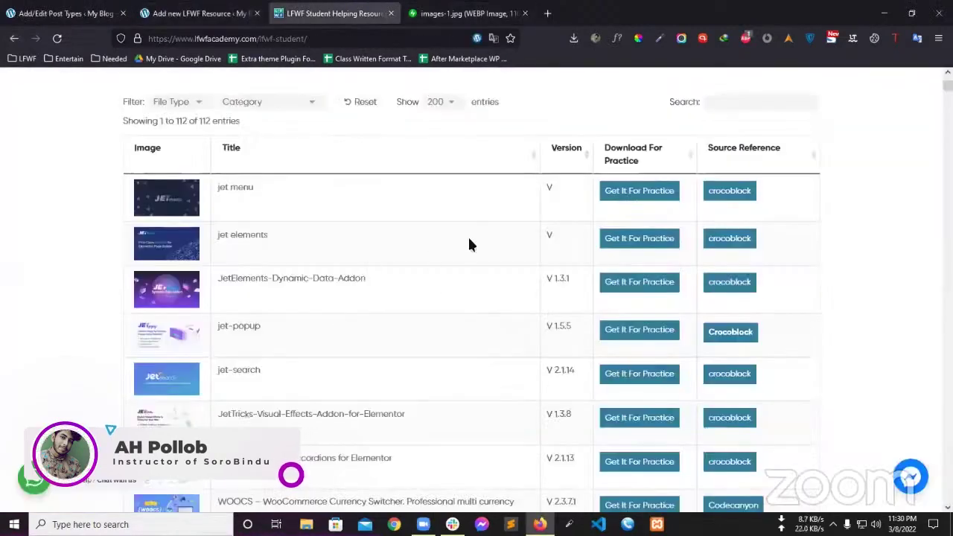
right_click(155, 186)
click(195, 198)
click(471, 20)
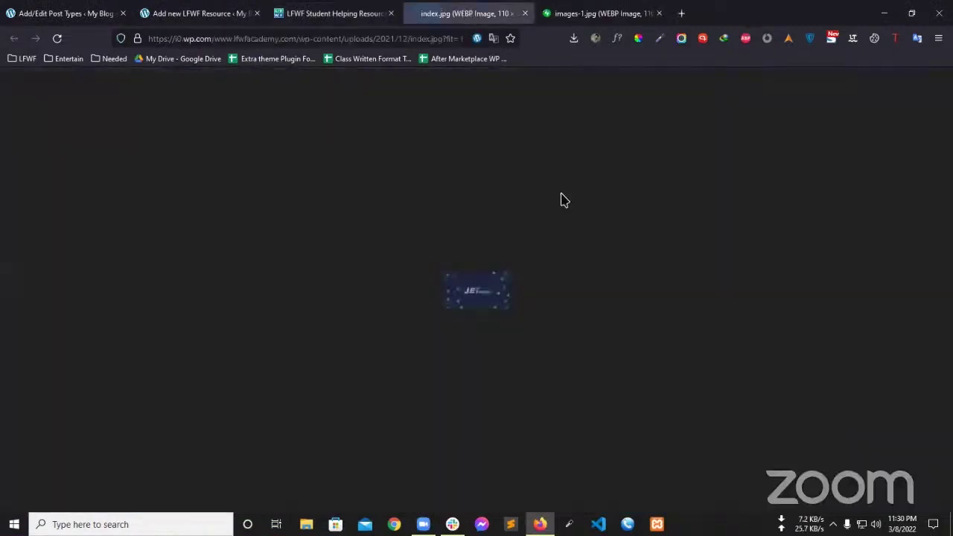
right_click(476, 296)
click(509, 311)
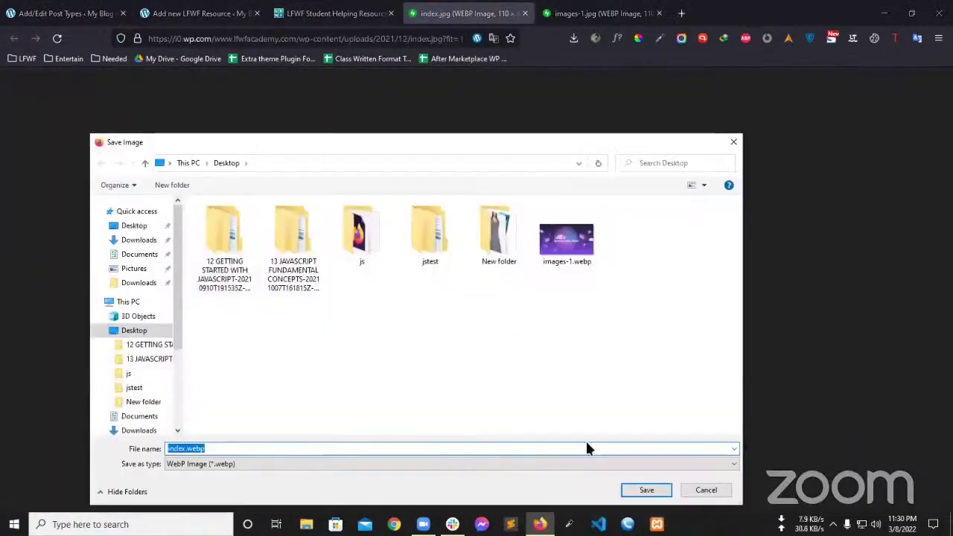
click(647, 489)
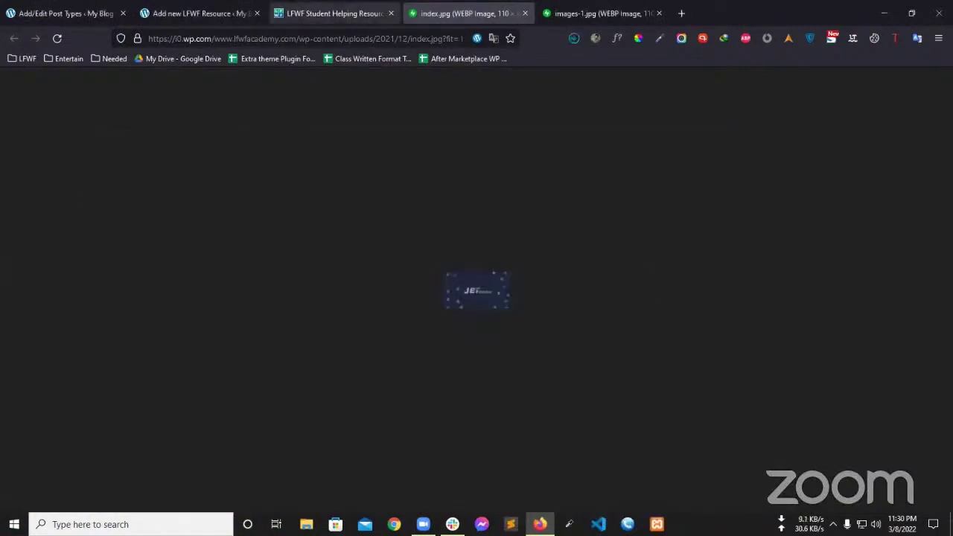
Step: Try to upload the downloaded index.webp as the featured image on the LFWF Resource form, and close the image dialog
click(335, 13)
click(197, 13)
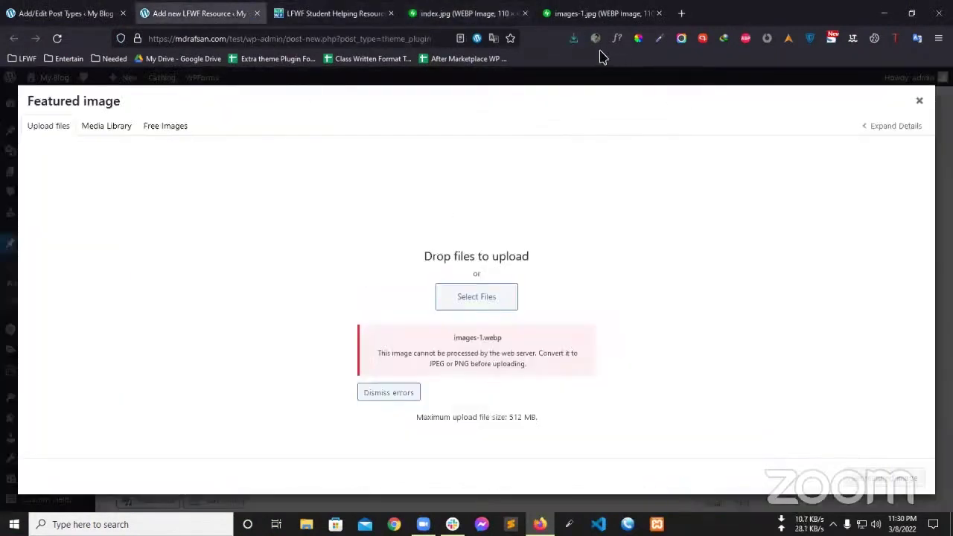
click(573, 37)
drag(435, 79, 301, 303)
click(280, 304)
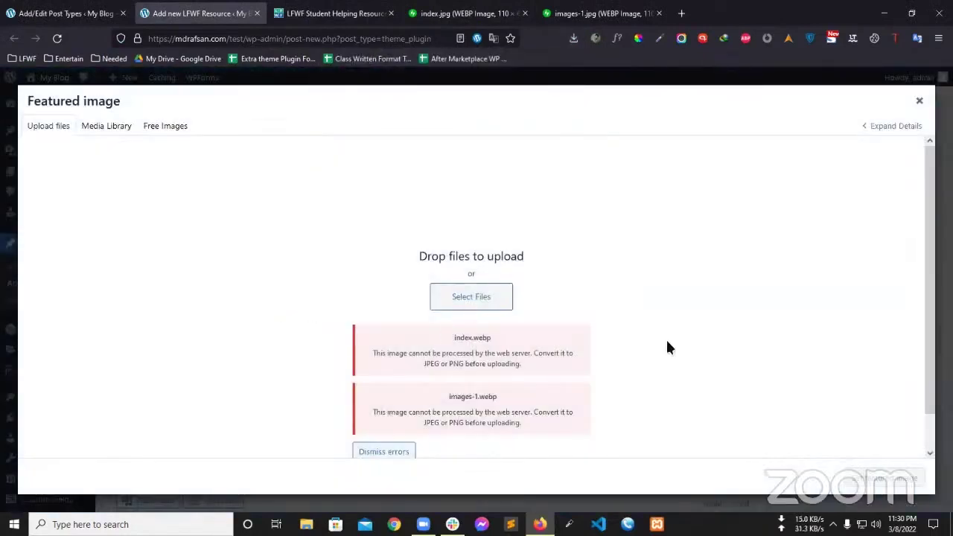
click(918, 100)
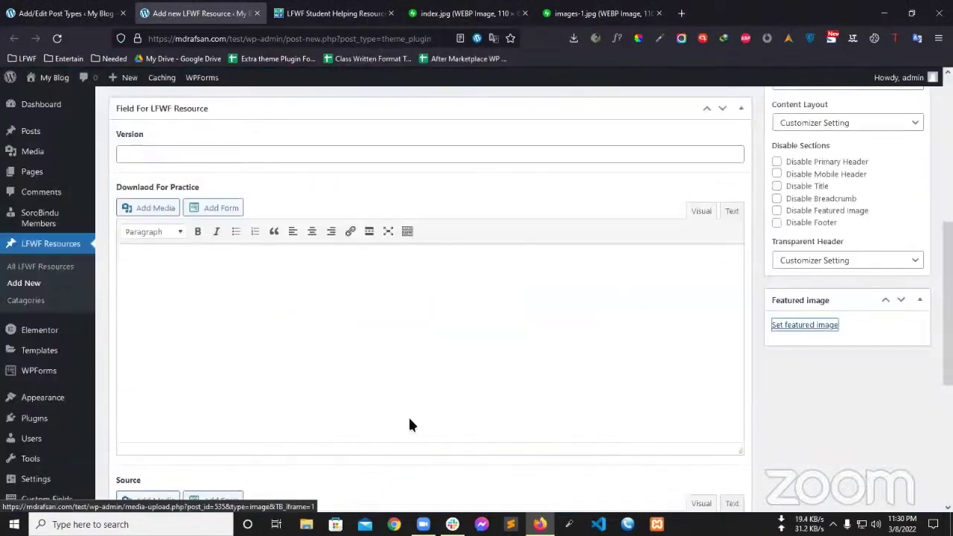
Step: Show the downloaded index.webp in its Desktop folder in File Explorer and rename it to index.jpg, accepting the extension change
click(306, 524)
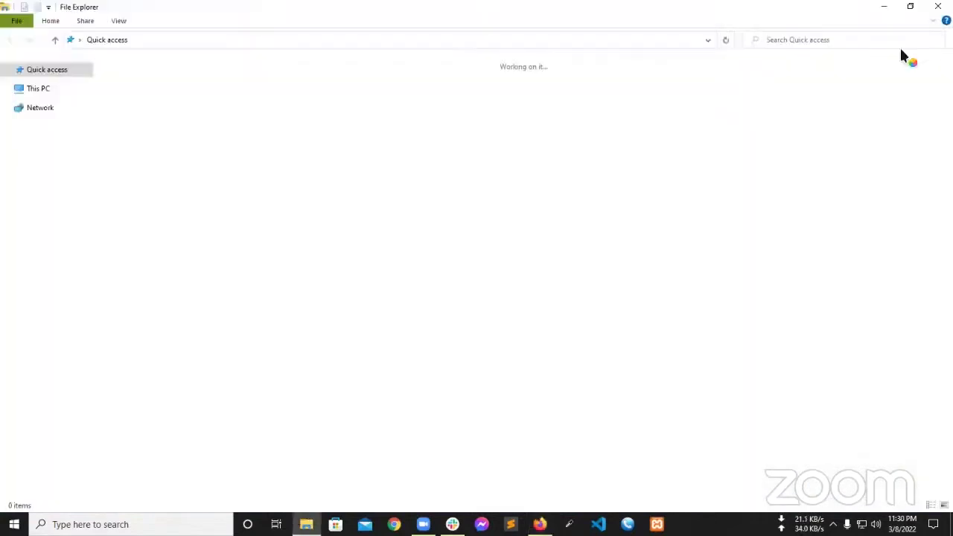
click(938, 7)
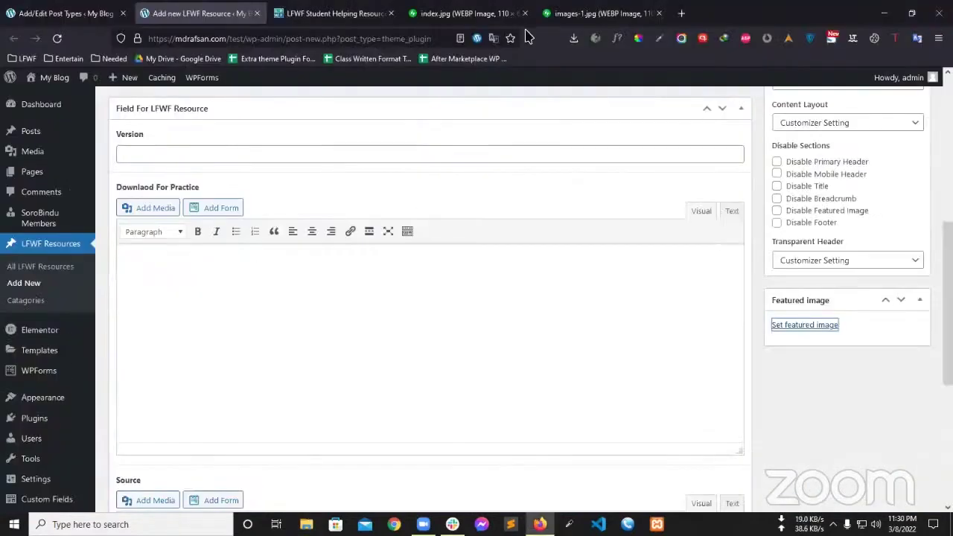
click(572, 40)
click(567, 68)
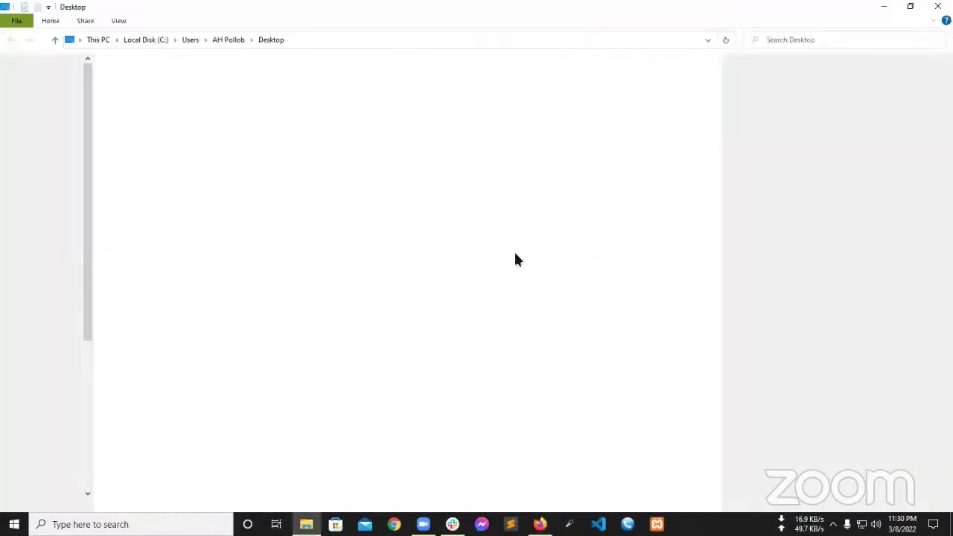
right_click(163, 165)
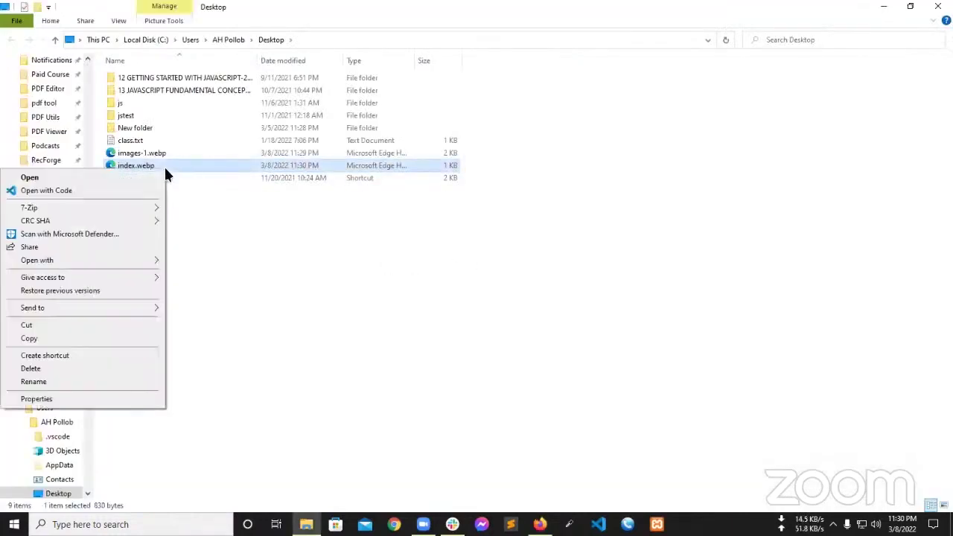
click(53, 381)
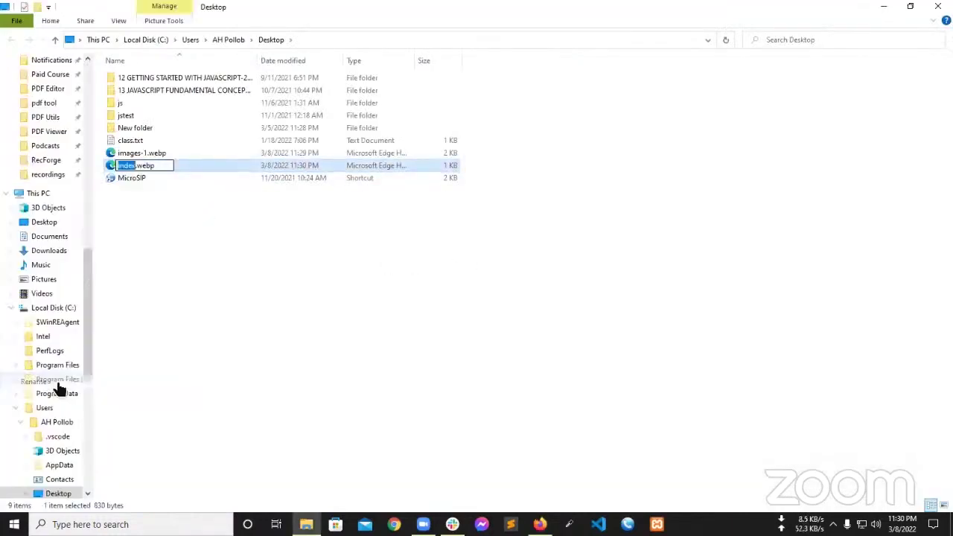
click(171, 164)
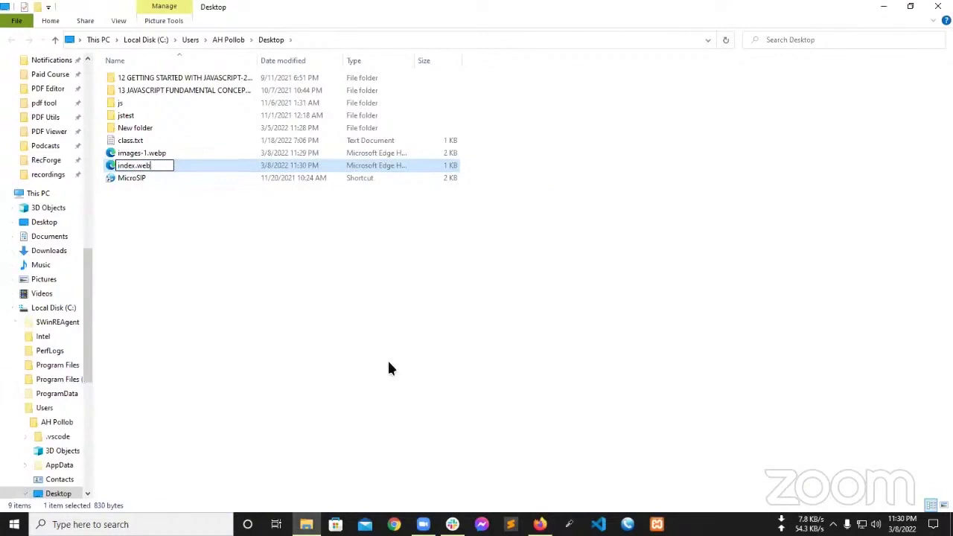
key(BackSpace)
key(BackSpace)
key(BackSpace)
text(jpg)
key(Return)
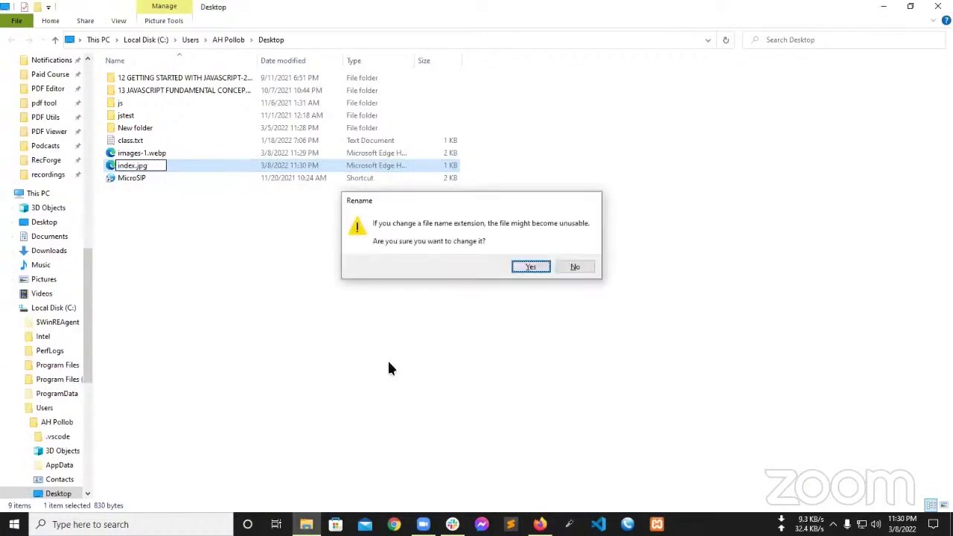
key(Return)
Step: Back in the browser, upload index.jpg from the Desktop and set it as the resource's featured image
key(alt+Tab)
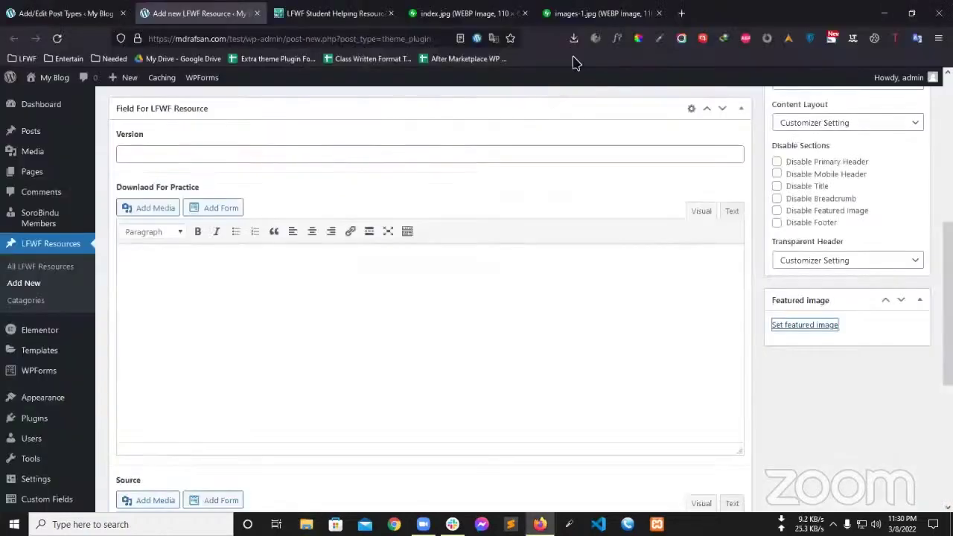
click(574, 39)
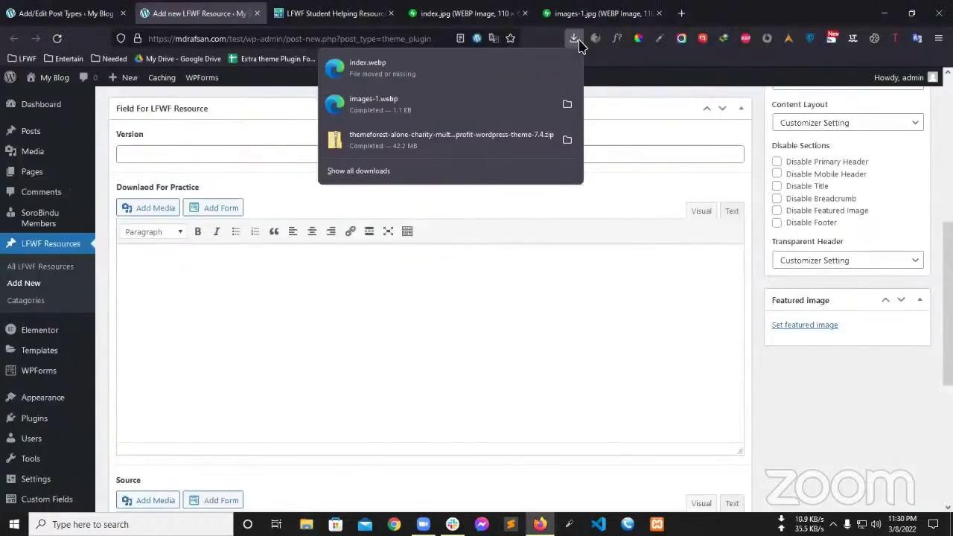
scroll(791, 350, up, 2)
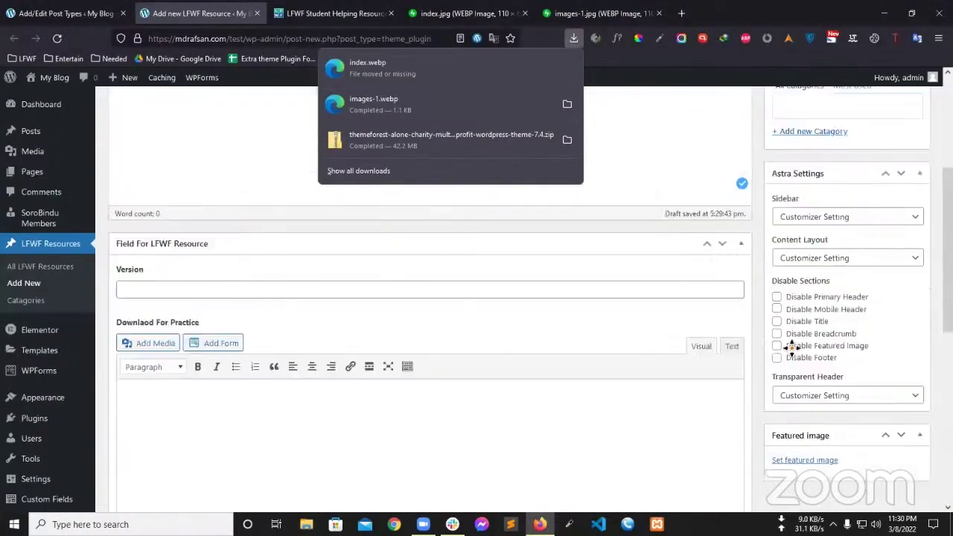
scroll(811, 335, up, 3)
scroll(831, 327, down, 6)
click(811, 264)
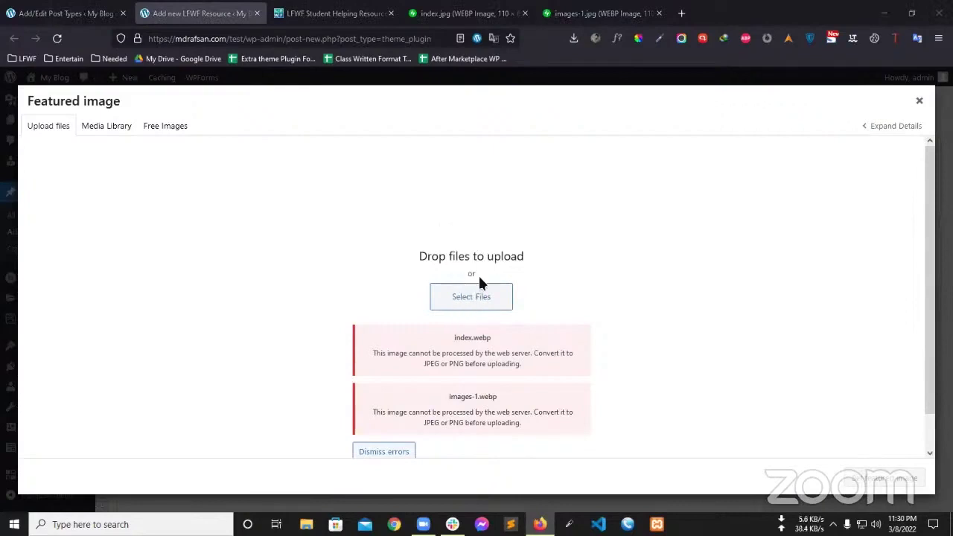
click(482, 259)
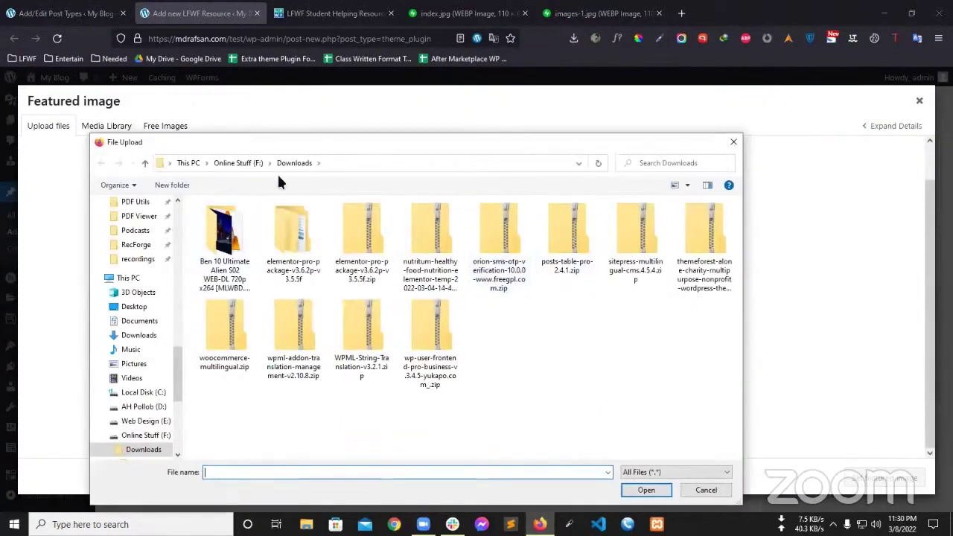
click(141, 309)
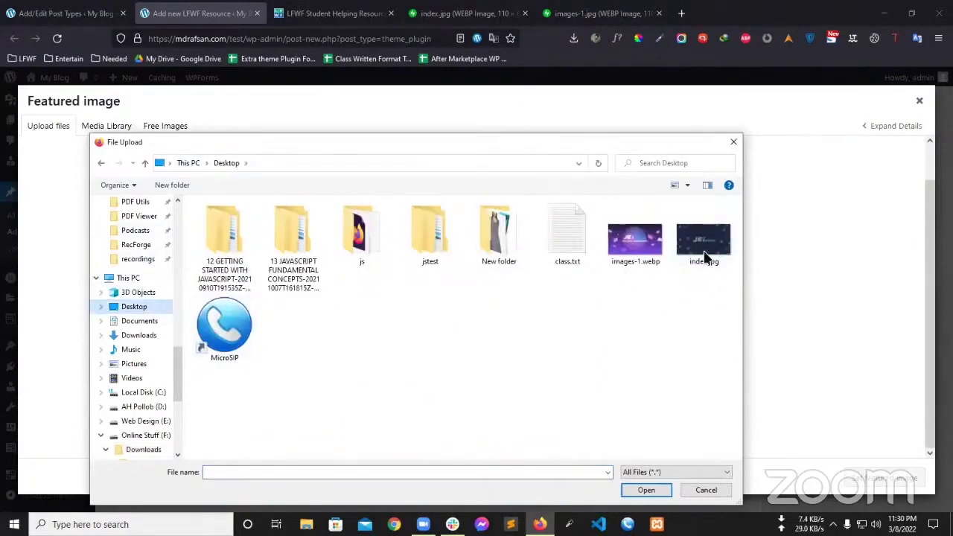
click(703, 242)
click(641, 491)
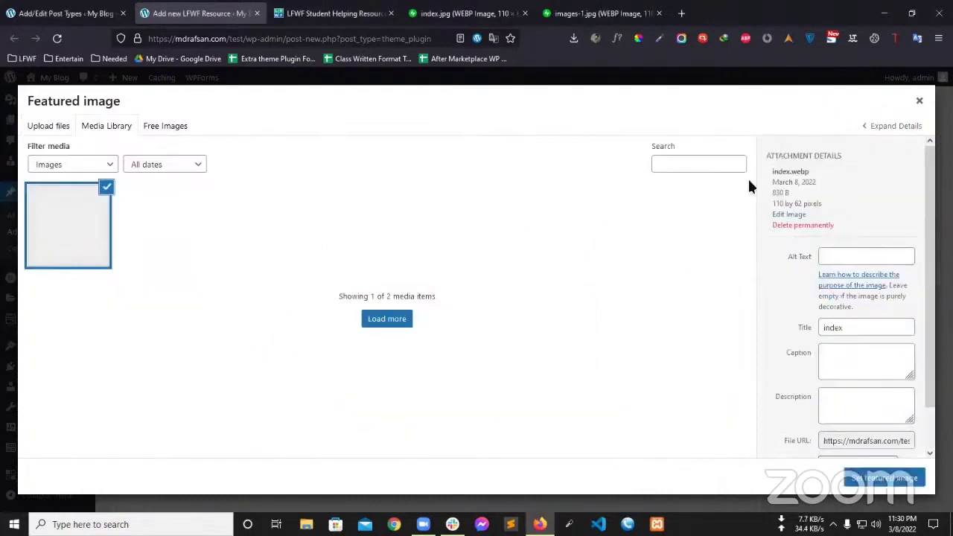
click(884, 477)
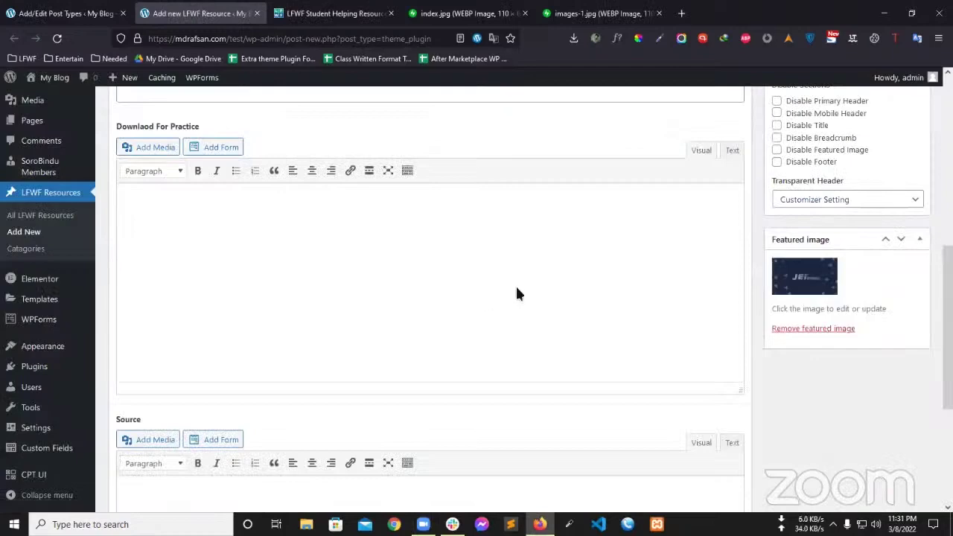
scroll(452, 340, down, 1)
scroll(332, 372, up, 3)
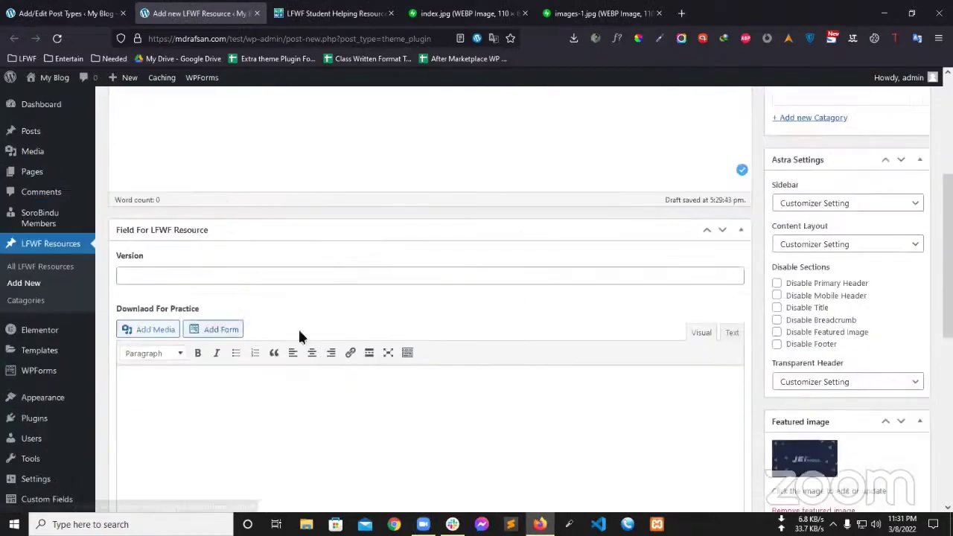
scroll(327, 339, up, 3)
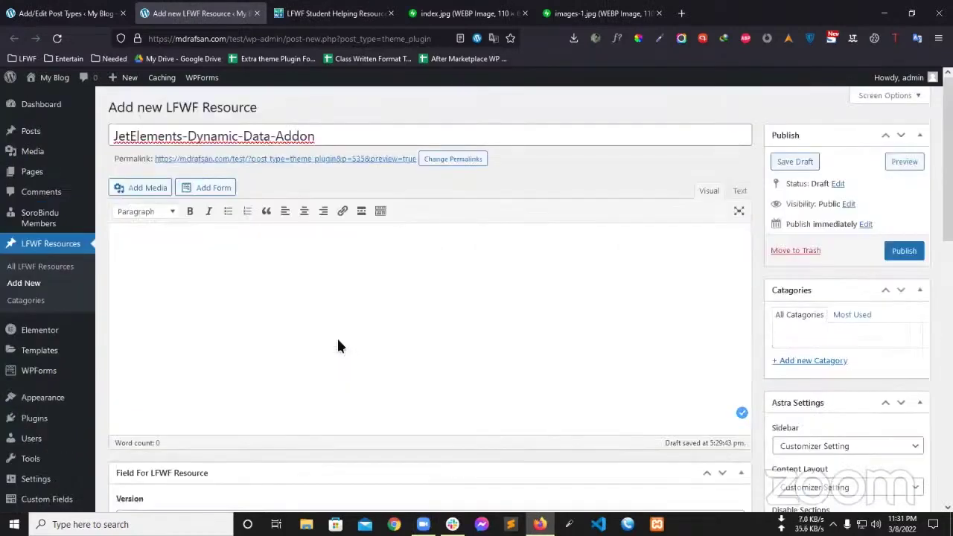
Step: Add a new category named Plugins to the resource and set its Version field to V 1.001
click(824, 363)
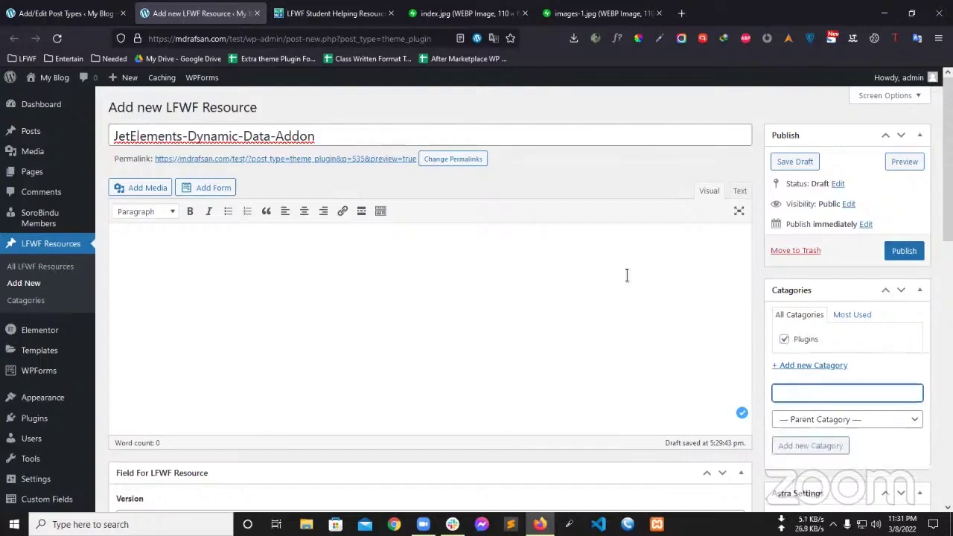
scroll(589, 283, down, 2)
scroll(416, 264, down, 3)
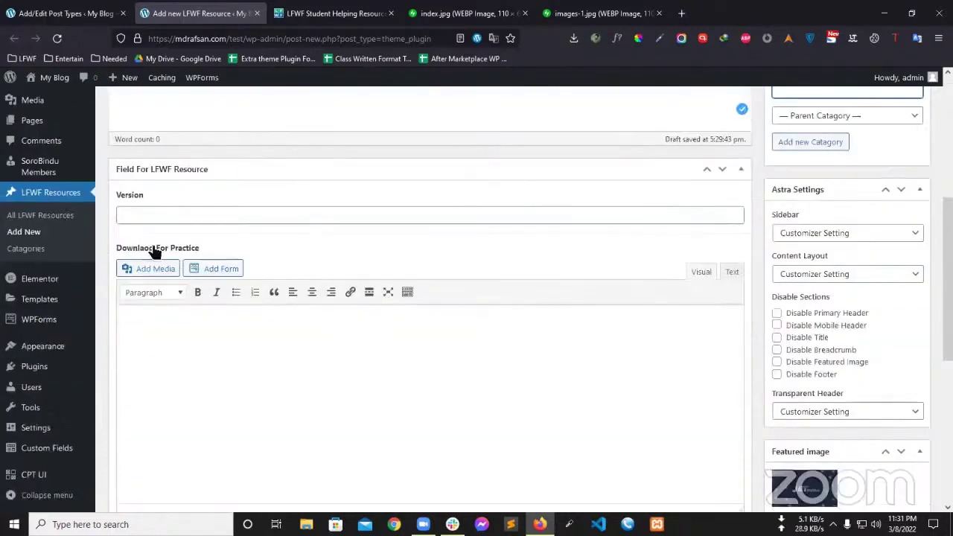
click(189, 216)
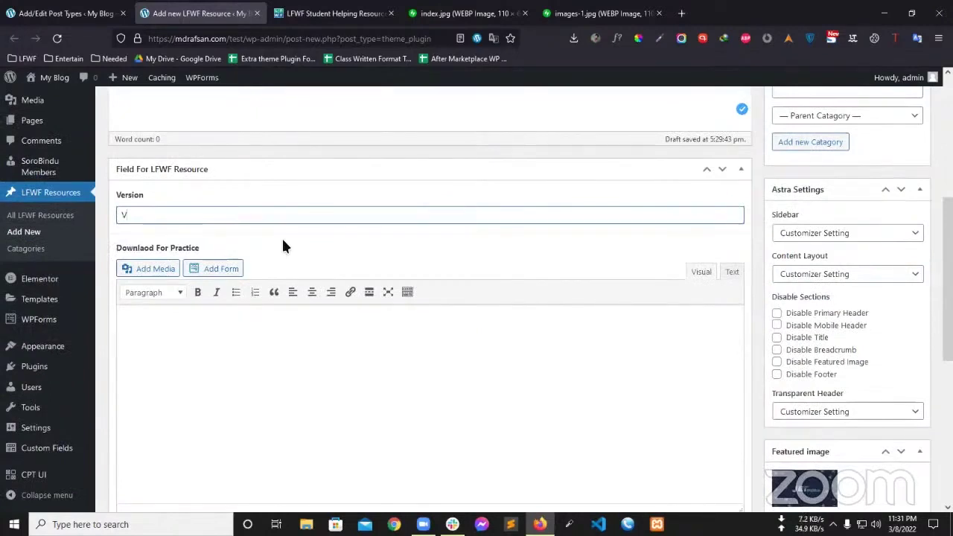
text(1.)
key(BackSpace)
key(BackSpace)
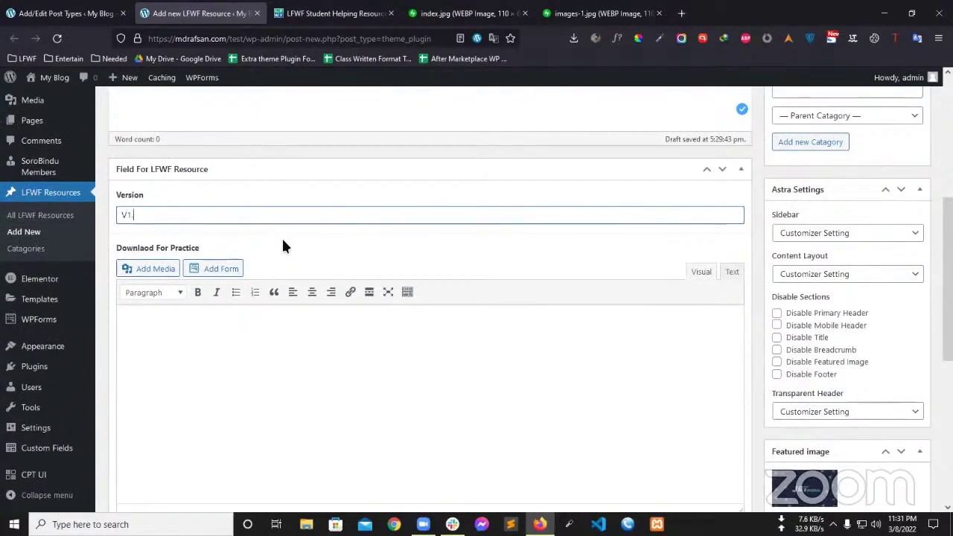
text(1.001)
scroll(295, 271, down, 3)
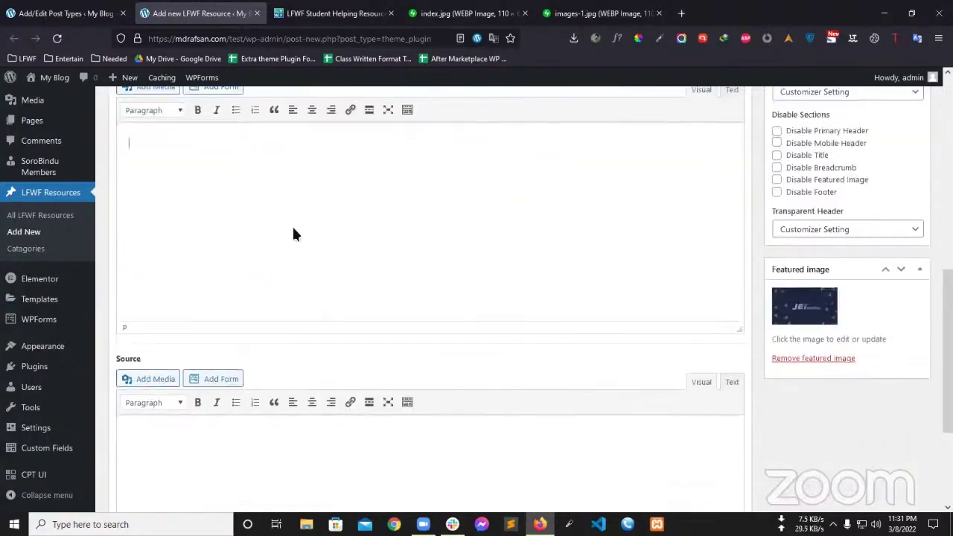
Step: Publish the JetElements-Dynamic-Data-Addon resource and check its saved fields
scroll(320, 318, up, 1)
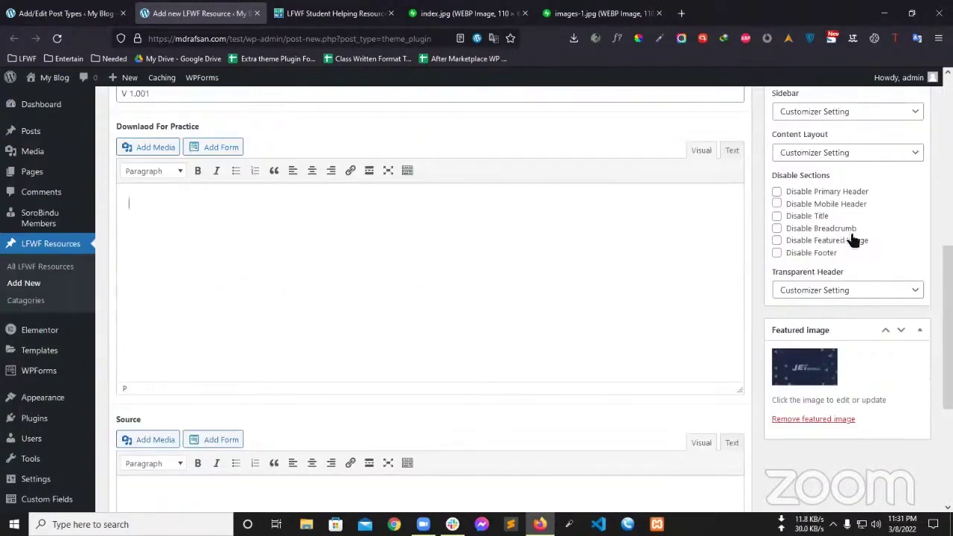
scroll(204, 336, up, 3)
scroll(552, 421, up, 5)
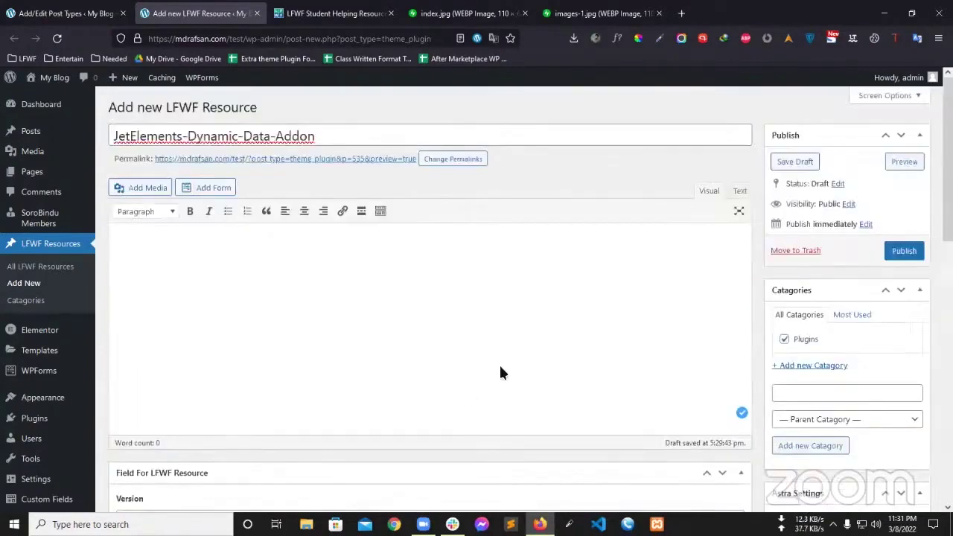
click(904, 253)
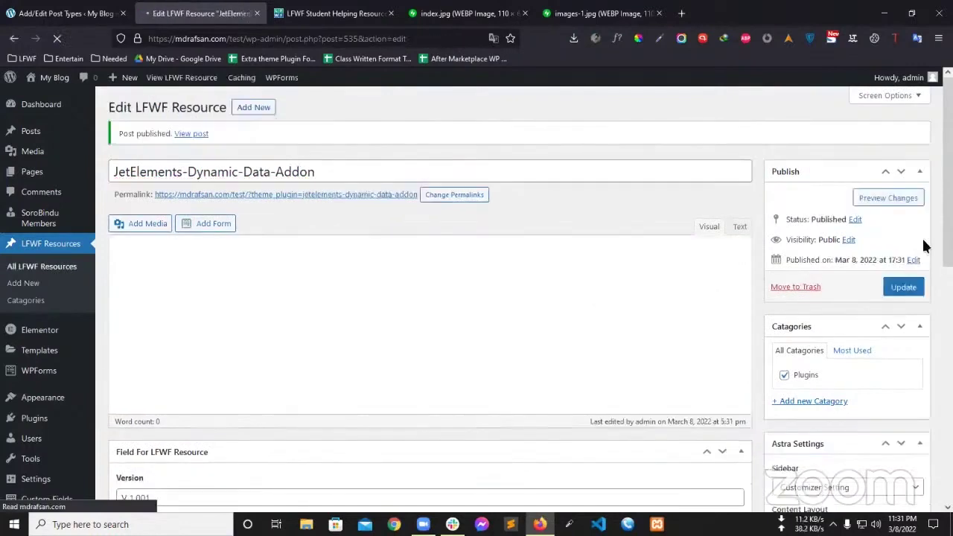
scroll(697, 376, down, 3)
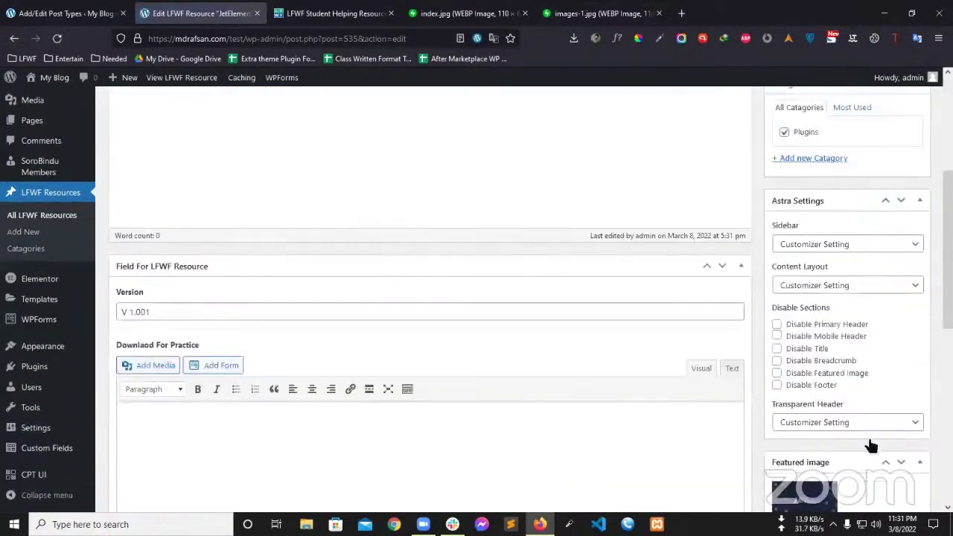
scroll(241, 313, down, 1)
scroll(229, 363, down, 4)
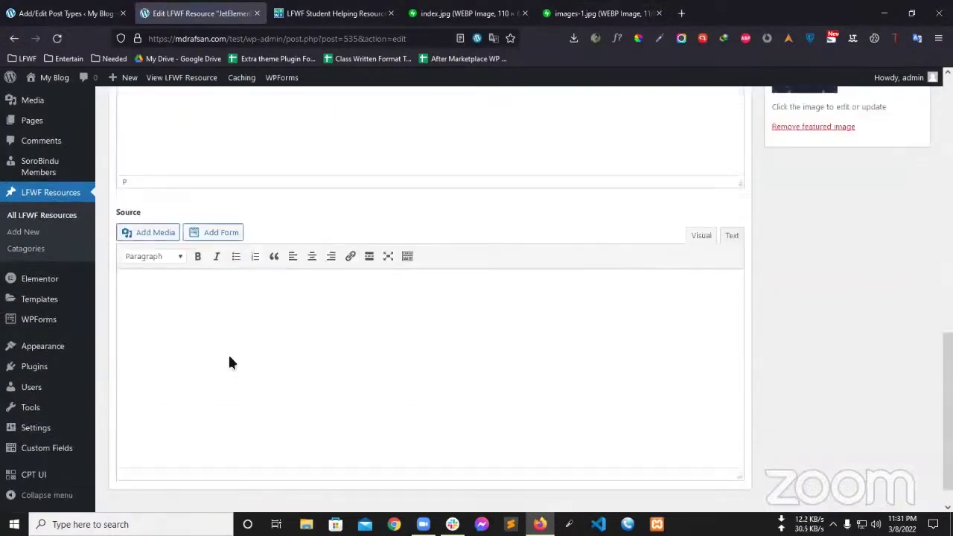
scroll(255, 215, up, 1)
scroll(235, 335, up, 3)
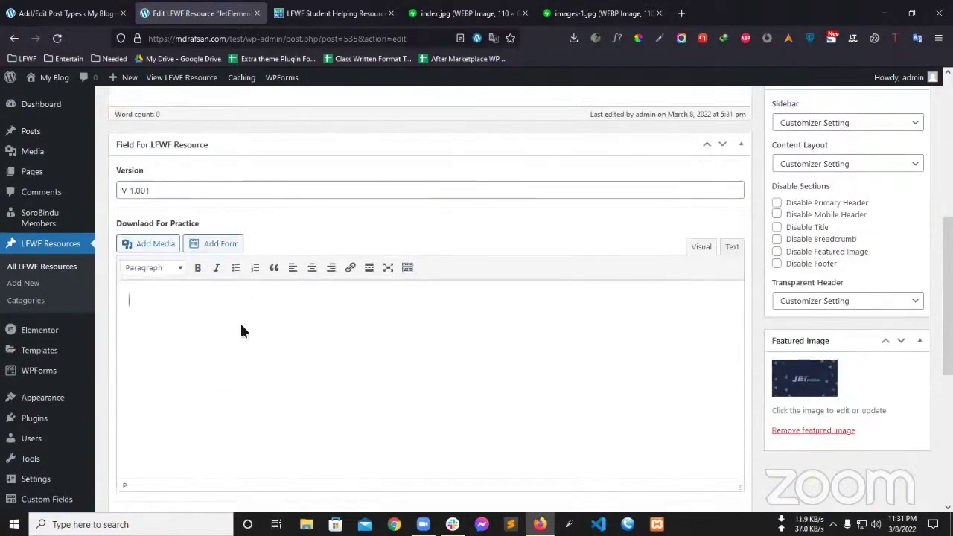
text(GEt)
key(BackSpace)
key(BackSpace)
key(BackSpace)
text(Gei)
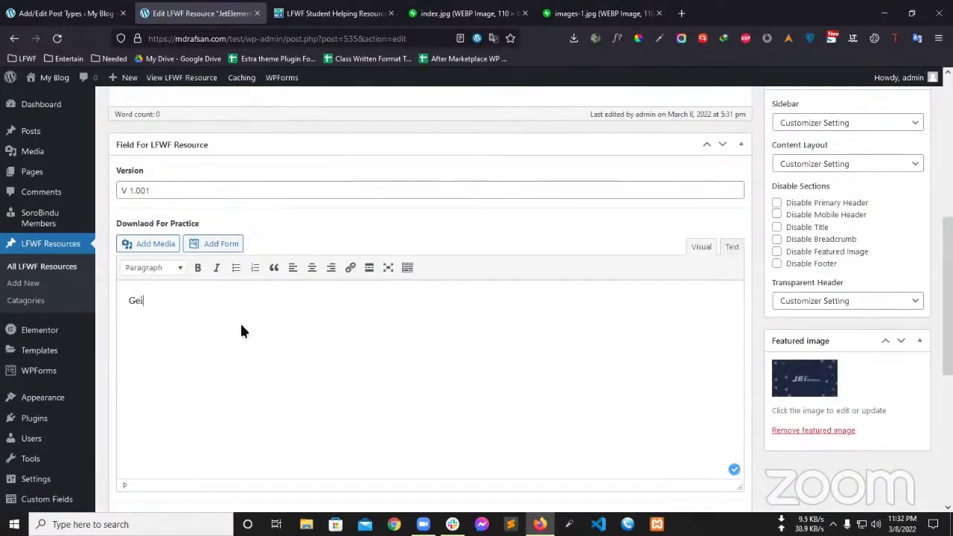
key(BackSpace)
text(t It)
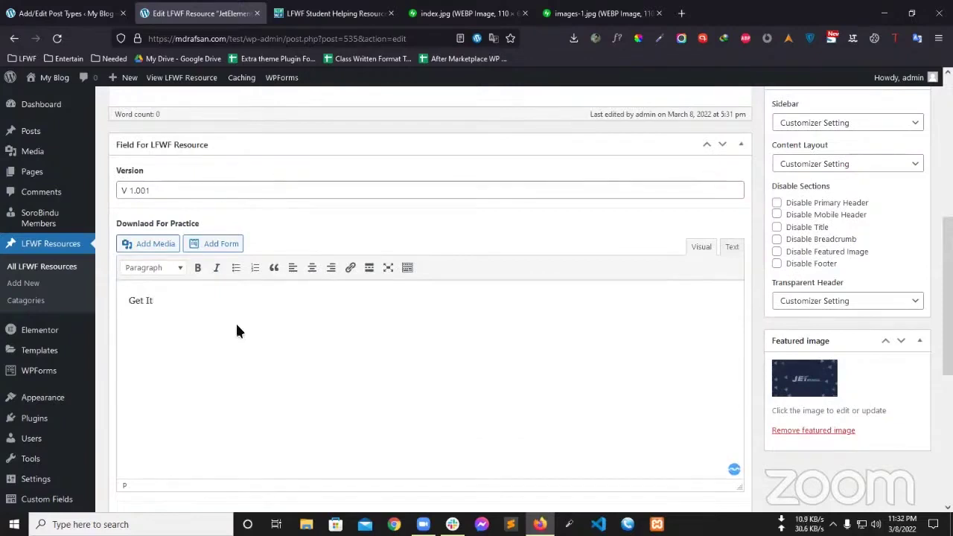
drag(179, 300, 102, 300)
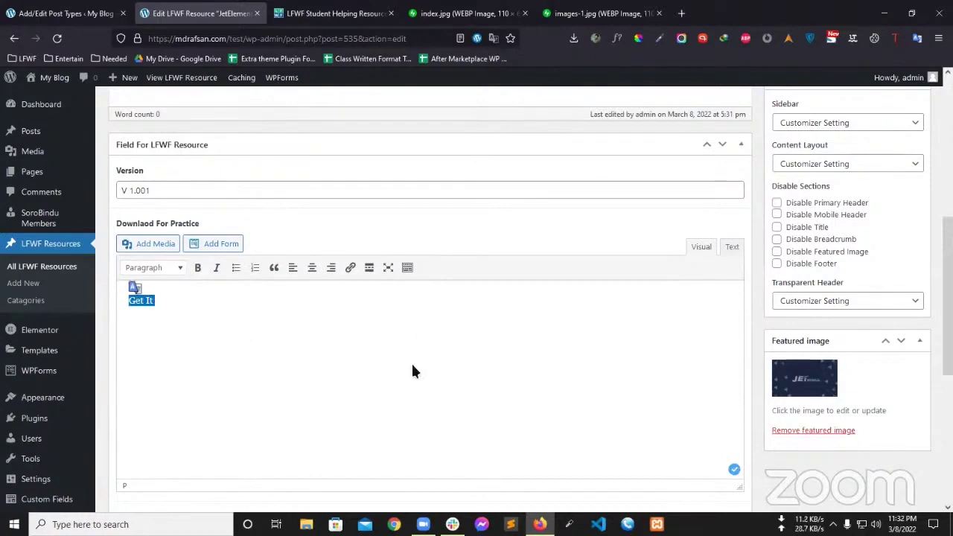
key(BackSpace)
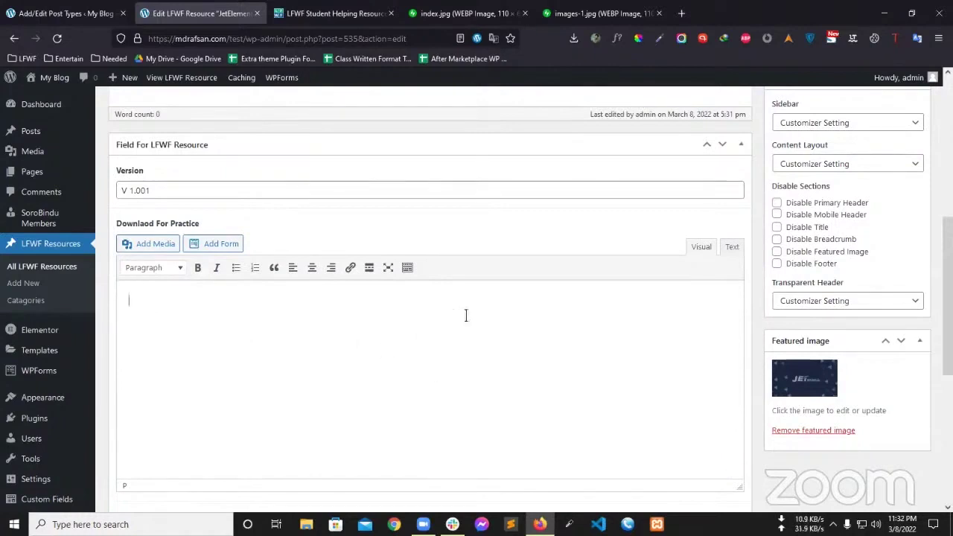
Step: Leave the resource without saving and open the Field For LFWF Resource field group for editing
scroll(442, 266, down, 4)
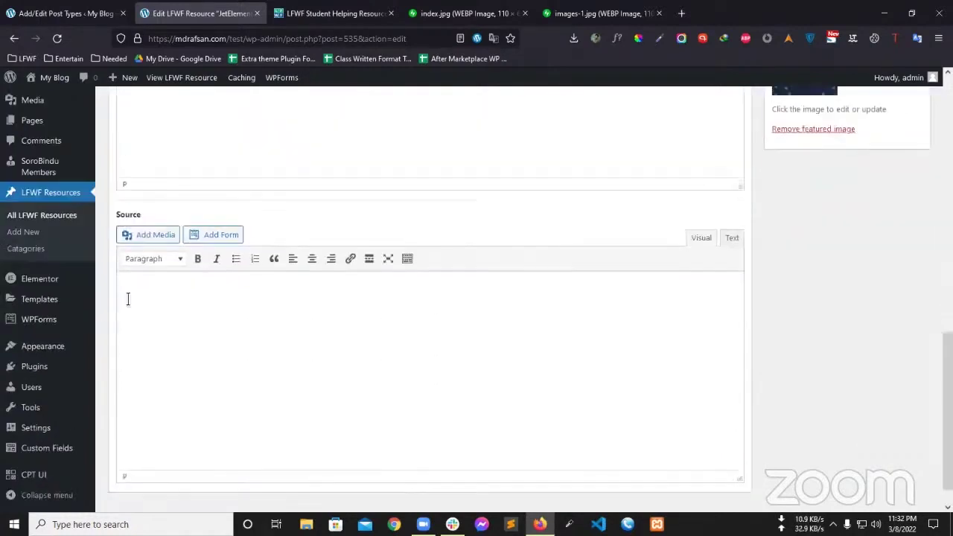
mouse_move(74, 449)
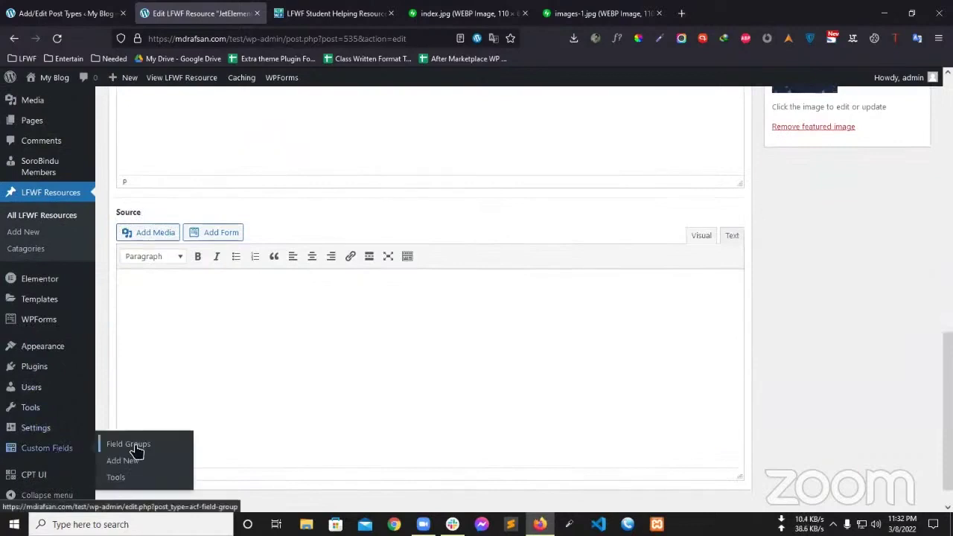
click(134, 451)
click(491, 315)
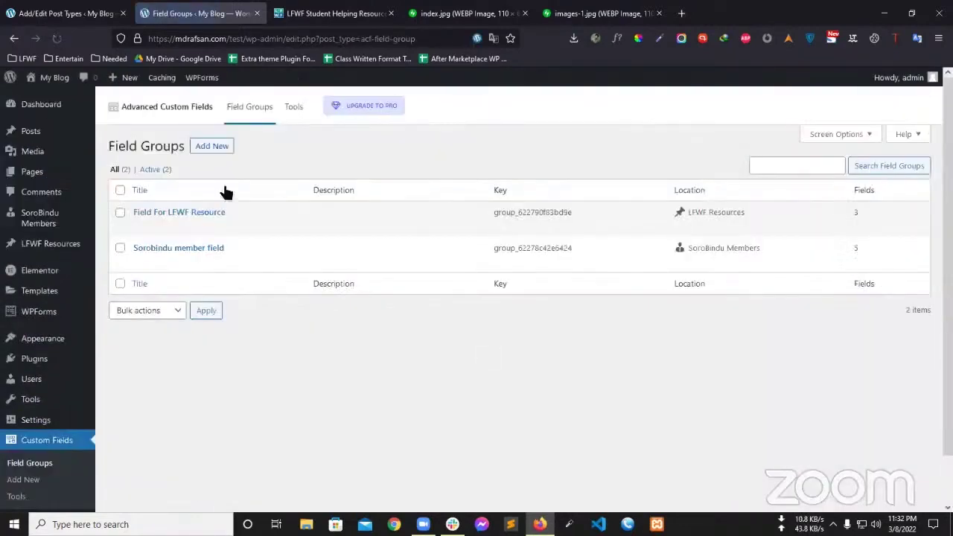
mouse_move(167, 217)
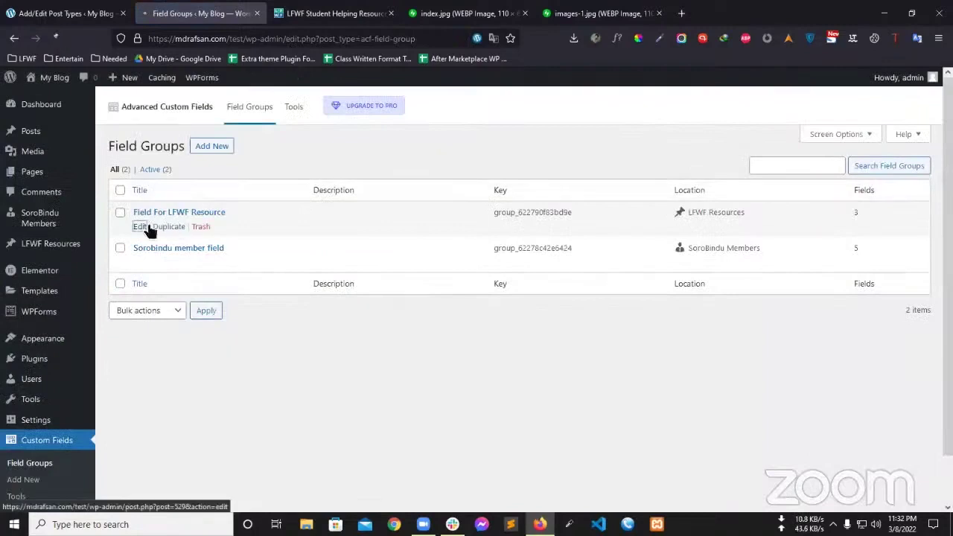
click(140, 226)
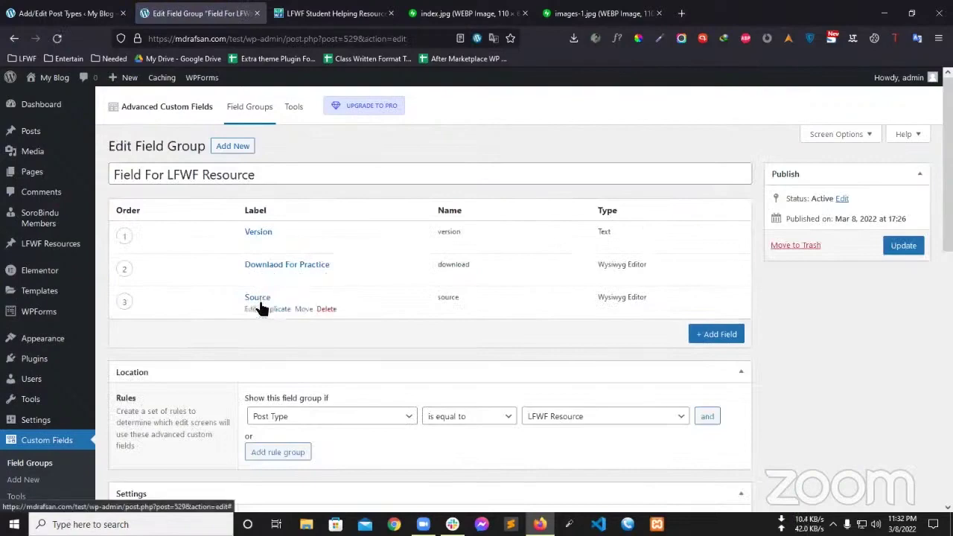
Step: Set the default value of the Downlaod For Practice field to "Download Now" and collapse the field's settings
click(250, 276)
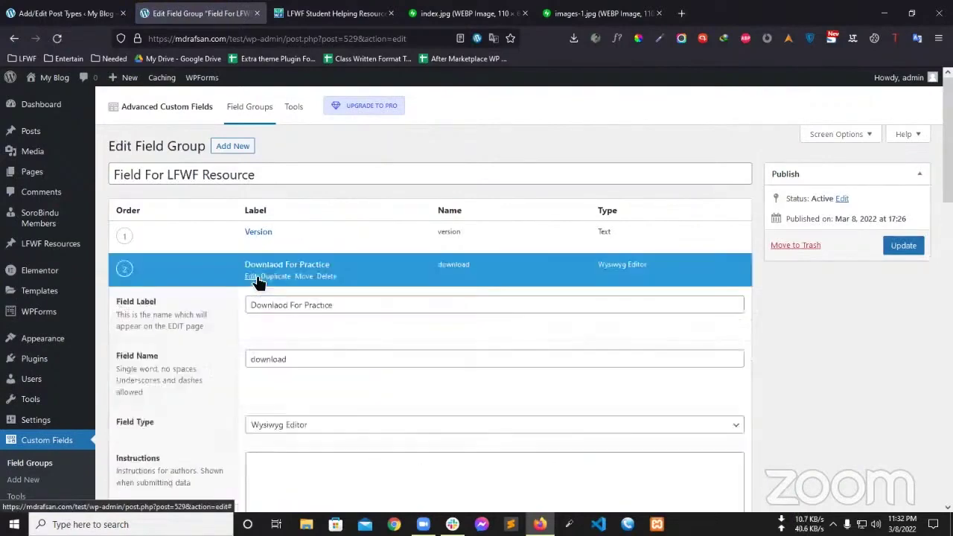
scroll(449, 277, down, 5)
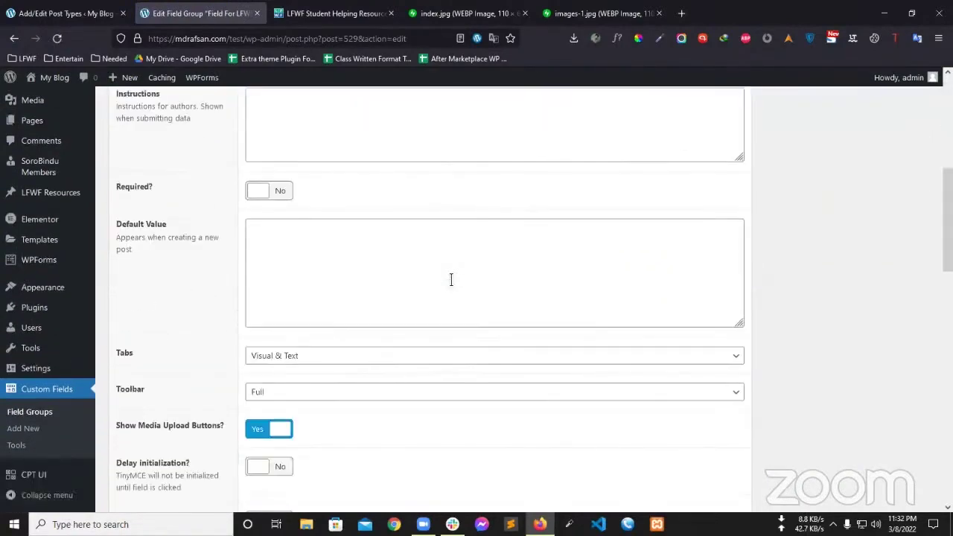
click(345, 267)
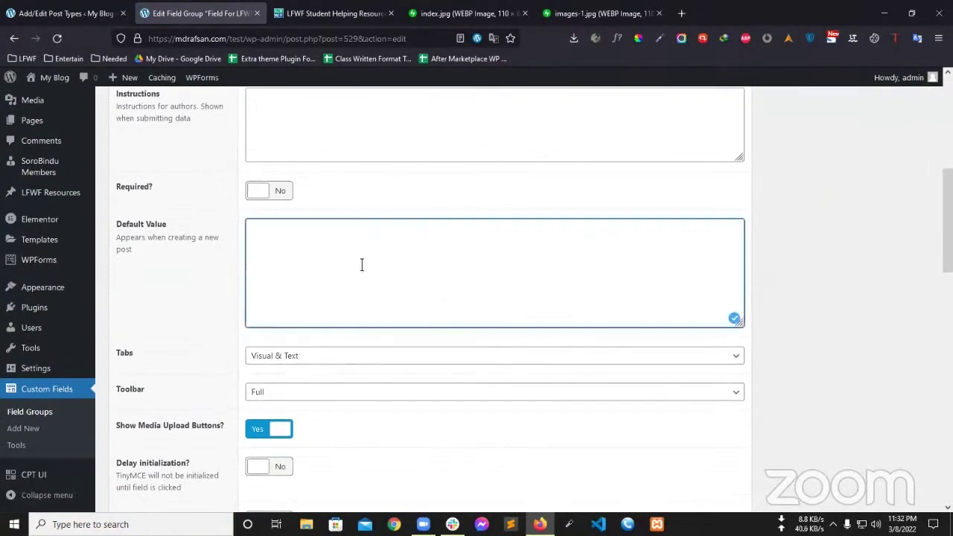
text(Get IT)
drag(293, 233, 236, 236)
click(348, 240)
key(BackSpace)
text(Download NO)
key(BackSpace)
key(BackSpace)
key(BackSpace)
click(836, 266)
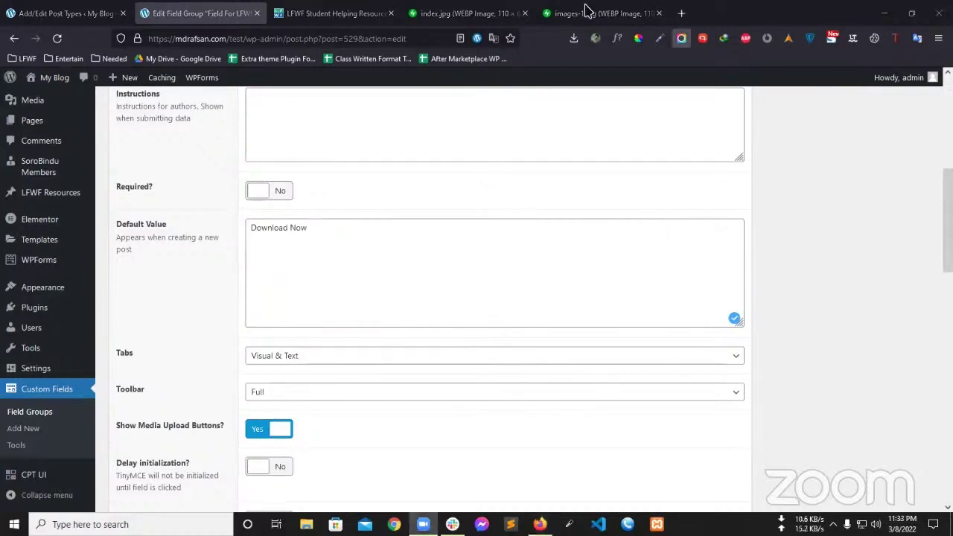
scroll(332, 303, up, 5)
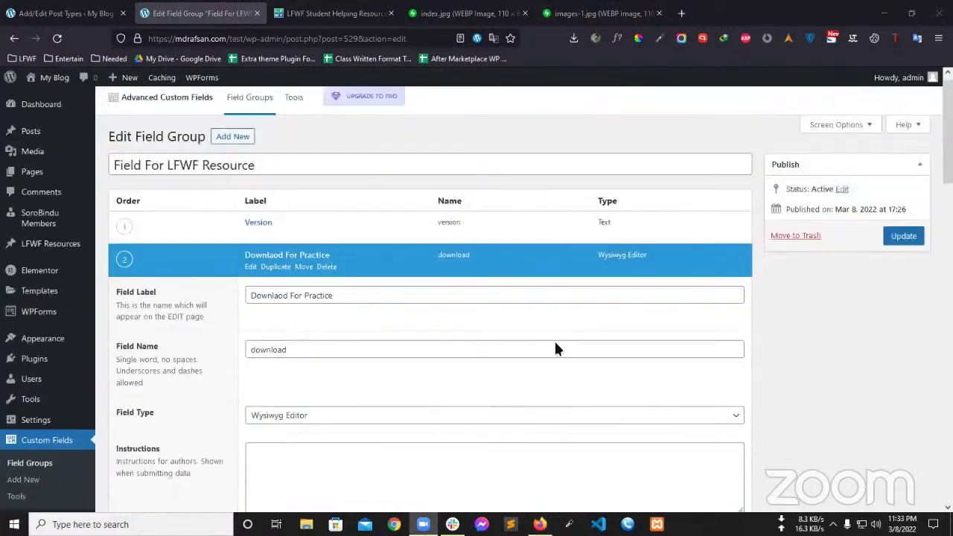
click(283, 278)
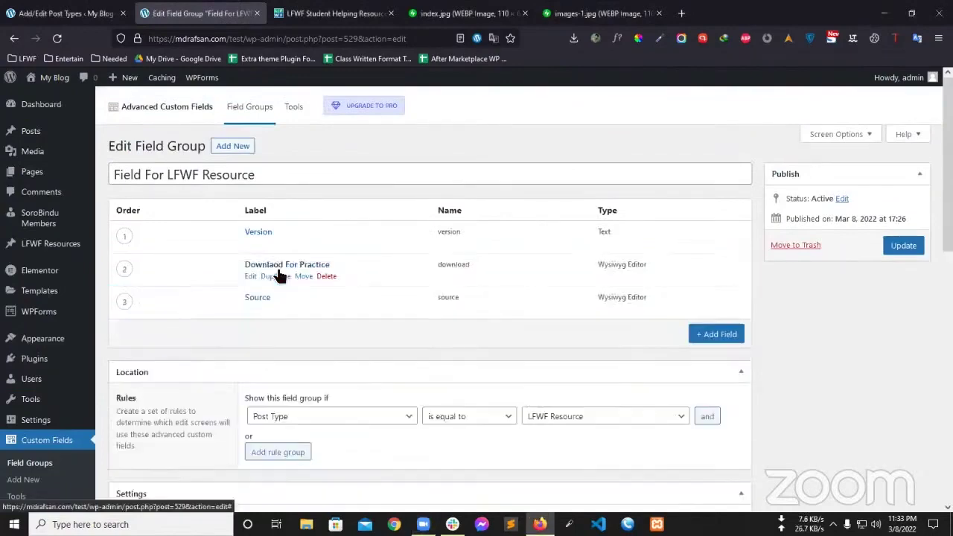
Step: Set the default value of the Source field to "Resource"
click(261, 299)
scroll(361, 302, down, 7)
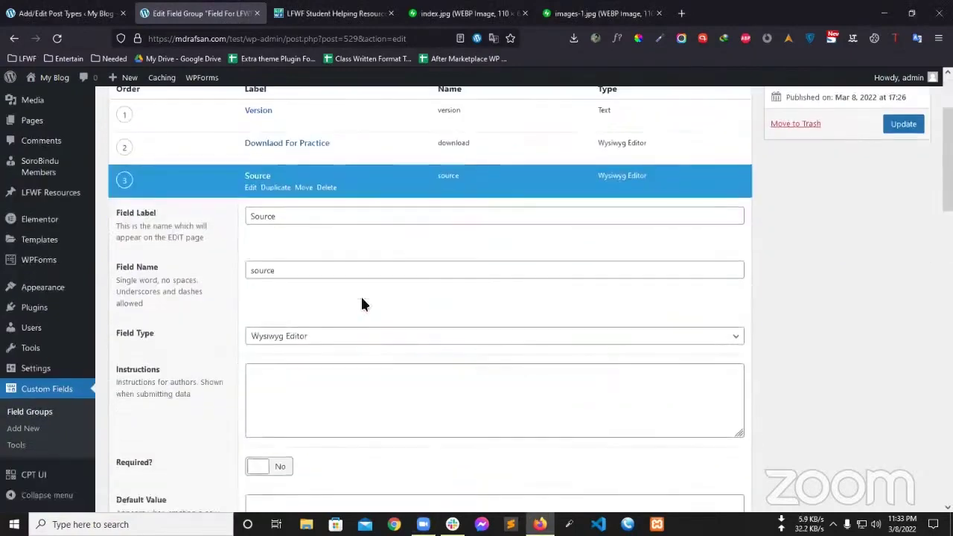
scroll(353, 297, up, 3)
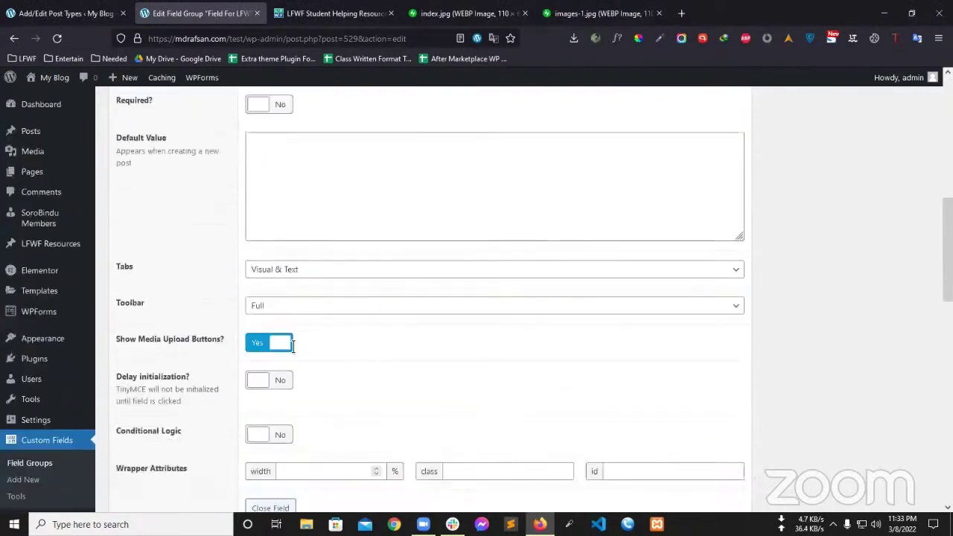
click(313, 337)
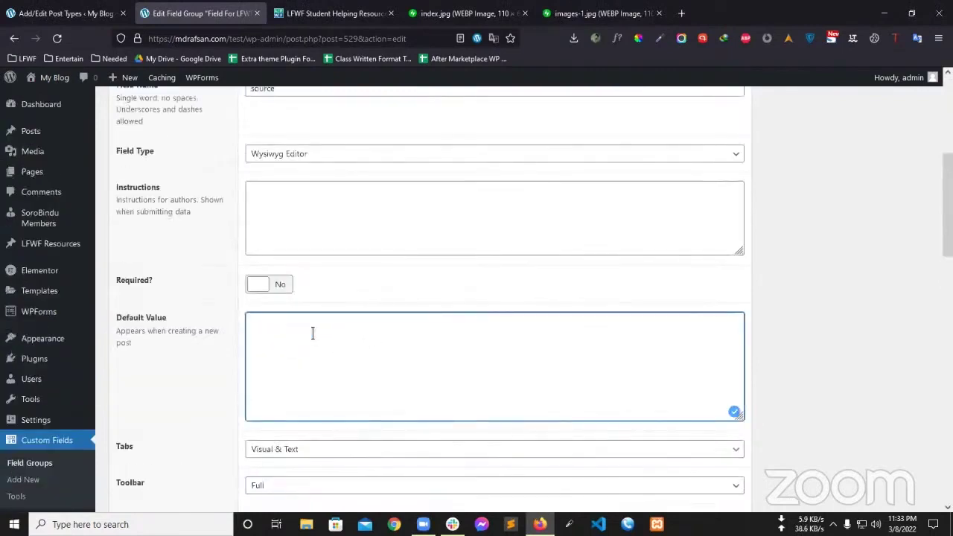
text(Res)
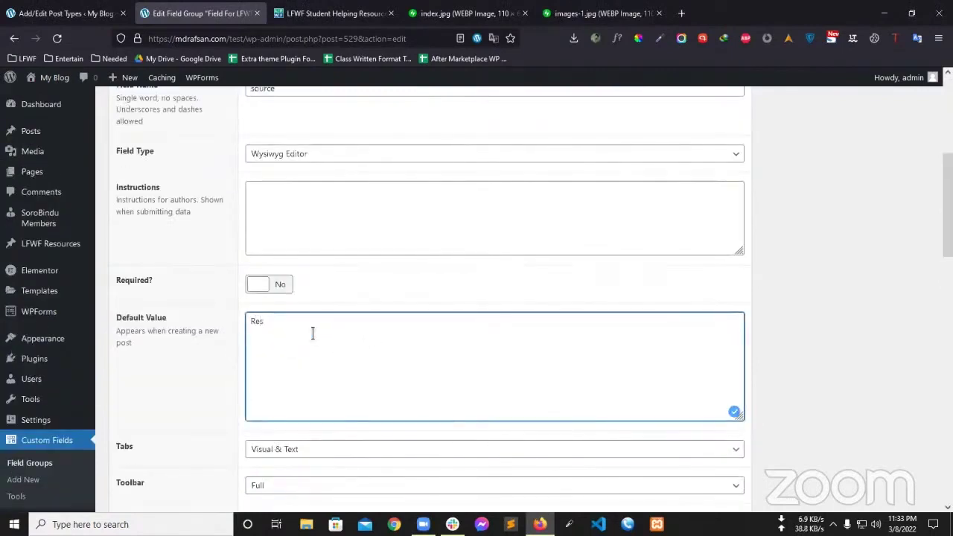
text(ource)
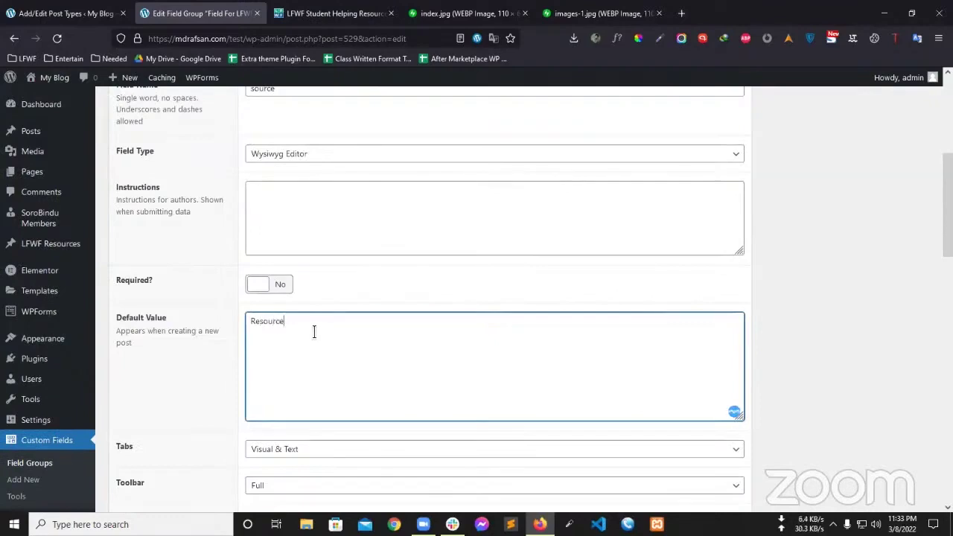
Step: Save the changes to the Field For LFWF Resource field group
scroll(619, 296, down, 8)
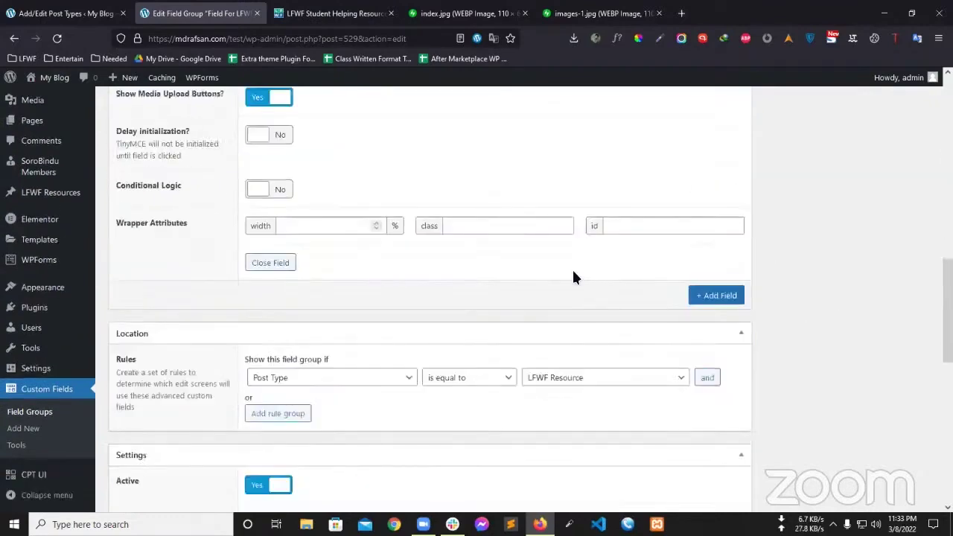
scroll(684, 334, up, 8)
scroll(811, 298, up, 10)
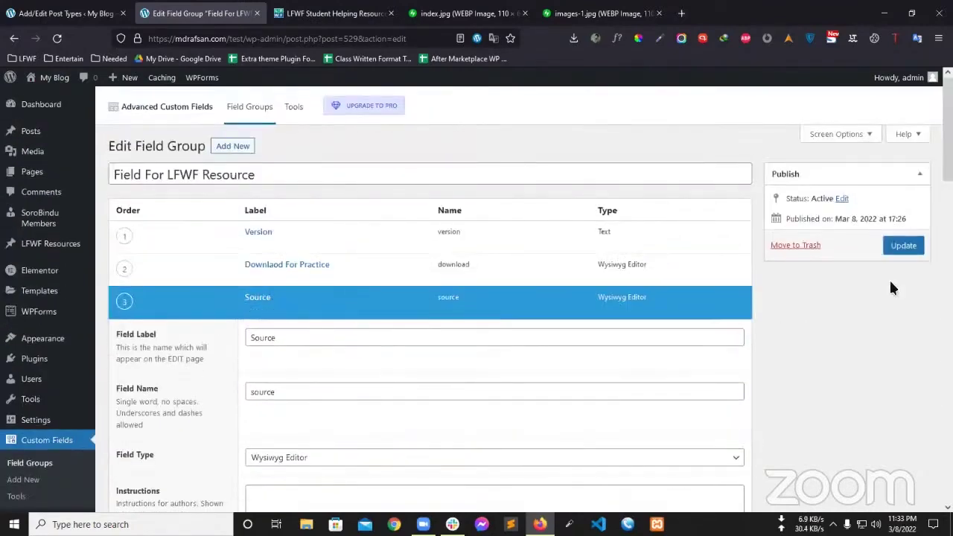
click(903, 245)
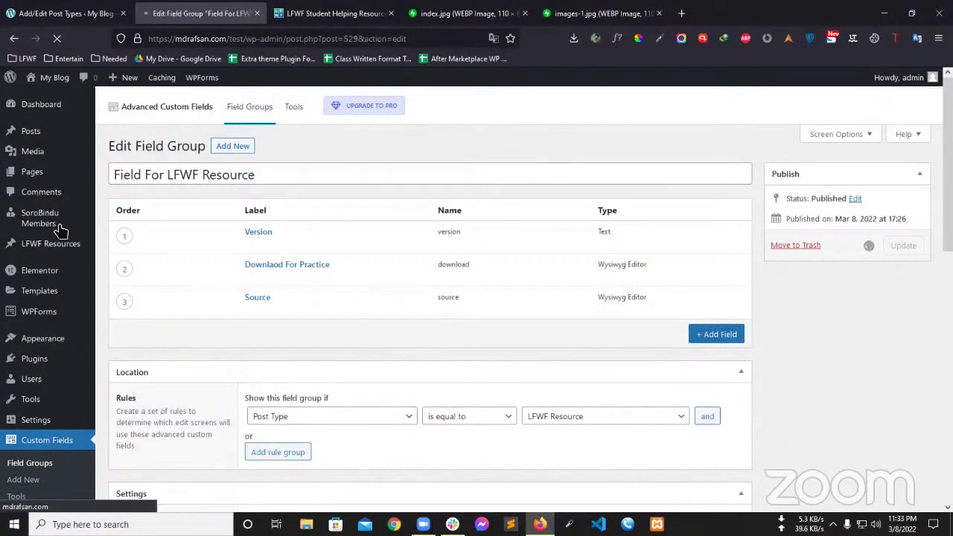
Step: Open a new LFWF Resource form in a separate tab and check the default text of the download and source fields
mouse_move(59, 244)
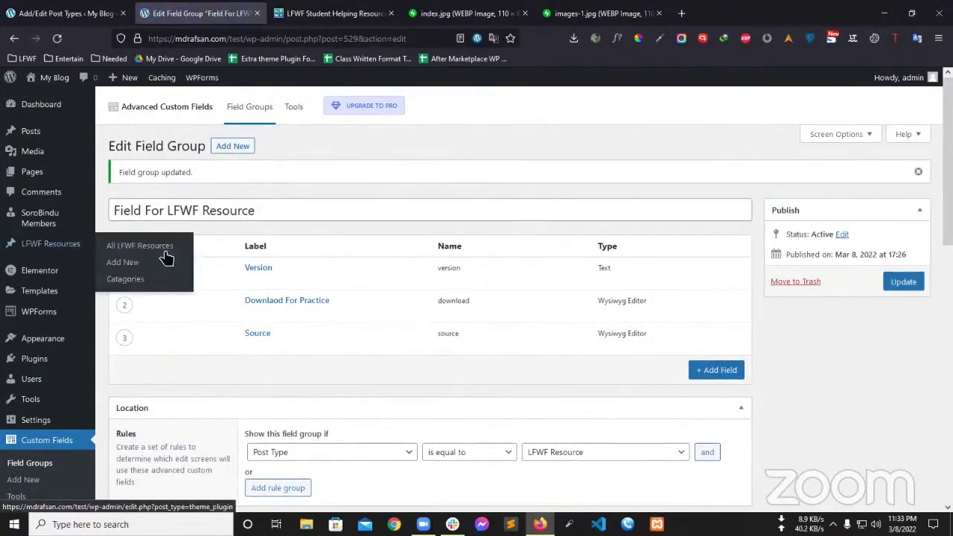
right_click(141, 262)
click(186, 226)
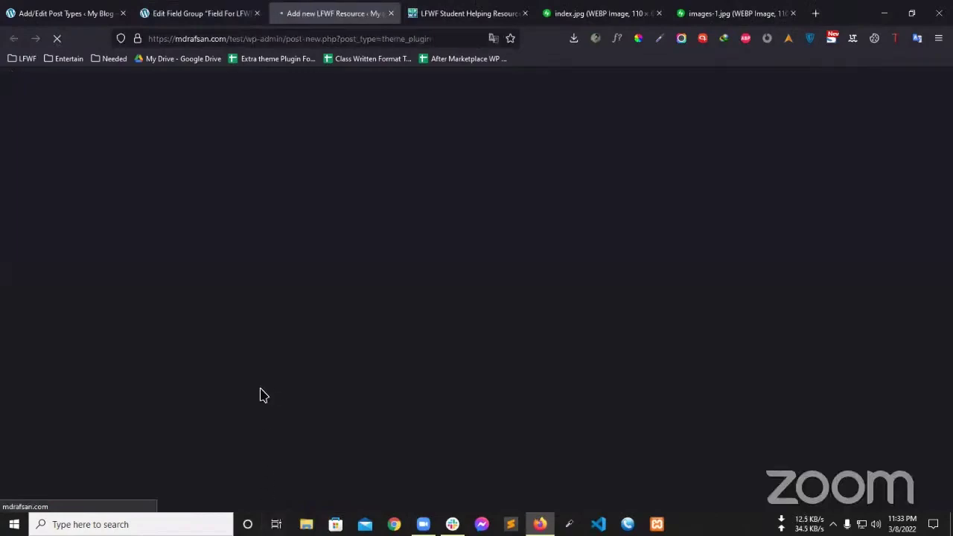
scroll(421, 254, down, 5)
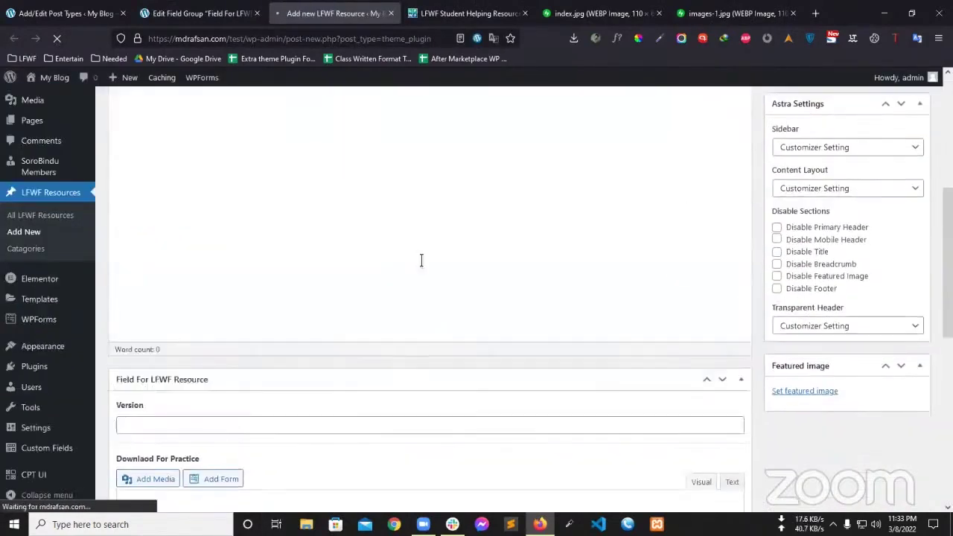
scroll(342, 261, down, 3)
scroll(372, 264, down, 3)
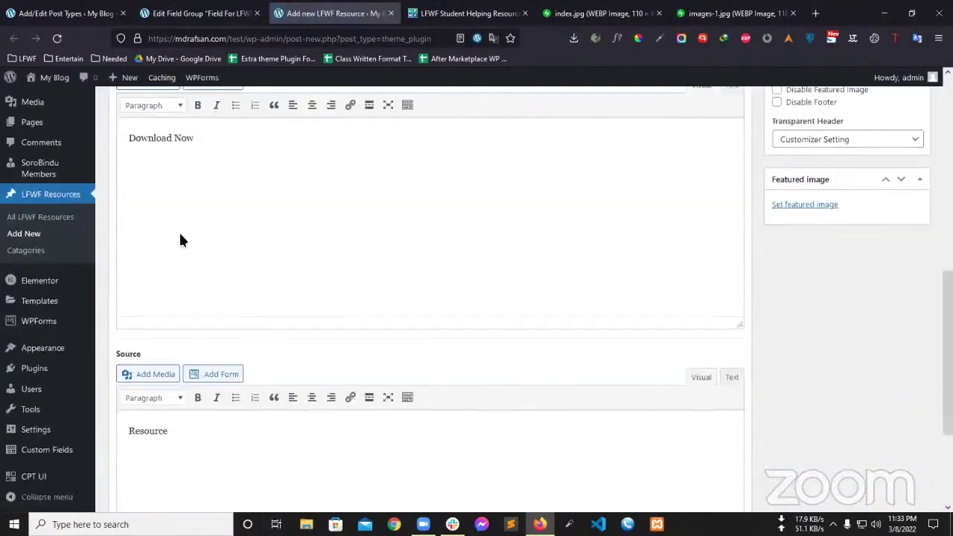
scroll(322, 279, down, 2)
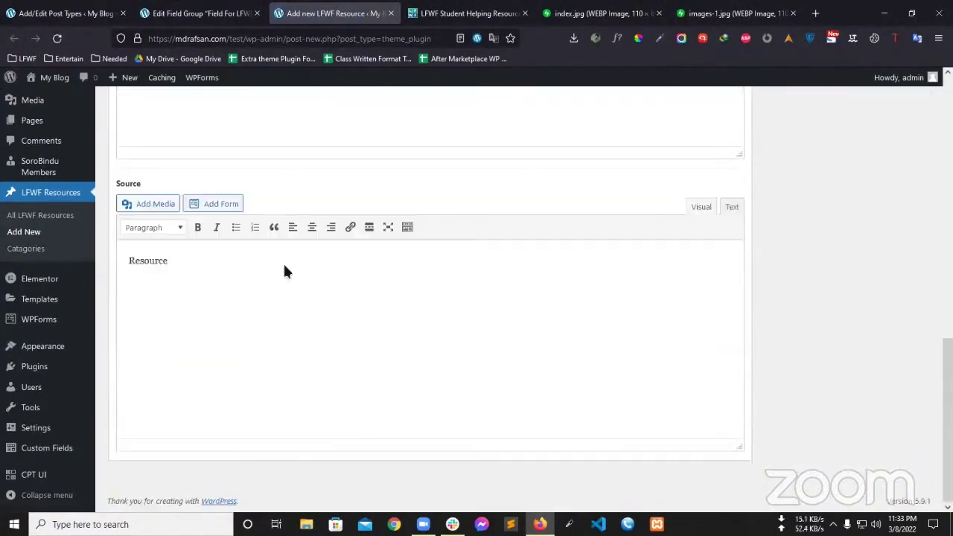
scroll(236, 276, up, 4)
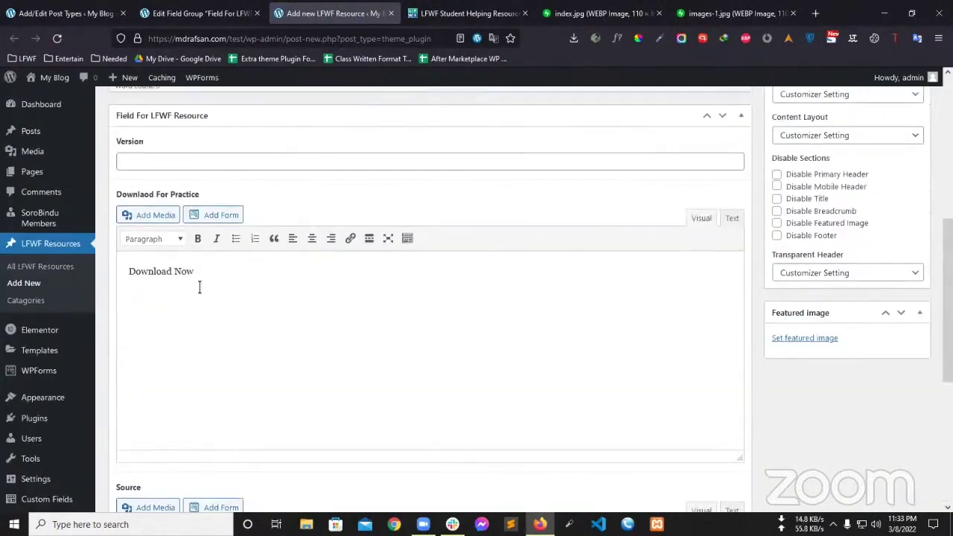
drag(195, 271, 137, 267)
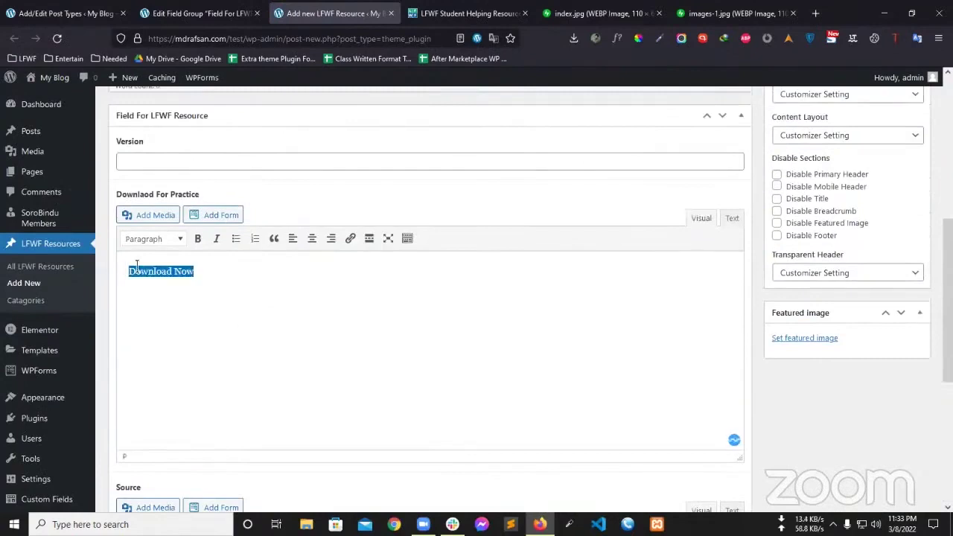
click(349, 238)
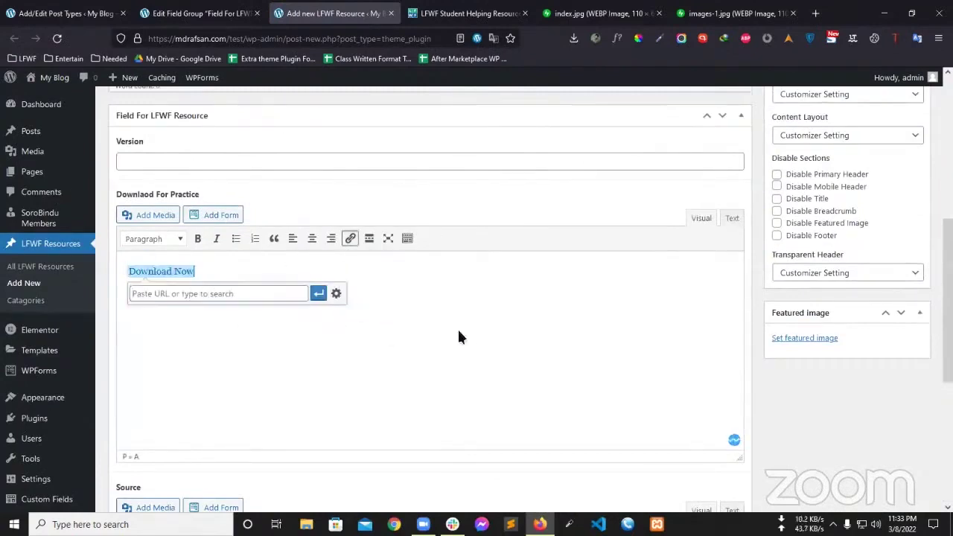
key(Escape)
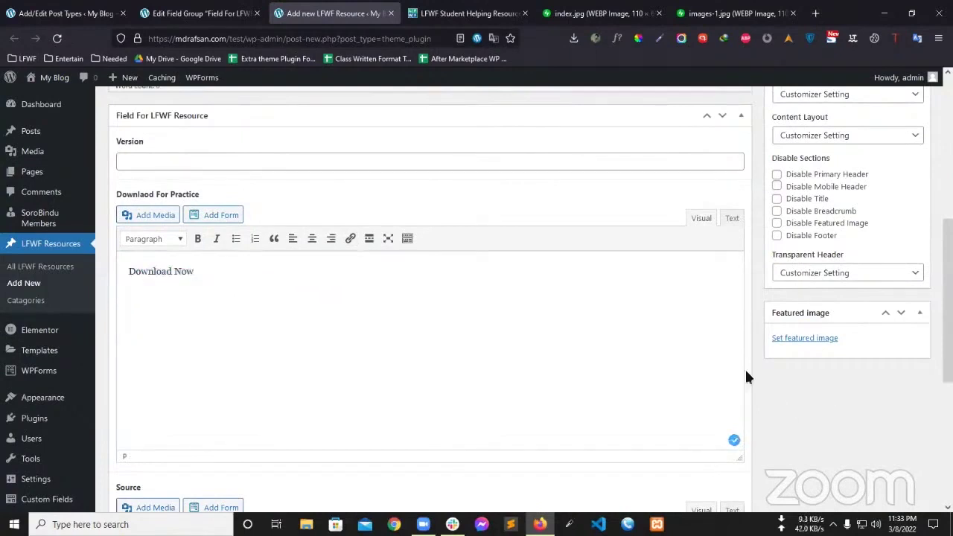
Step: Leave the new resource form without saving and open the list of all LFWF Resources
click(64, 269)
click(496, 315)
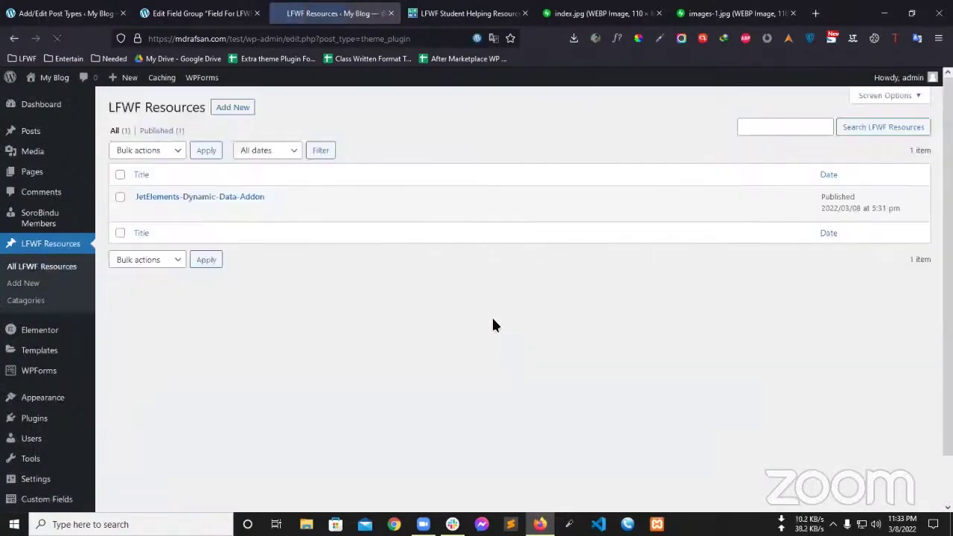
Step: Open the JetElements-Dynamic-Data-Addon resource for editing and check its custom fields for download and source text
mouse_move(124, 196)
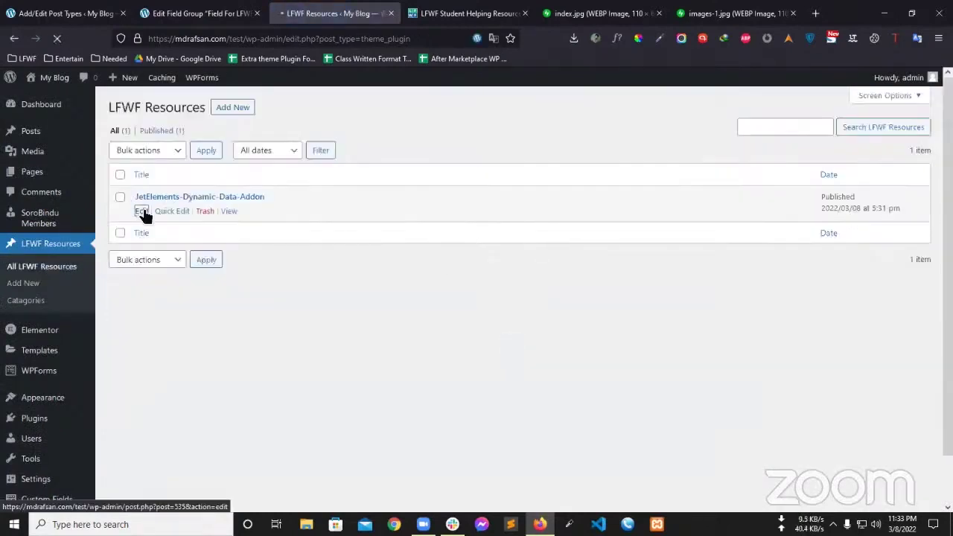
click(141, 212)
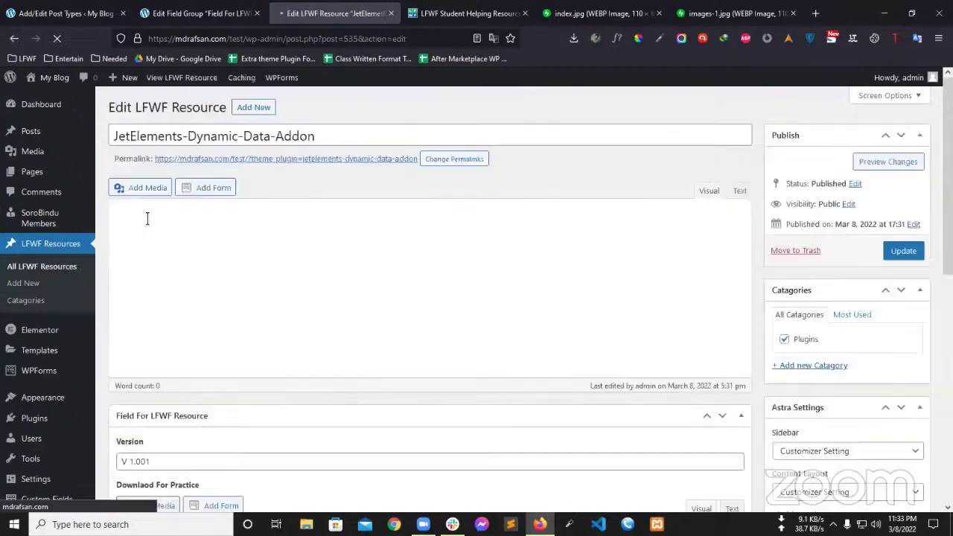
scroll(521, 255, down, 3)
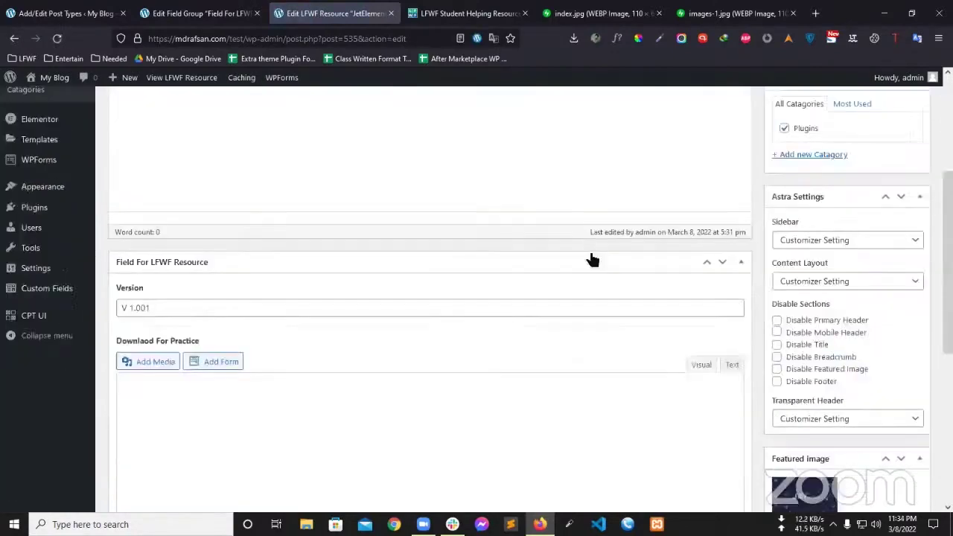
scroll(521, 259, down, 4)
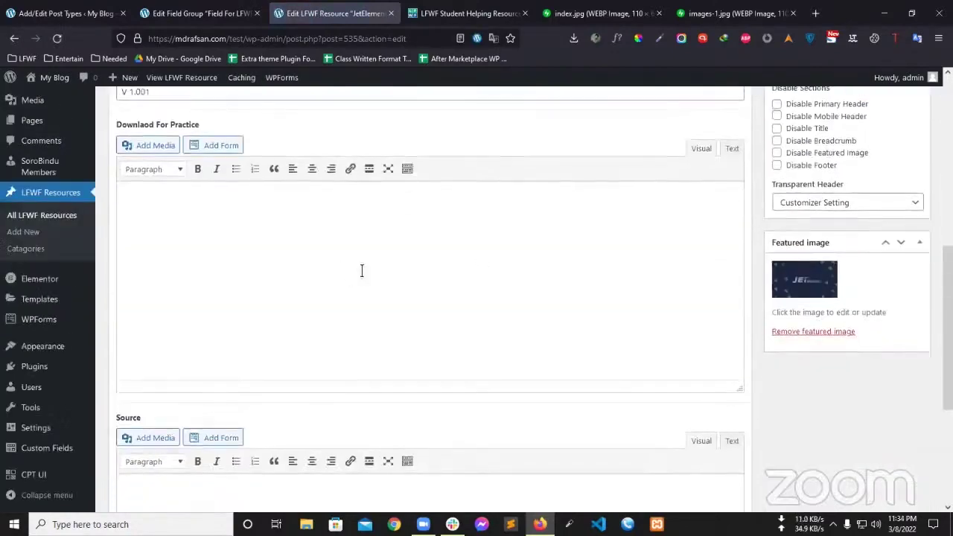
scroll(288, 306, down, 3)
scroll(298, 313, up, 7)
scroll(297, 317, down, 4)
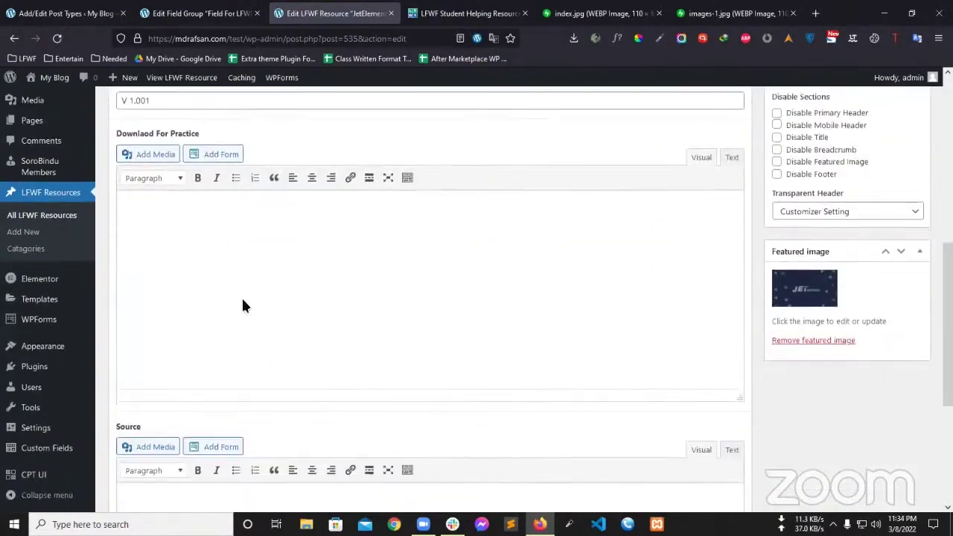
Step: Enter "Download Now" in the resource's Downlaod For Practice field
click(243, 304)
scroll(336, 250, up, 2)
scroll(335, 290, up, 4)
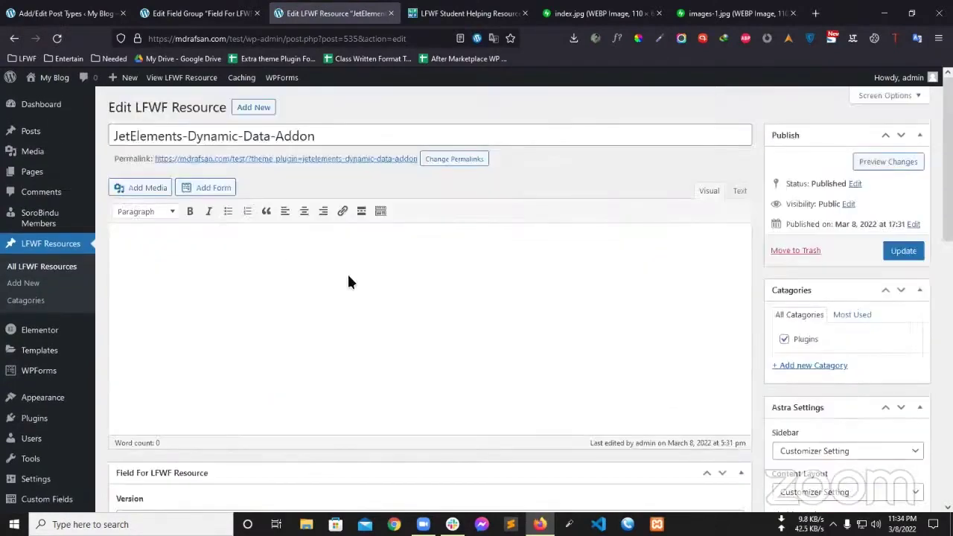
scroll(313, 297, down, 4)
scroll(287, 317, up, 4)
scroll(450, 254, down, 4)
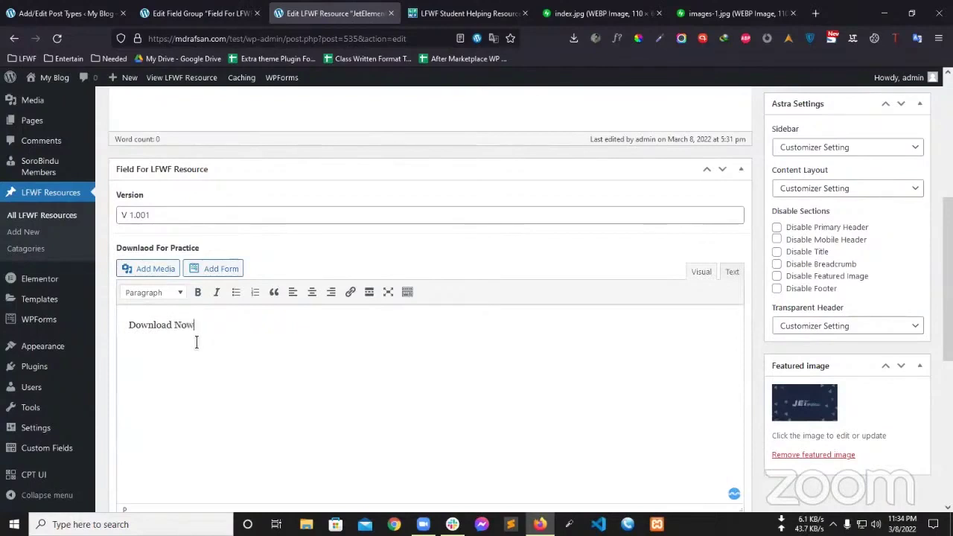
Step: Enter "Source" in the resource's Source field and review the filled-in fields
scroll(317, 320, down, 5)
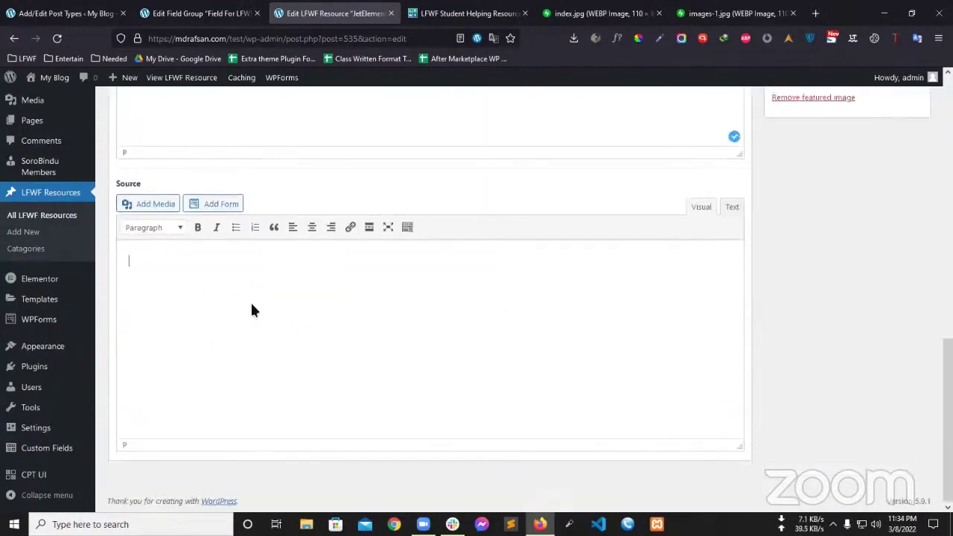
text(Source)
scroll(336, 312, up, 5)
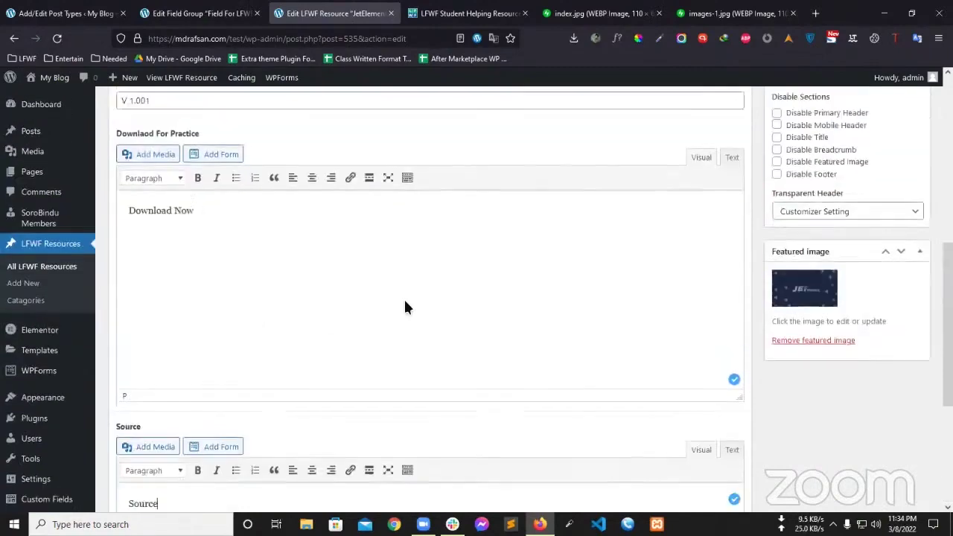
scroll(320, 223, up, 3)
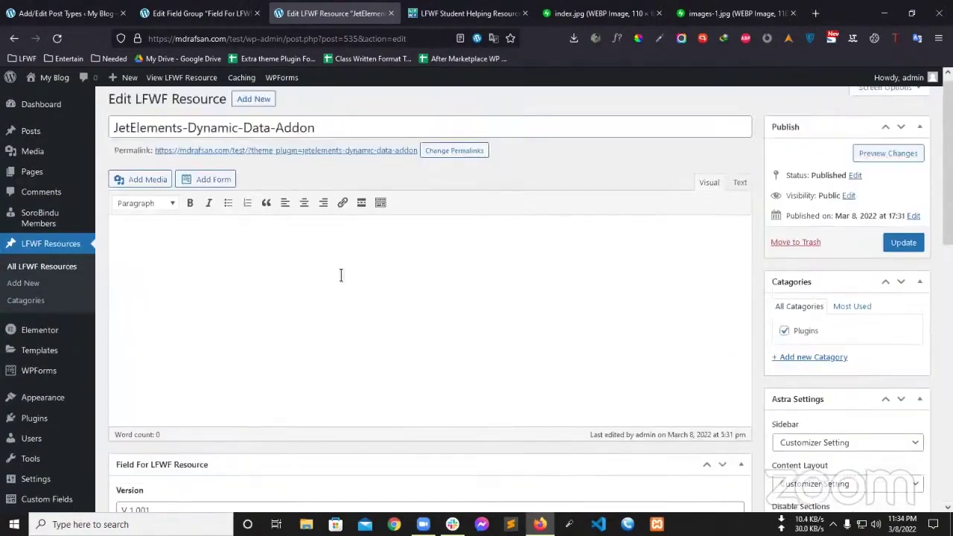
scroll(484, 282, down, 3)
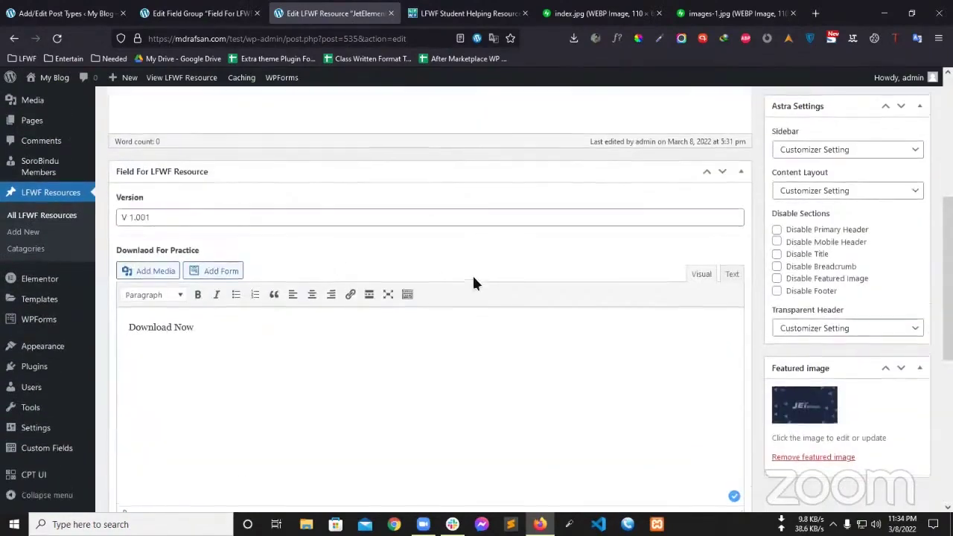
scroll(320, 238, down, 3)
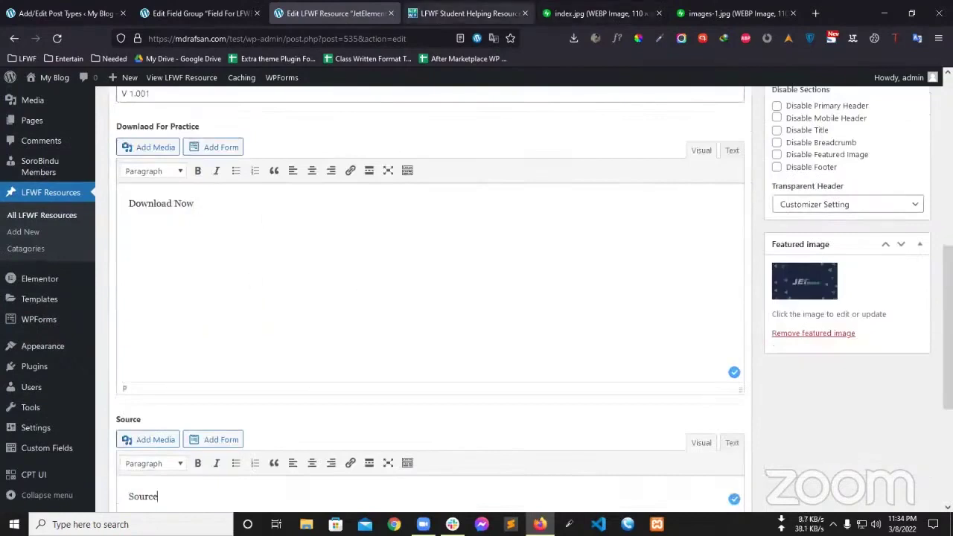
Step: On the LFWF Student Helping Resource page, open the practice download of JetElements-Dynamic-Data-Addon and copy its Google Drive link
click(465, 14)
click(624, 283)
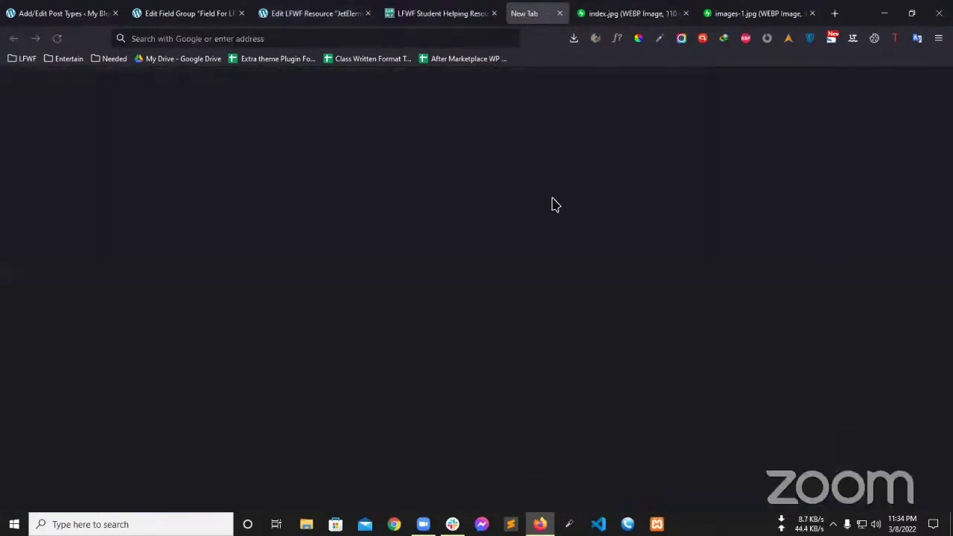
click(393, 38)
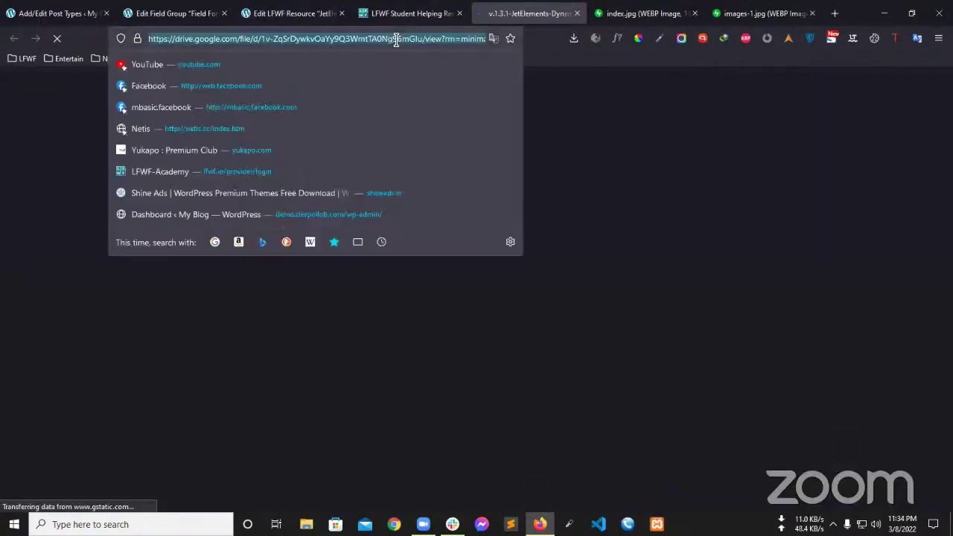
right_click(395, 39)
click(423, 16)
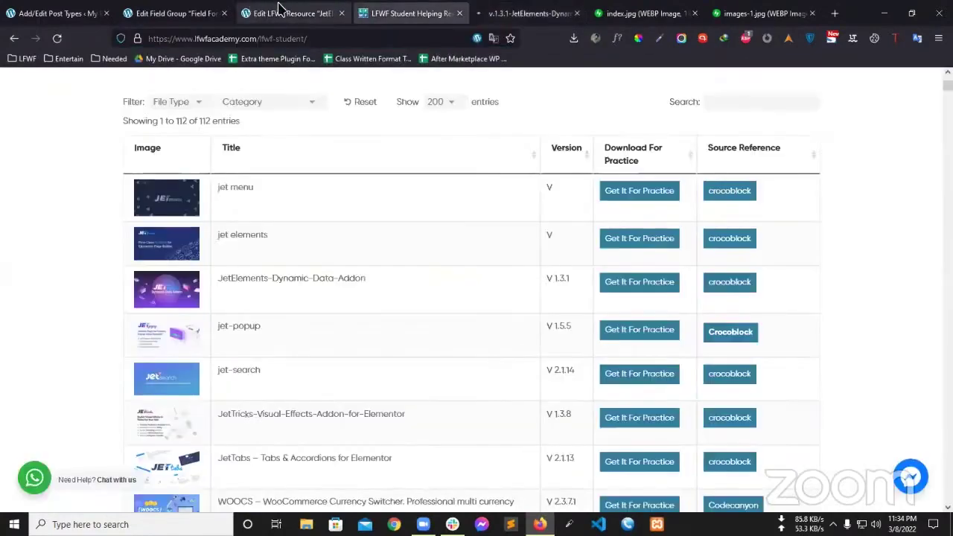
Step: Back in the resource being edited, link the "Download Now" text to the copied Google Drive URL
click(276, 12)
drag(198, 204, 121, 204)
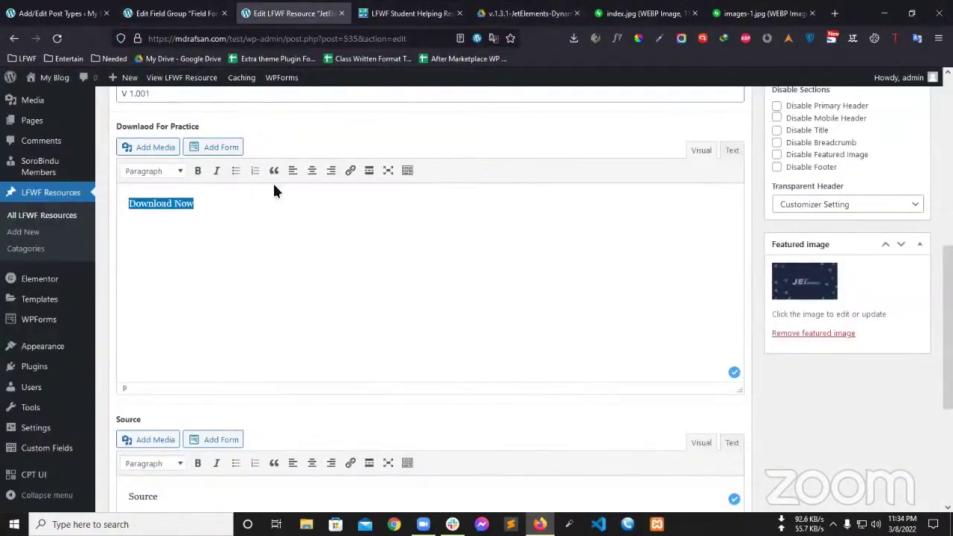
click(351, 172)
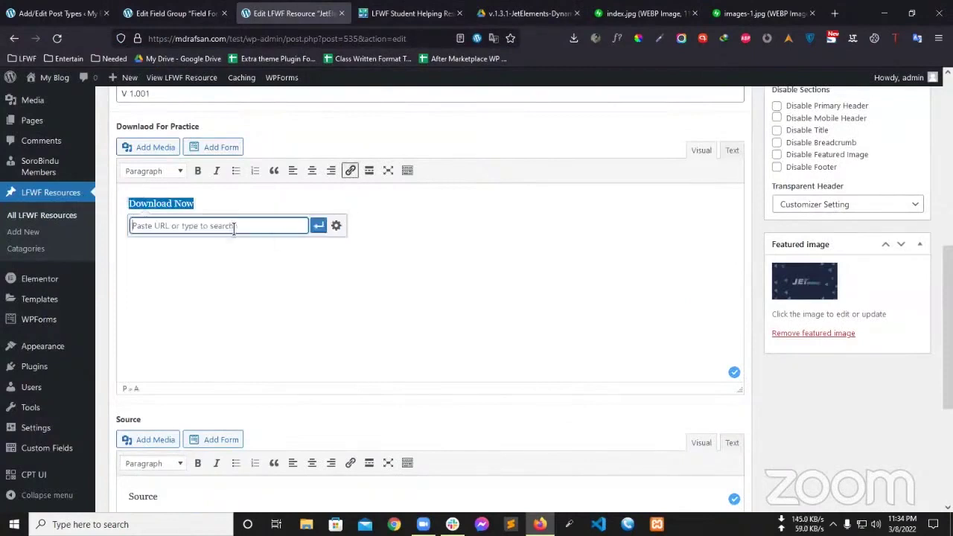
key(ctrl+v)
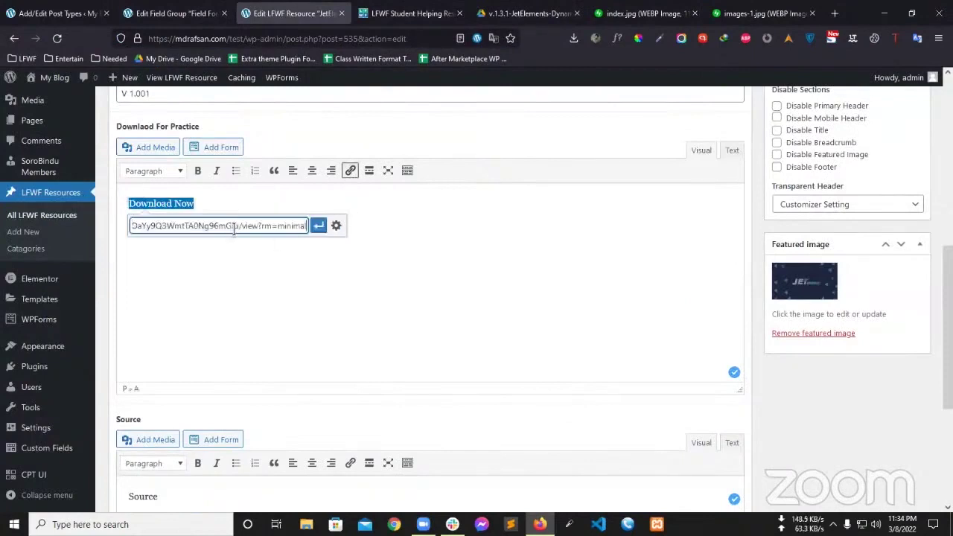
click(319, 227)
Step: Open the crocoblock source reference of JetElements-Dynamic-Data-Addon from the resource table, copy its URL and close that page
click(405, 13)
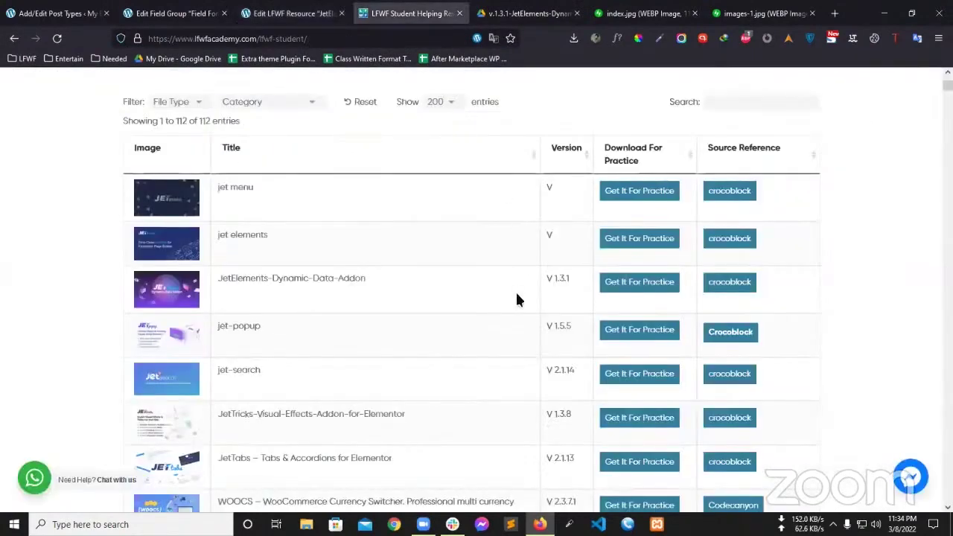
click(717, 283)
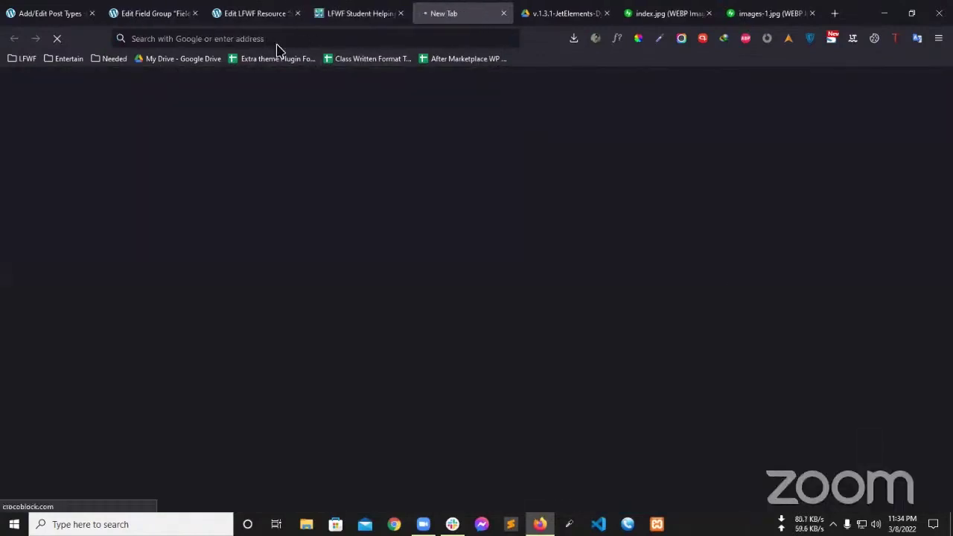
click(353, 40)
right_click(357, 38)
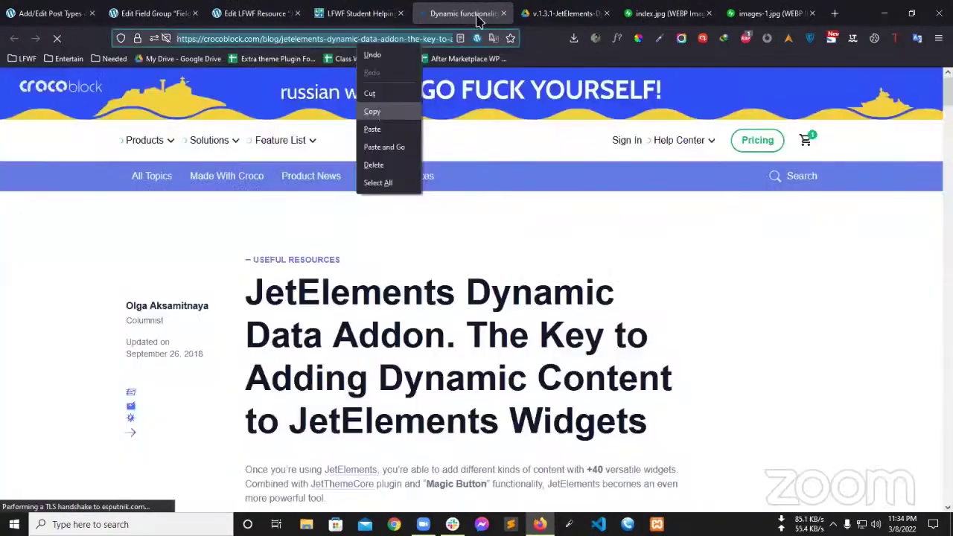
click(387, 93)
click(503, 13)
Step: Link the "Source" text in the Source field to the copied crocoblock URL and update the resource
click(246, 13)
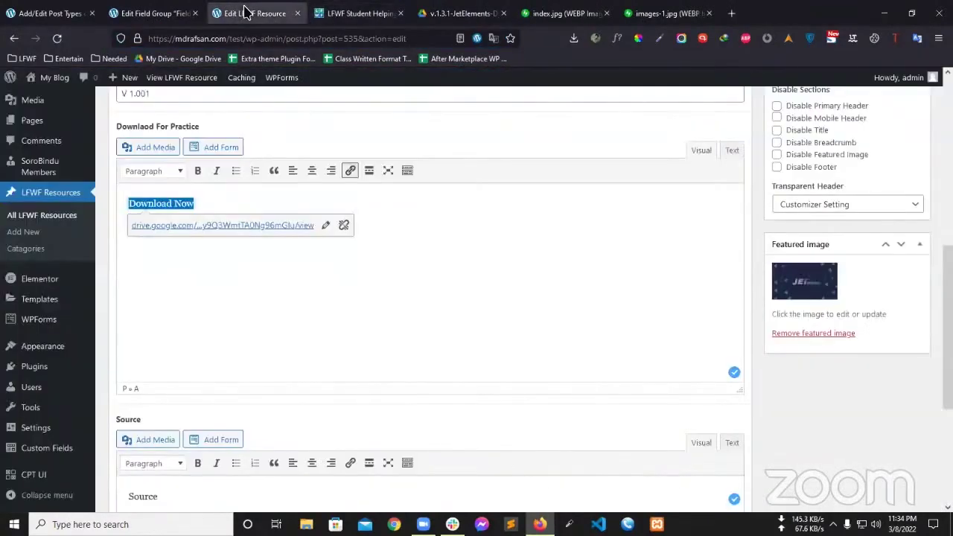
scroll(353, 328, down, 2)
scroll(400, 325, down, 5)
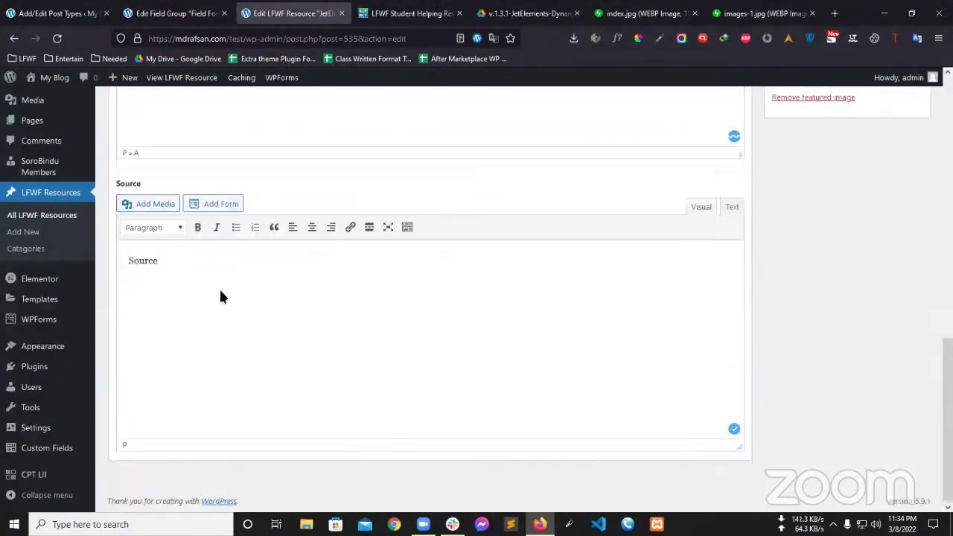
drag(183, 262, 128, 260)
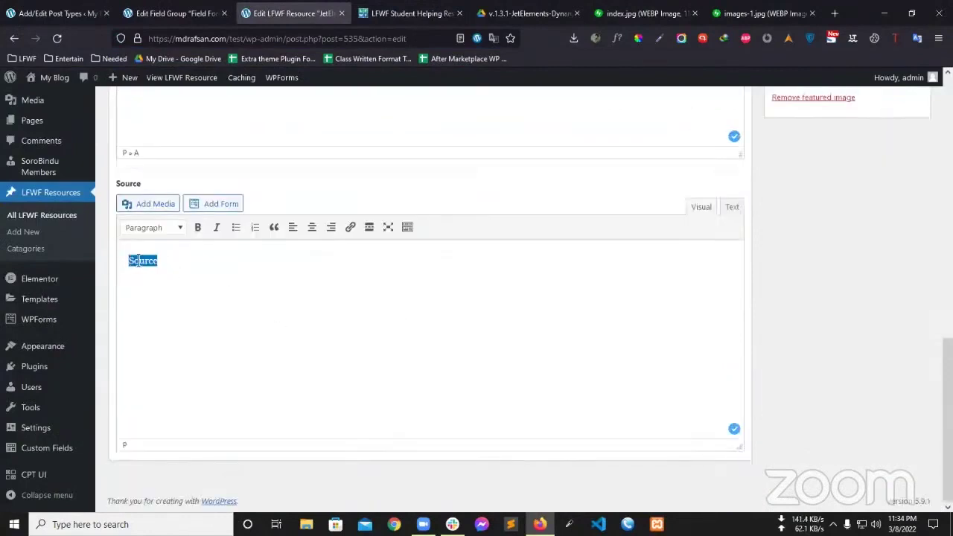
click(350, 227)
key(ctrl+v)
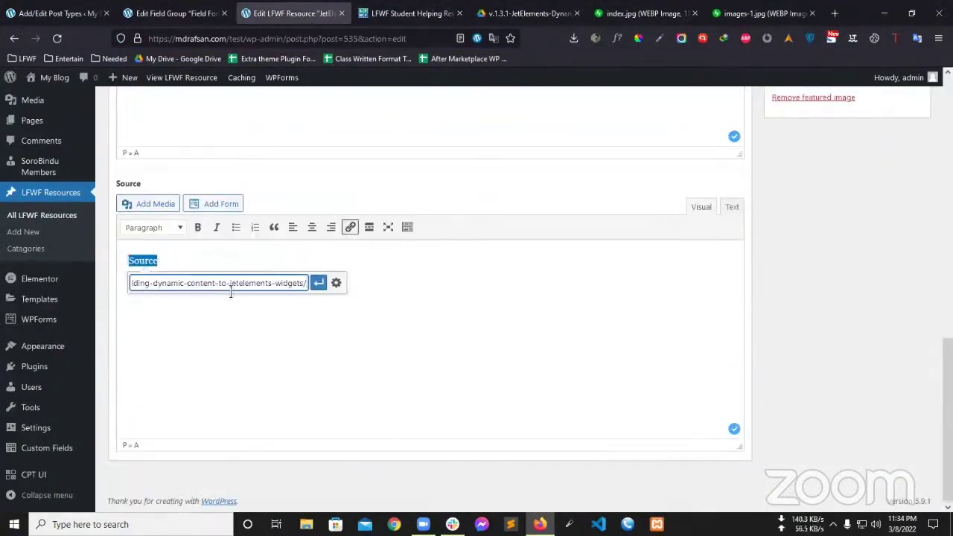
click(318, 283)
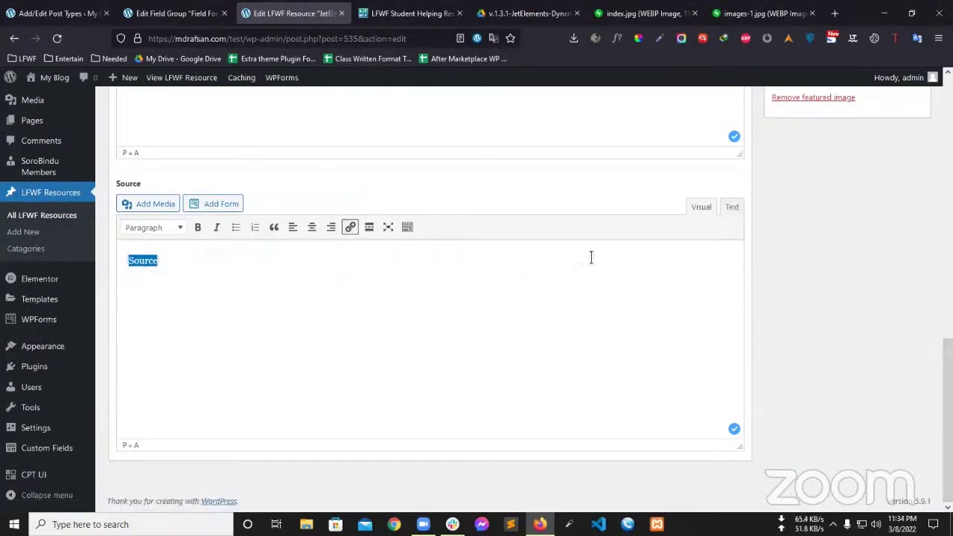
scroll(322, 256, up, 10)
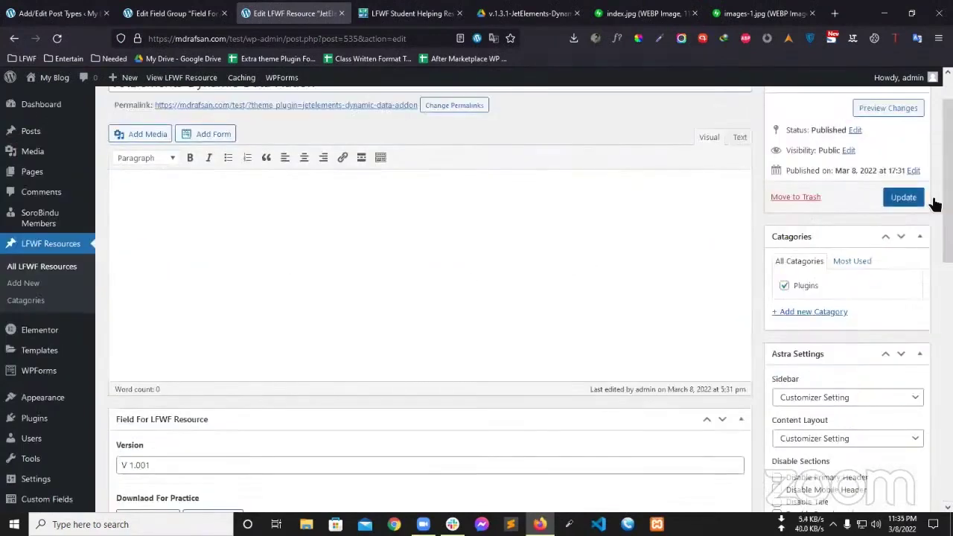
click(908, 200)
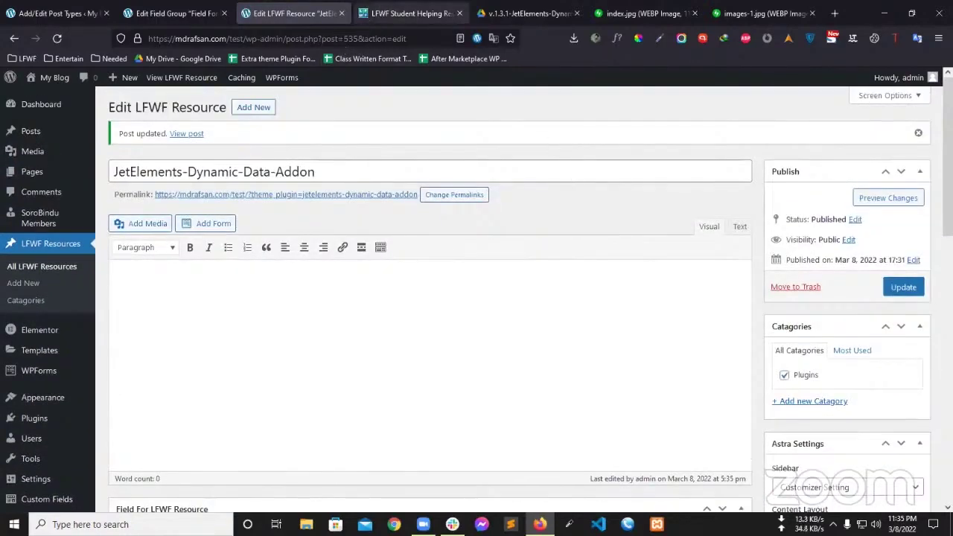
Step: Examine the LFWF Student Helping Resource table, its columns and its plugin entries
click(409, 13)
scroll(335, 405, up, 3)
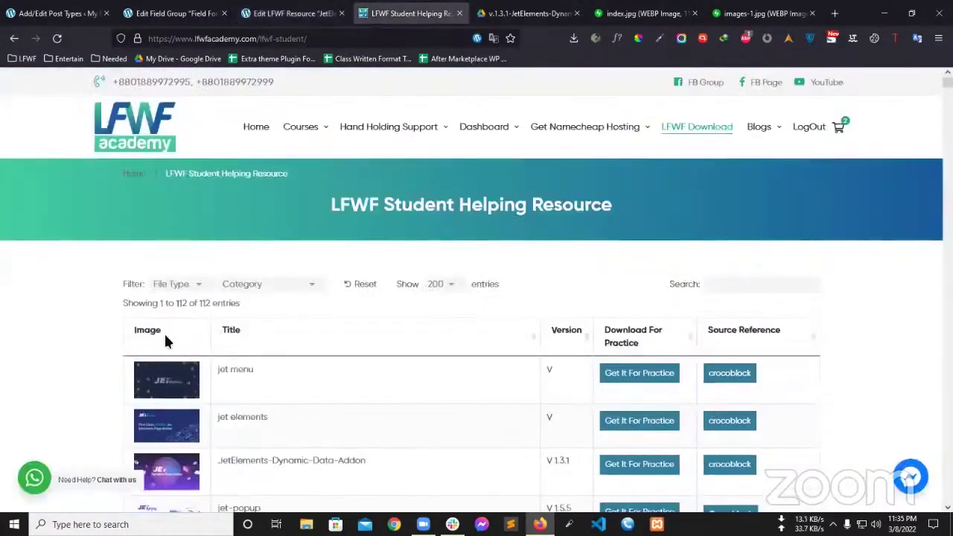
scroll(166, 340, down, 5)
scroll(499, 330, down, 13)
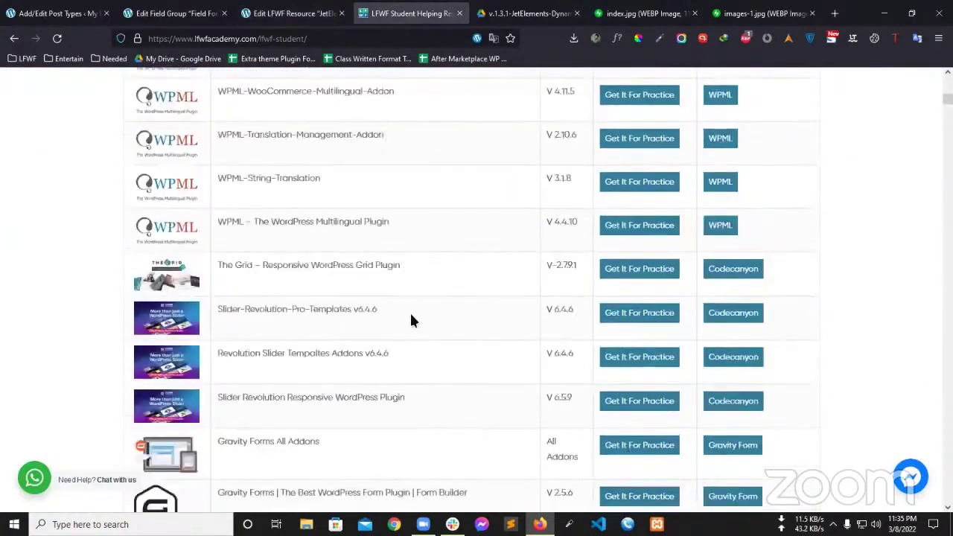
scroll(382, 311, up, 15)
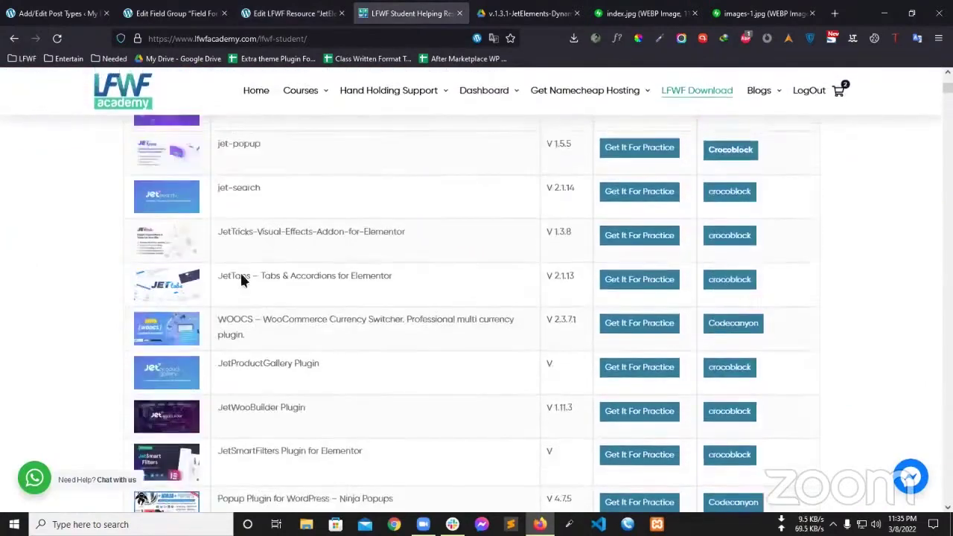
scroll(541, 262, down, 4)
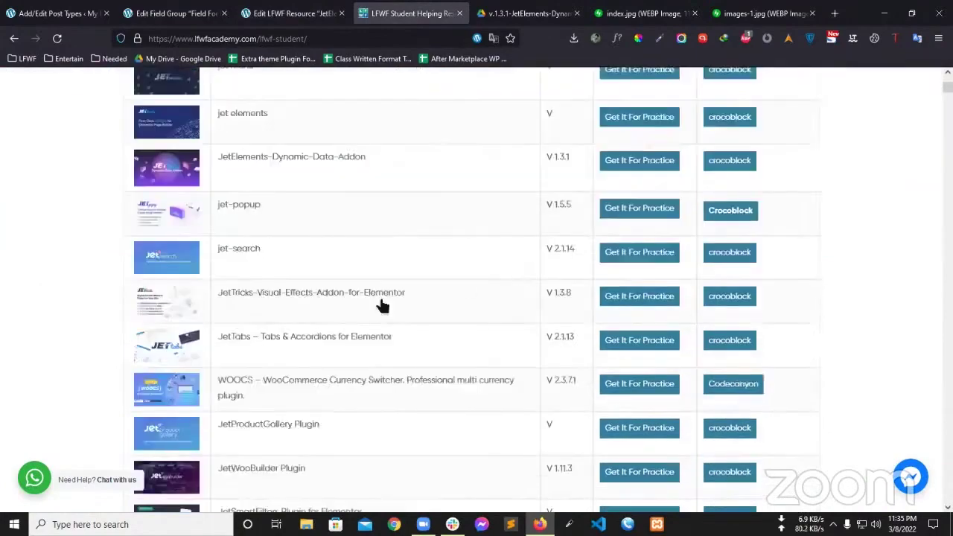
scroll(383, 304, up, 5)
scroll(166, 268, down, 5)
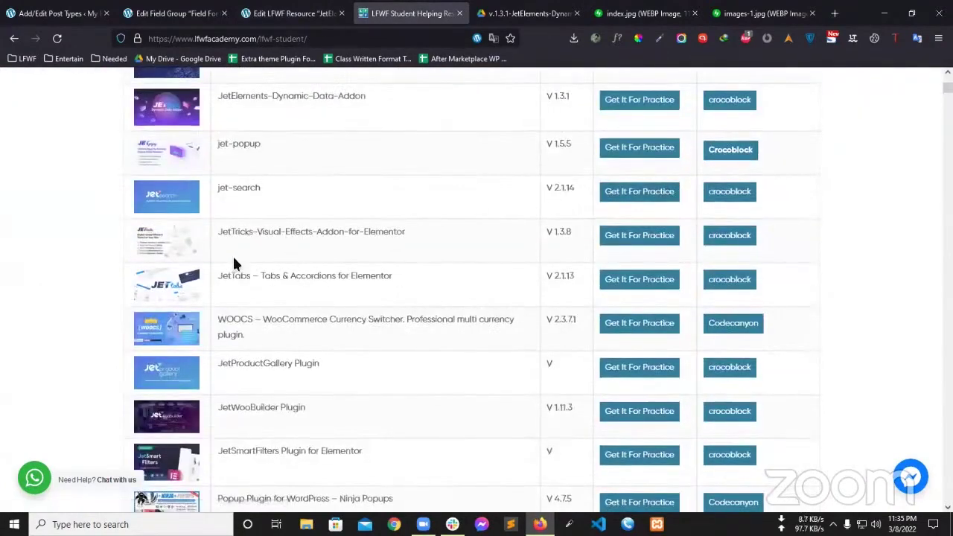
scroll(439, 281, up, 4)
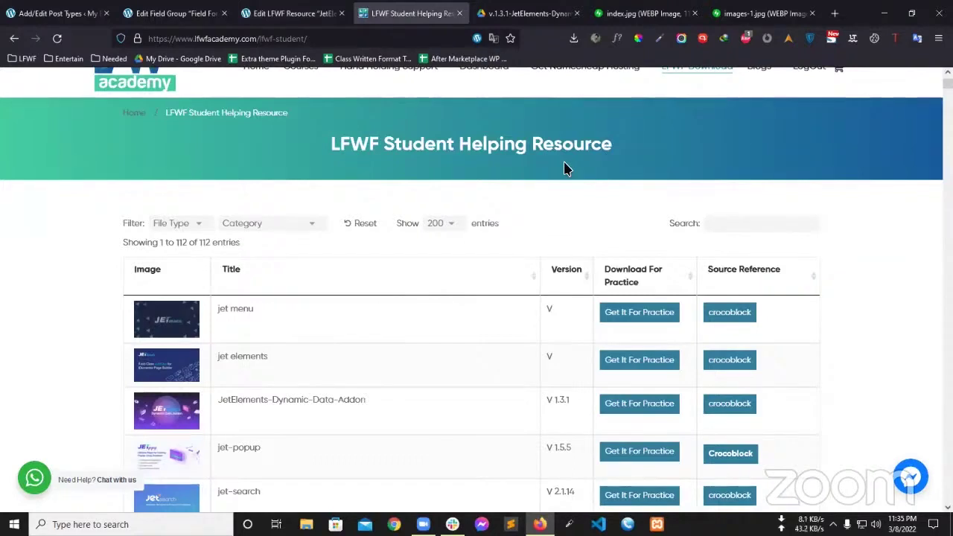
Step: Close the two plugin image pages and return to the LFWF Student Helping Resource page
click(683, 12)
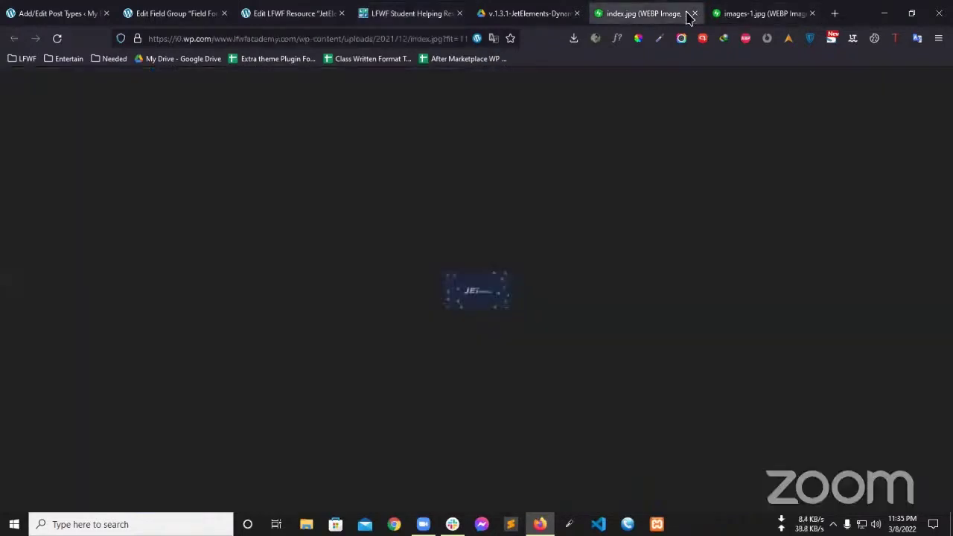
click(693, 18)
click(695, 18)
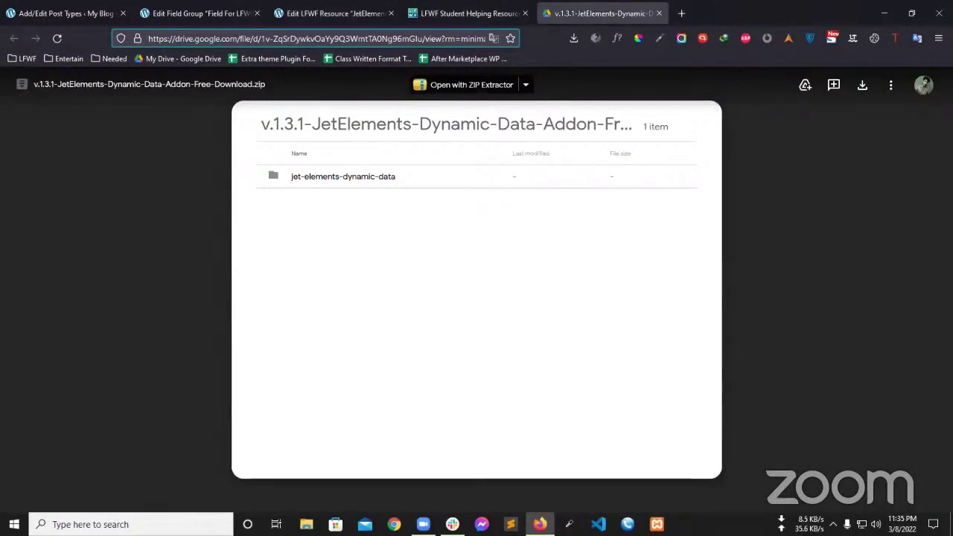
click(465, 13)
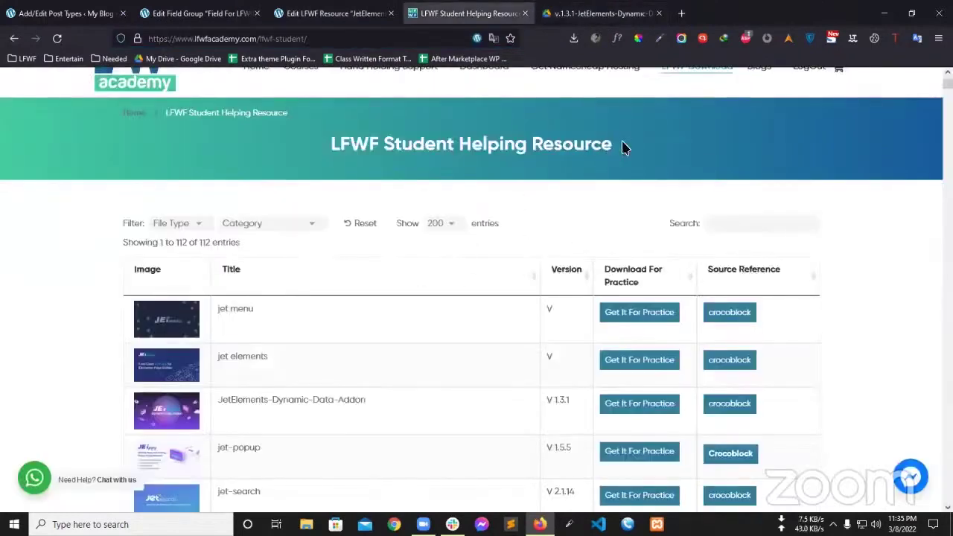
drag(622, 146, 395, 146)
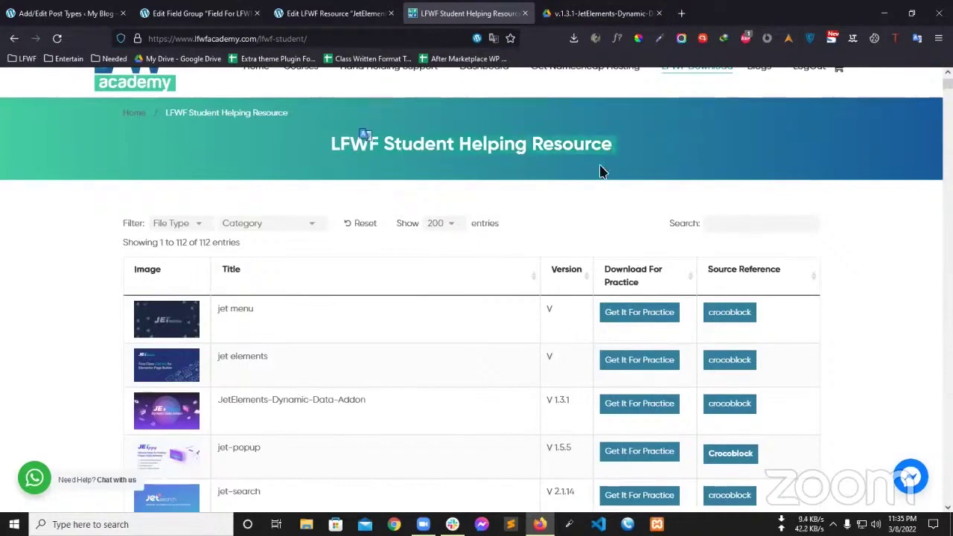
scroll(539, 365, down, 3)
scroll(550, 376, up, 5)
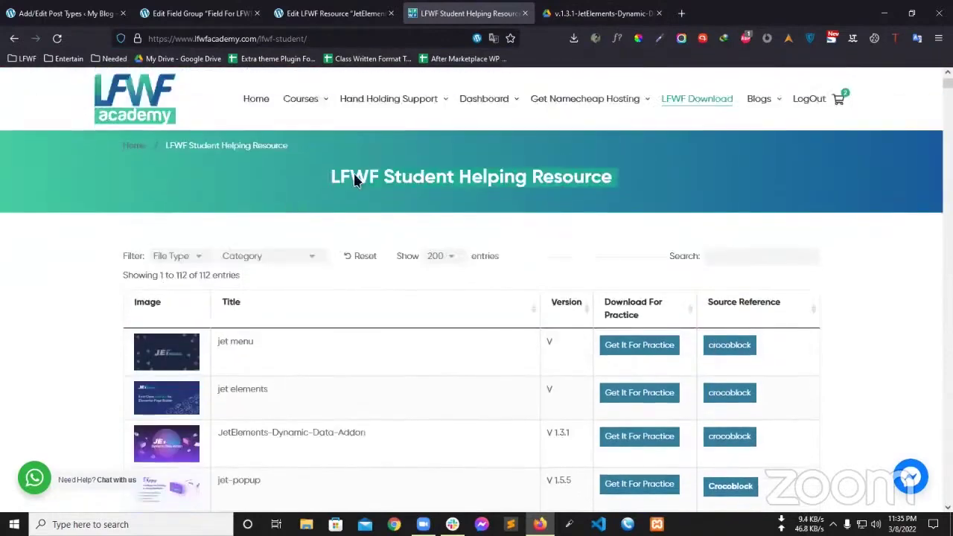
scroll(468, 257, down, 4)
scroll(468, 277, up, 4)
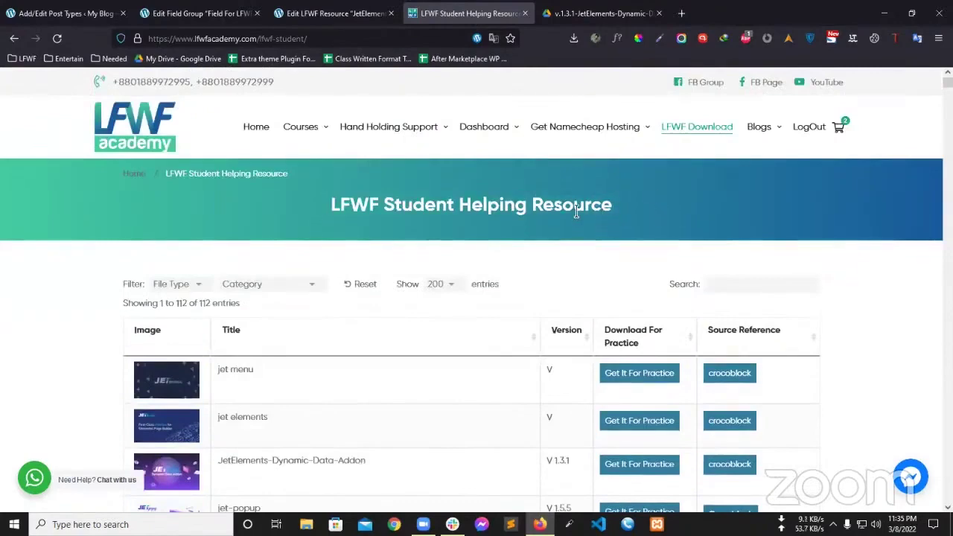
scroll(432, 343, down, 2)
scroll(432, 343, up, 1)
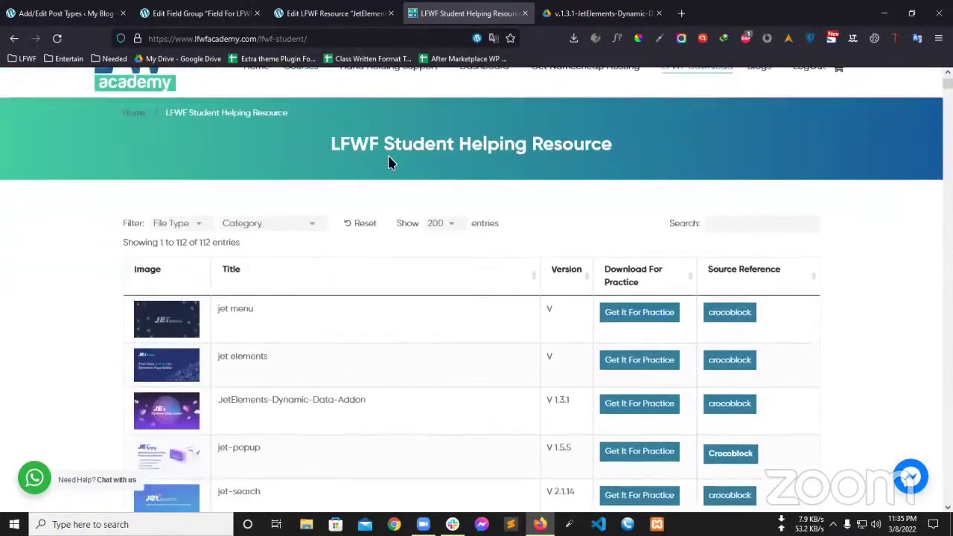
Step: Open the page inspector and inspect the Version column header of the resource table
right_click(389, 159)
click(428, 323)
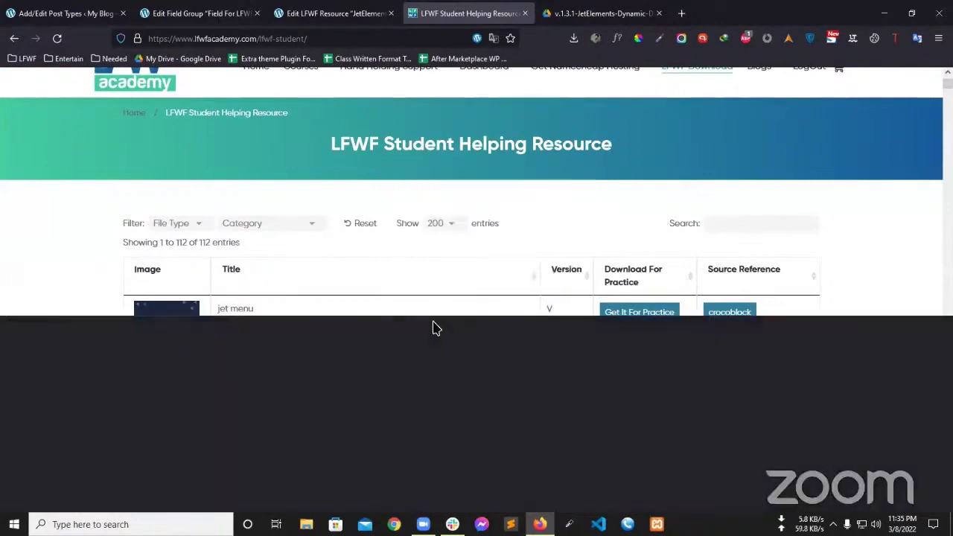
scroll(573, 260, down, 1)
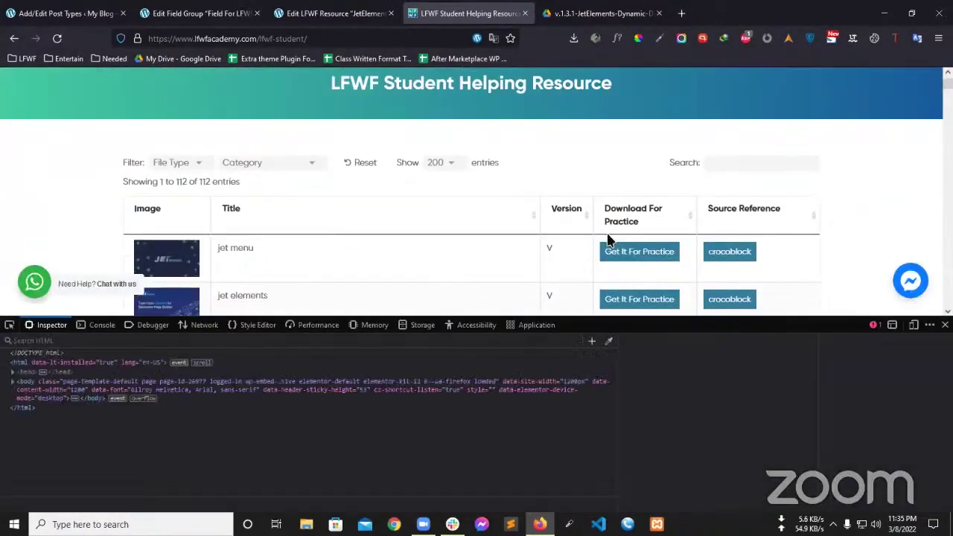
scroll(611, 242, down, 1)
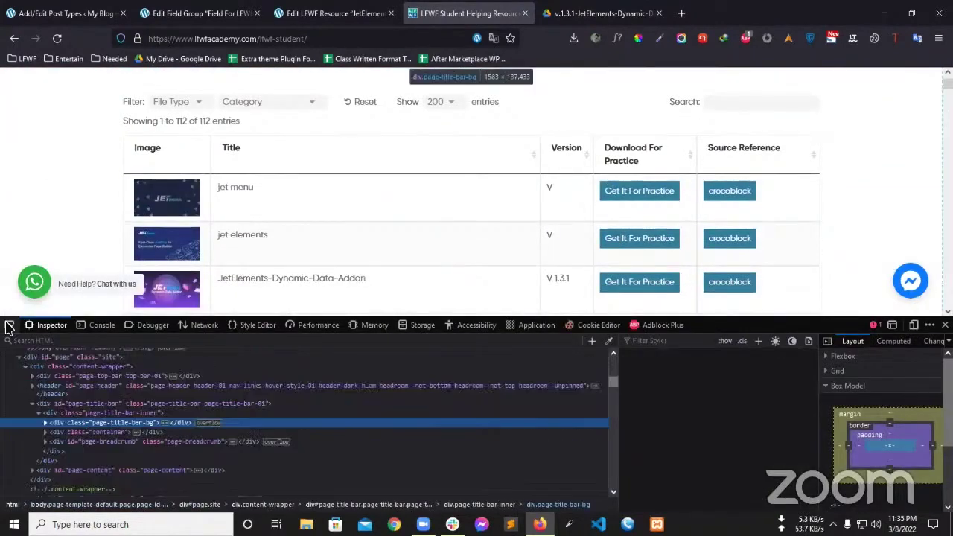
scroll(432, 220, up, 1)
scroll(454, 200, up, 1)
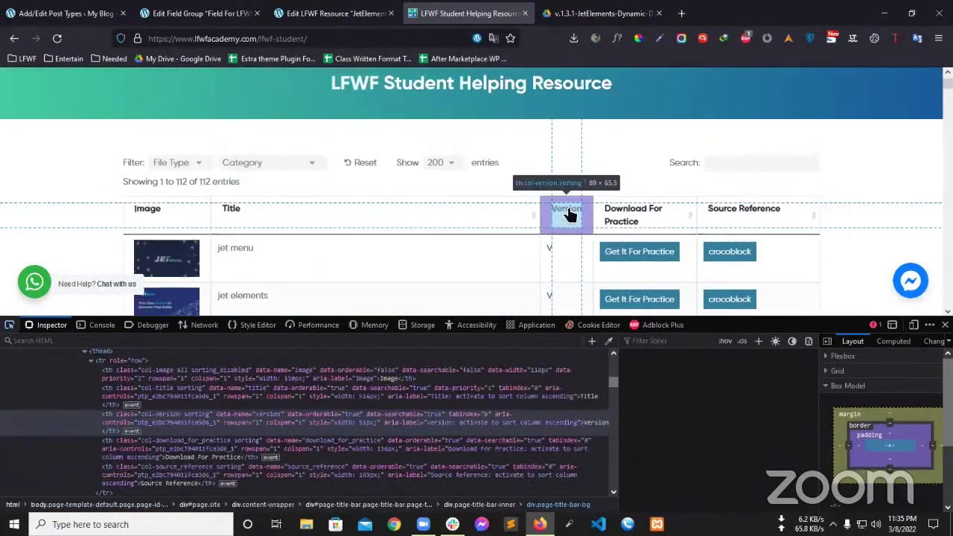
click(569, 214)
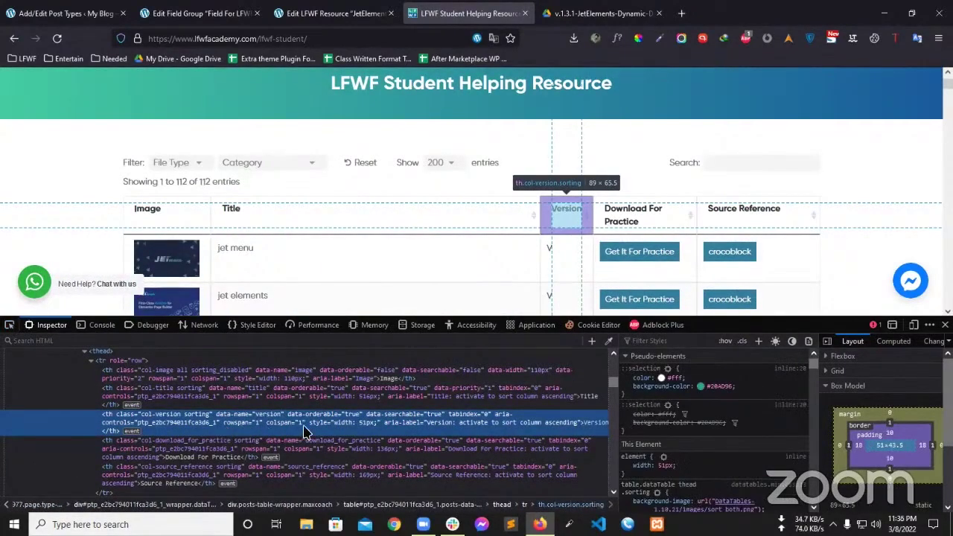
Step: Examine the markup of the table's header cells, first plugin rows and image wrapper for class names
scroll(197, 422, down, 2)
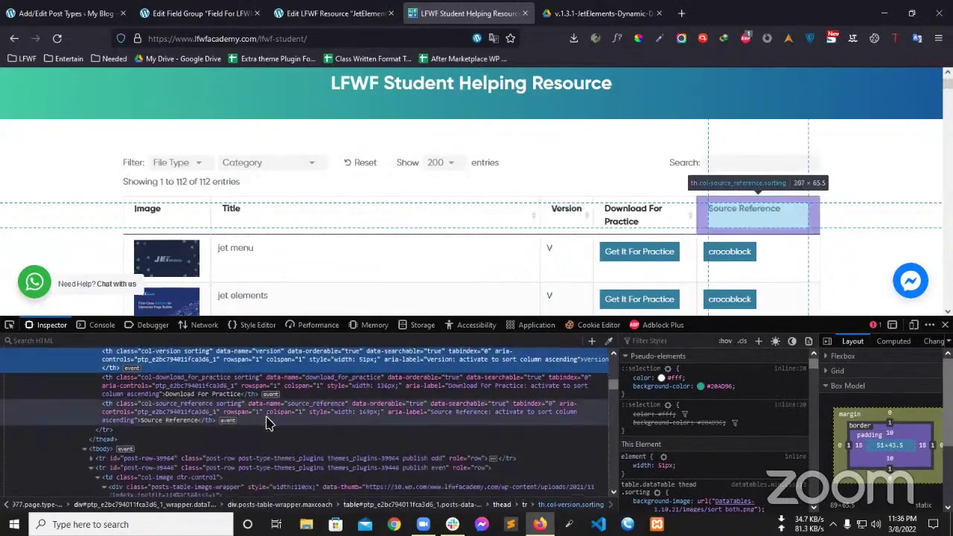
scroll(267, 422, down, 2)
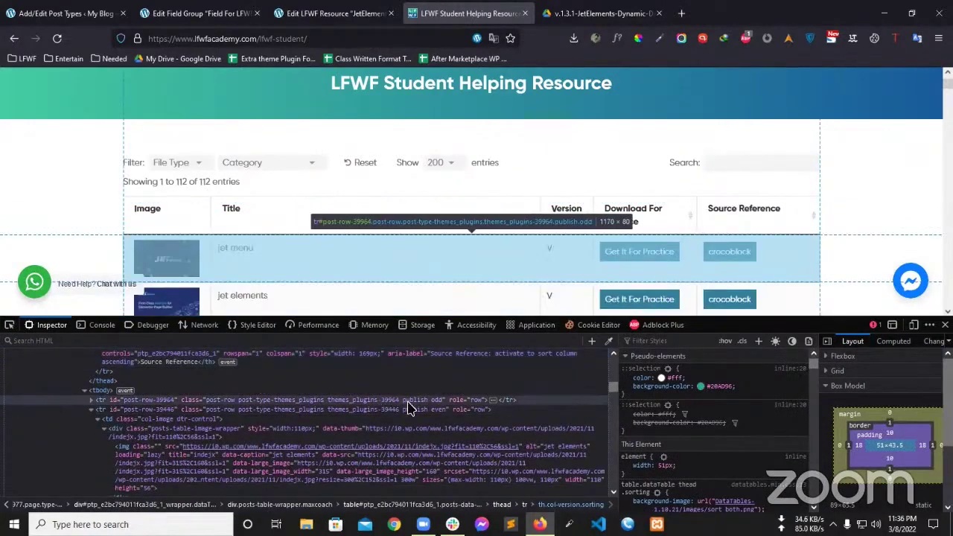
click(223, 400)
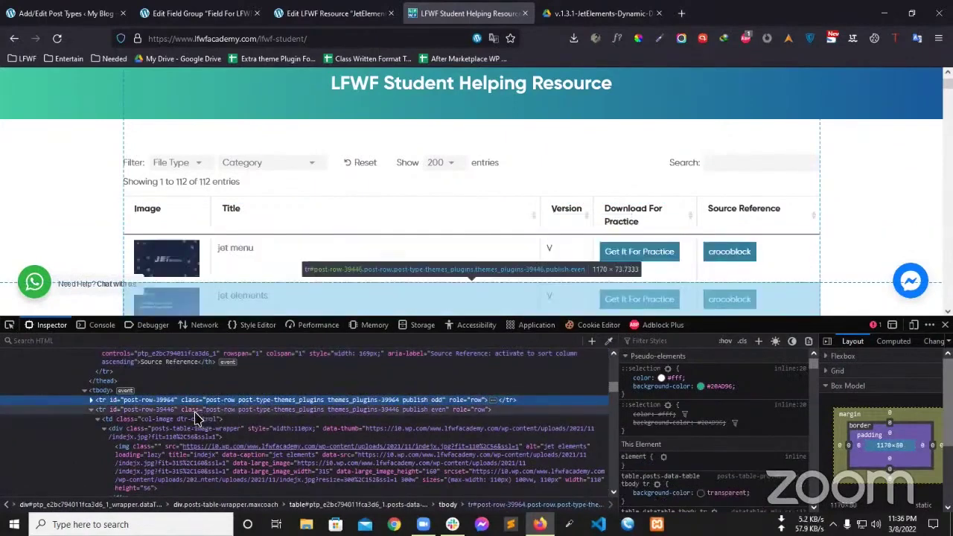
click(141, 428)
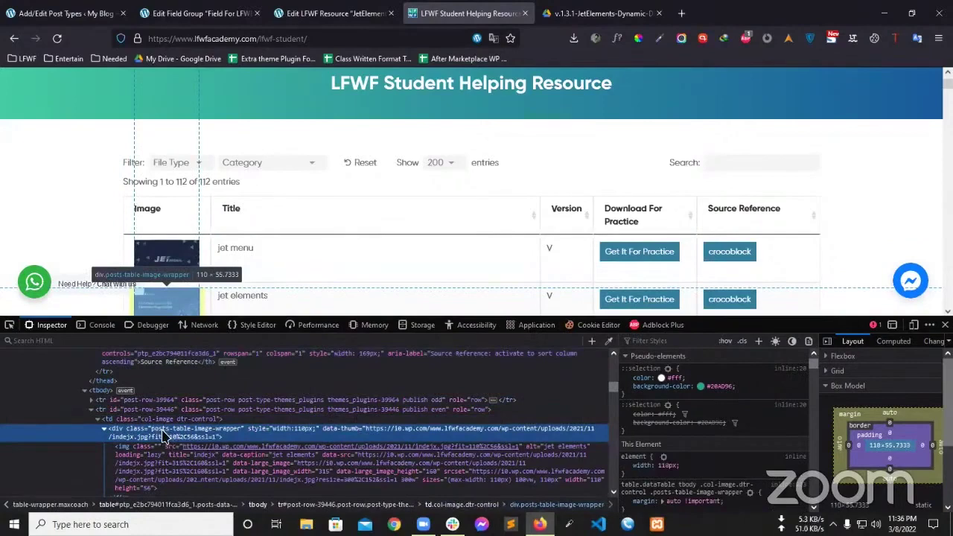
scroll(167, 431, up, 2)
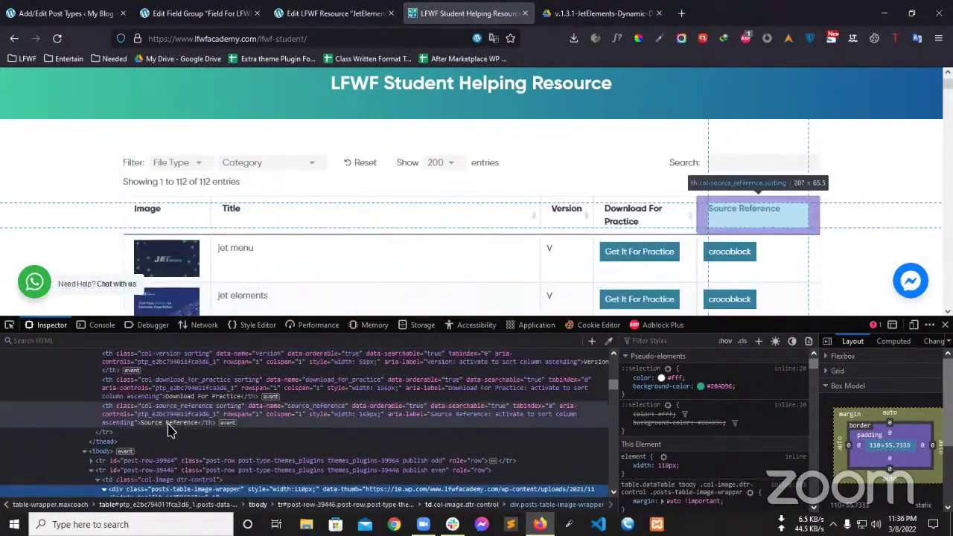
scroll(167, 430, up, 4)
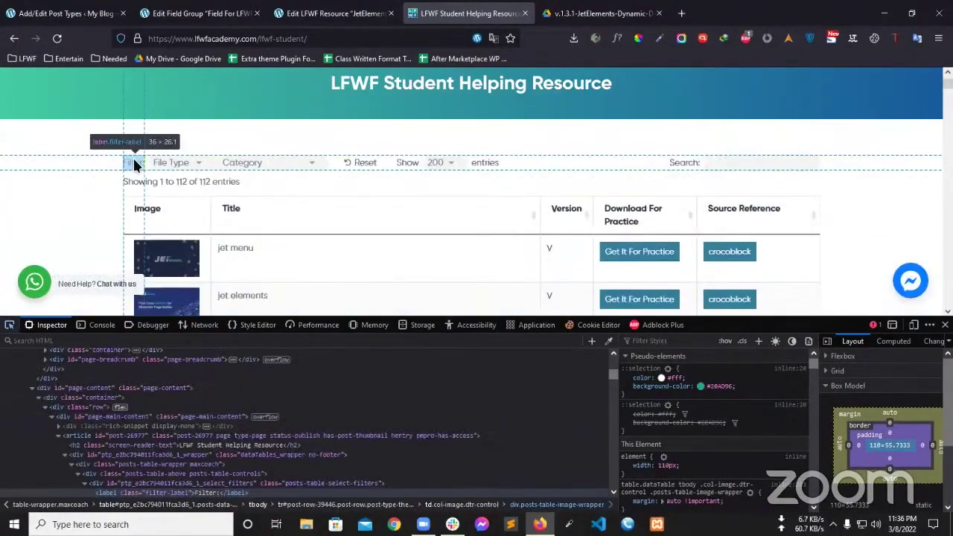
Step: Inspect the markup around the Filter label and copy "posts-table" from the class of the Reset span
click(133, 162)
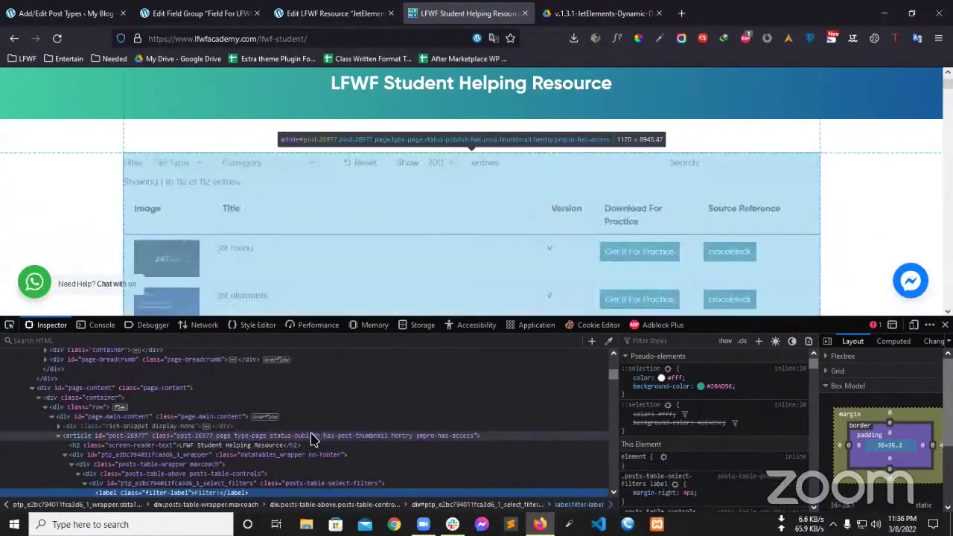
scroll(198, 424, down, 2)
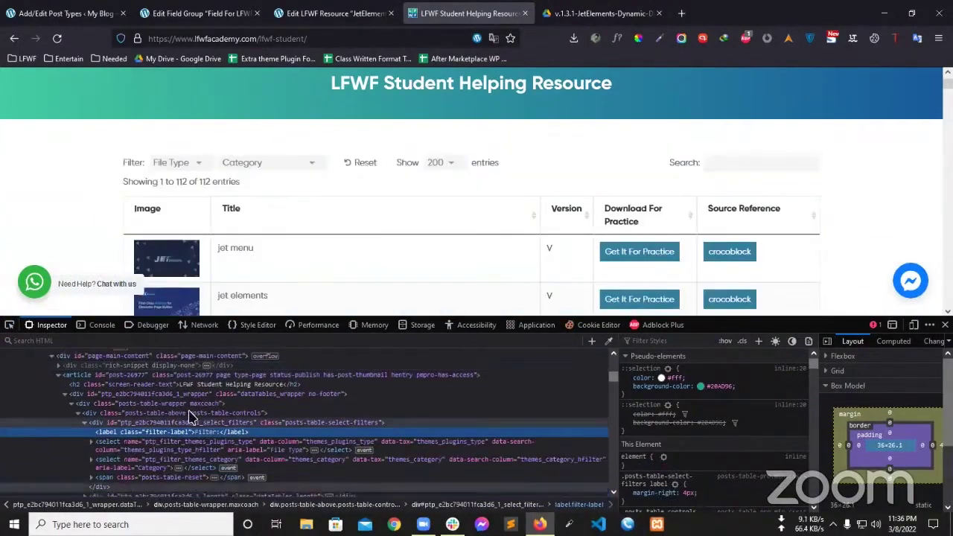
scroll(256, 429, down, 2)
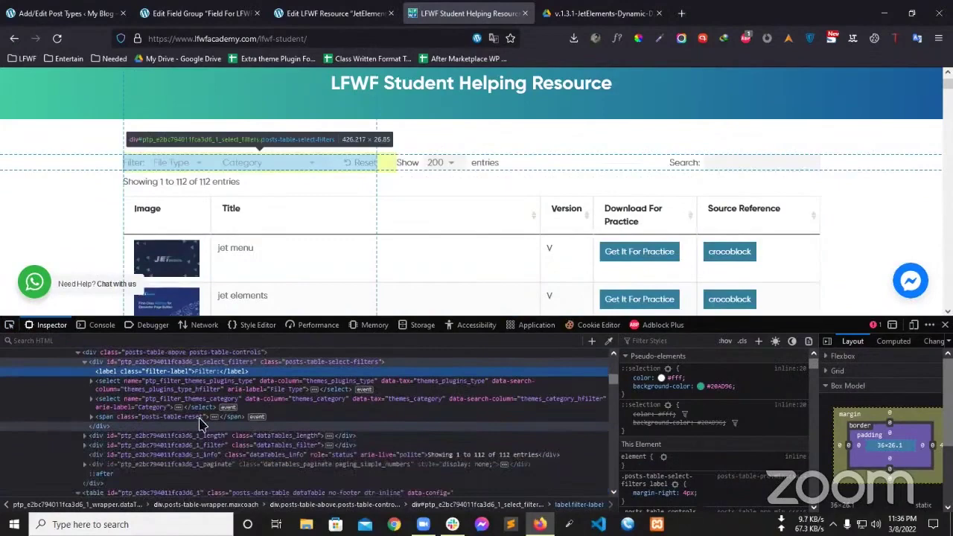
click(162, 420)
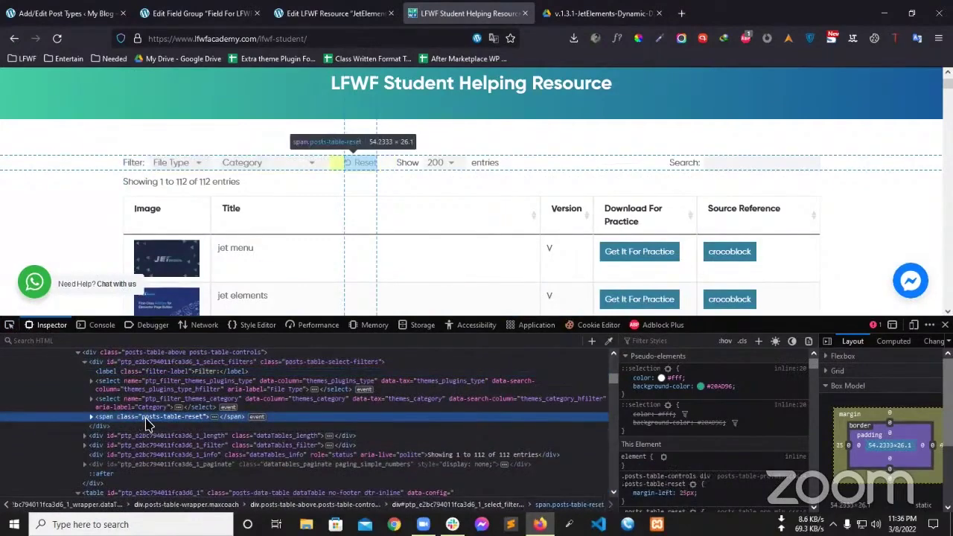
double_click(149, 421)
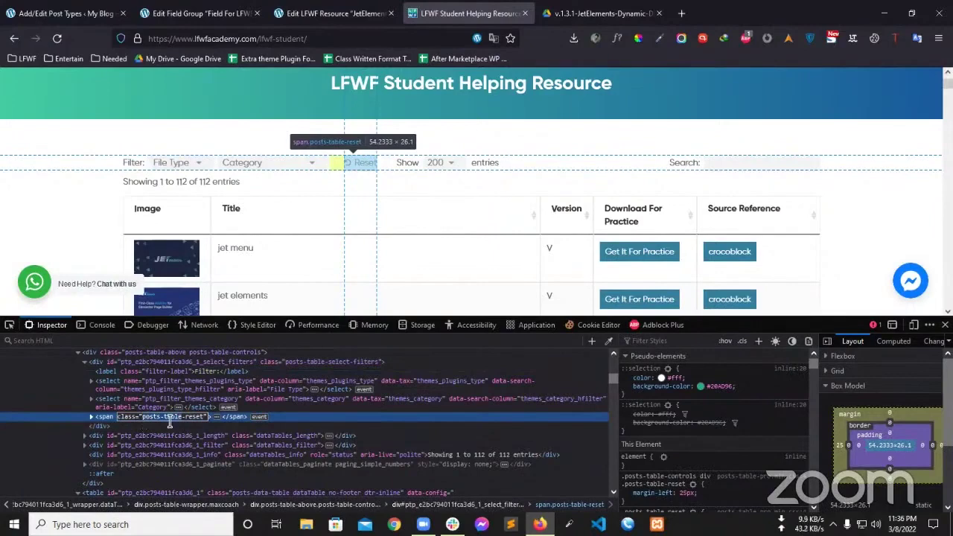
right_click(169, 421)
click(195, 350)
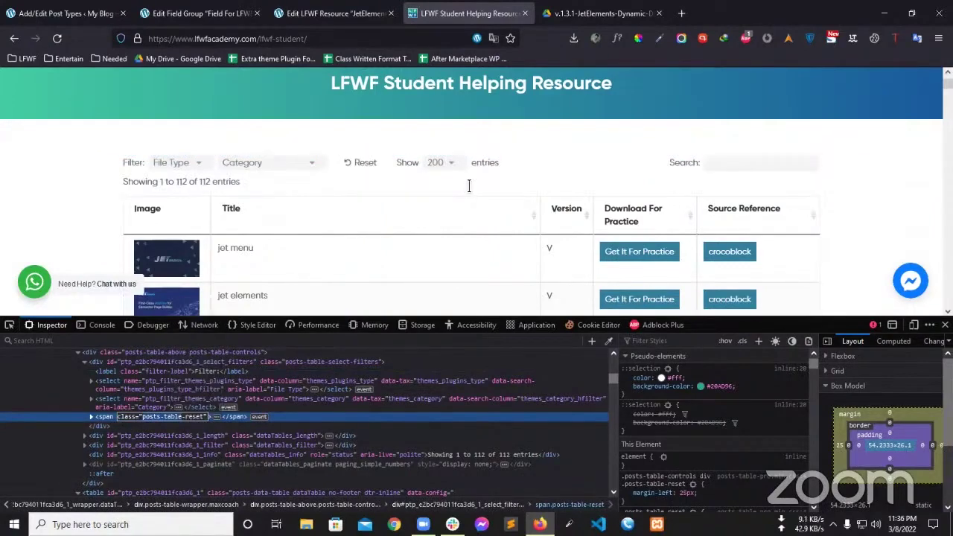
Step: Open a new private window and search Google for the copied text "posts-table"
click(938, 38)
click(842, 136)
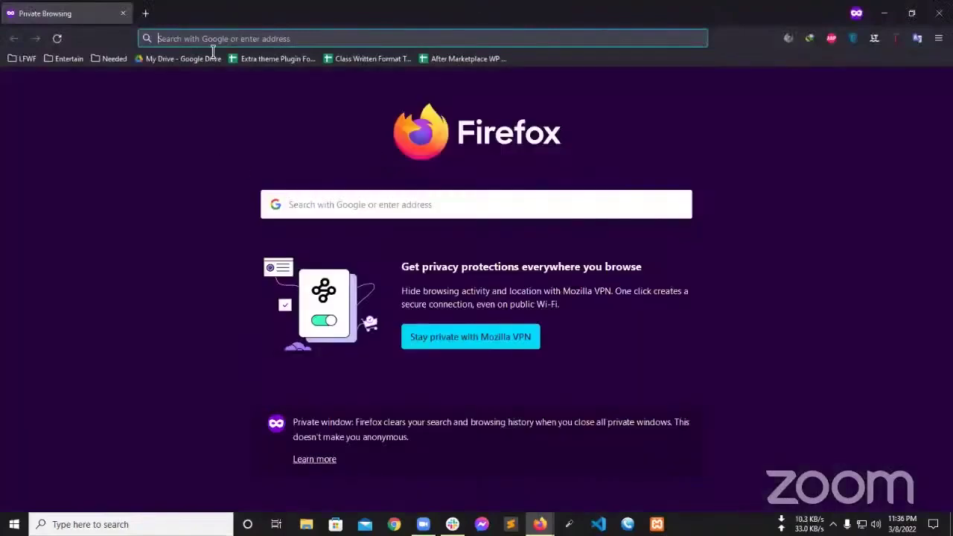
right_click(214, 38)
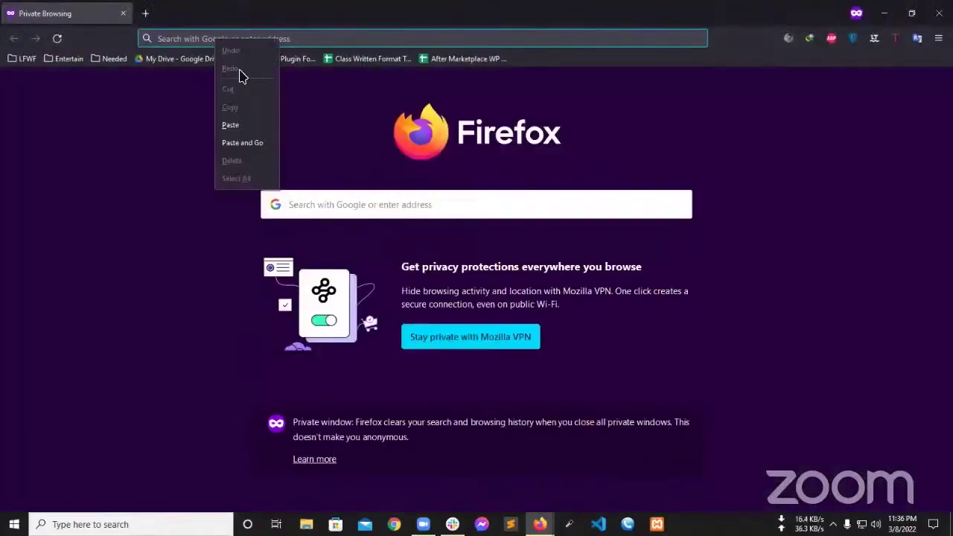
click(236, 126)
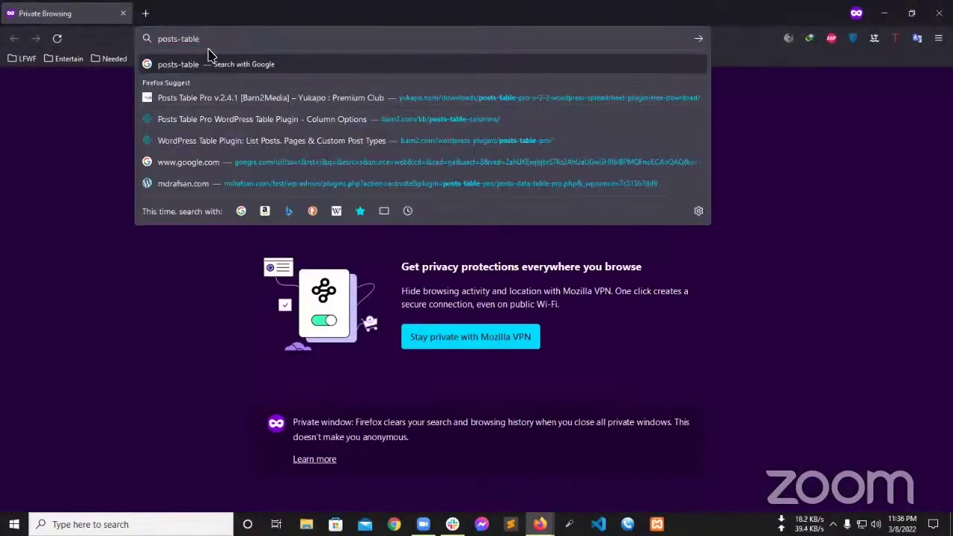
key(Return)
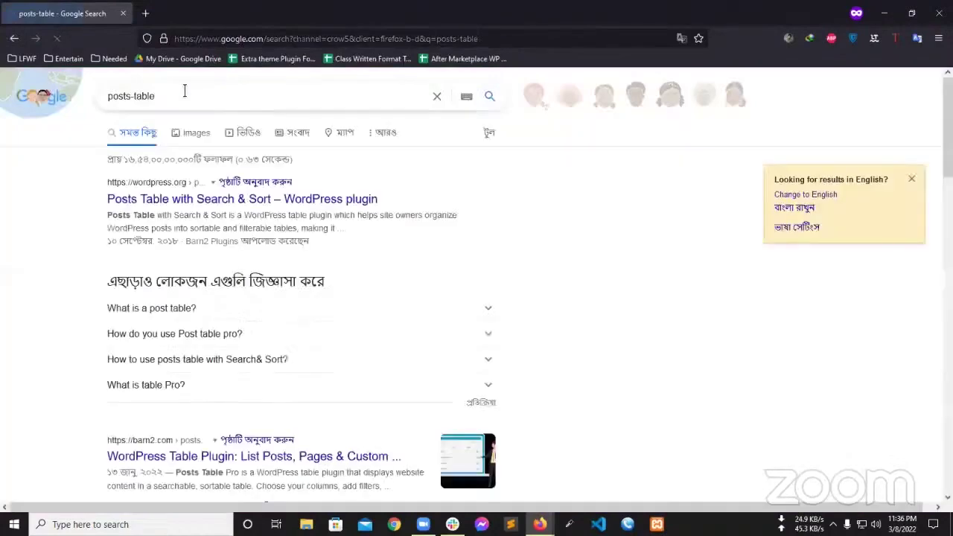
Step: Refine the Google search to "posts table wp plugin" and look through the results
click(135, 100)
key(BackSpace)
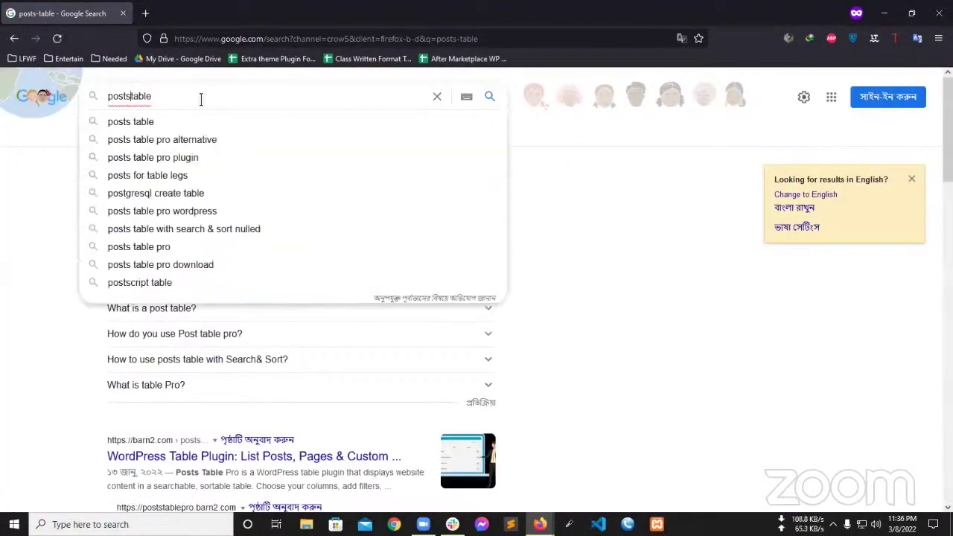
click(200, 99)
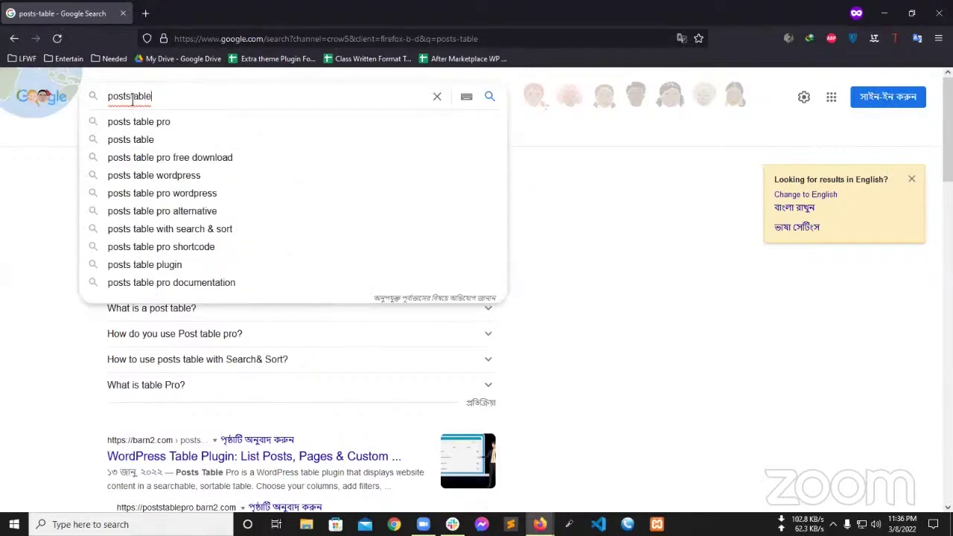
click(131, 99)
text(table wp)
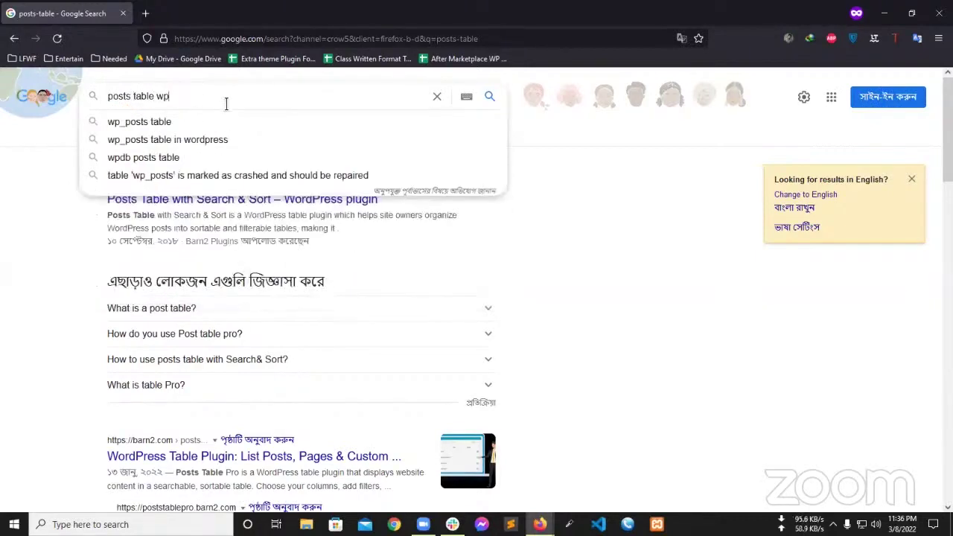
text( plugin)
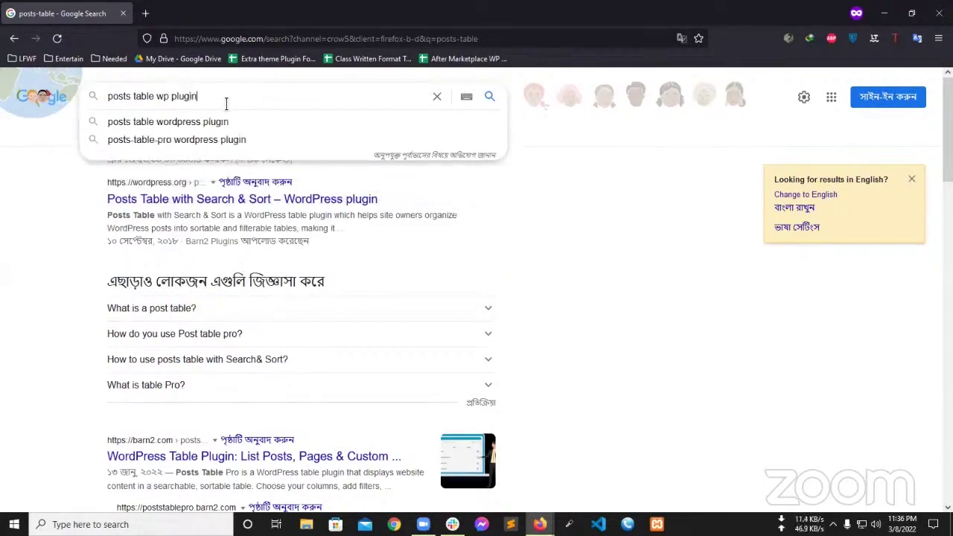
key(Return)
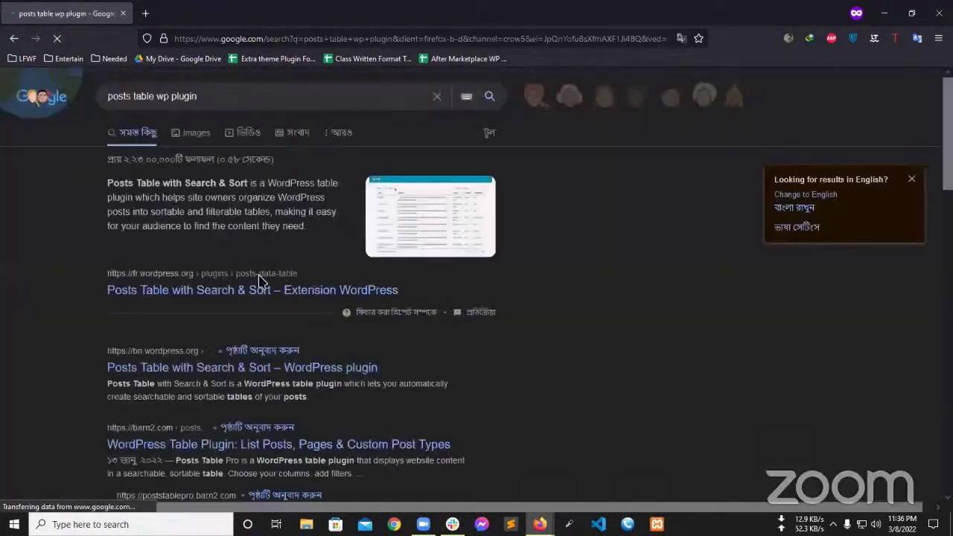
scroll(447, 226, down, 2)
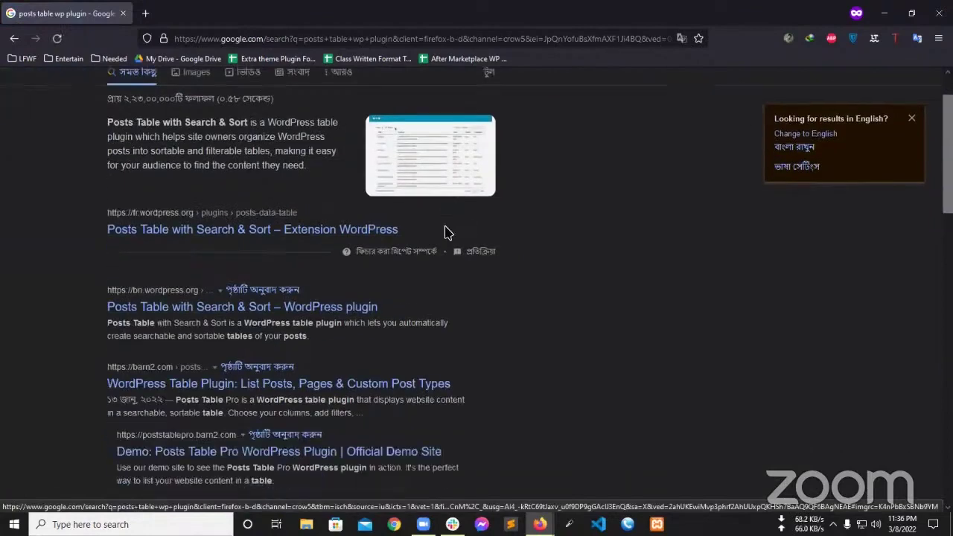
scroll(347, 253, down, 5)
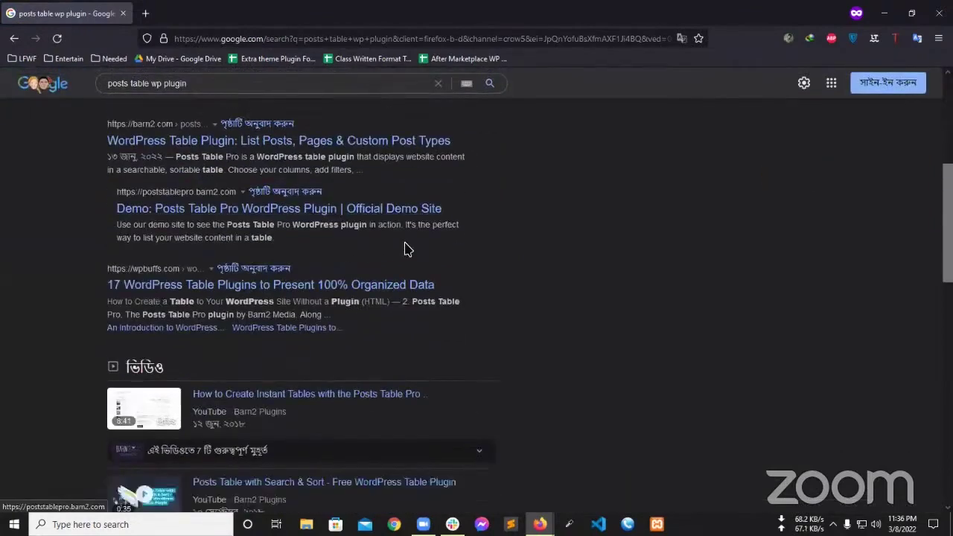
Step: Look through the remaining Google results for posts table plugins and close the private window
scroll(406, 250, down, 3)
scroll(372, 252, down, 3)
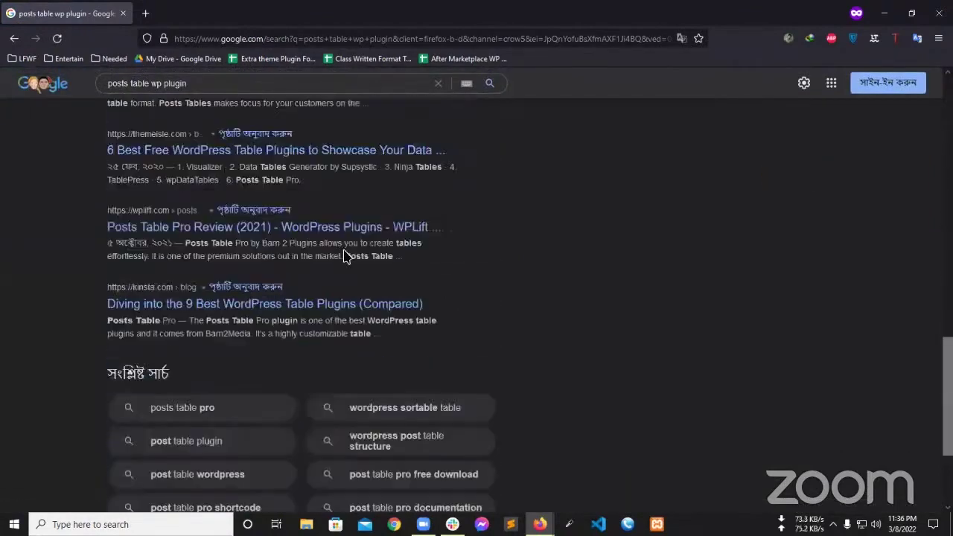
scroll(353, 257, up, 12)
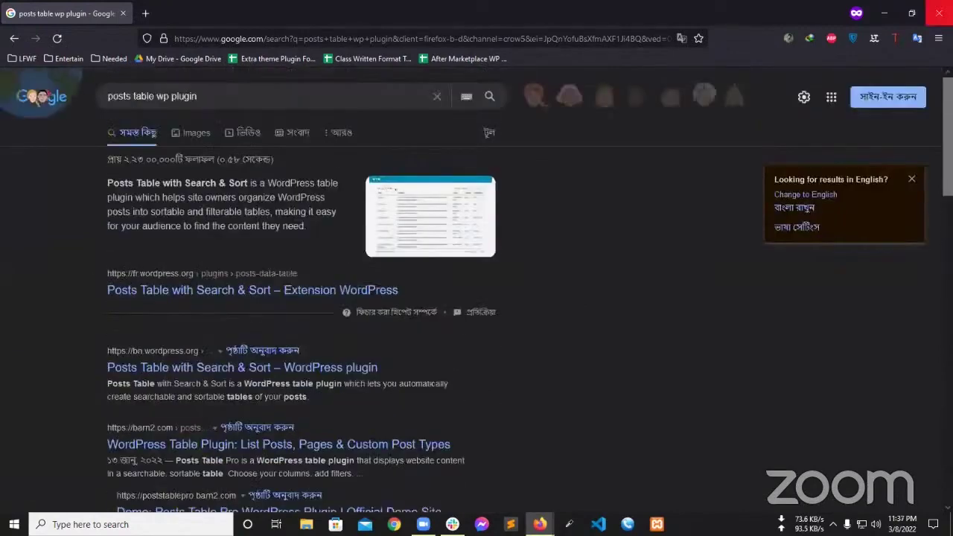
click(938, 13)
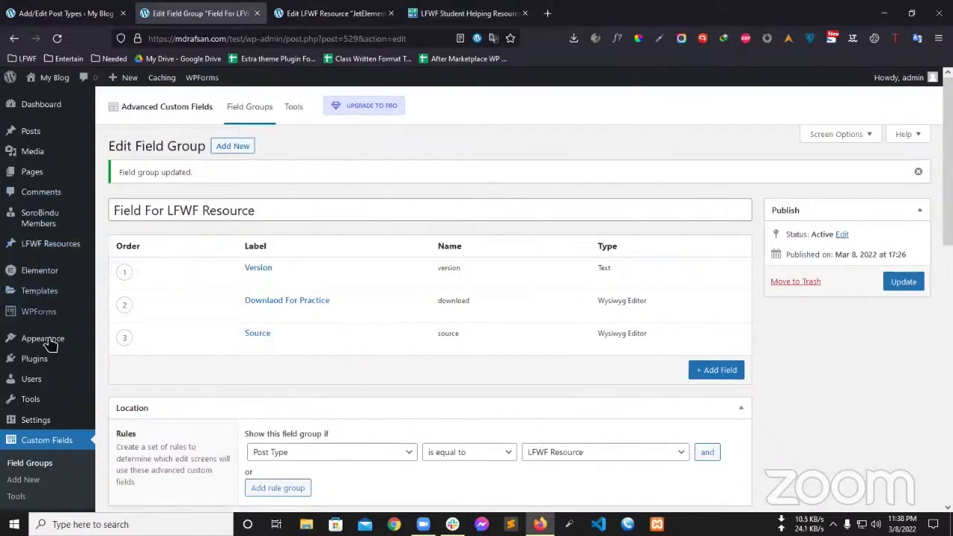
Step: Install the plugin from posts-table-pro-2.4.1.zip in the Downloads folder of drive F: and activate it
mouse_move(67, 359)
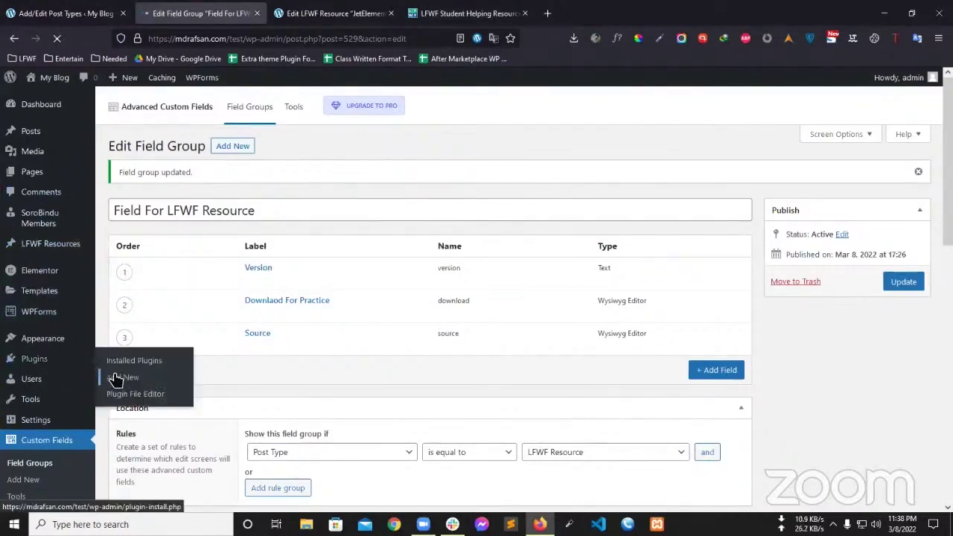
click(118, 378)
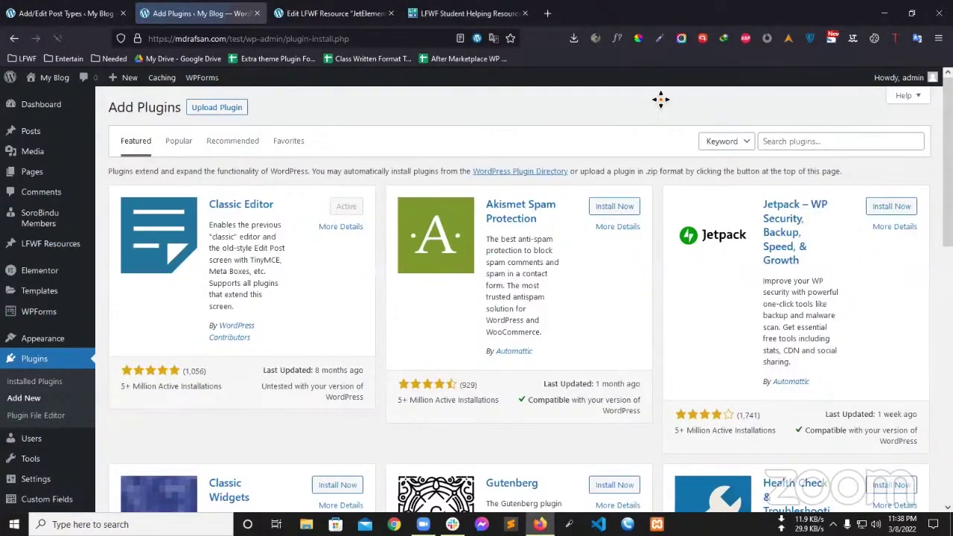
click(216, 107)
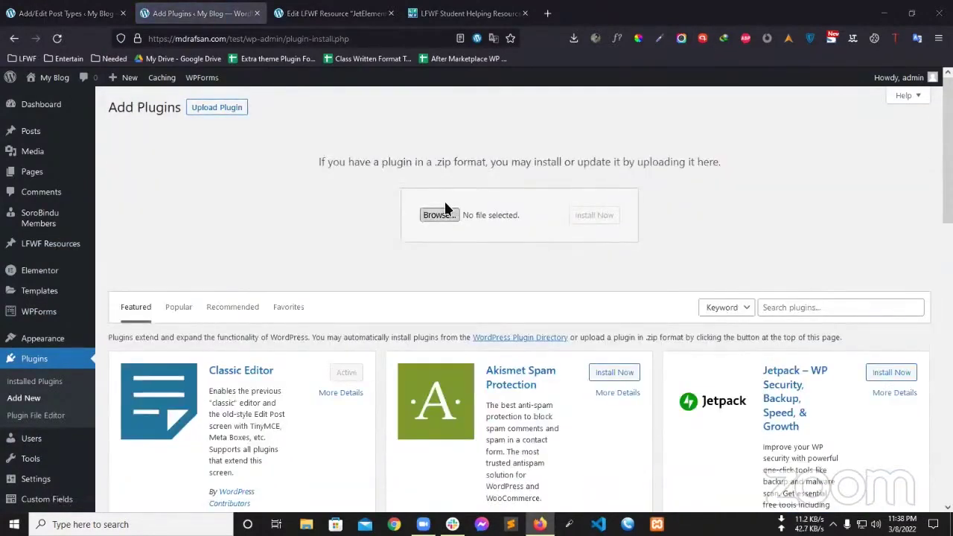
click(439, 215)
click(188, 162)
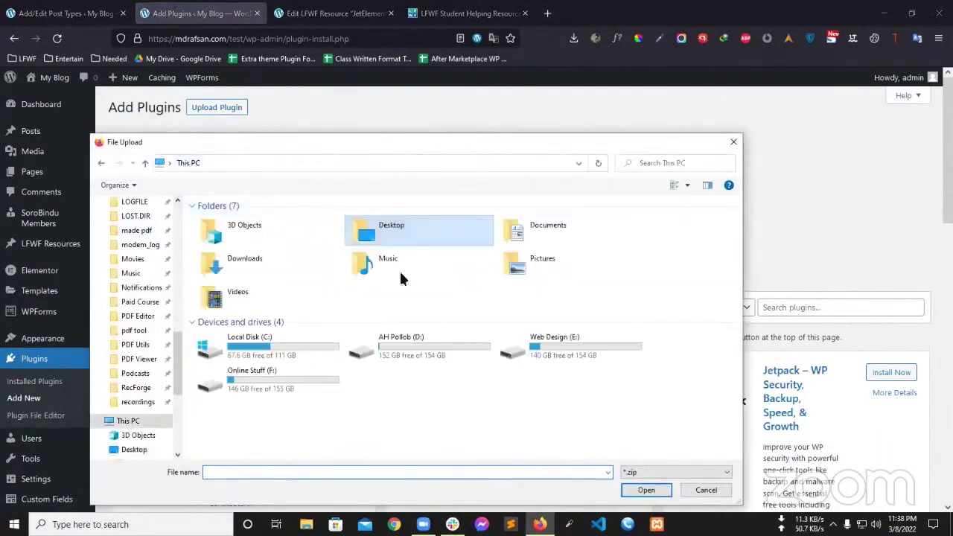
double_click(296, 373)
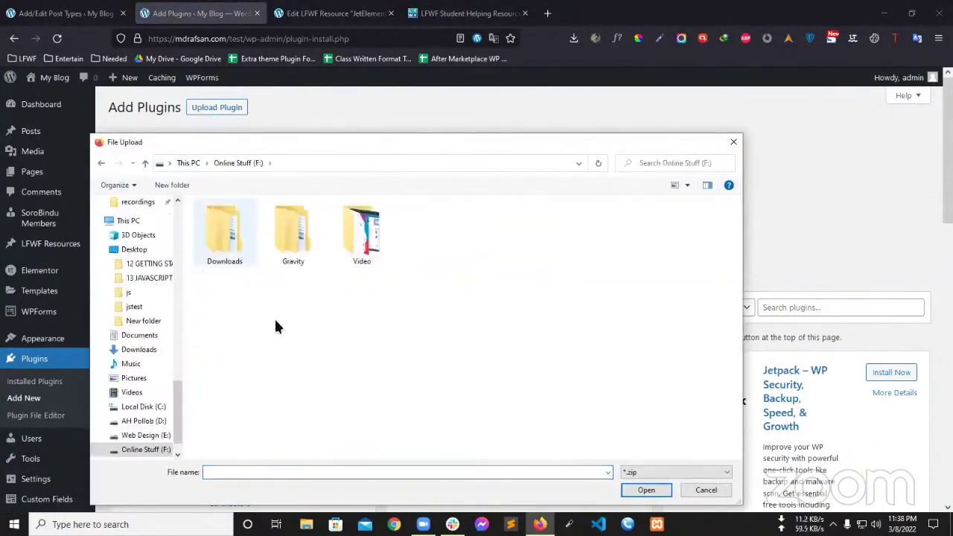
key(Return)
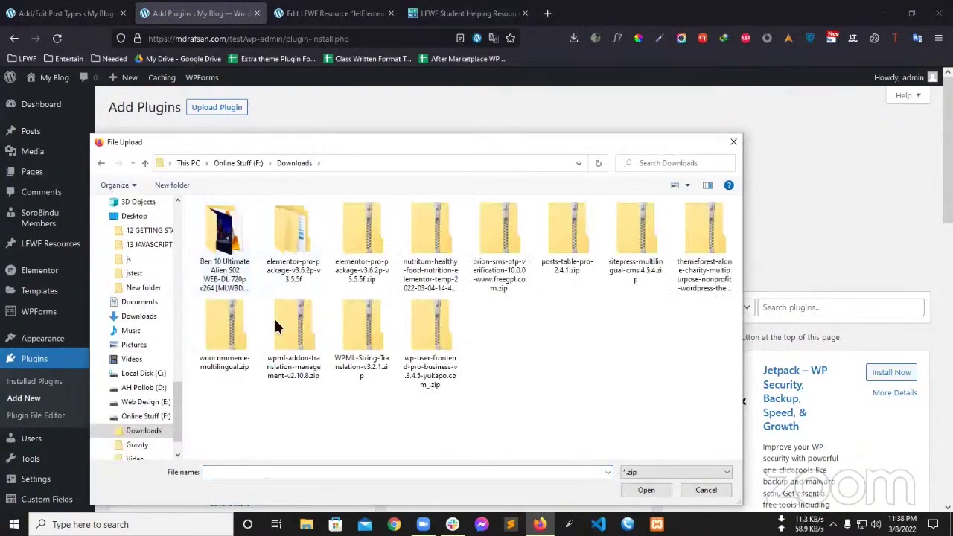
click(591, 266)
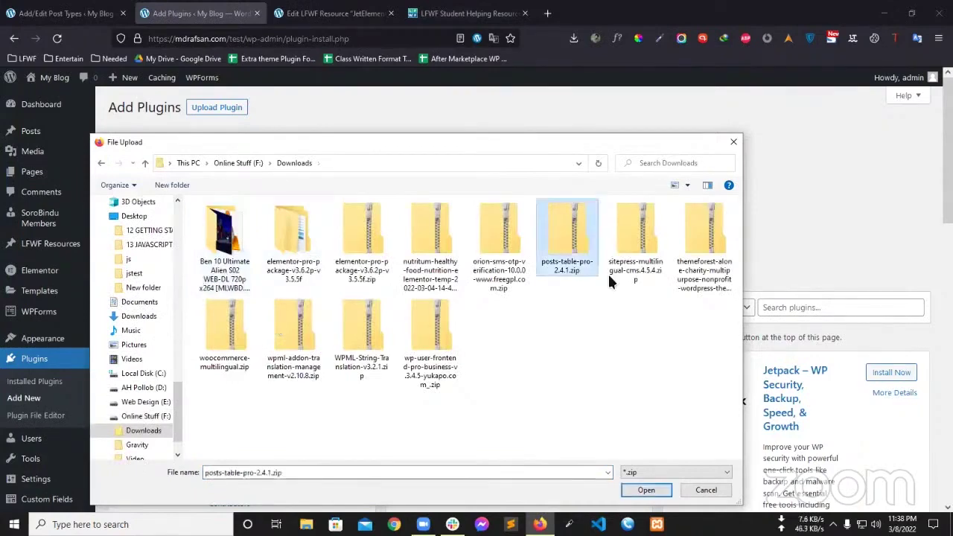
click(640, 489)
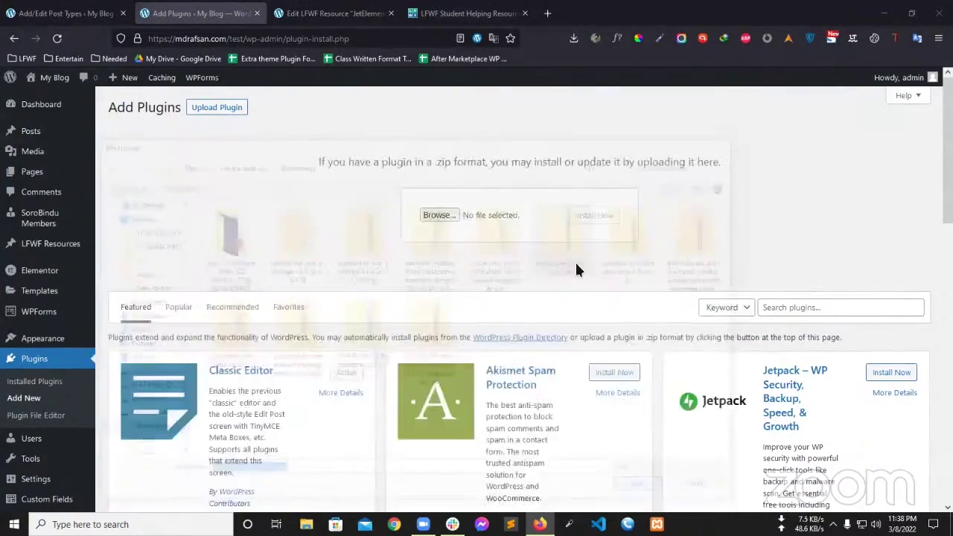
click(599, 215)
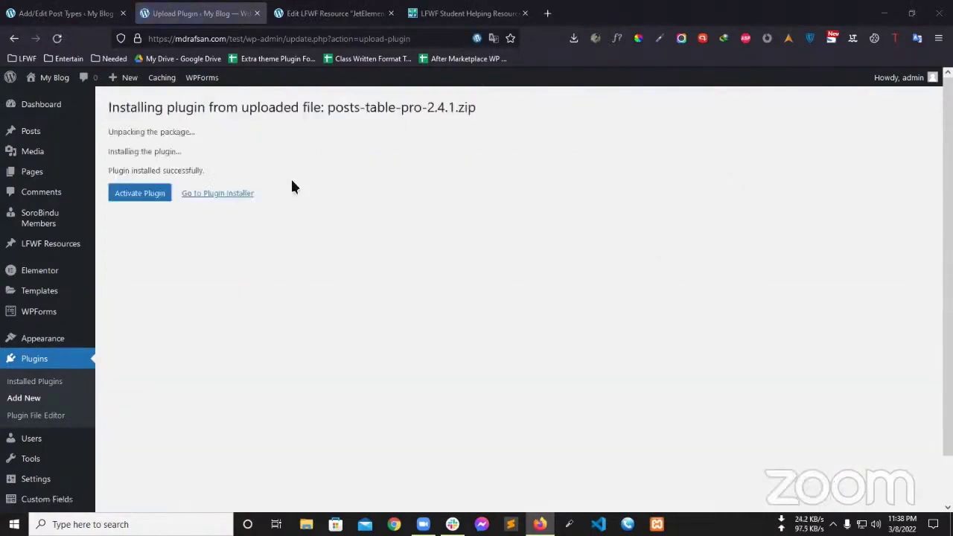
click(149, 196)
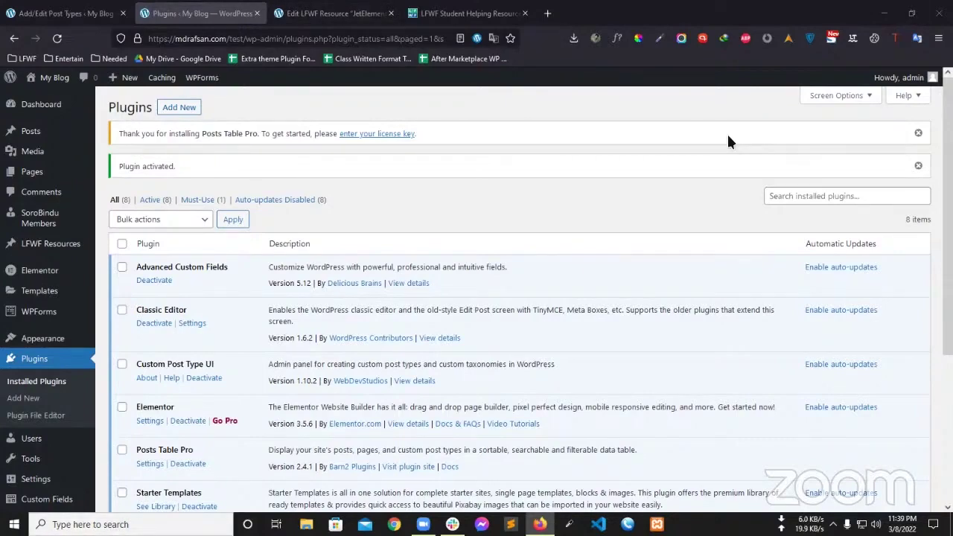
Step: Find Posts Table Pro among the installed plugins and open its settings
scroll(477, 356, down, 3)
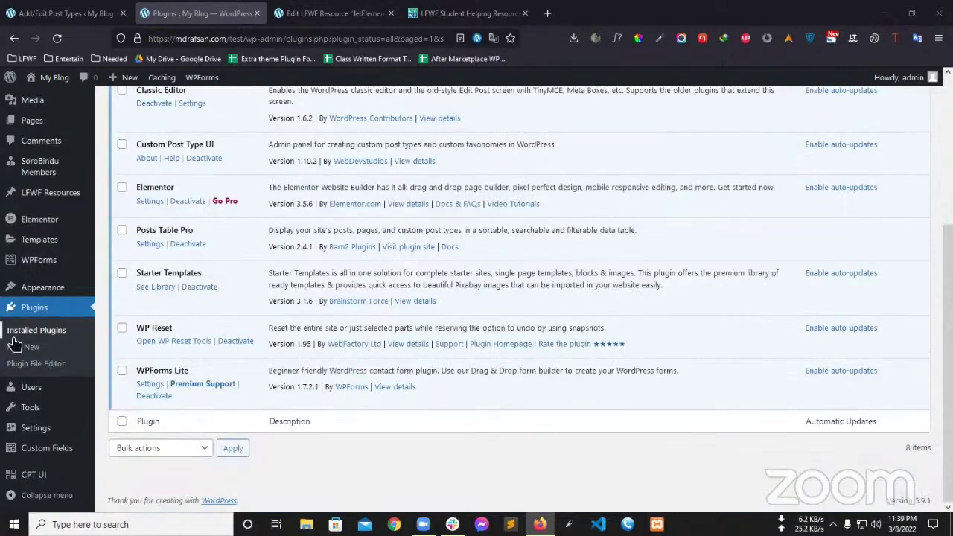
scroll(390, 318, up, 2)
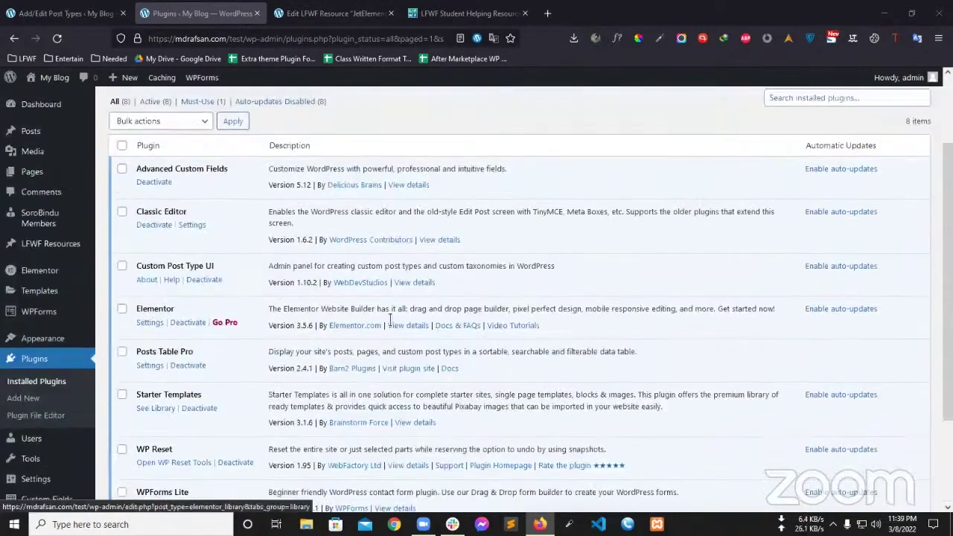
scroll(389, 319, down, 2)
scroll(223, 335, up, 2)
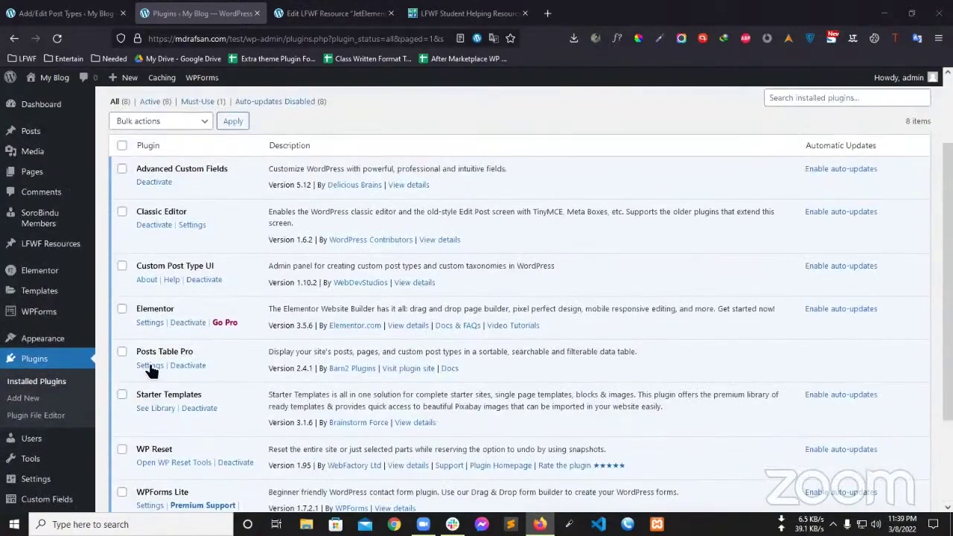
click(150, 366)
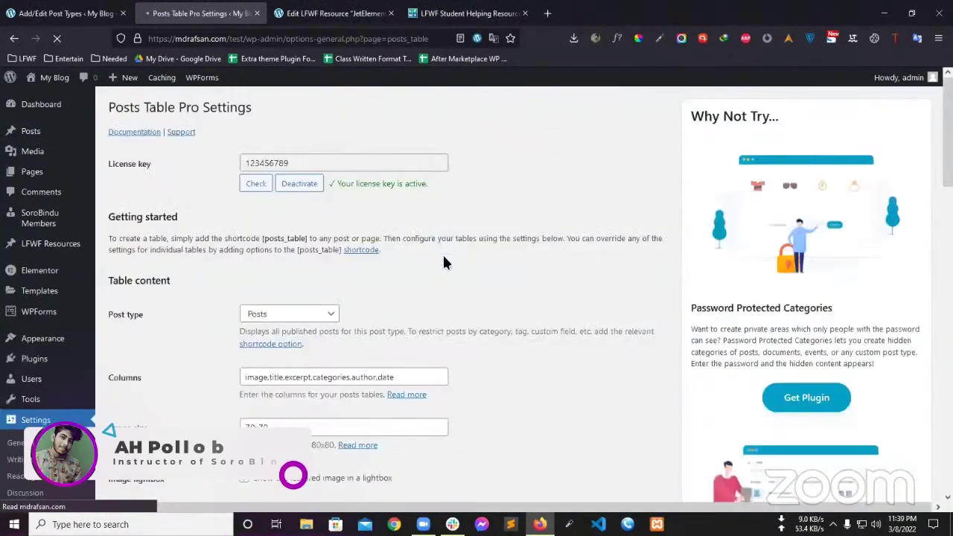
Step: Copy the [posts_table] shortcode from the Getting started text of the Posts Table Pro settings
scroll(388, 344, down, 2)
scroll(388, 345, down, 3)
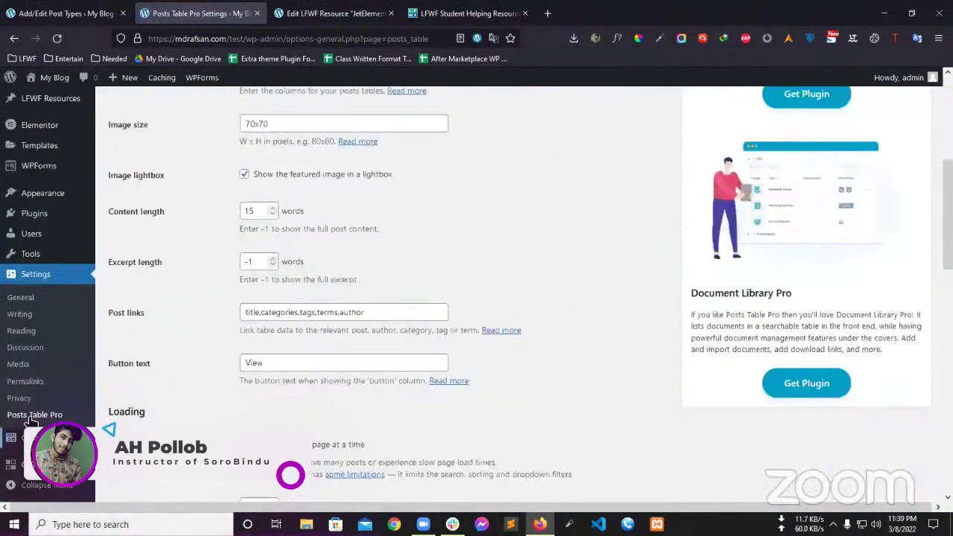
scroll(649, 346, up, 5)
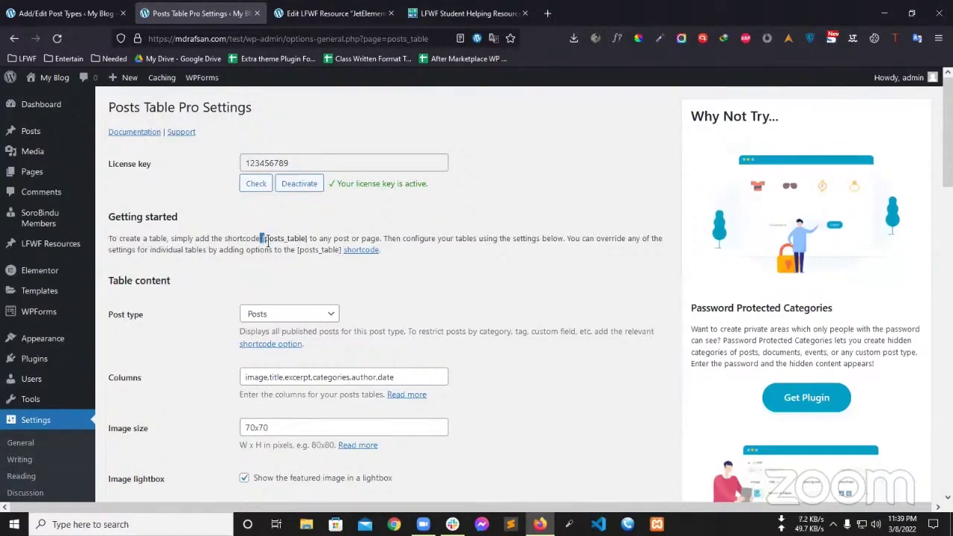
drag(262, 239, 309, 242)
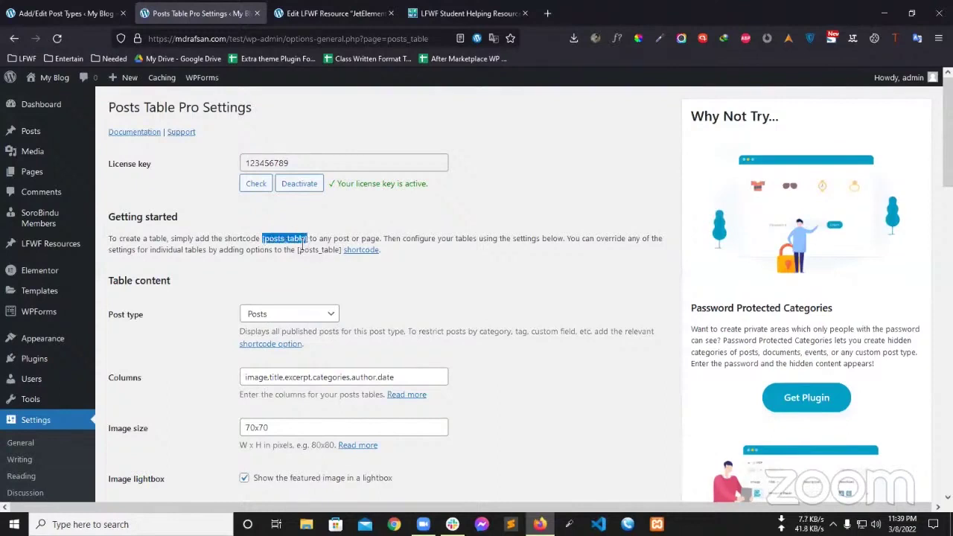
right_click(302, 240)
click(320, 251)
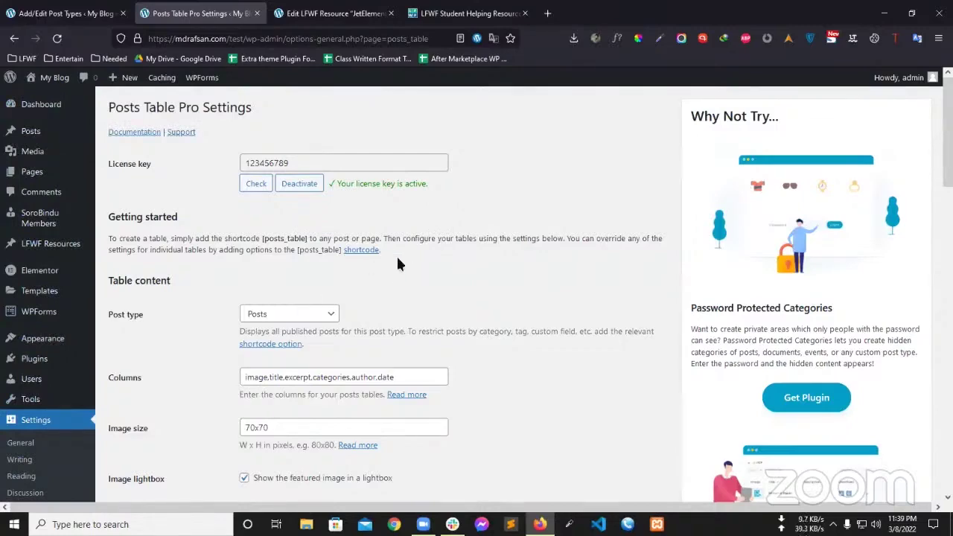
Step: Set the table content's post type to LFWF Resources
scroll(154, 214, down, 3)
double_click(130, 193)
click(130, 192)
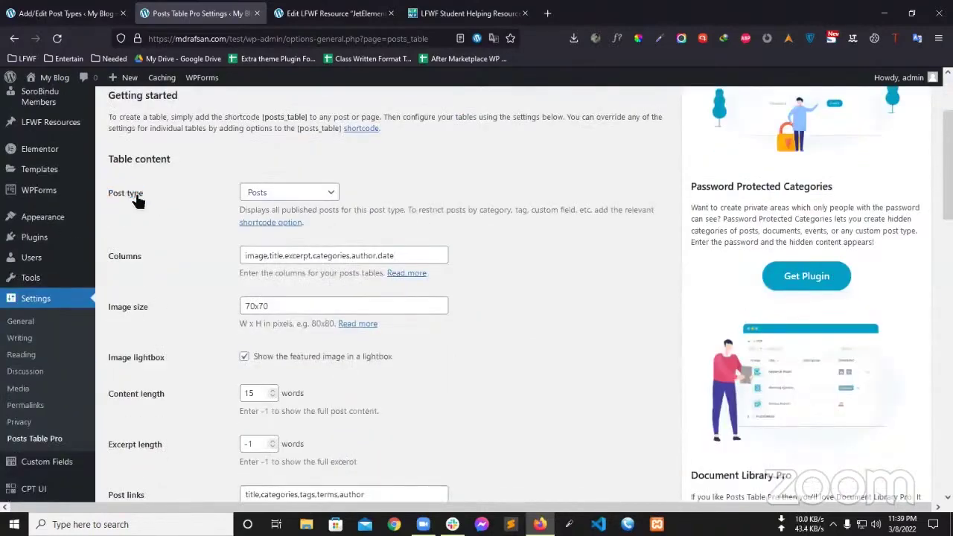
double_click(130, 193)
click(270, 156)
click(313, 195)
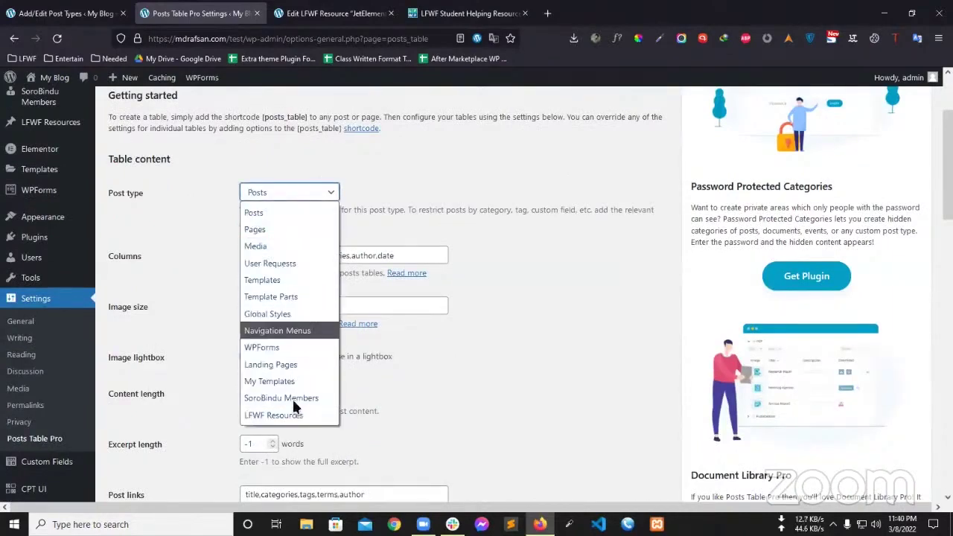
click(194, 215)
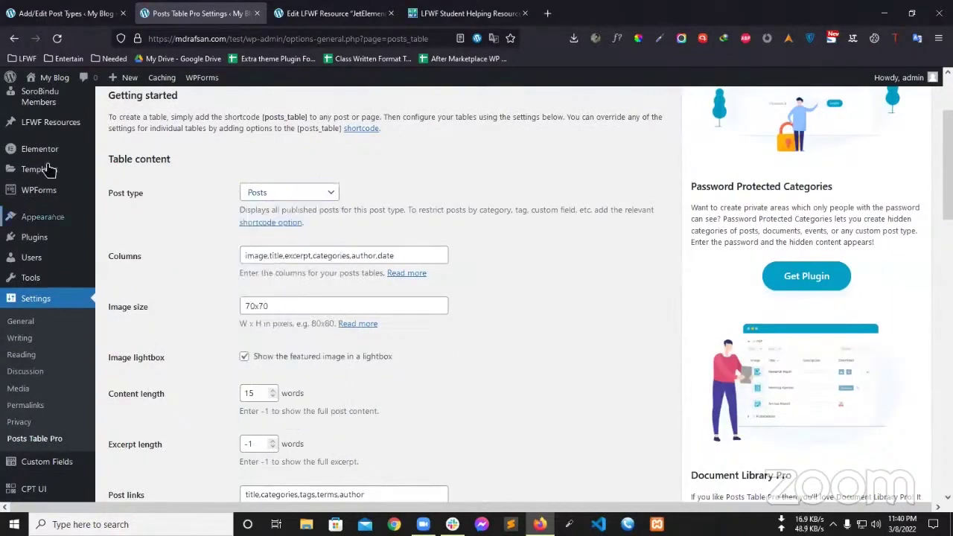
mouse_move(37, 173)
click(271, 198)
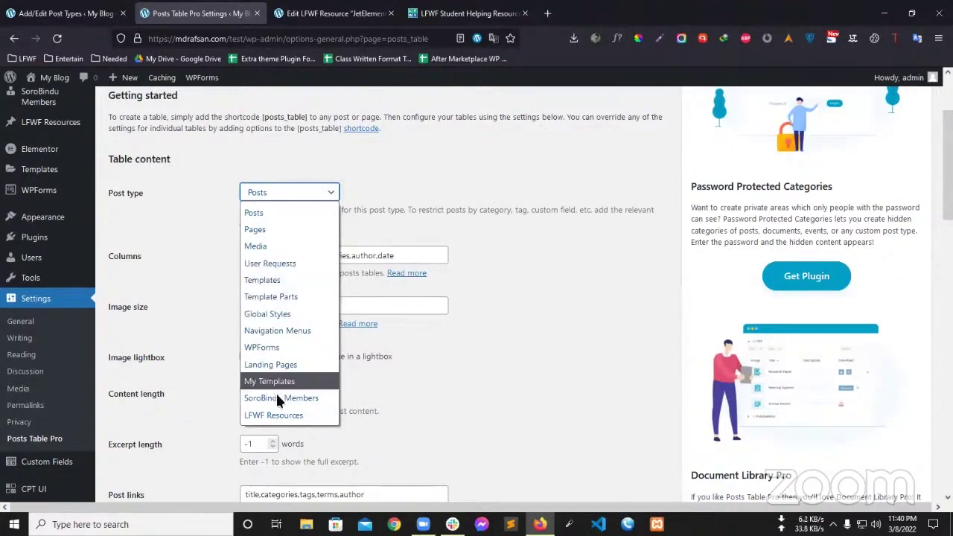
click(286, 415)
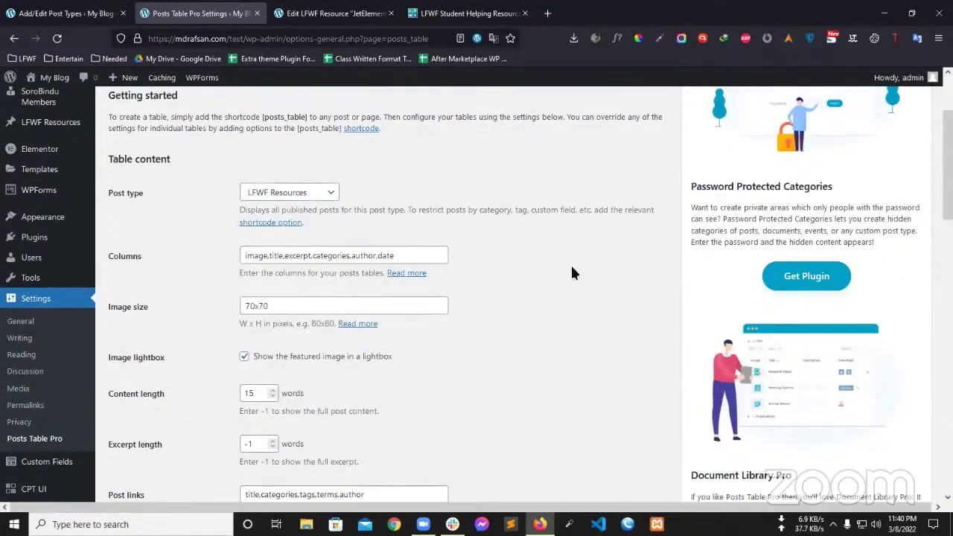
Step: Review the remaining Posts Table Pro options and save the settings
scroll(578, 264, down, 1)
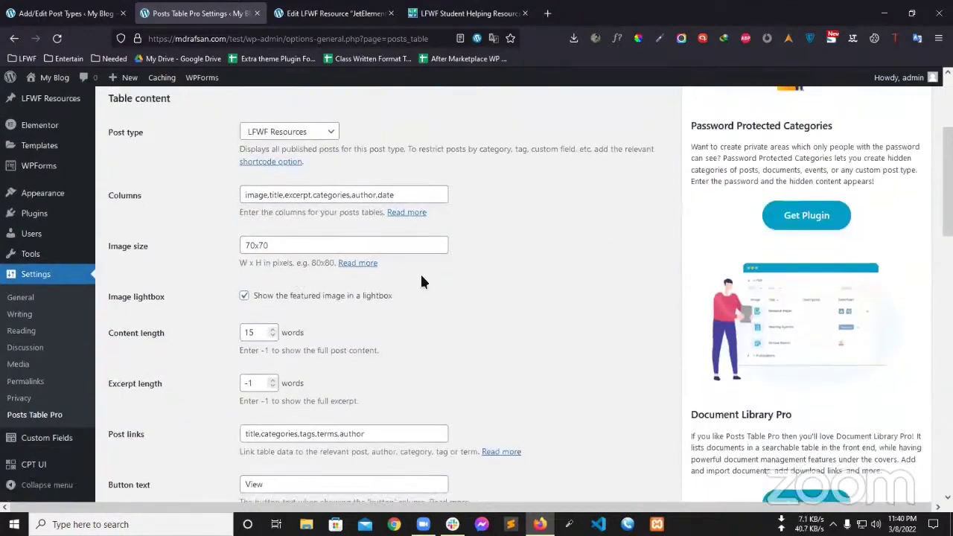
scroll(436, 285, down, 15)
scroll(439, 324, down, 3)
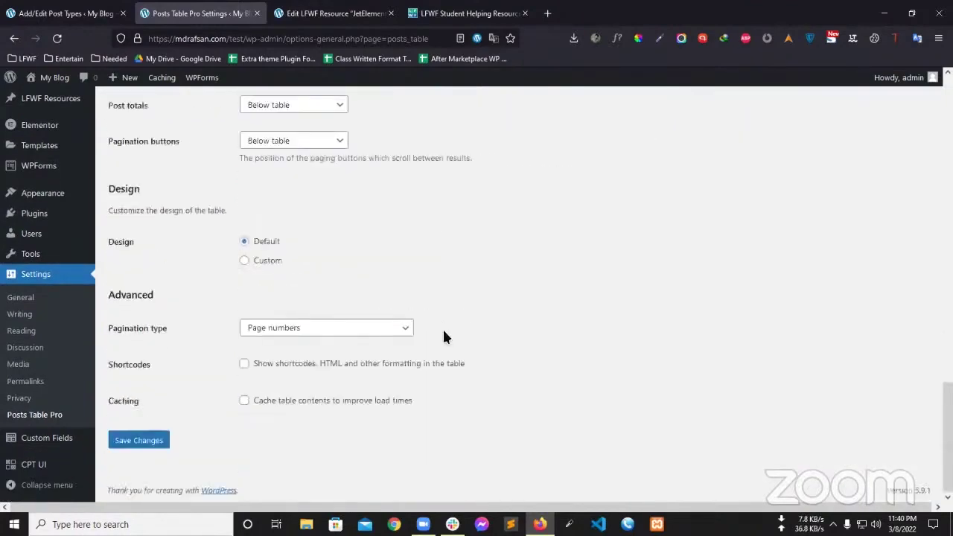
scroll(435, 333, up, 5)
scroll(434, 334, down, 5)
click(156, 440)
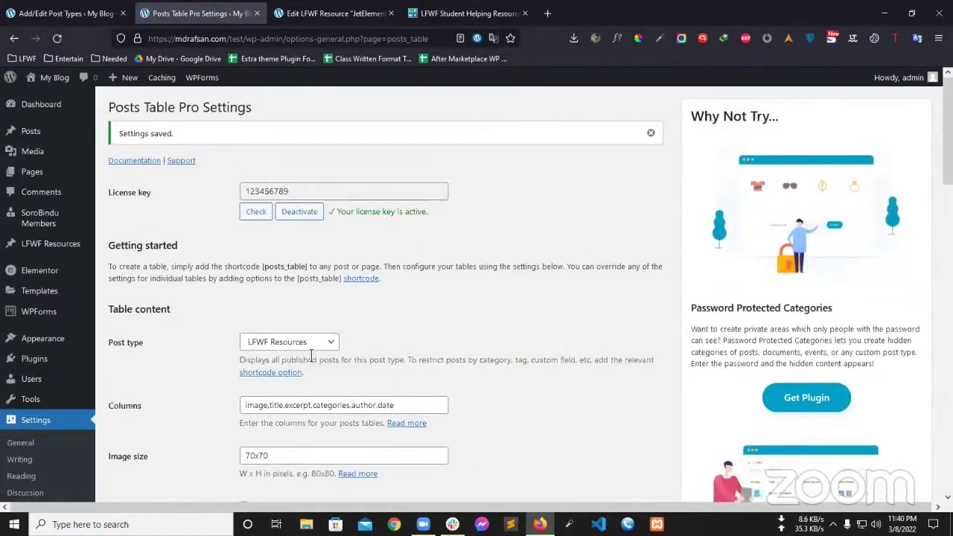
Step: Create a new page in a separate browser tab, title it "Resource Page" and switch its content editor to text mode
mouse_move(77, 173)
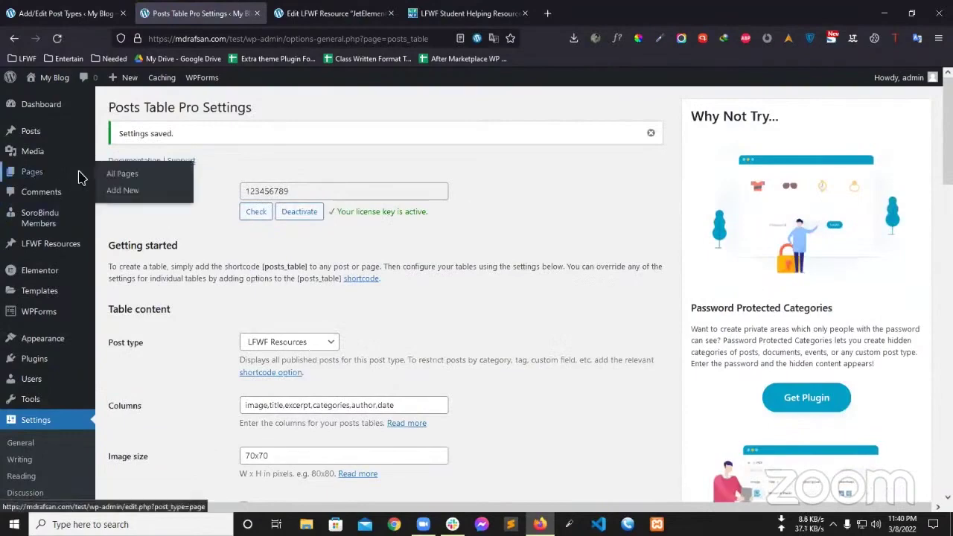
right_click(120, 192)
click(149, 198)
click(300, 16)
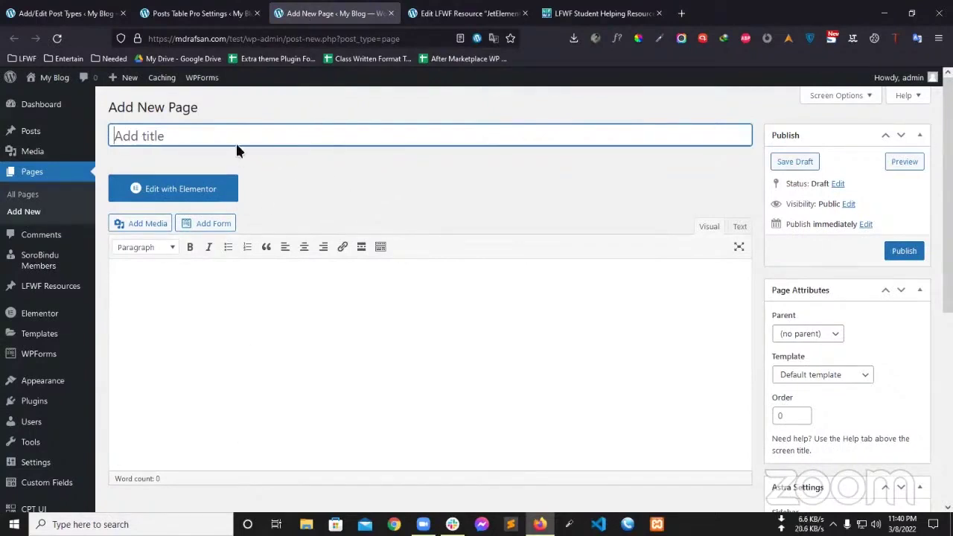
text(RE)
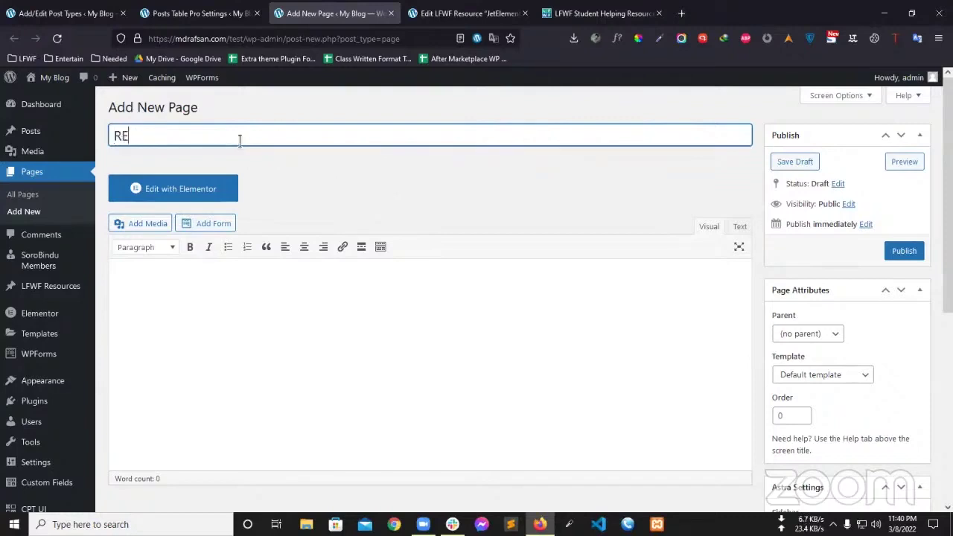
key(BackSpace)
text(esource Page)
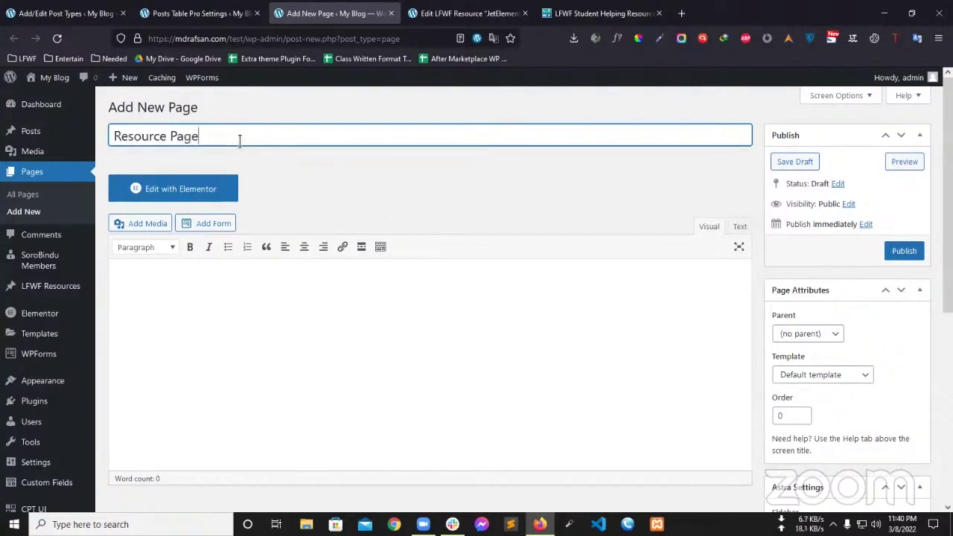
key(Tab)
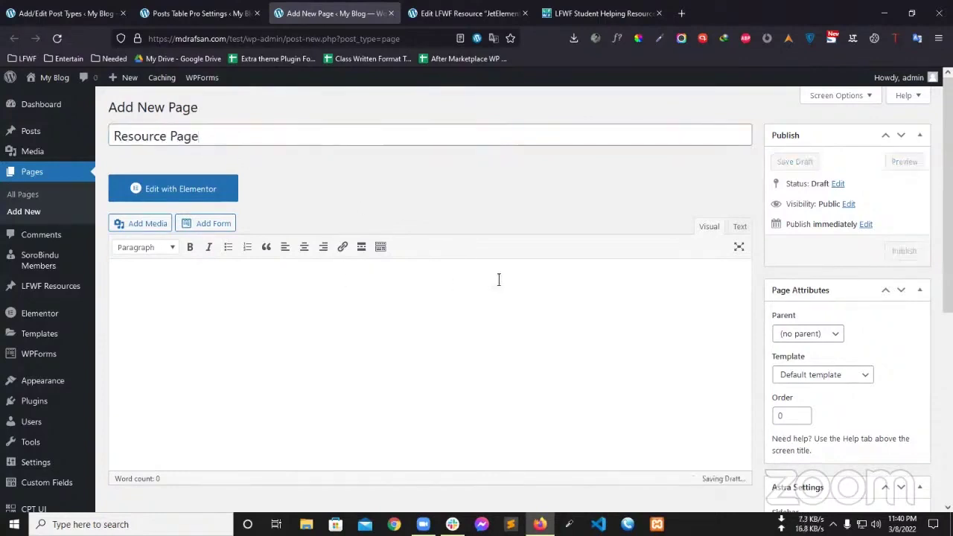
click(739, 227)
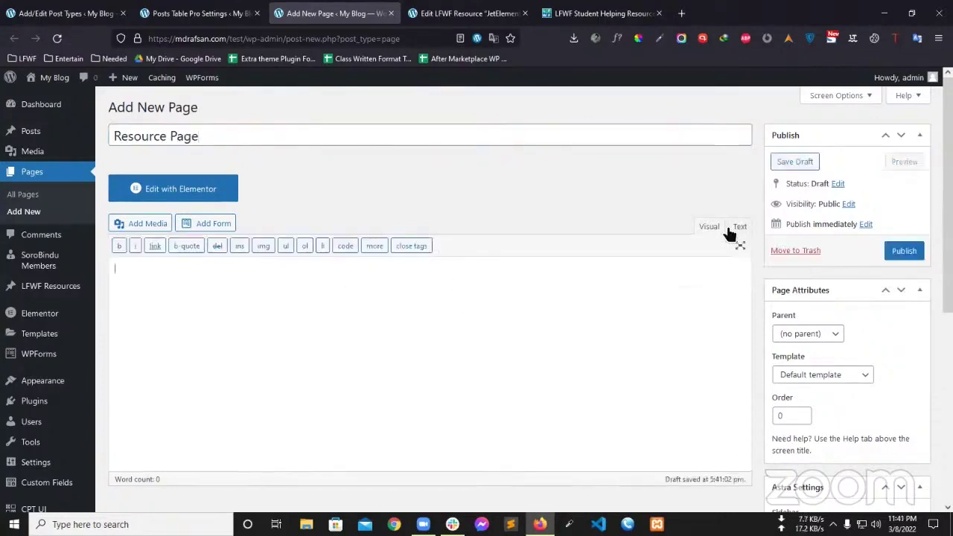
Step: Switch the content editor back to visual mode, insert the [posts_table] shortcode and publish the Resource Page
click(719, 228)
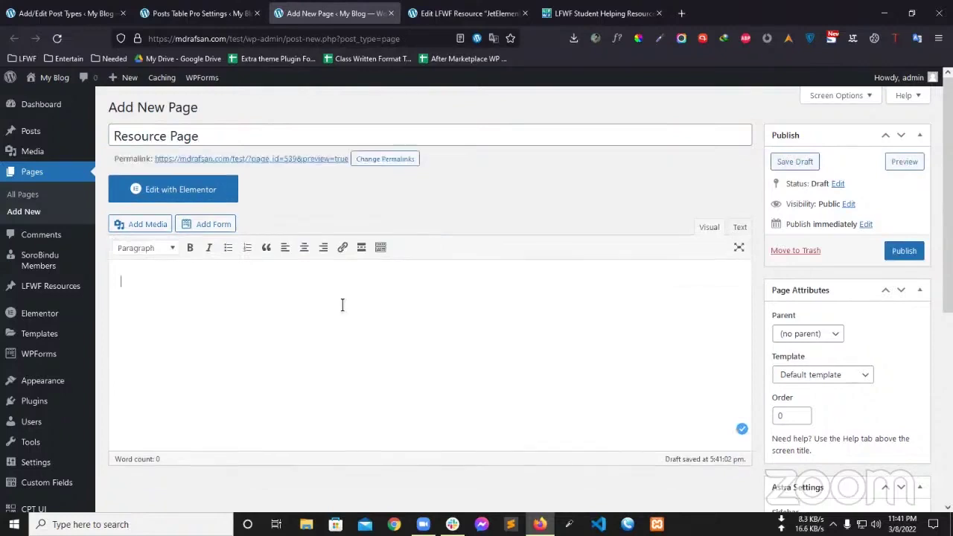
text([posts_table])
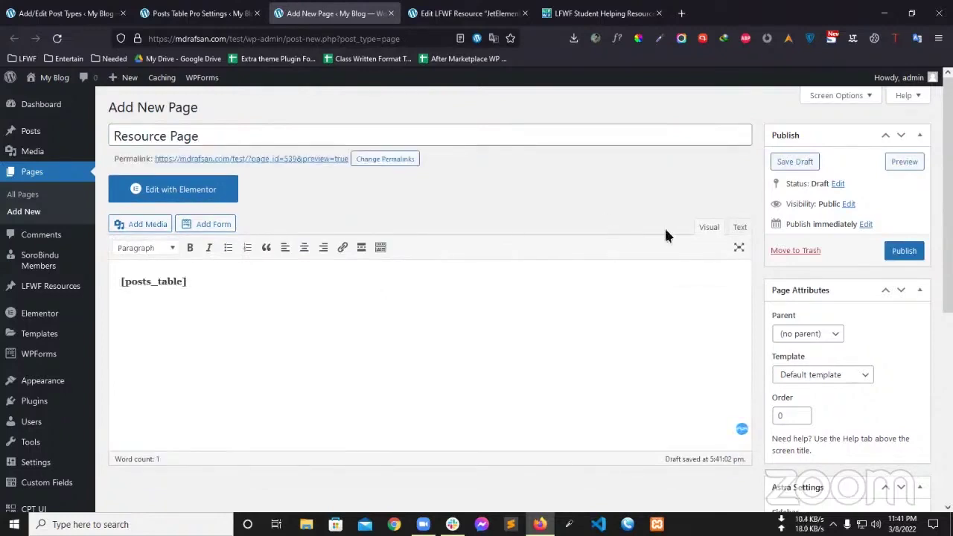
click(902, 251)
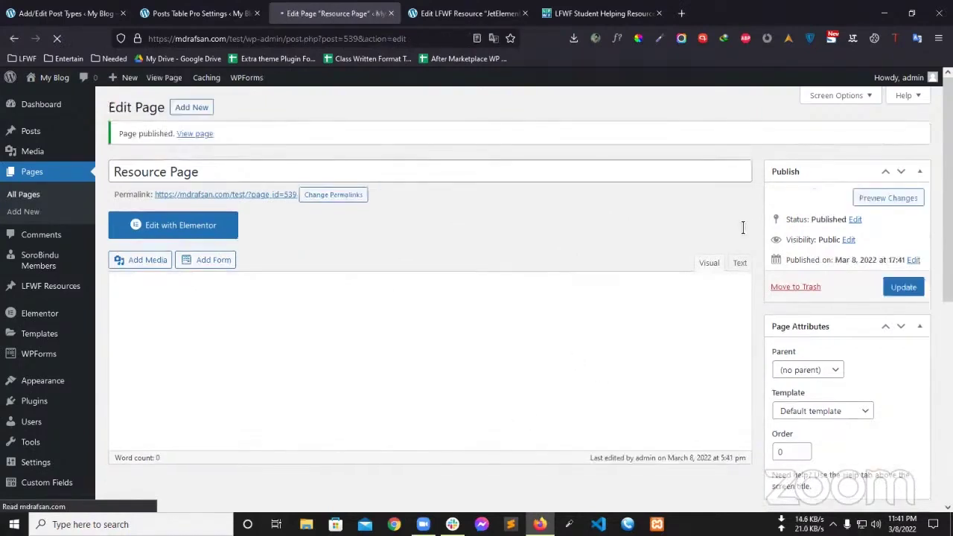
Step: View the published Resource Page in a separate browser tab and examine its posts table
right_click(195, 134)
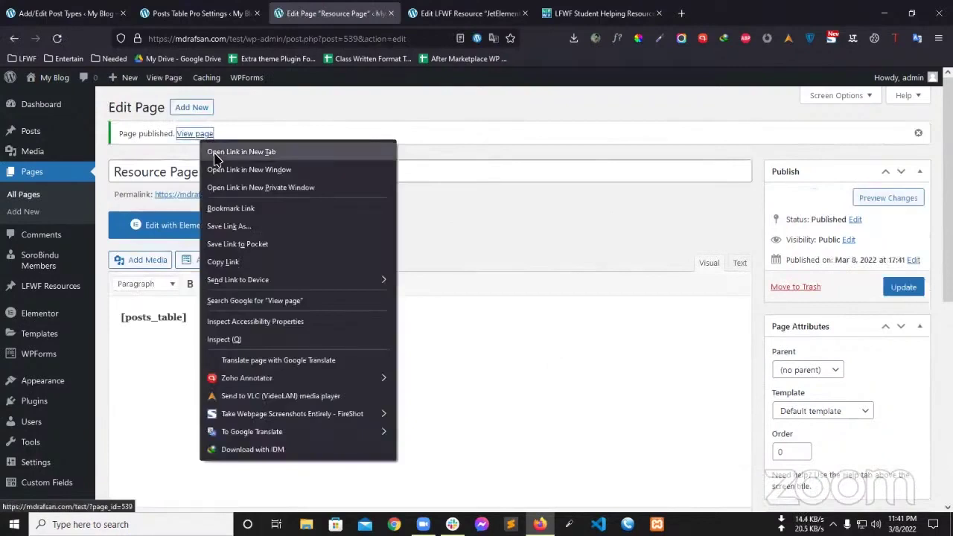
click(246, 154)
click(458, 14)
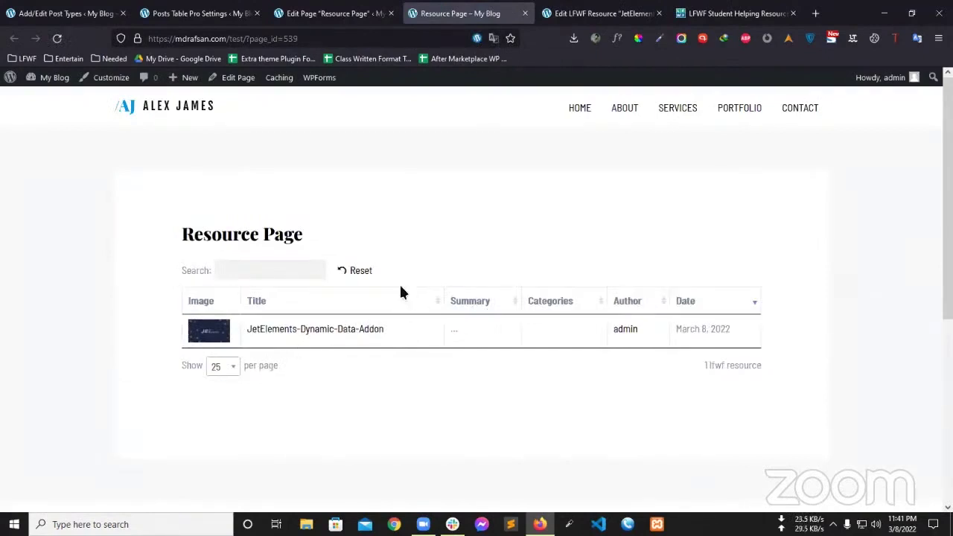
scroll(617, 253, down, 2)
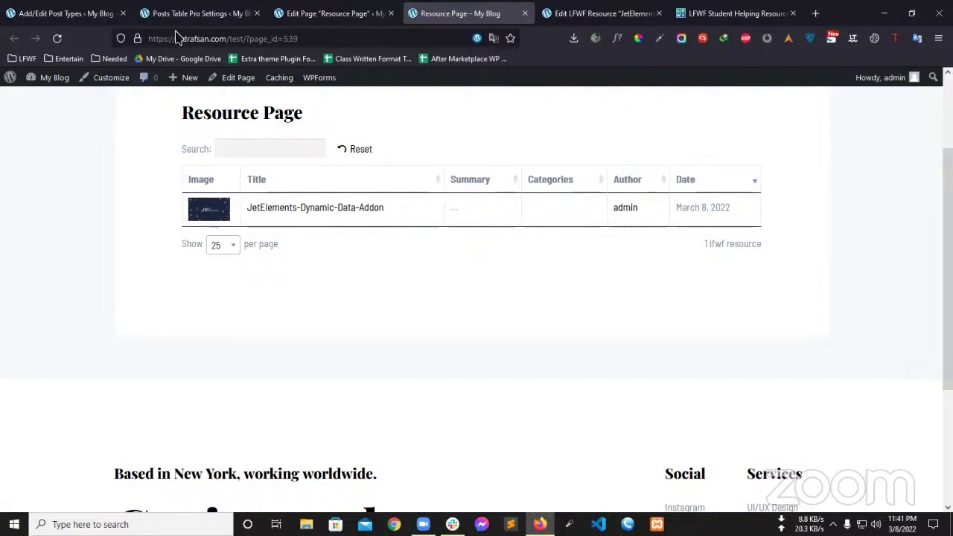
Step: Examine the Columns setting under Table content in the Posts Table Pro settings
click(197, 13)
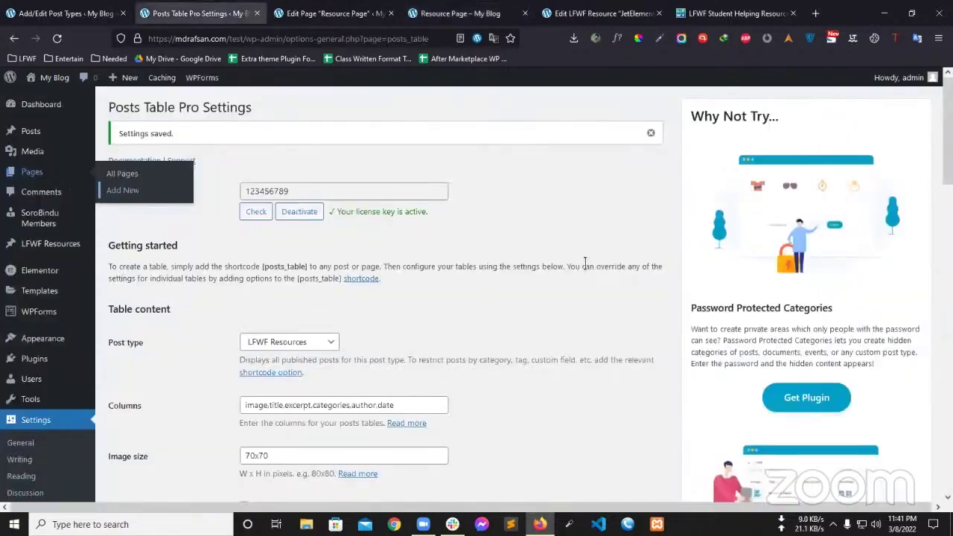
scroll(523, 211, down, 4)
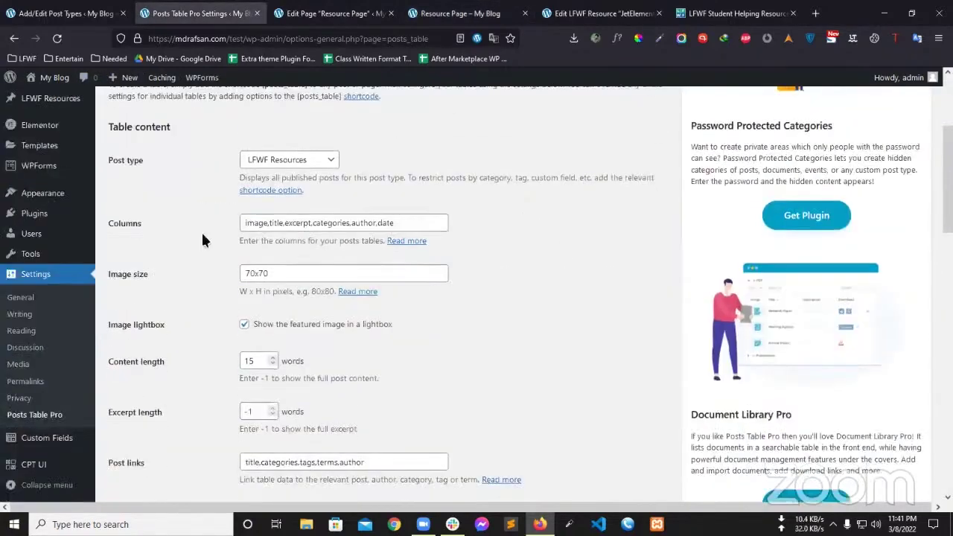
drag(138, 223, 210, 218)
click(214, 219)
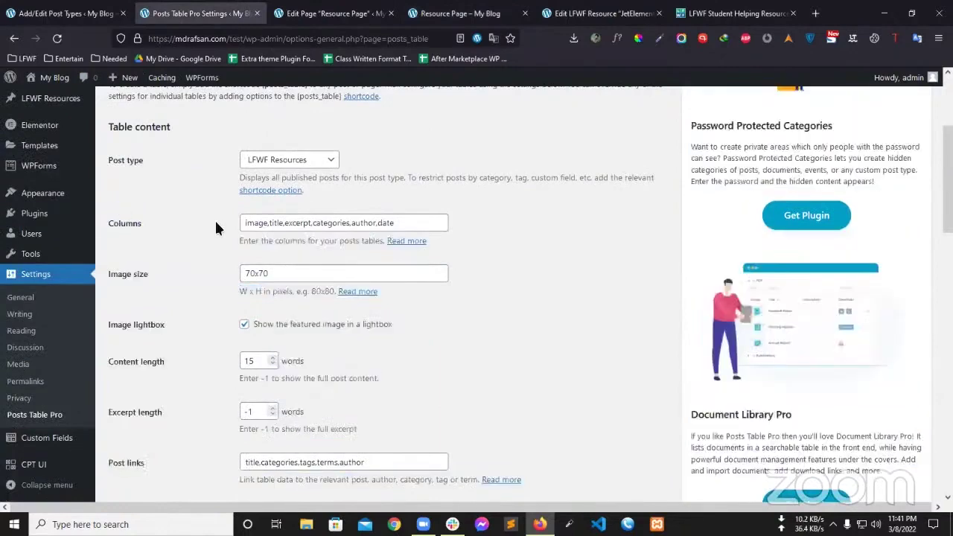
double_click(261, 225)
click(266, 223)
Step: Rearrange the browser tabs so the published Resource Page sits directly beside the Posts Table Pro settings
drag(688, 13, 262, 10)
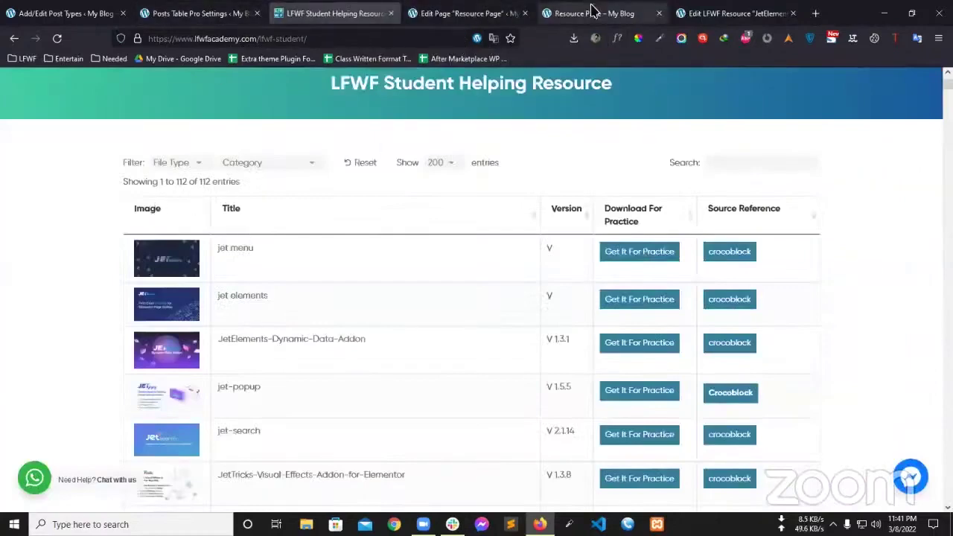
click(424, 15)
drag(424, 15, 331, 13)
click(454, 14)
click(596, 13)
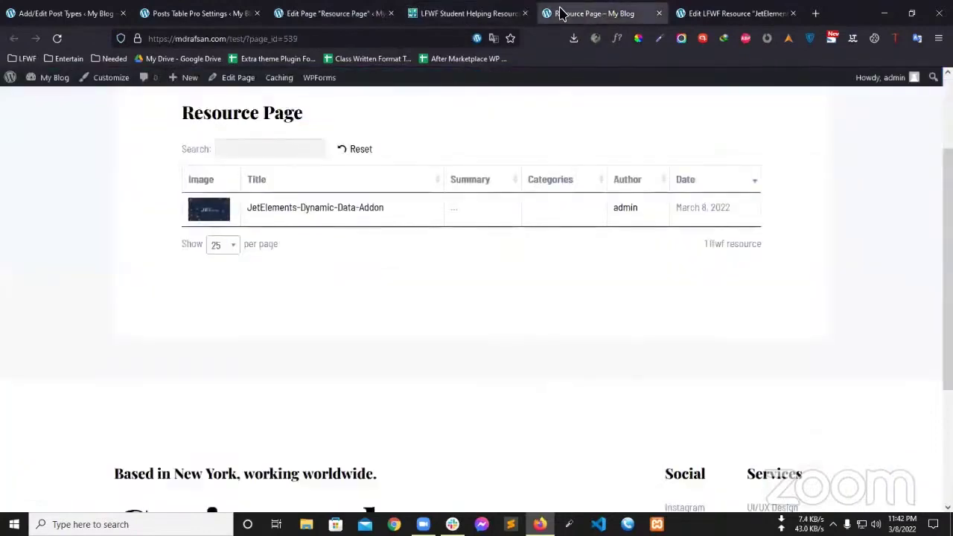
drag(595, 12, 327, 13)
Step: Compare the Columns setting with the column headings on the Resource Page and the LFWF Student Helping Resource page
click(205, 14)
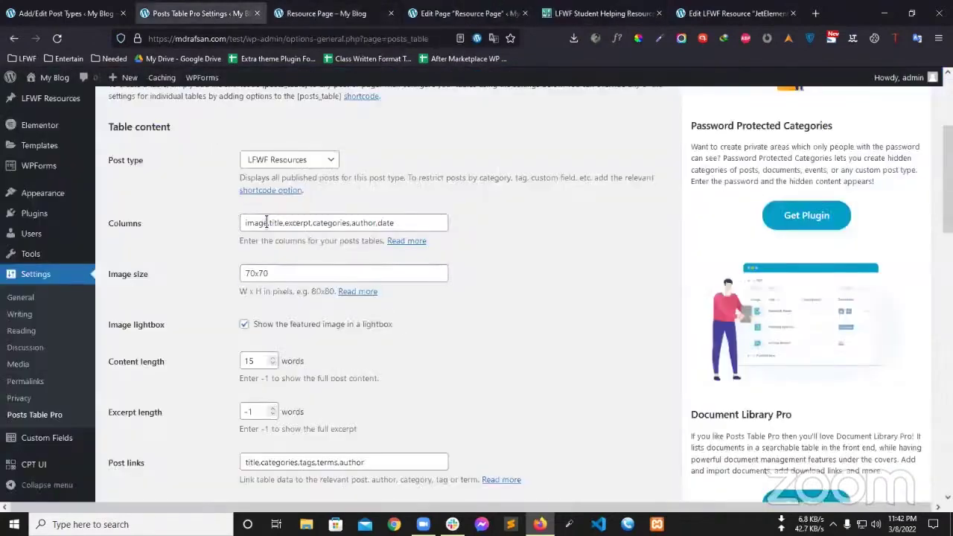
double_click(253, 222)
key(ctrl+Tab)
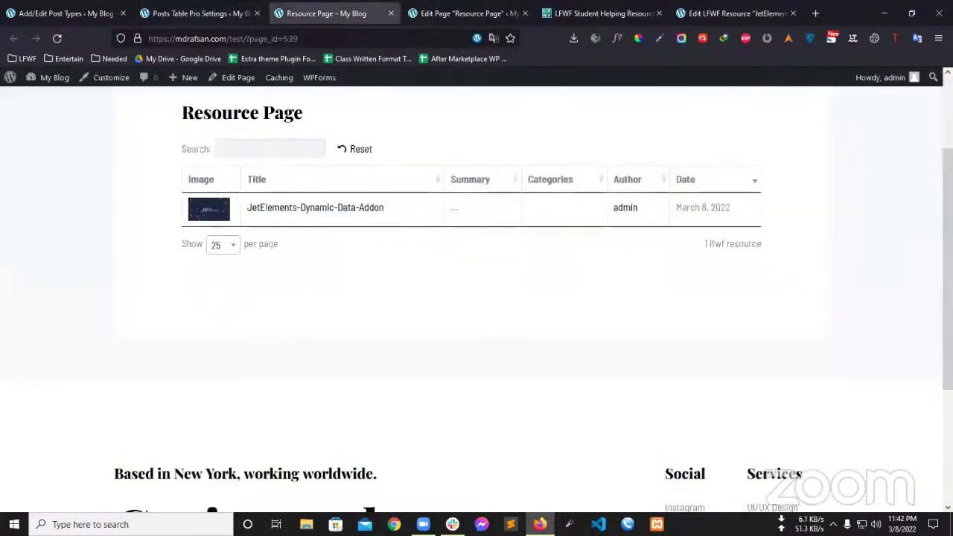
key(ctrl+shift+Tab)
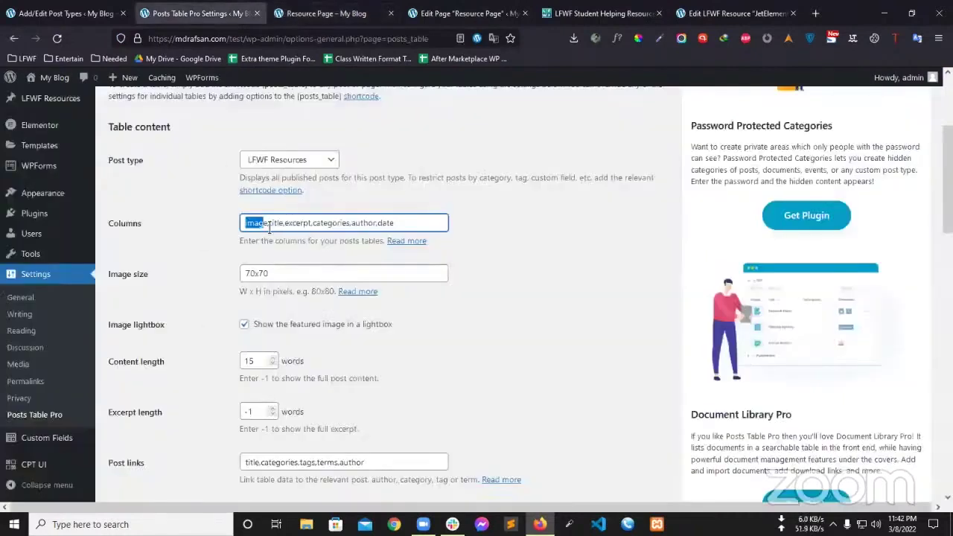
click(326, 13)
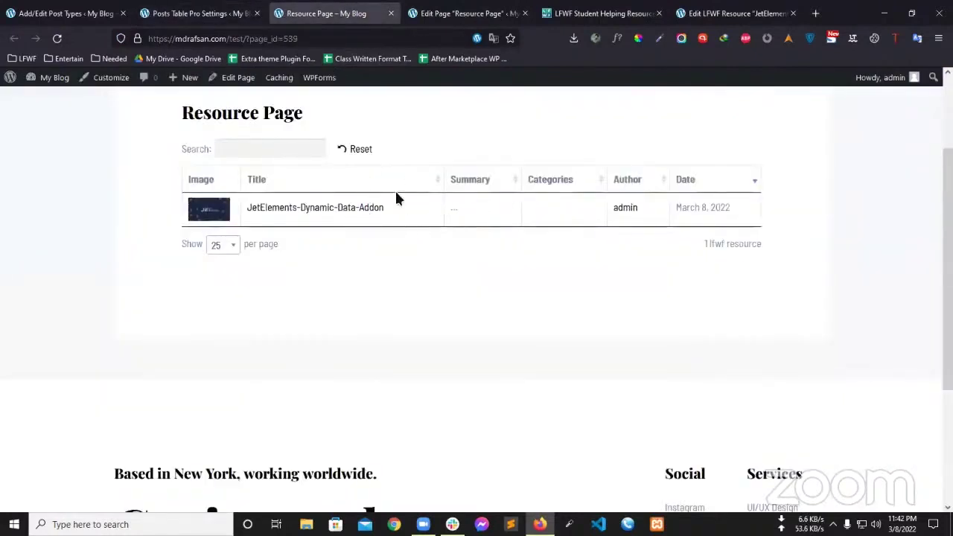
click(192, 13)
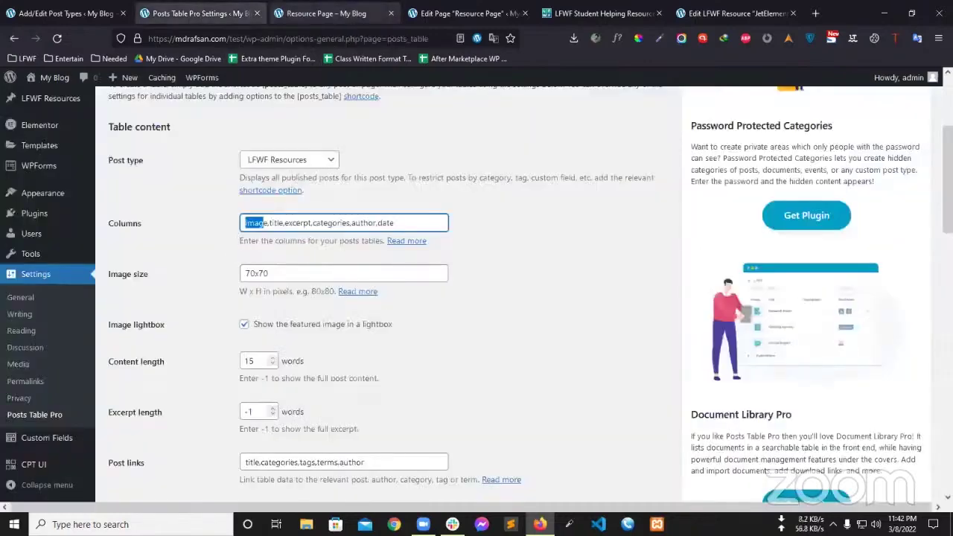
key(ctrl+Tab)
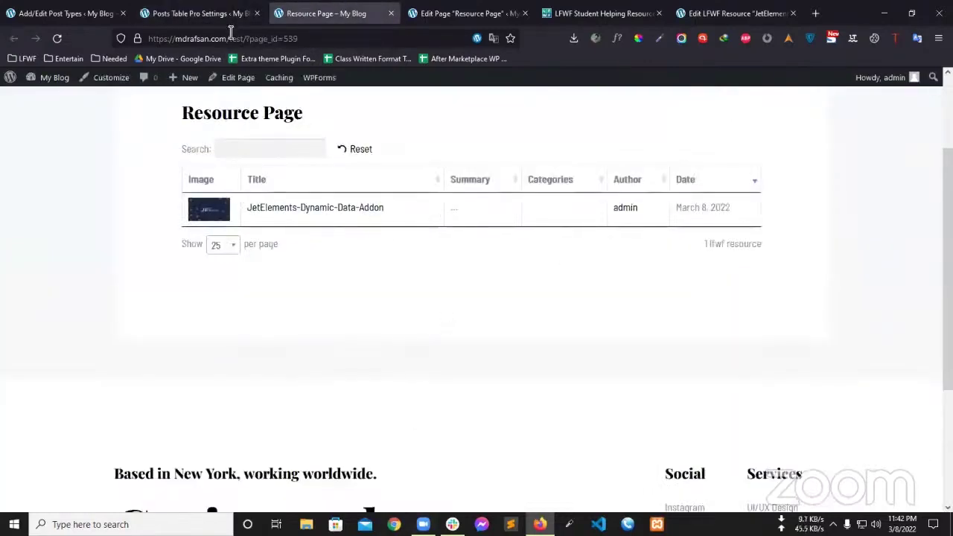
click(208, 13)
click(508, 233)
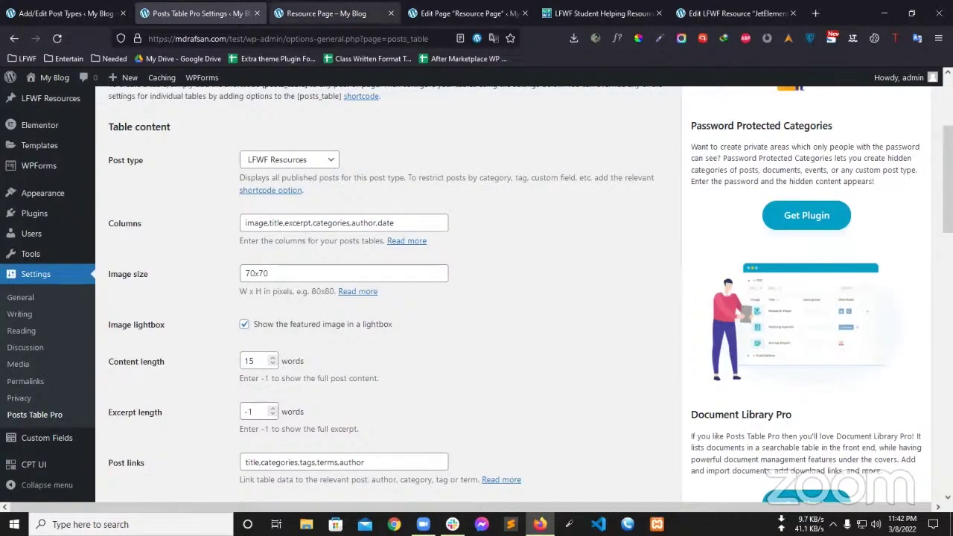
click(326, 12)
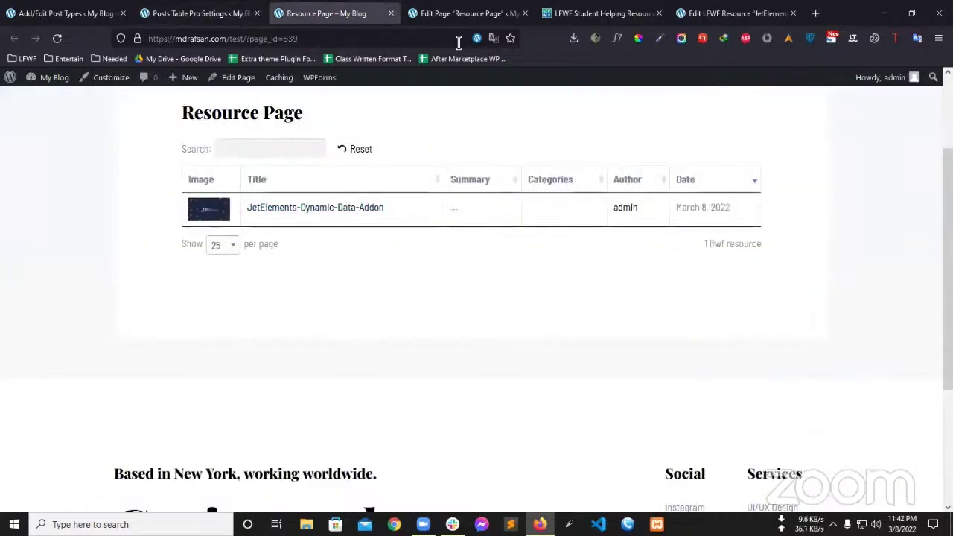
click(589, 13)
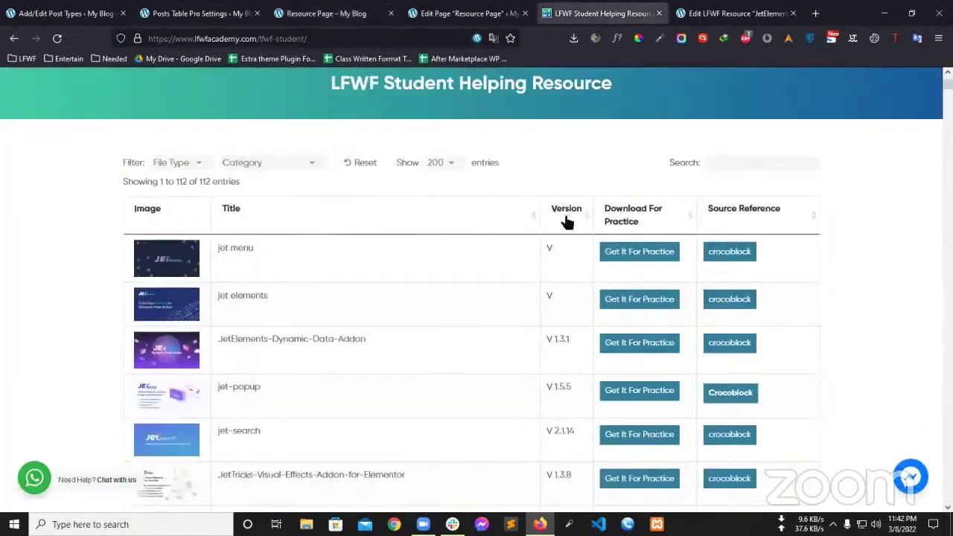
click(332, 15)
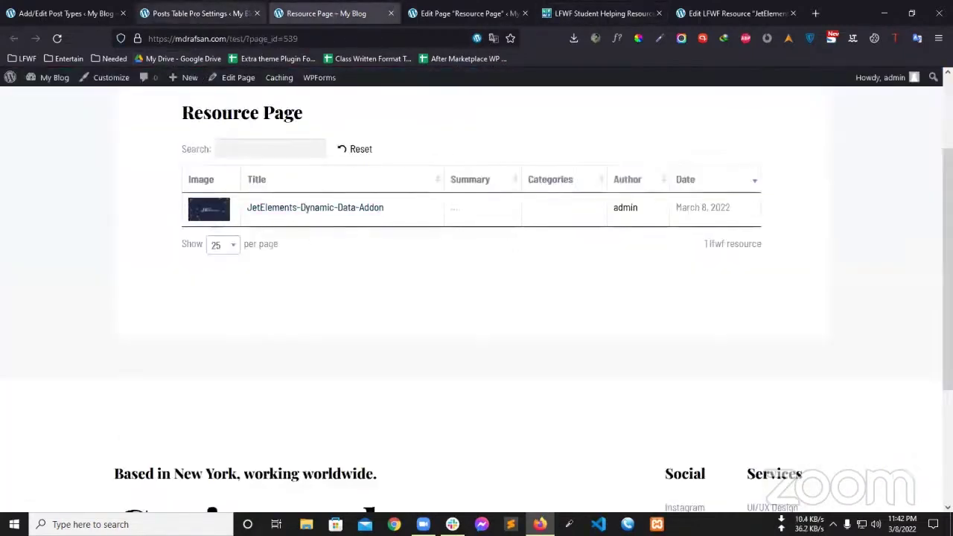
Step: Set the table's Columns in the Posts Table Pro settings to image,title,version
click(197, 13)
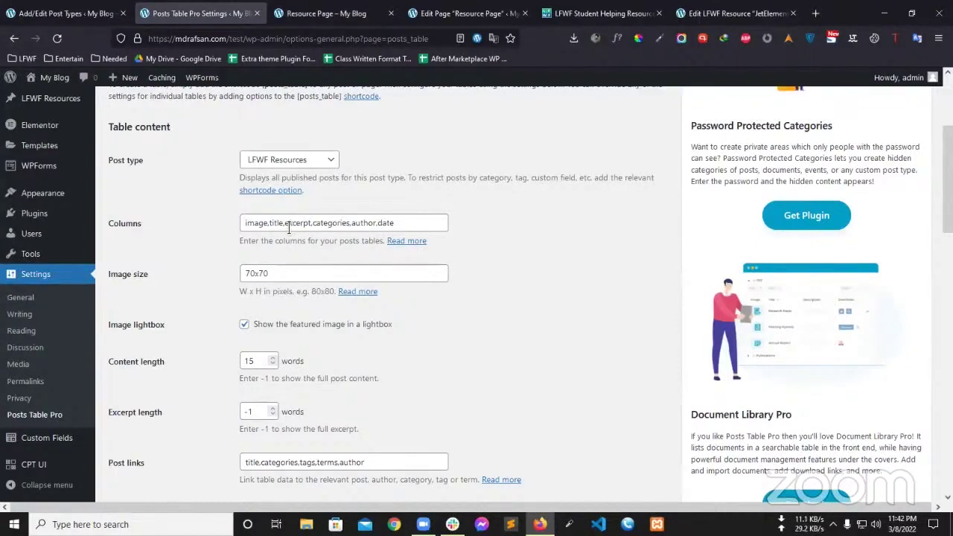
drag(286, 223, 481, 227)
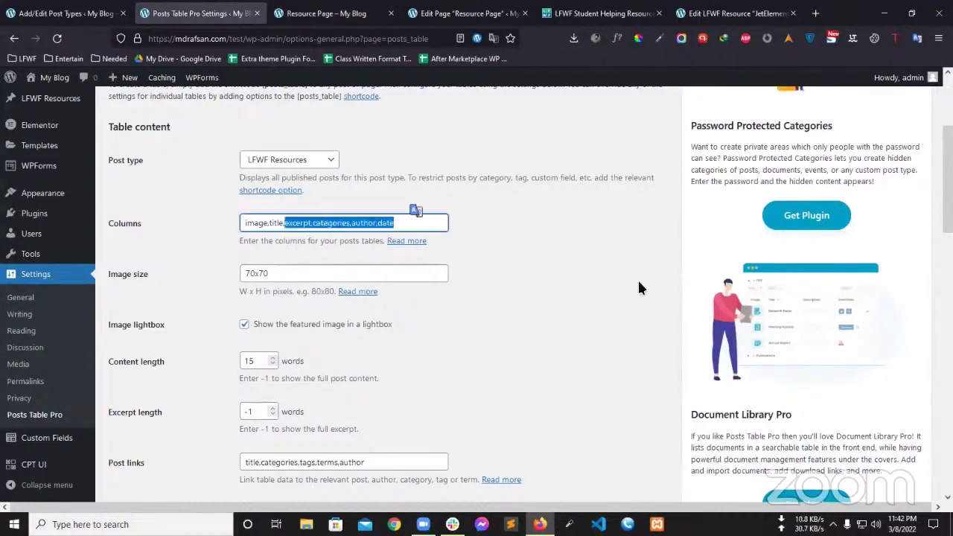
key(BackSpace)
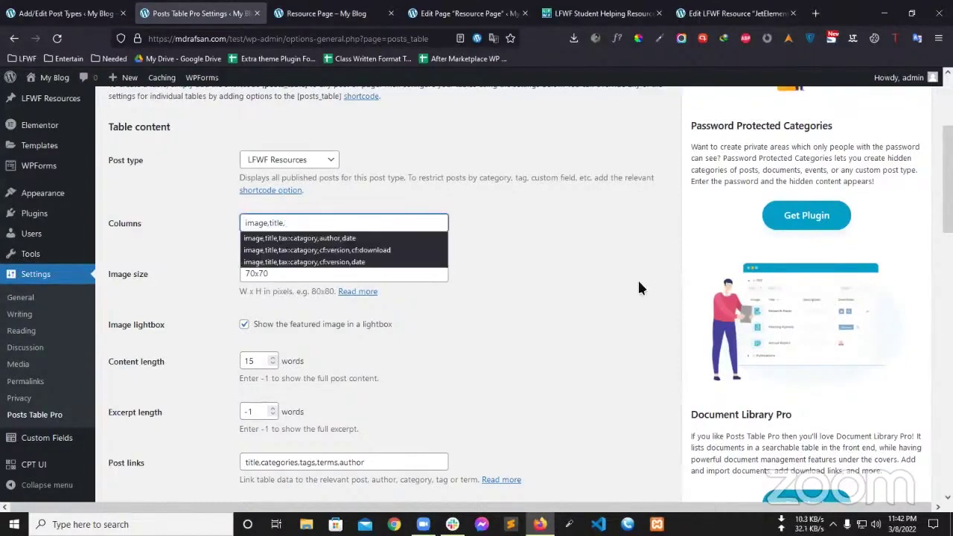
click(549, 283)
click(319, 219)
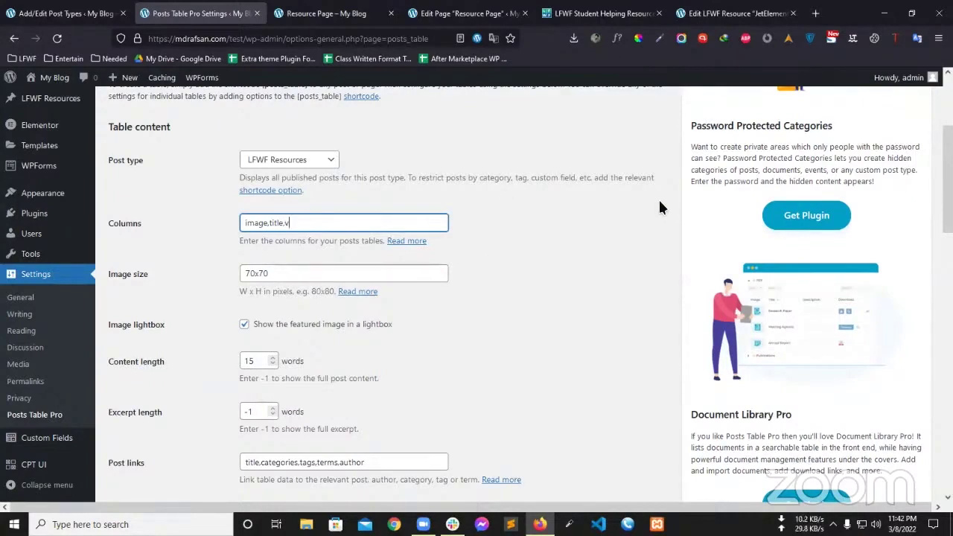
text(ersion)
click(607, 313)
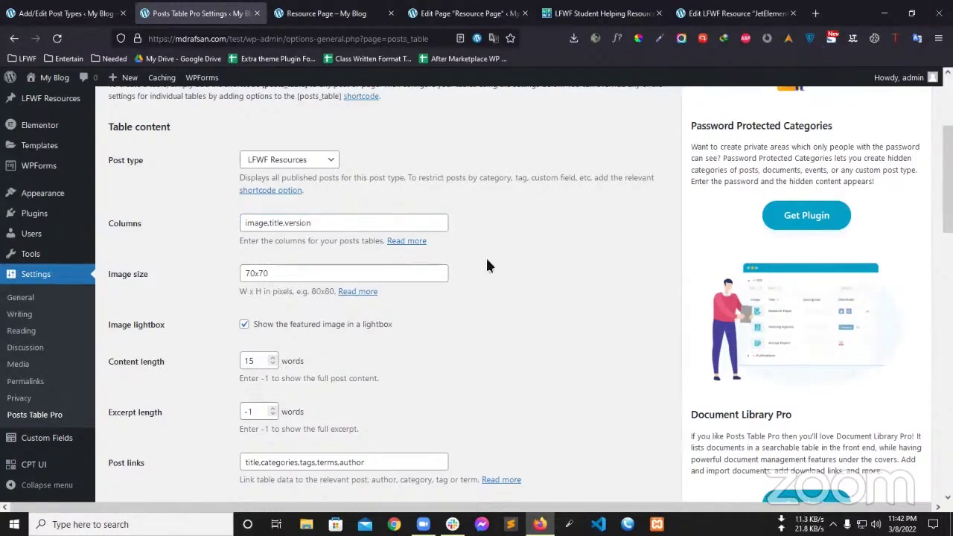
Step: Open the "Field For LFWF Resource" custom field group in a separate browser tab and check the Version field's name
scroll(63, 436, down, 2)
mouse_move(59, 446)
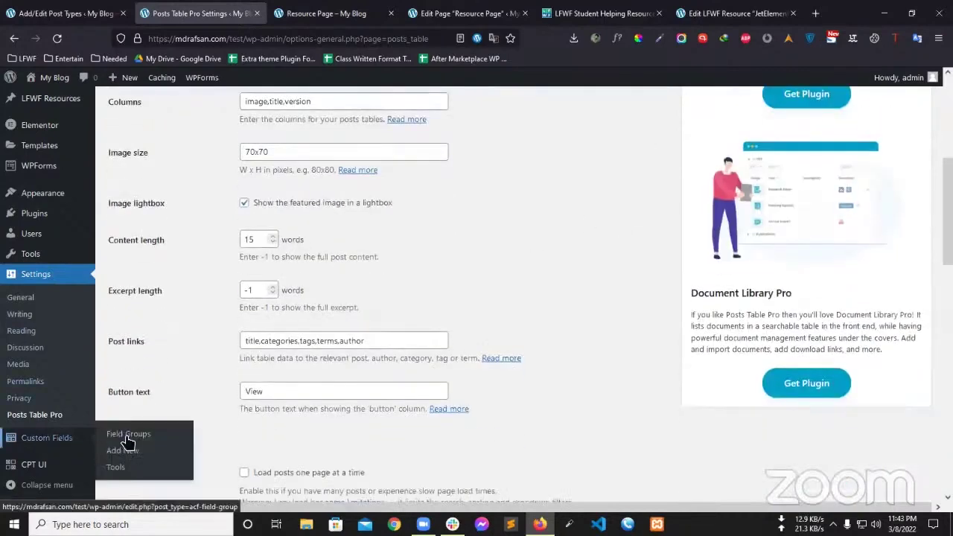
right_click(128, 439)
click(213, 124)
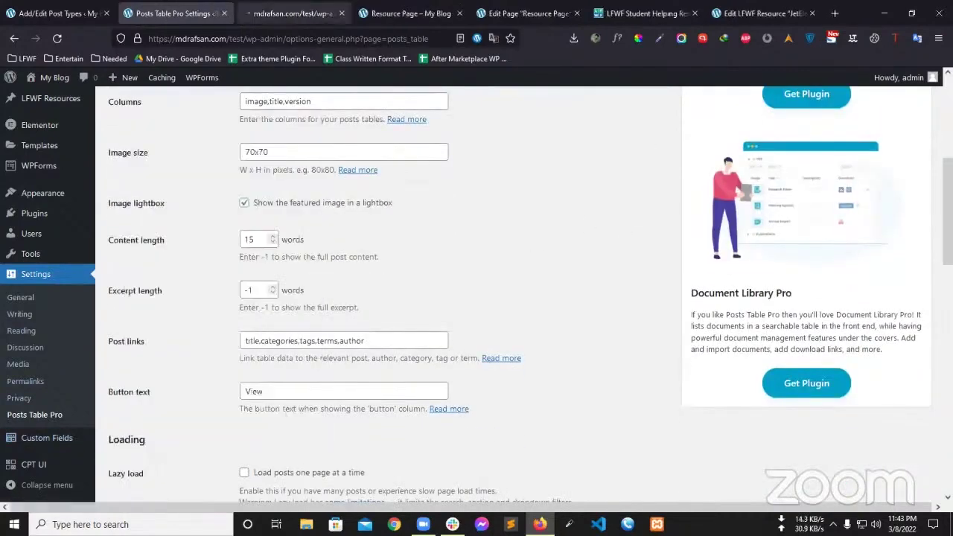
click(293, 13)
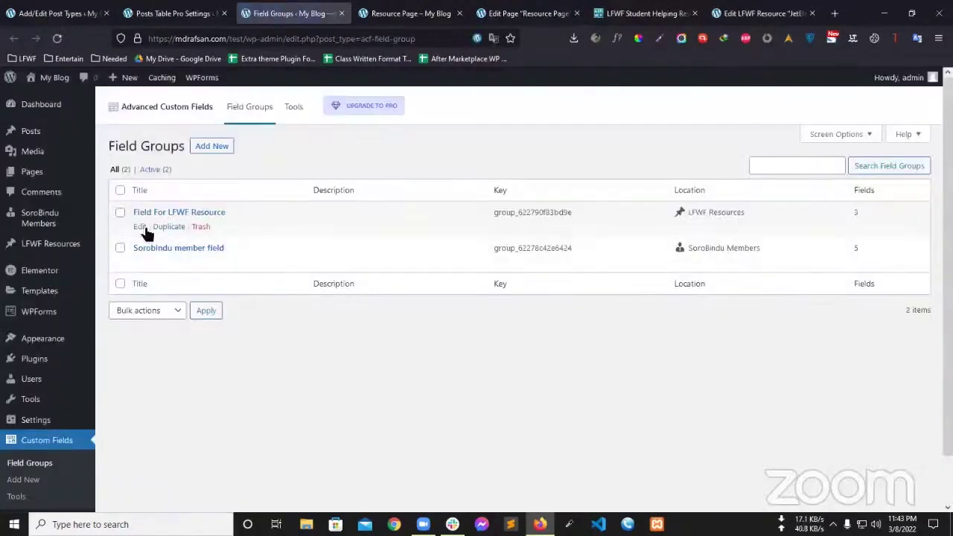
click(143, 227)
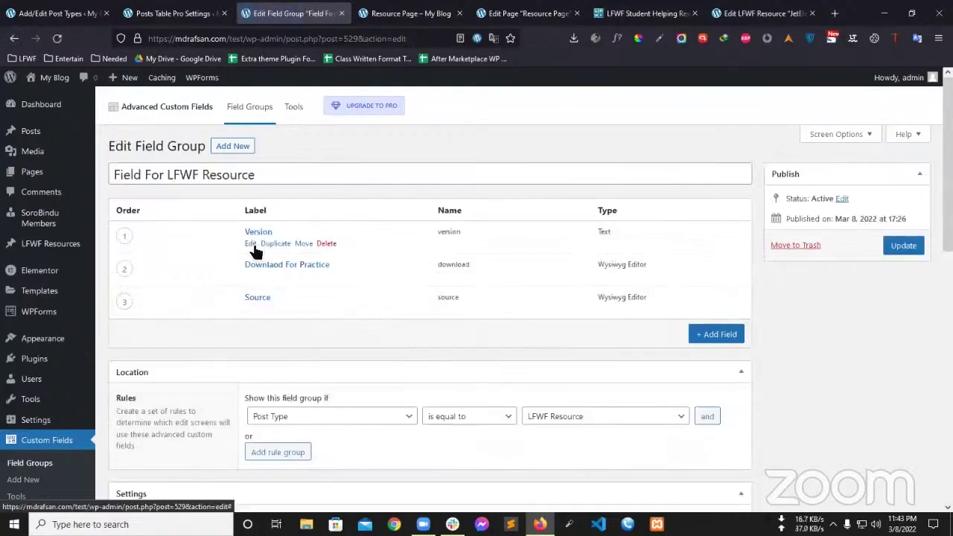
click(251, 244)
click(279, 326)
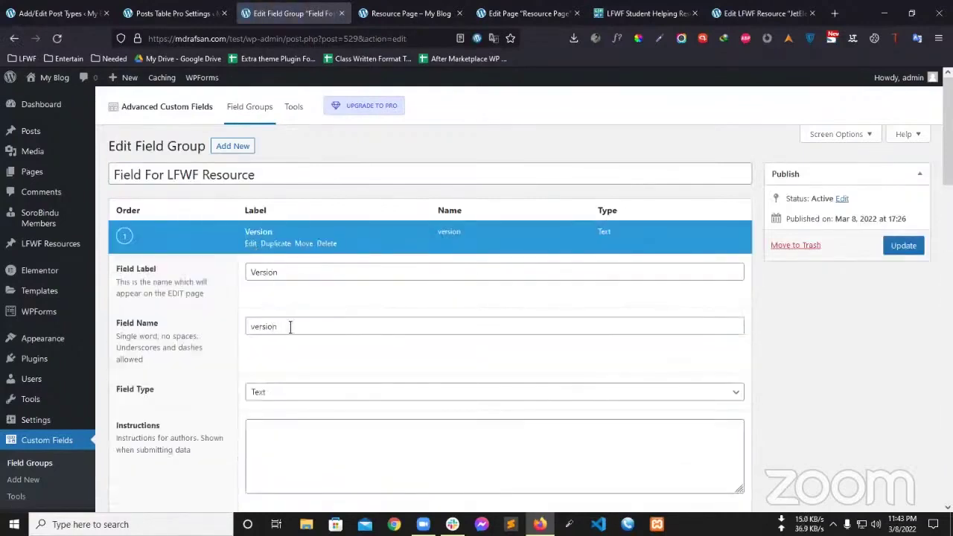
drag(164, 331, 185, 336)
click(176, 333)
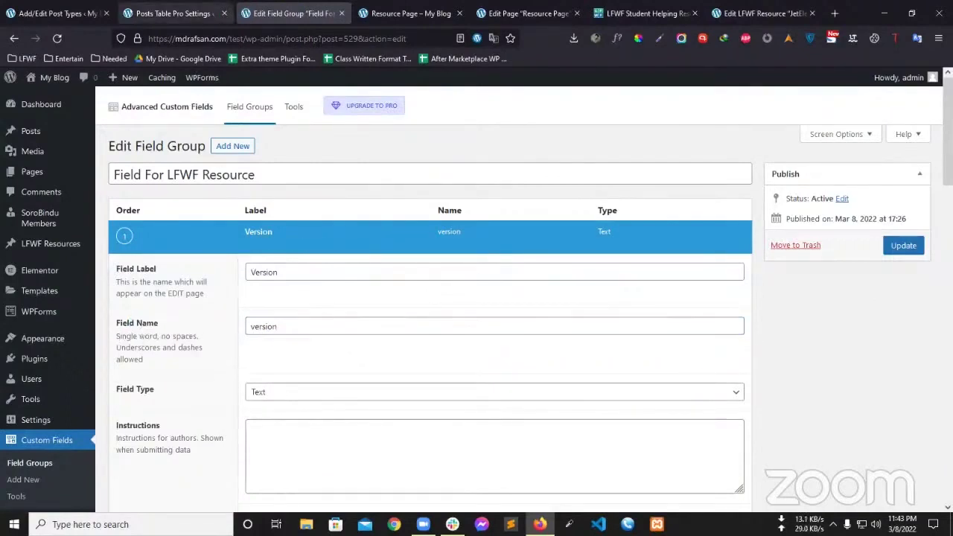
Step: Return to the Posts Table Pro settings and save the changed column list
click(172, 14)
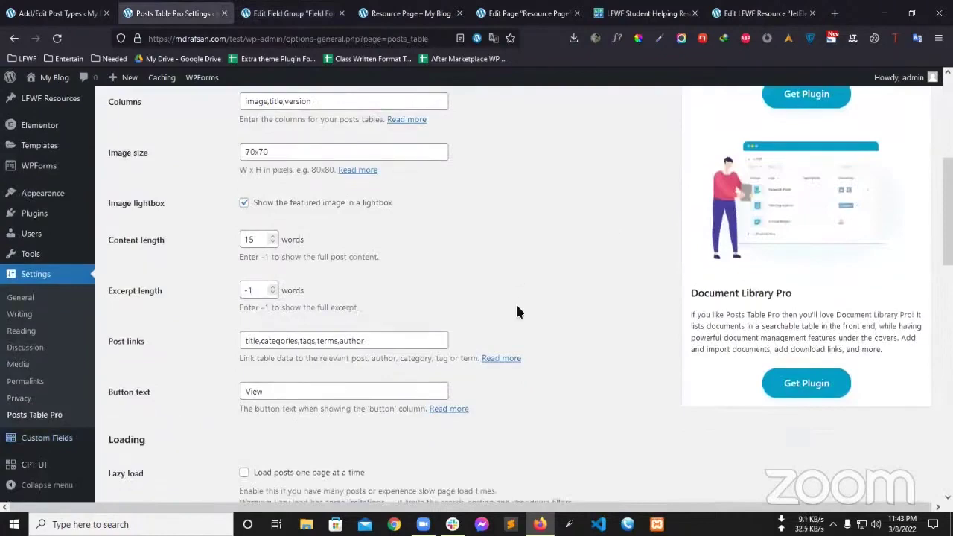
scroll(518, 311, up, 5)
scroll(461, 276, down, 1)
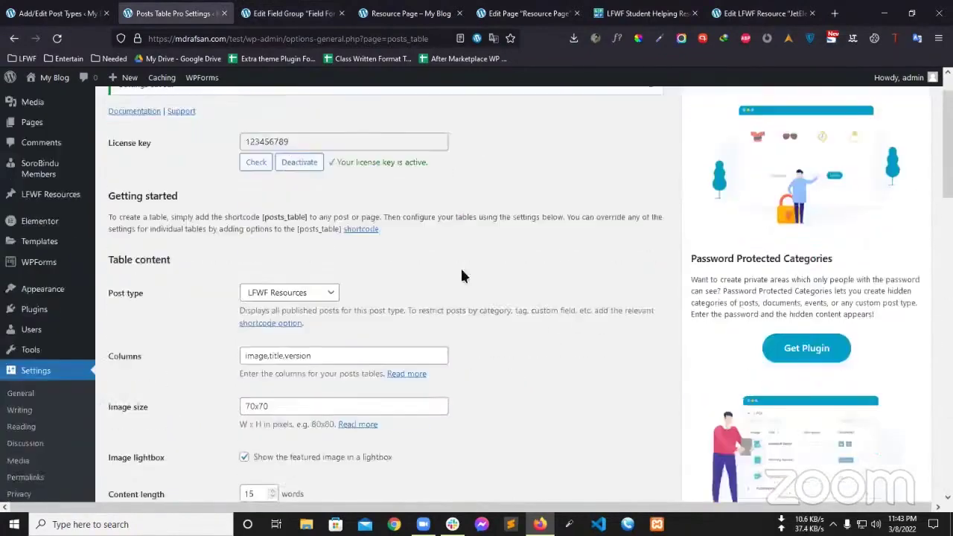
scroll(460, 276, down, 15)
click(160, 441)
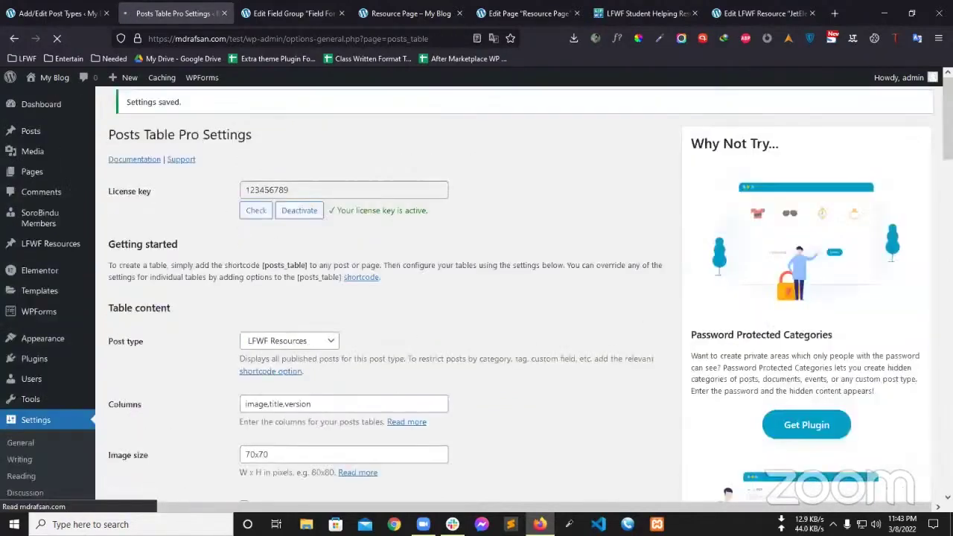
Step: Reload the Resource Page and check the table's Version column for the JetElements-Dynamic-Data-Addon entry
click(408, 14)
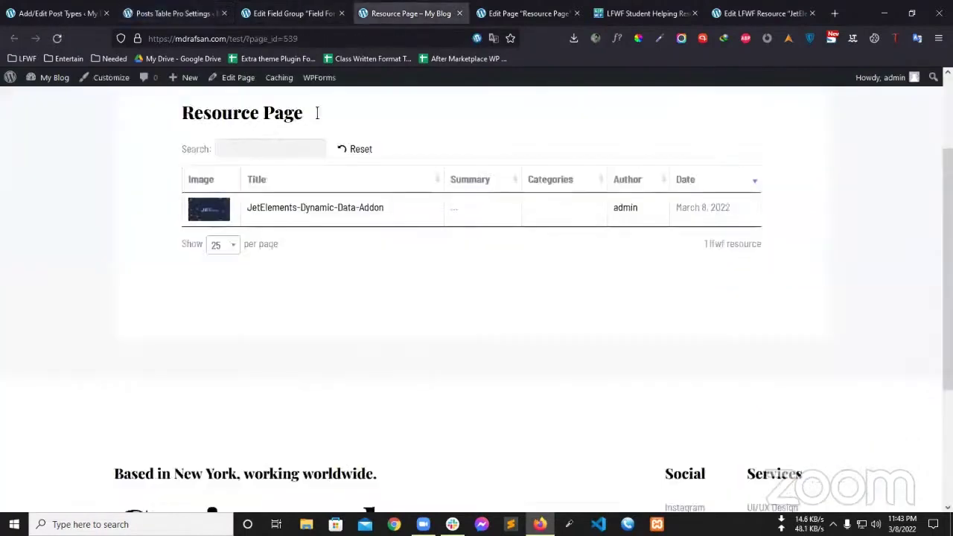
click(57, 39)
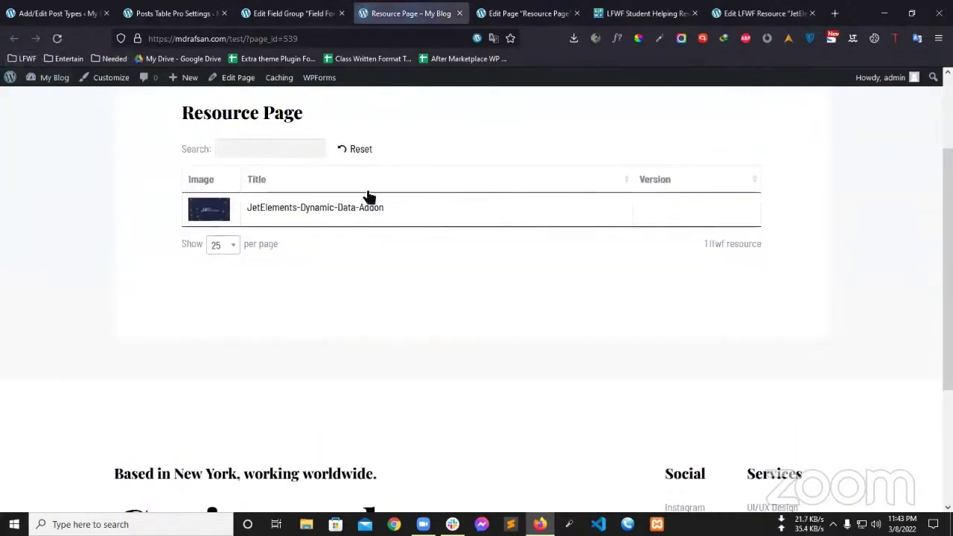
click(661, 184)
click(668, 187)
click(665, 182)
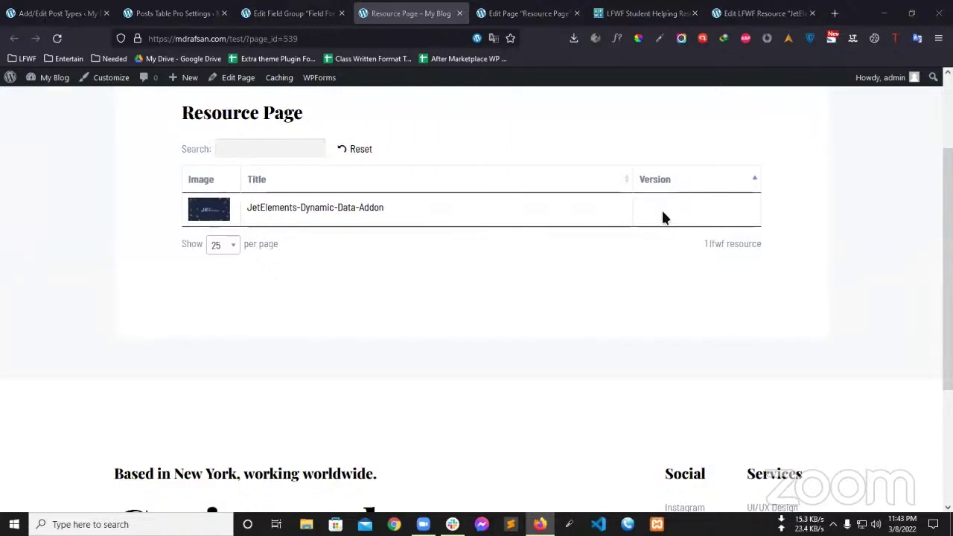
Step: Compare the Version field's name in the "Field For LFWF Resource" group with the Version column on the Resource Page
click(295, 14)
key(ctrl+Tab)
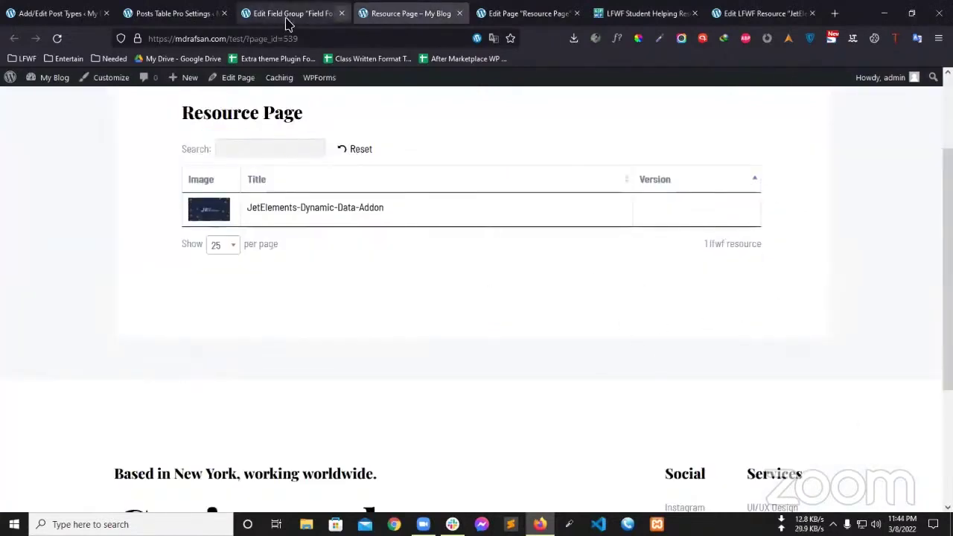
click(309, 13)
key(ctrl+shift+Tab)
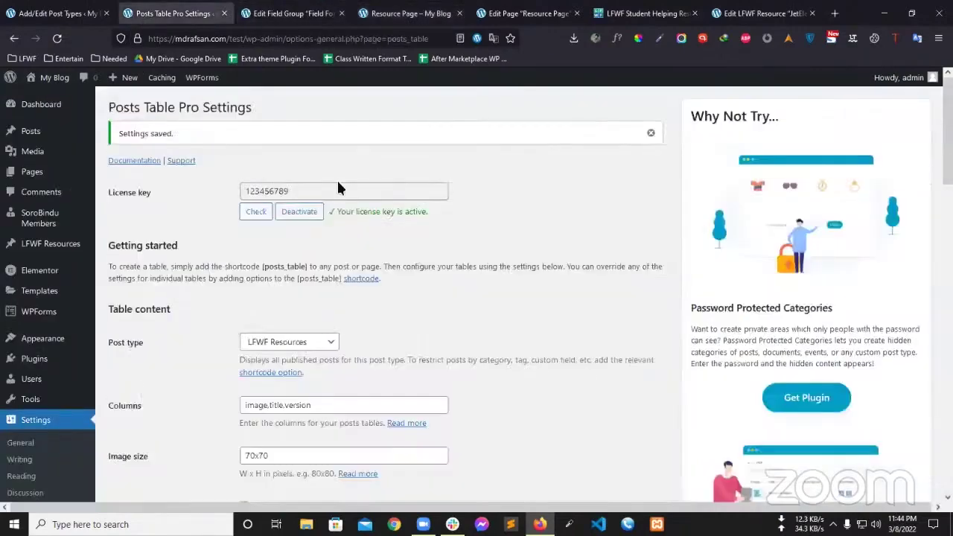
click(56, 12)
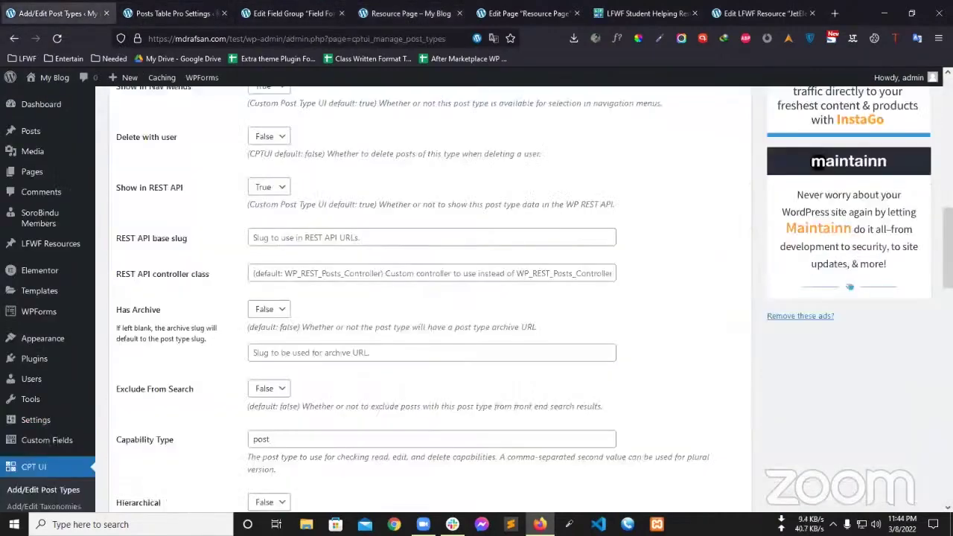
click(176, 12)
click(317, 13)
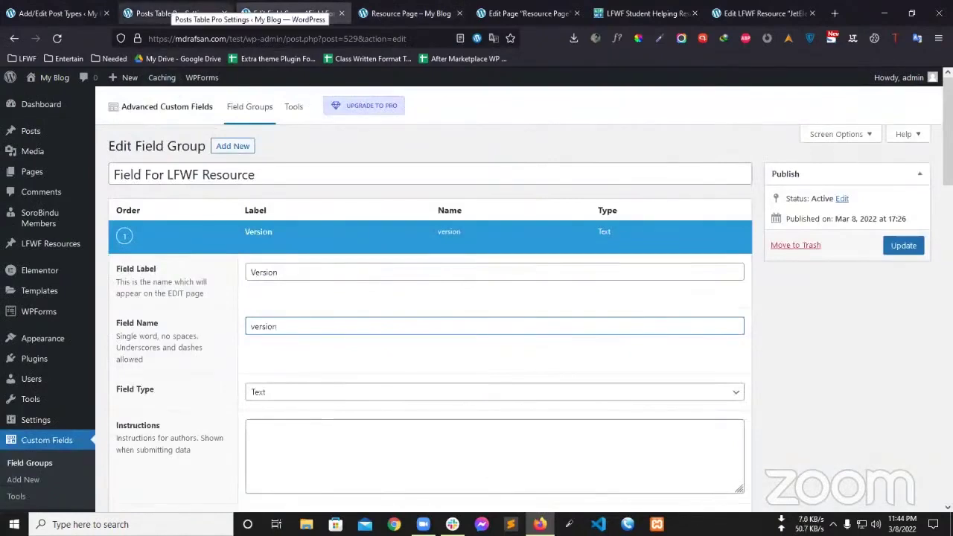
click(388, 12)
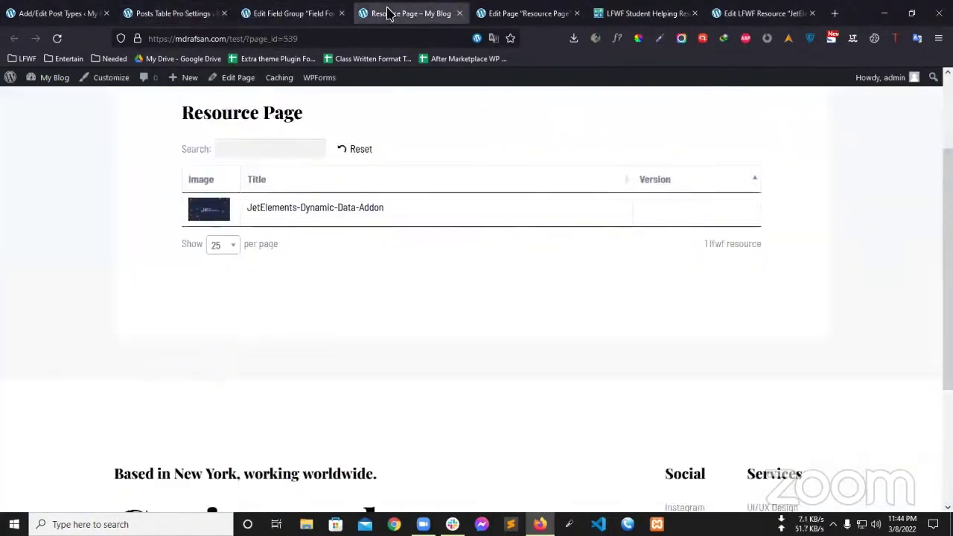
Step: Check the version entry in the Columns setting of Posts Table Pro
click(173, 13)
scroll(471, 294, down, 2)
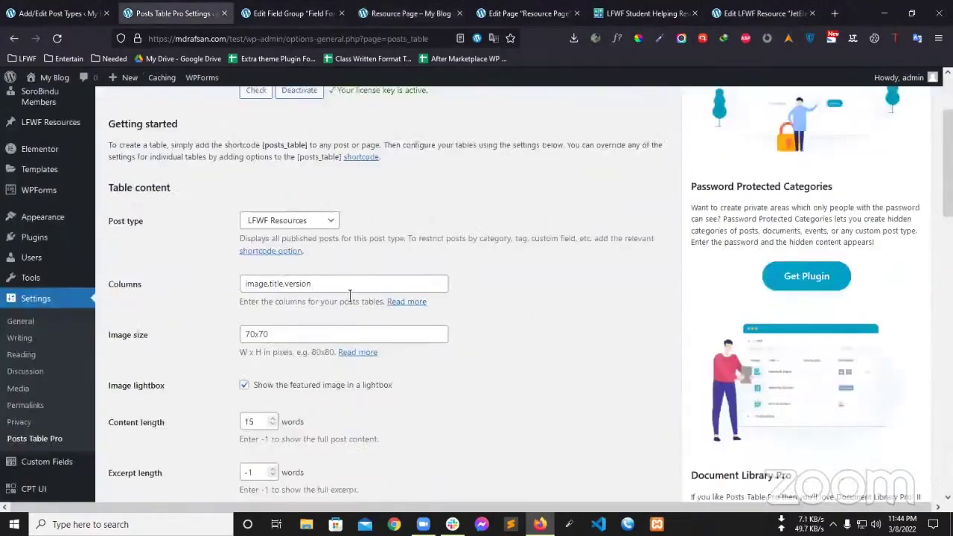
double_click(288, 286)
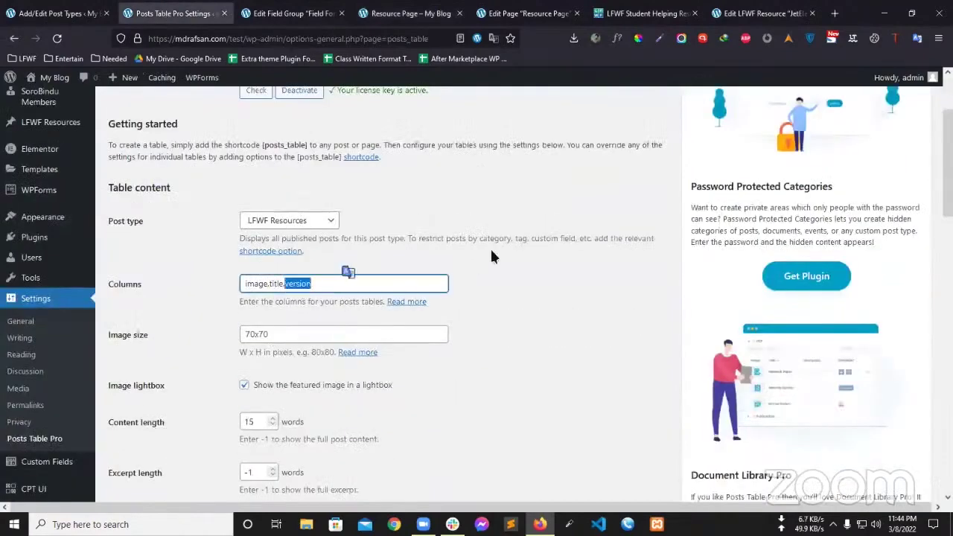
click(359, 271)
drag(285, 284, 321, 284)
click(513, 227)
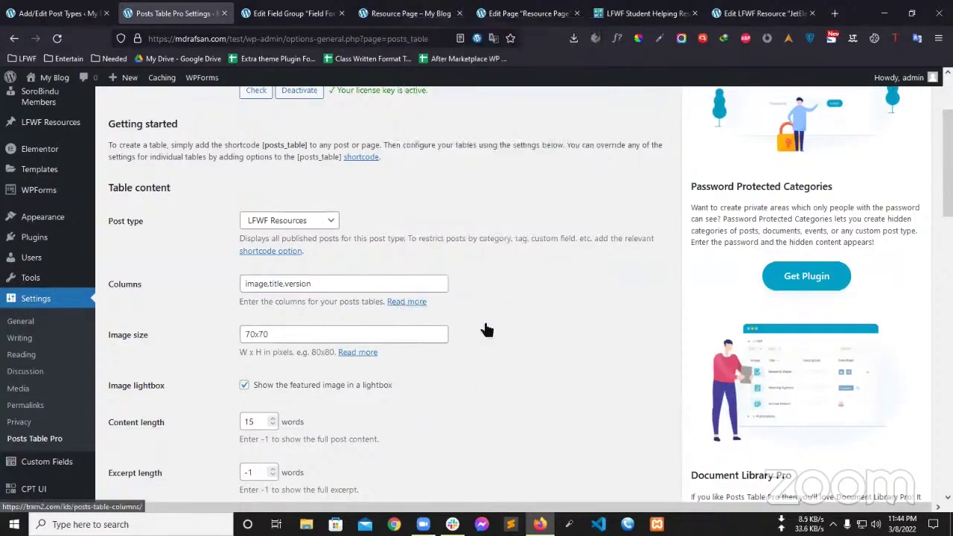
Step: Open the plugin's documentation on posts table columns in a separate browser tab
click(406, 303)
right_click(406, 301)
click(454, 23)
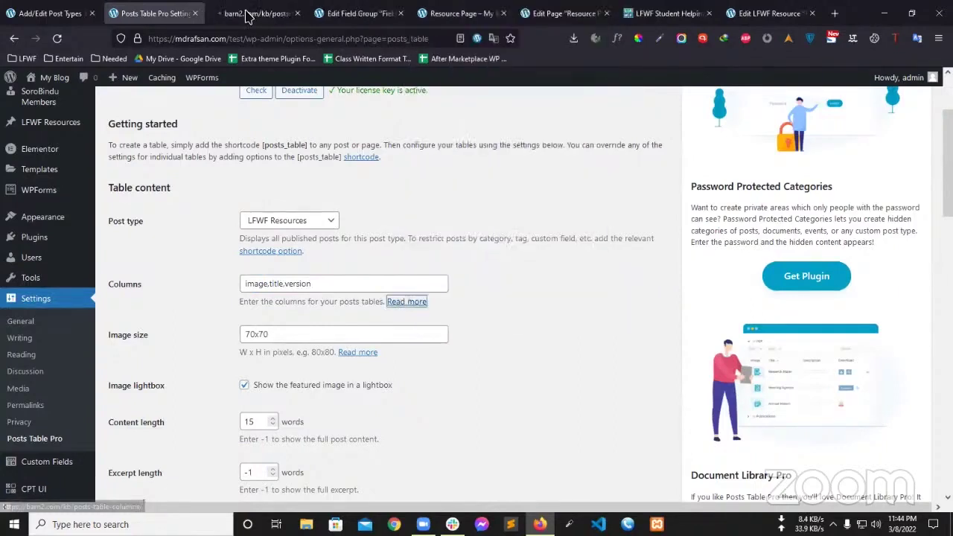
click(249, 15)
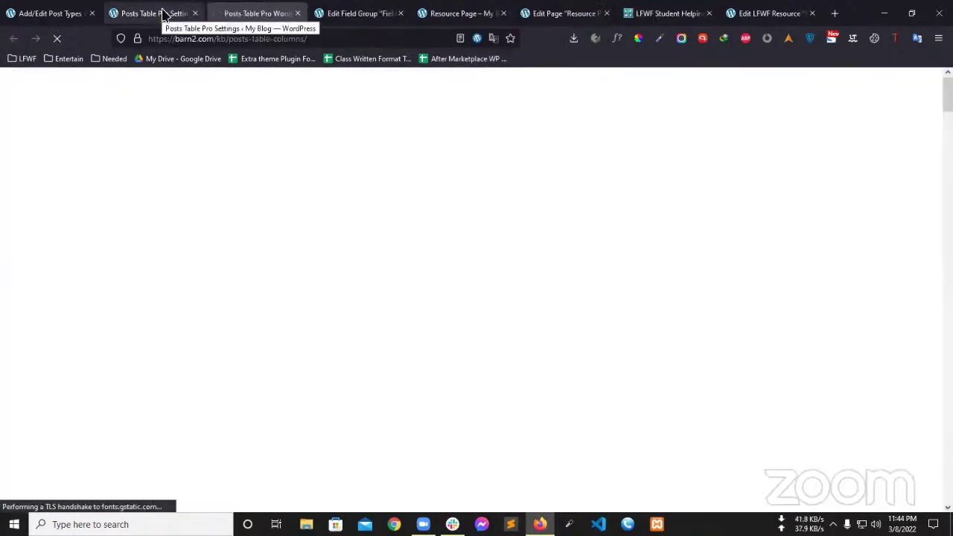
click(164, 15)
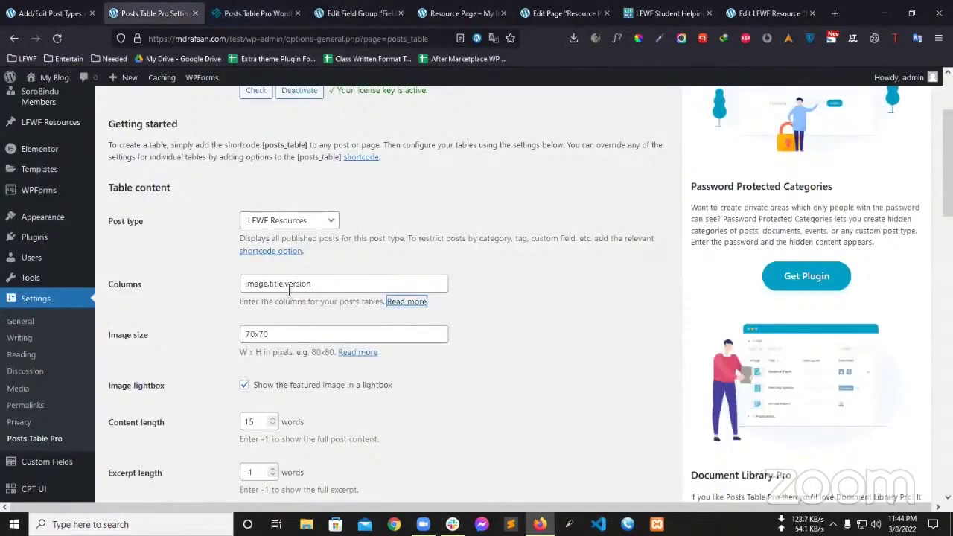
click(246, 15)
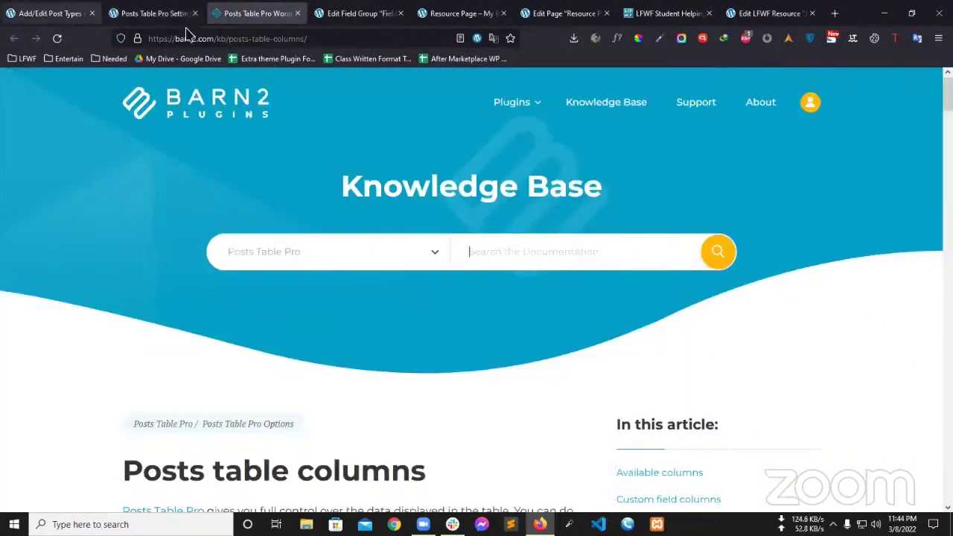
Step: Examine the "Custom field columns" section of the documentation for the syntax that adds a custom field to the table
scroll(330, 307, down, 4)
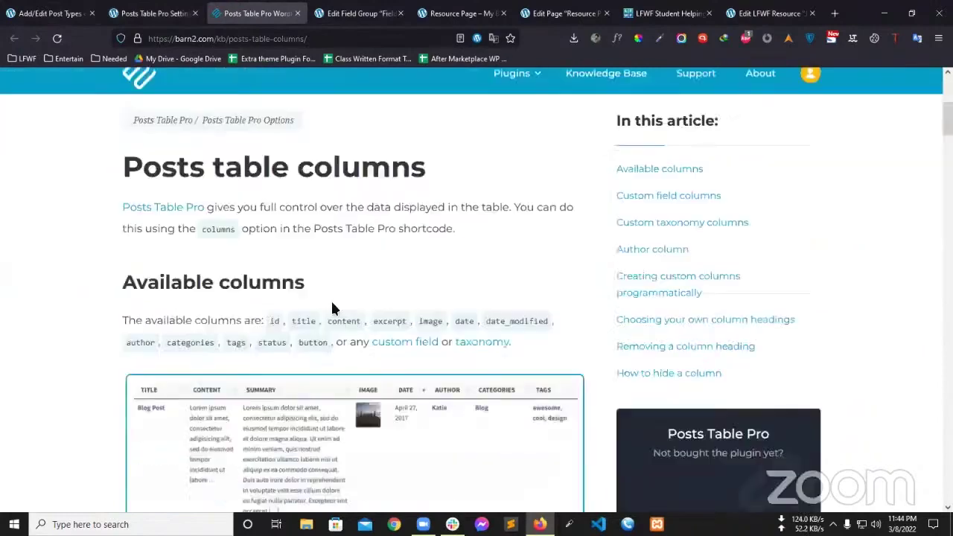
scroll(332, 308, down, 4)
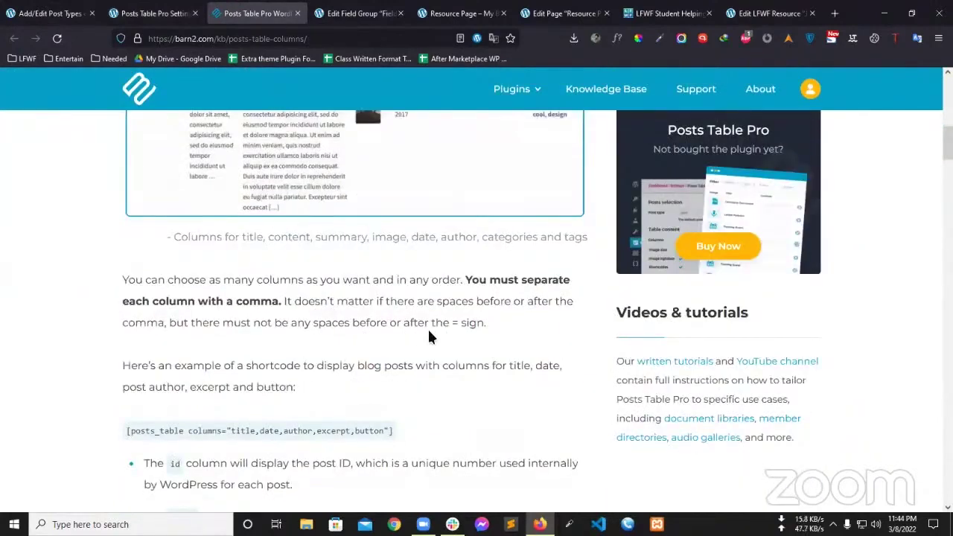
scroll(428, 336, down, 8)
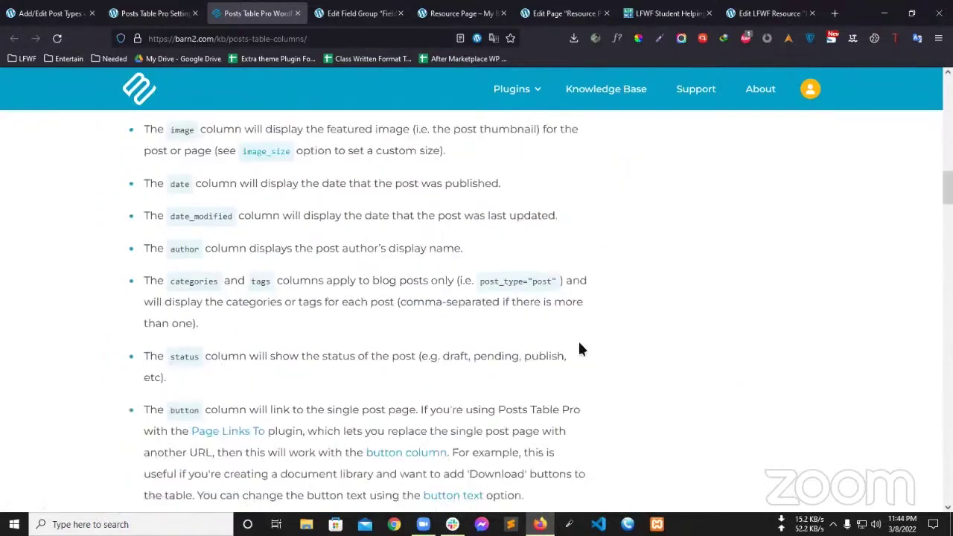
scroll(579, 348, down, 7)
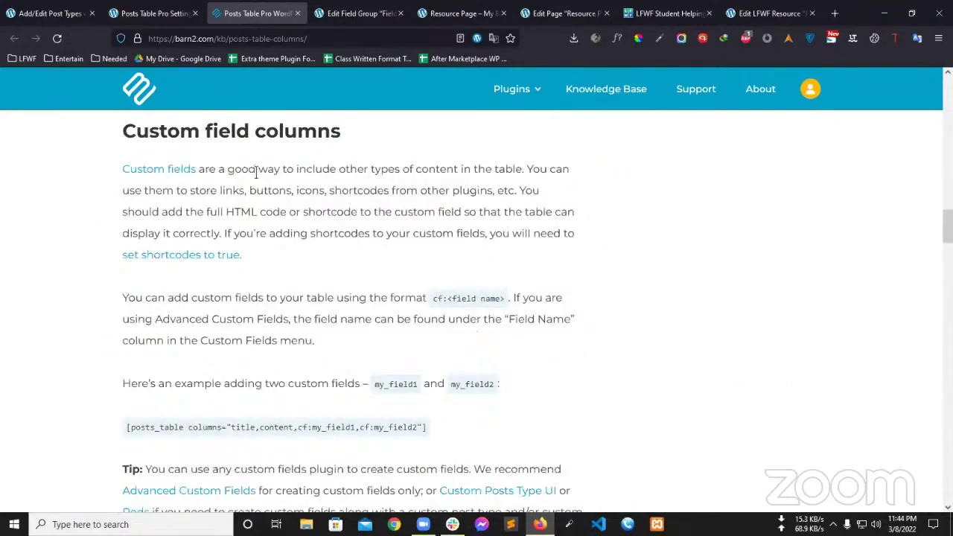
drag(254, 171, 534, 178)
click(535, 178)
scroll(519, 383, down, 3)
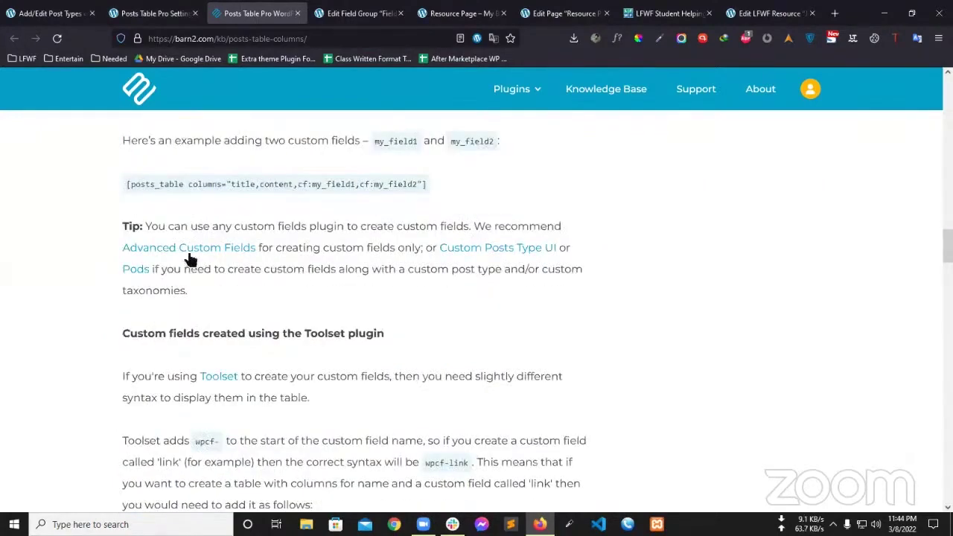
scroll(393, 320, up, 2)
scroll(476, 253, down, 1)
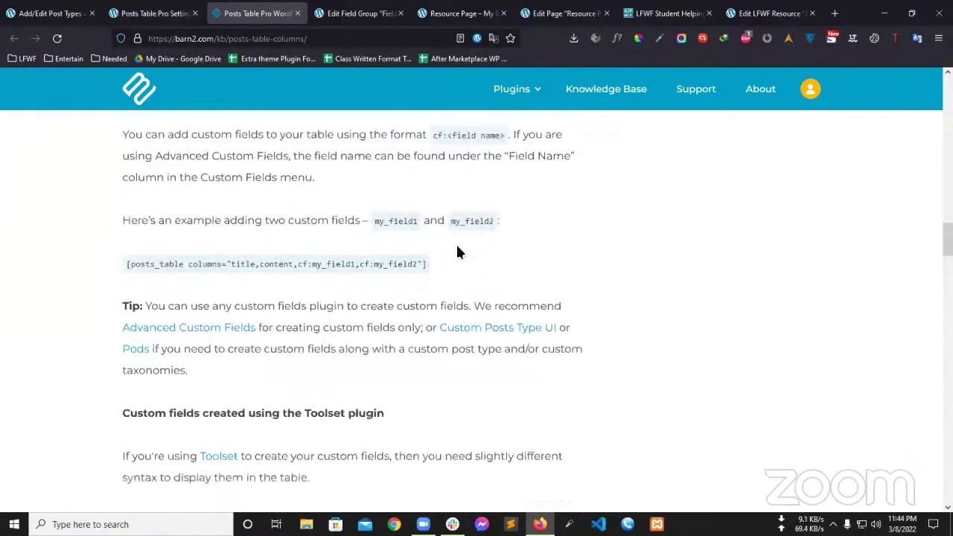
scroll(417, 186, up, 3)
Step: Set the table's Columns in the Posts Table Pro settings to image,title,cf:version and save the changes
click(153, 13)
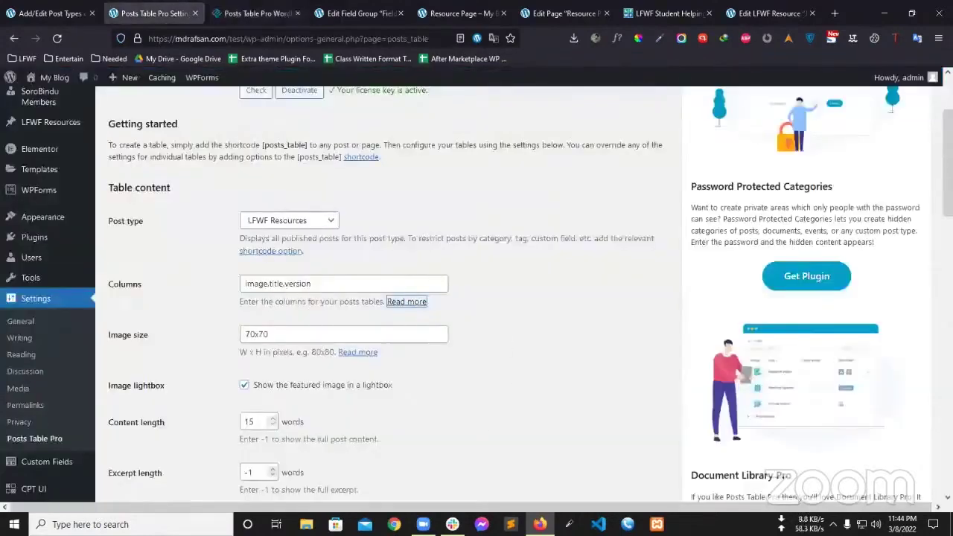
click(295, 286)
text(c)
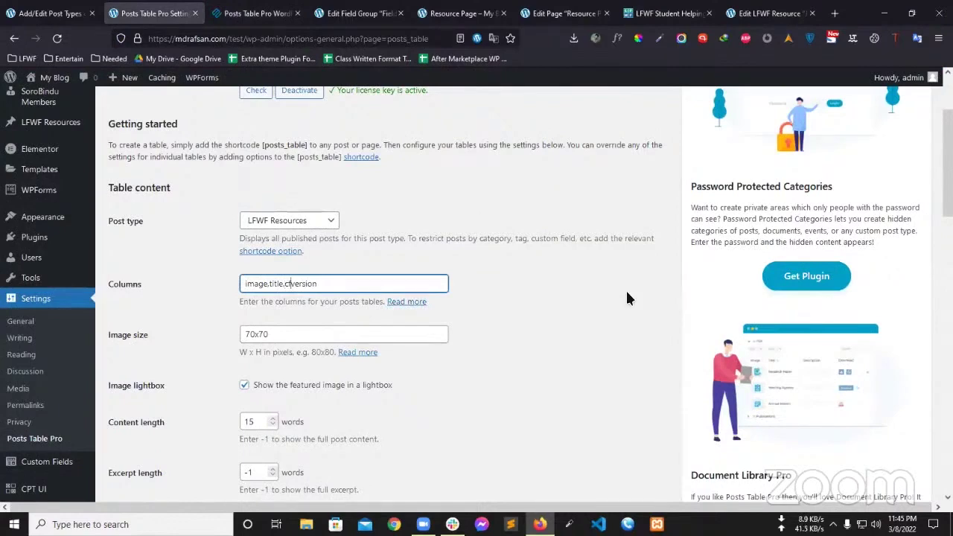
text(f:)
key(Return)
scroll(234, 341, down, 15)
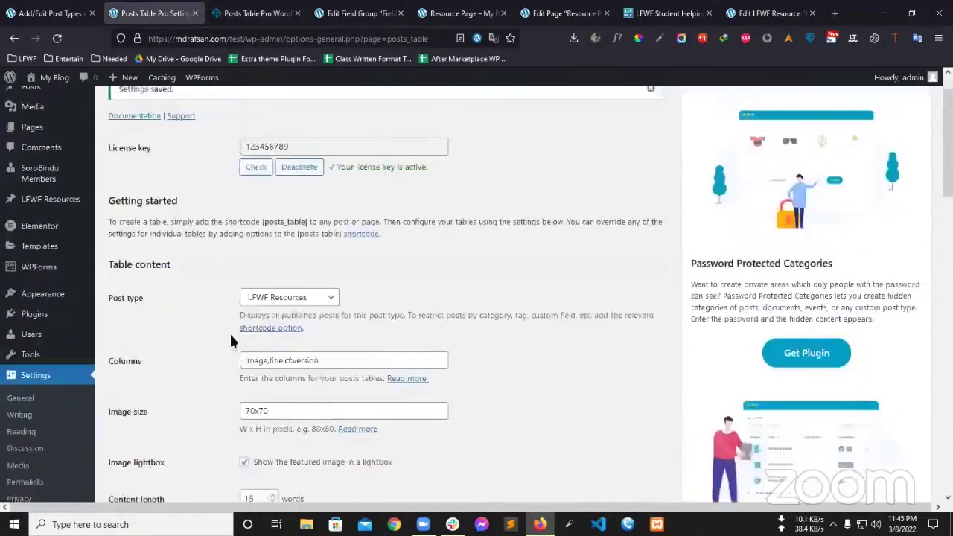
click(188, 441)
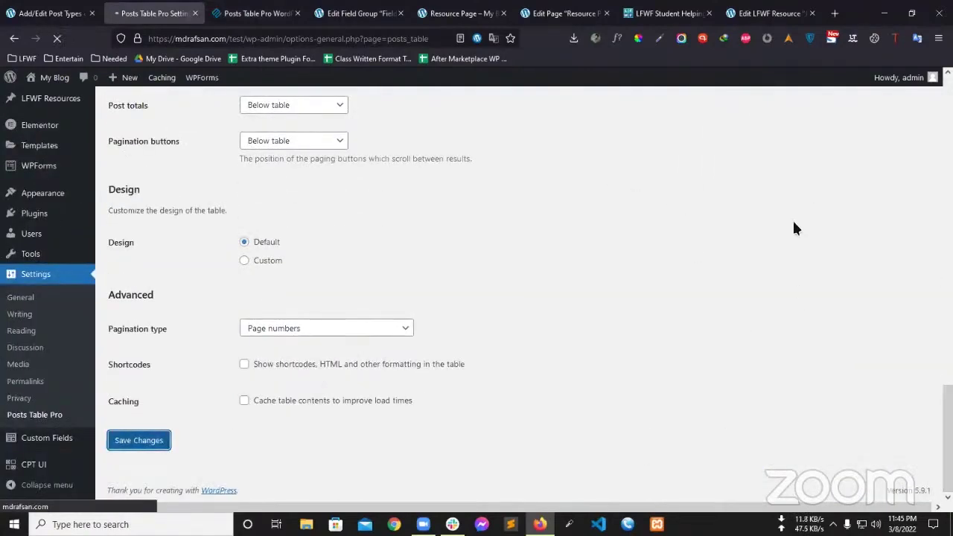
scroll(518, 369, up, 5)
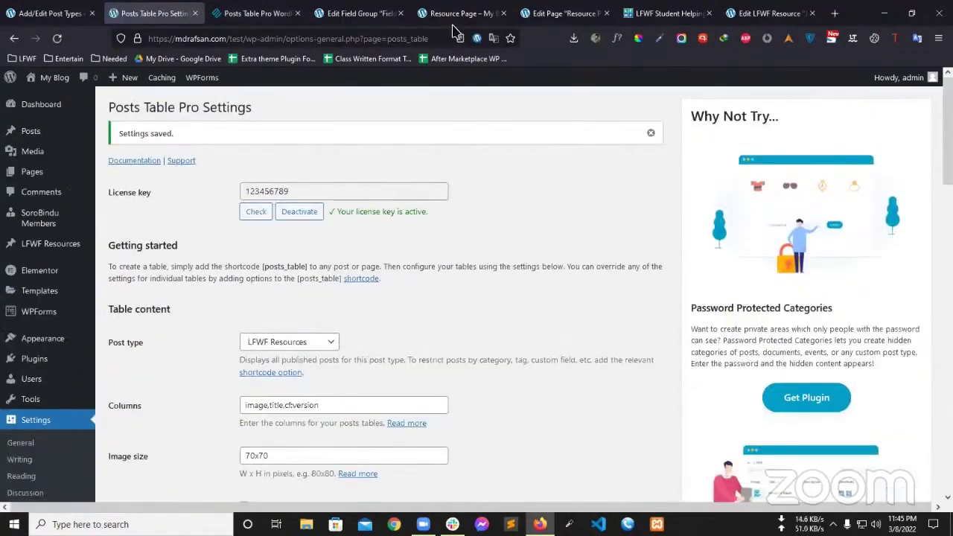
Step: Reload the Resource Page and check the version value listed for the JetElements-Dynamic-Data-Addon entry
click(456, 13)
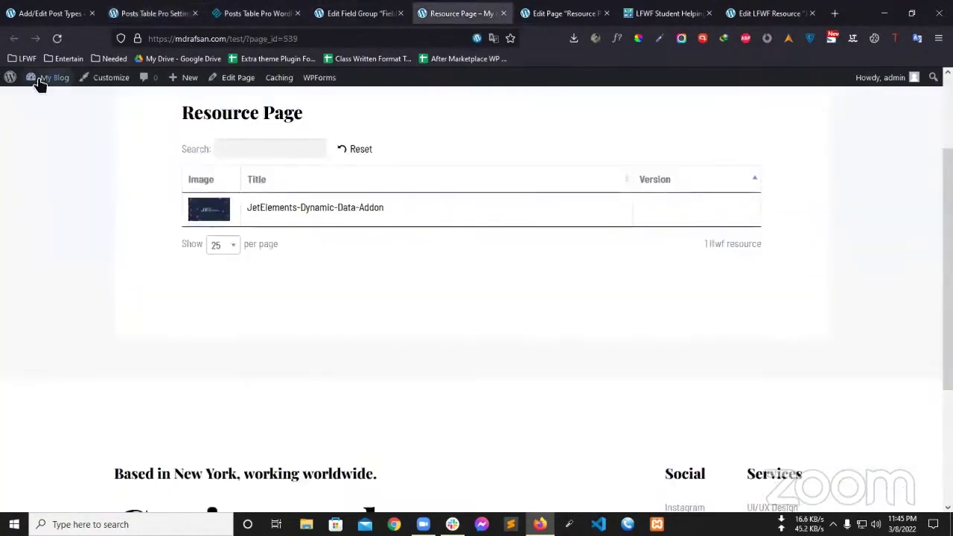
click(57, 38)
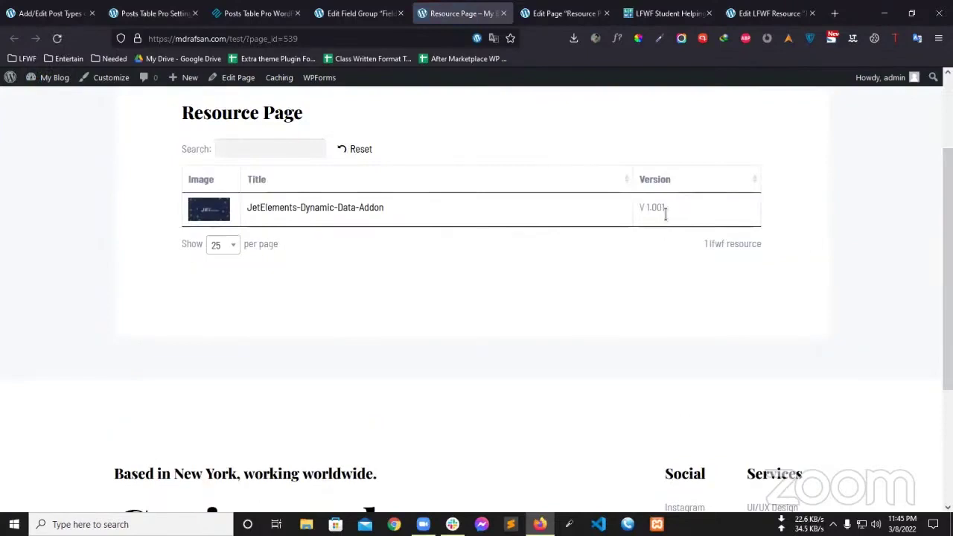
drag(665, 211, 639, 210)
click(704, 252)
click(675, 267)
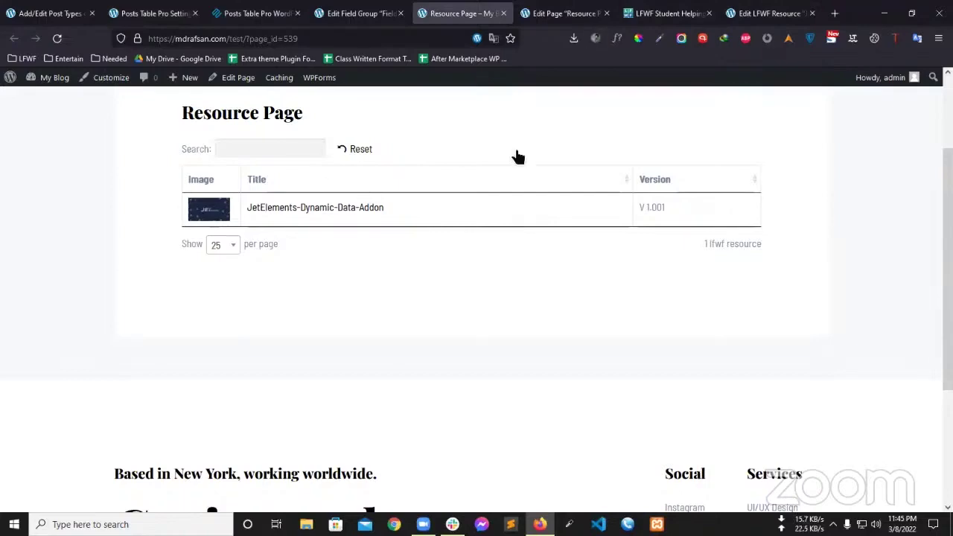
Step: Collapse the Version field in the "Field For LFWF Resource" group to view the names of all its fields
click(361, 13)
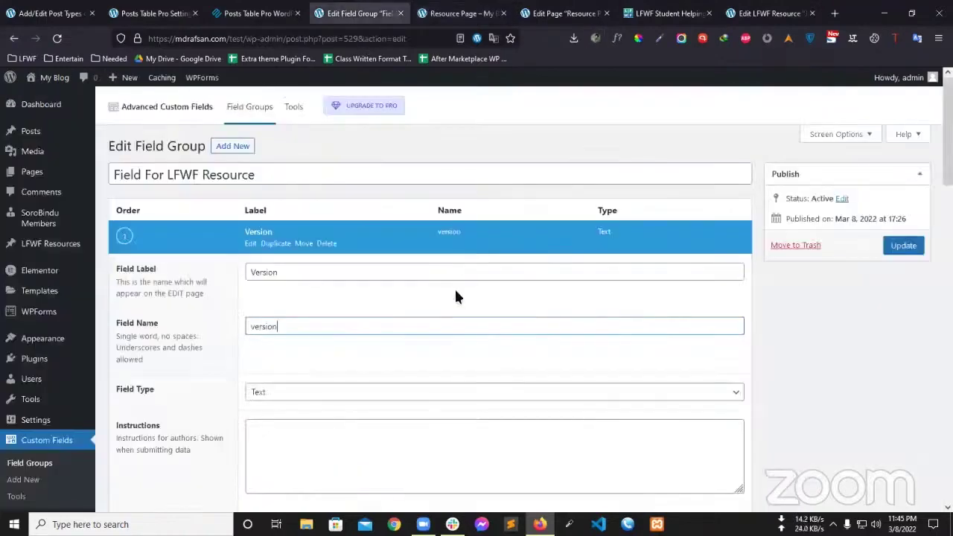
scroll(457, 287, down, 3)
scroll(365, 366, up, 5)
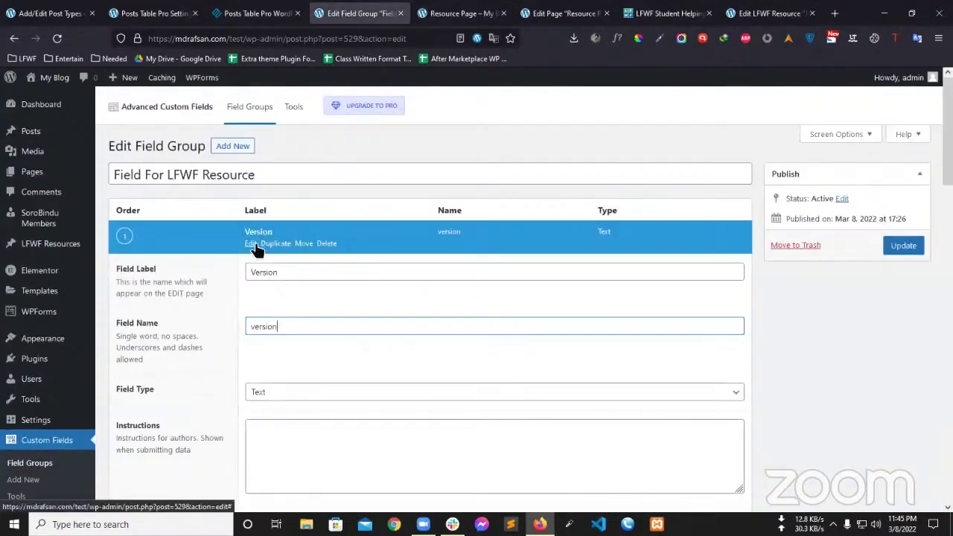
click(261, 237)
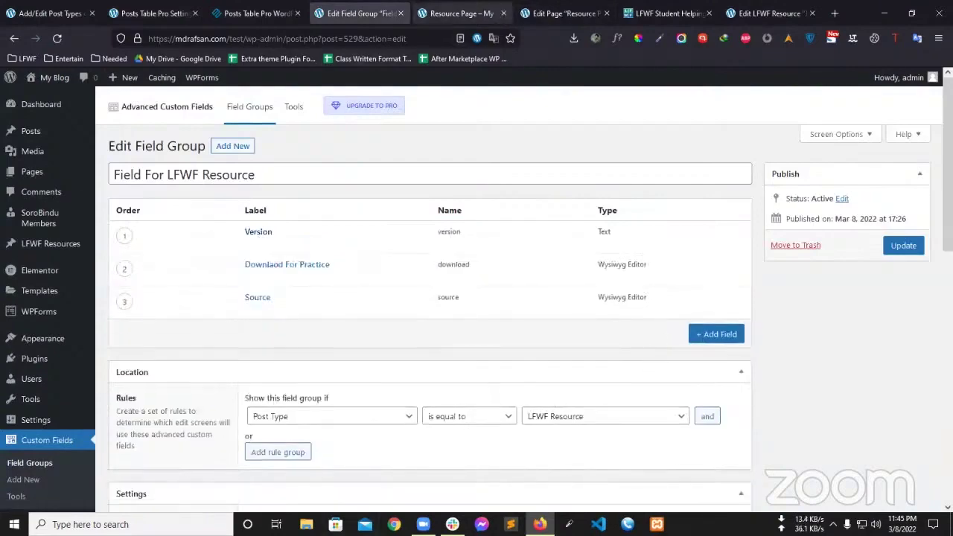
Step: Review the column headings on the LFWF Student Helping Resource page and return to the Posts Table Pro settings
click(457, 13)
click(560, 13)
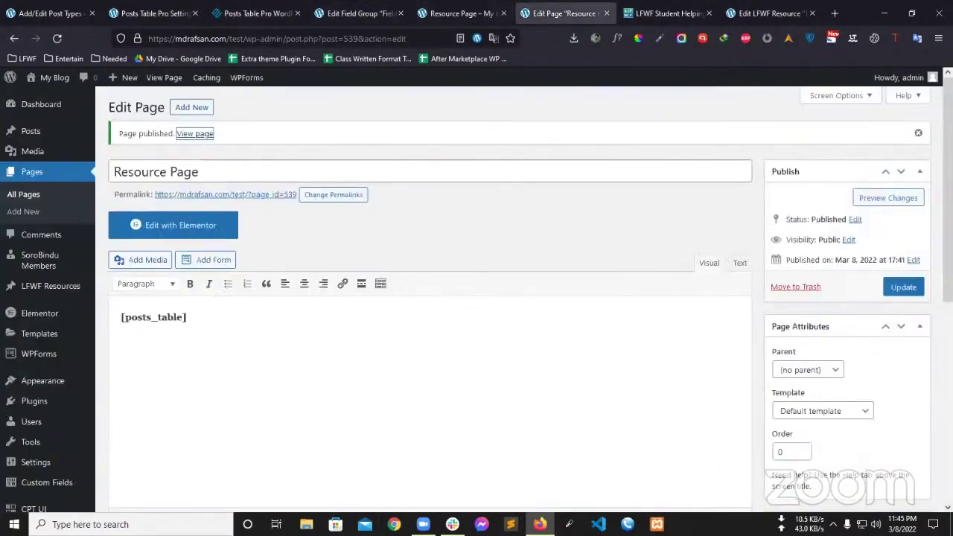
click(666, 13)
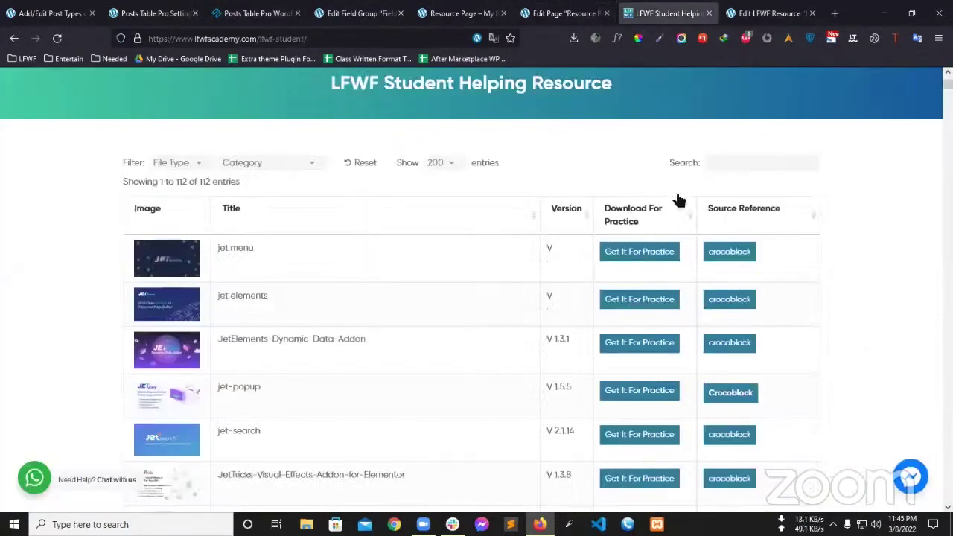
click(257, 15)
click(153, 13)
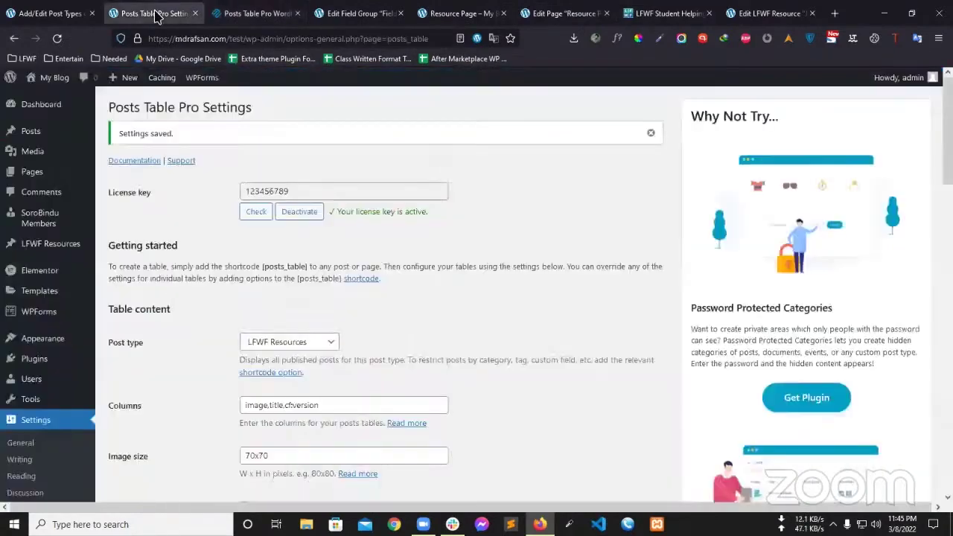
Step: Set the table's Columns to image,title,cf:version,cf:download,cf:source, save the changes, and reload the Resource Page
scroll(350, 330, down, 1)
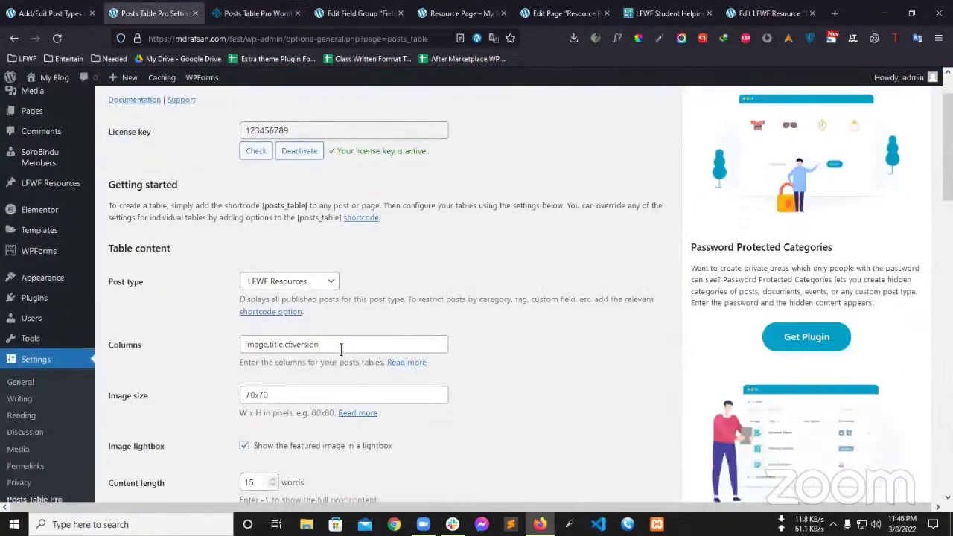
click(340, 347)
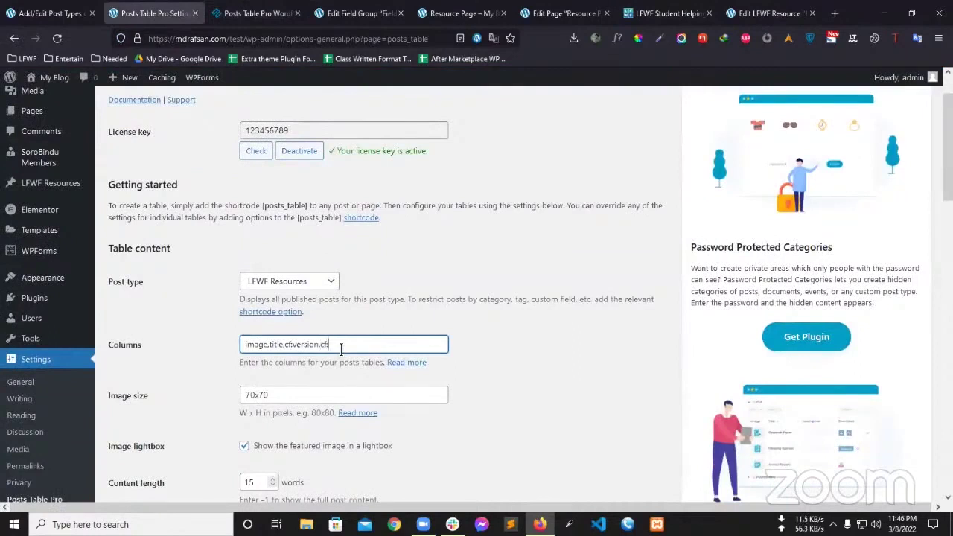
text(,cf:download,cf:source)
click(535, 328)
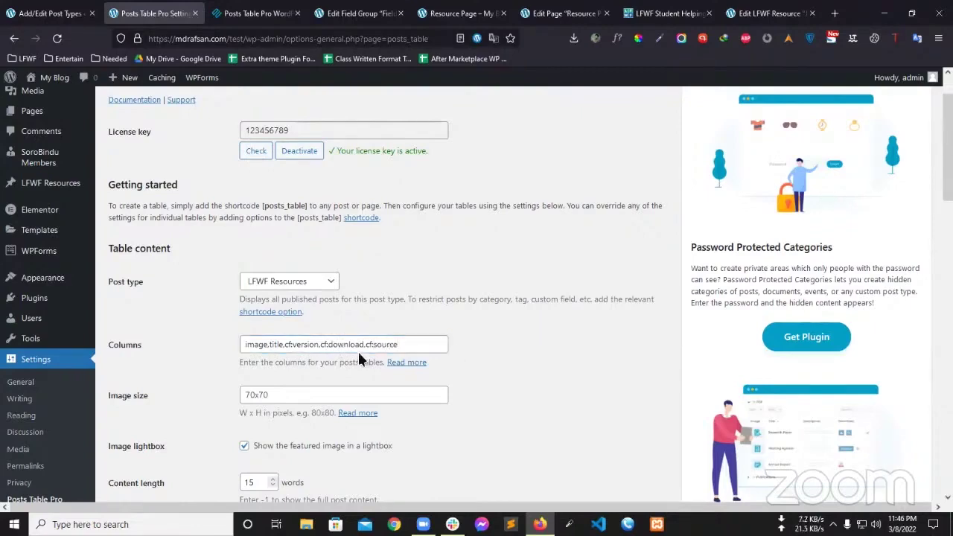
scroll(415, 371, up, 3)
scroll(361, 391, down, 20)
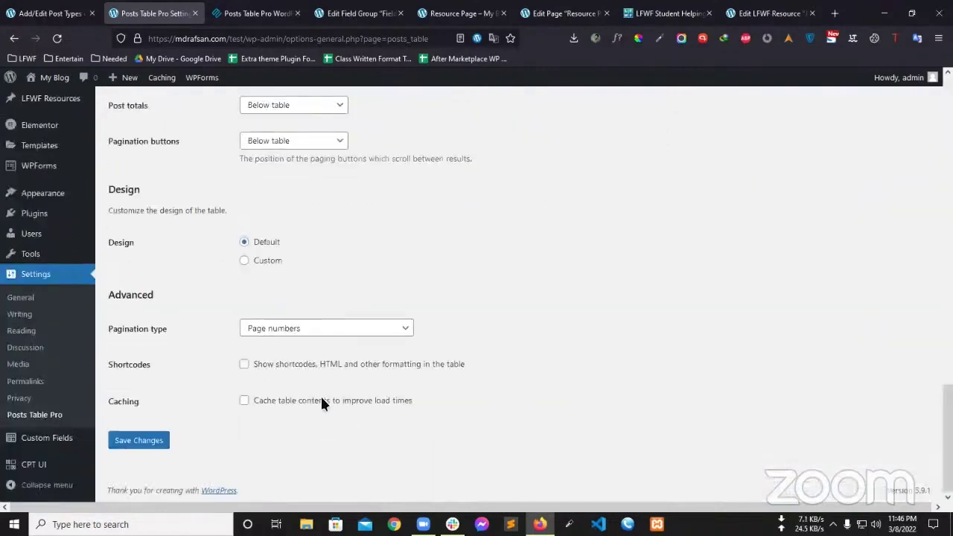
click(142, 440)
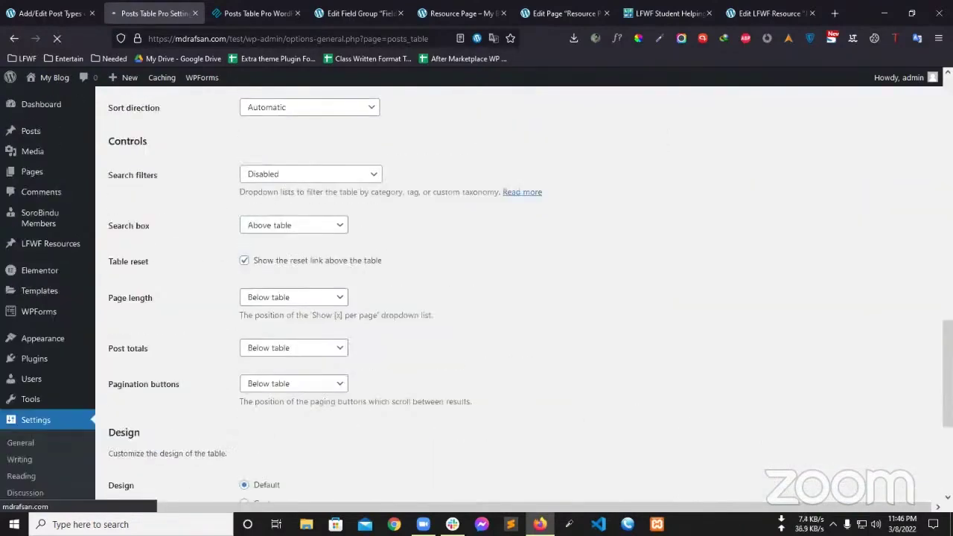
click(462, 13)
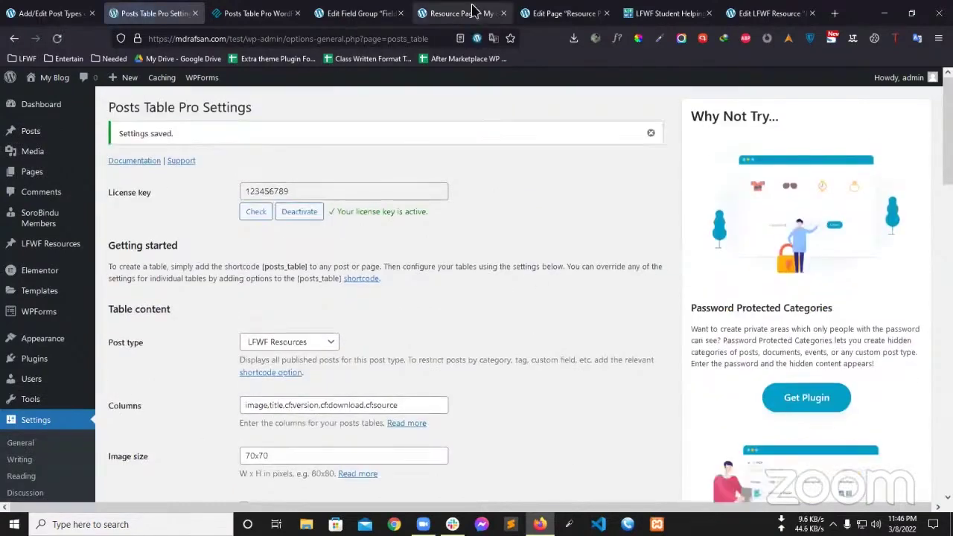
click(57, 38)
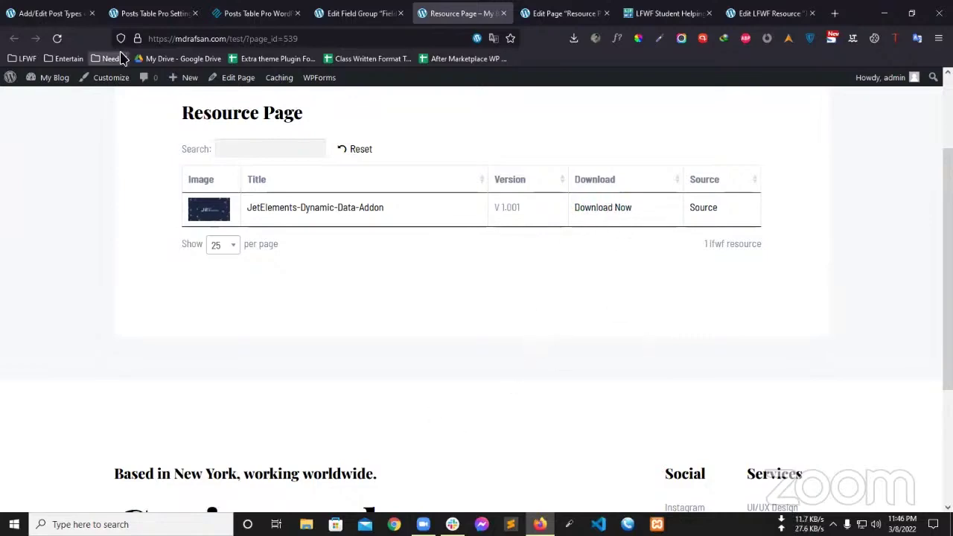
Step: Open the JetElements-Dynamic-Data-Addon entry for editing from the list of all LFWF Resources
click(153, 13)
click(257, 13)
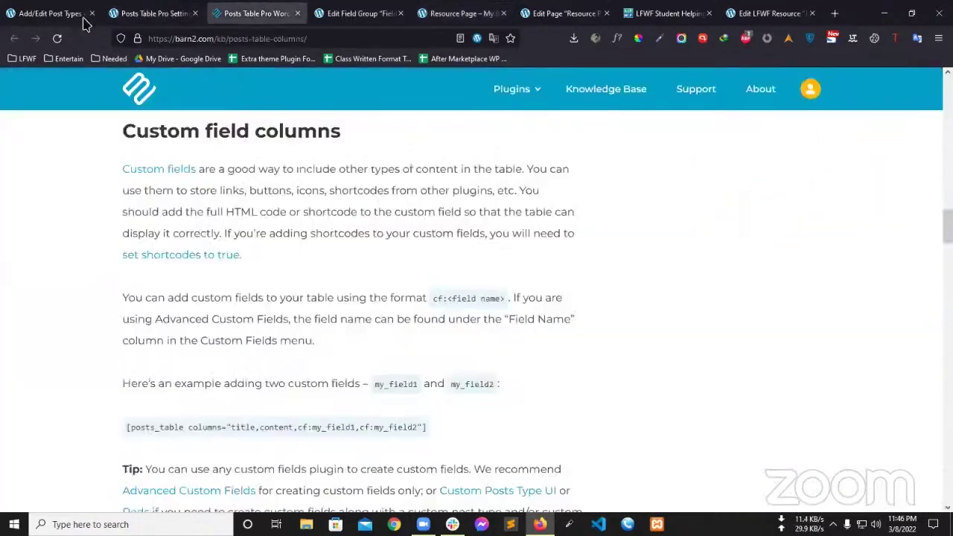
click(52, 15)
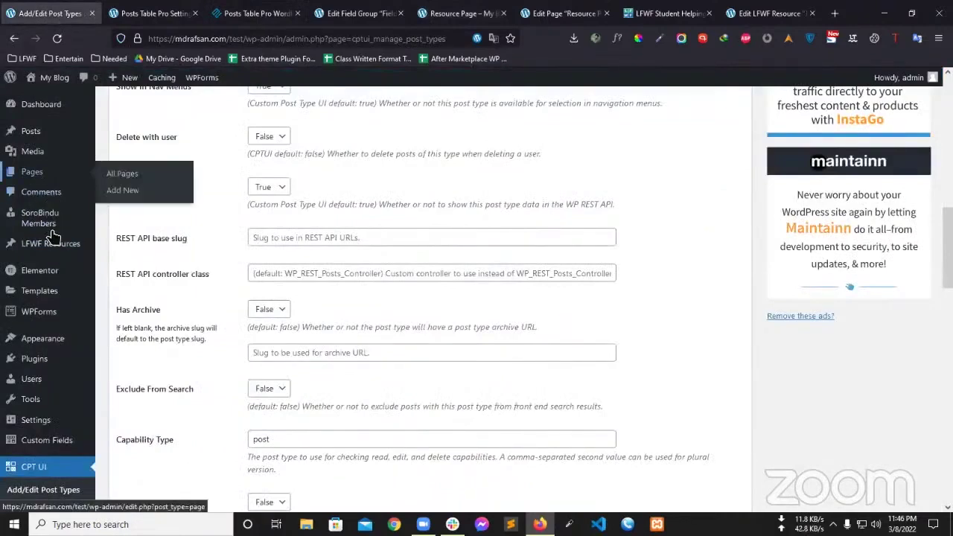
mouse_move(75, 246)
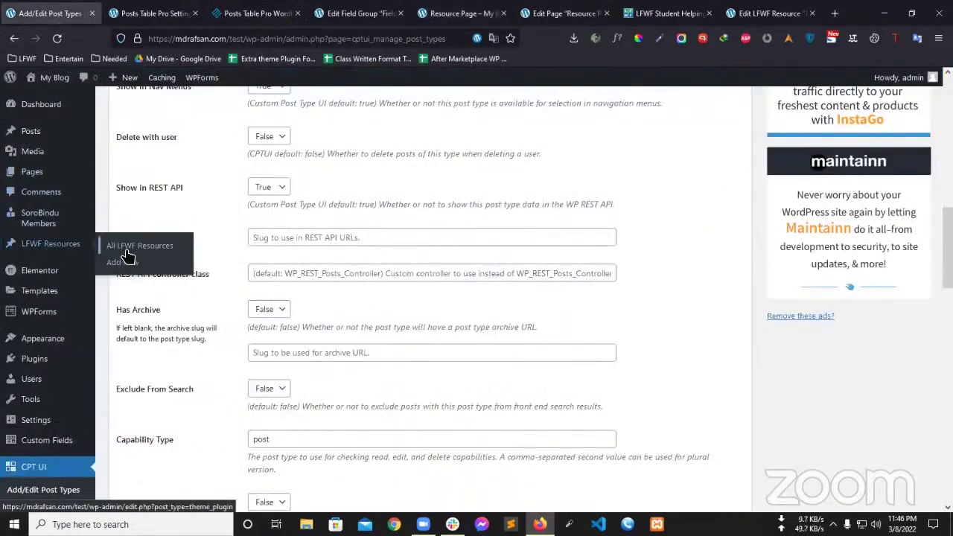
click(128, 255)
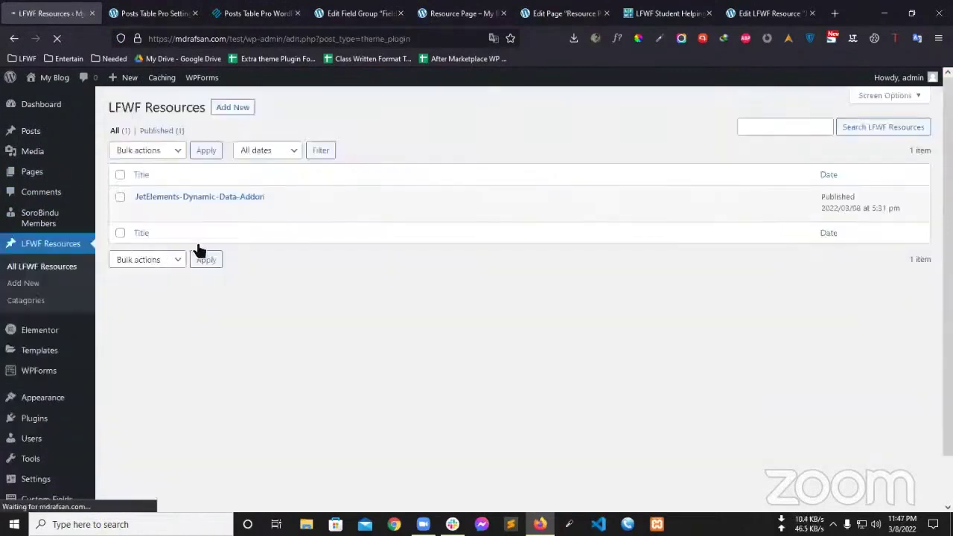
click(141, 211)
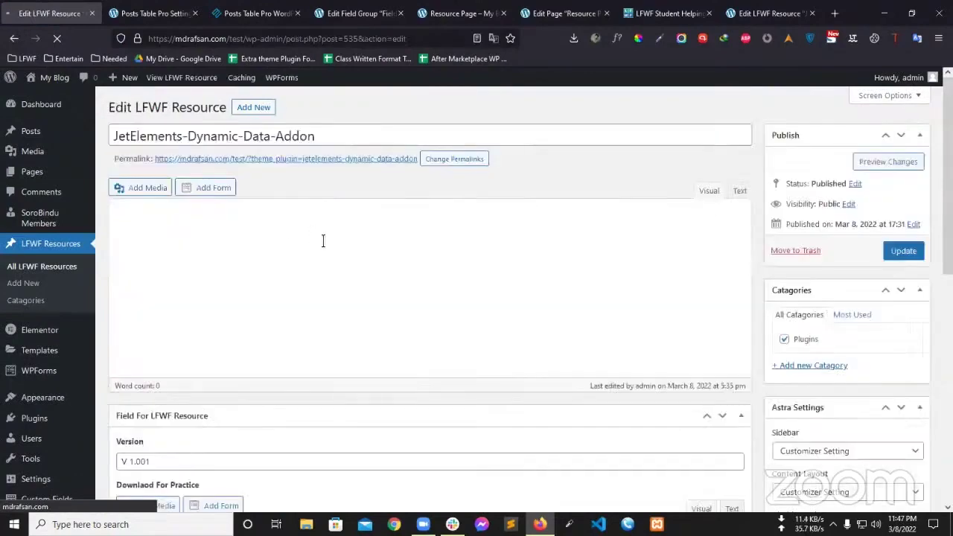
Step: Examine the entry's custom fields and inspect the link behind "Download Now" in the practice download field
scroll(323, 240, down, 3)
scroll(340, 240, down, 3)
scroll(312, 245, up, 5)
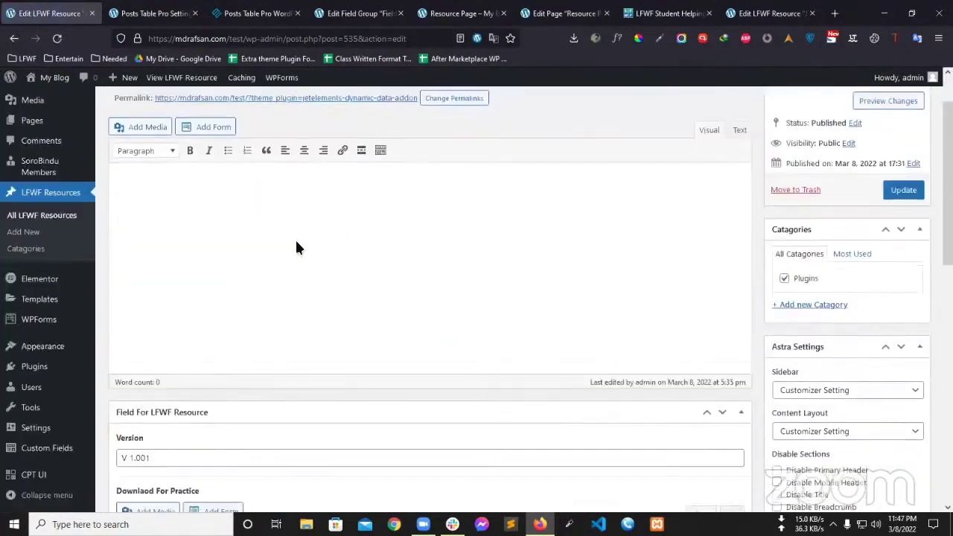
scroll(298, 246, down, 3)
scroll(301, 238, down, 2)
scroll(335, 231, up, 2)
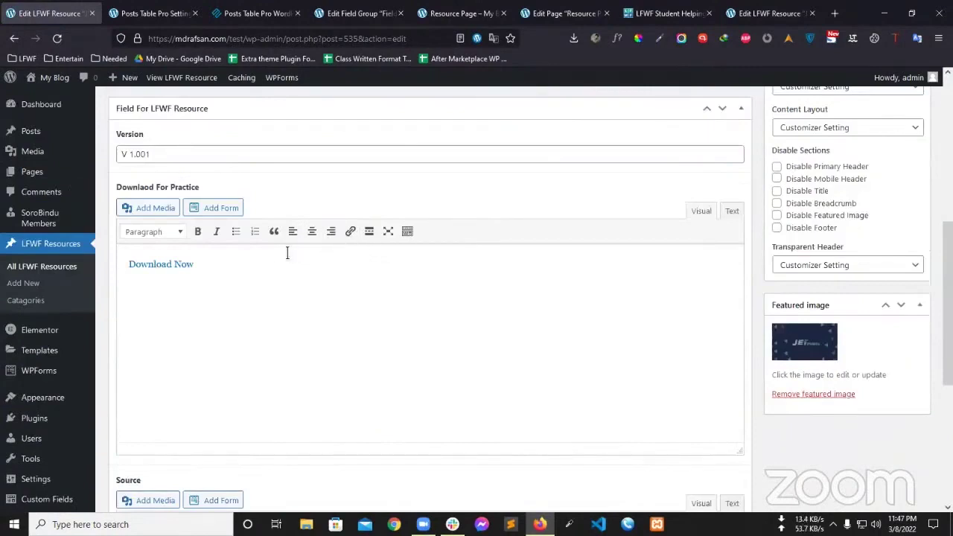
click(350, 232)
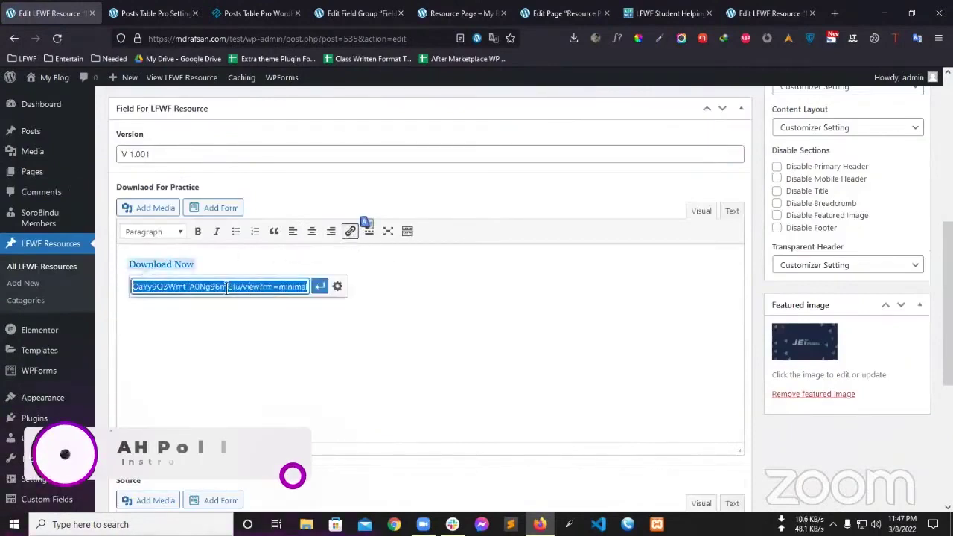
click(402, 280)
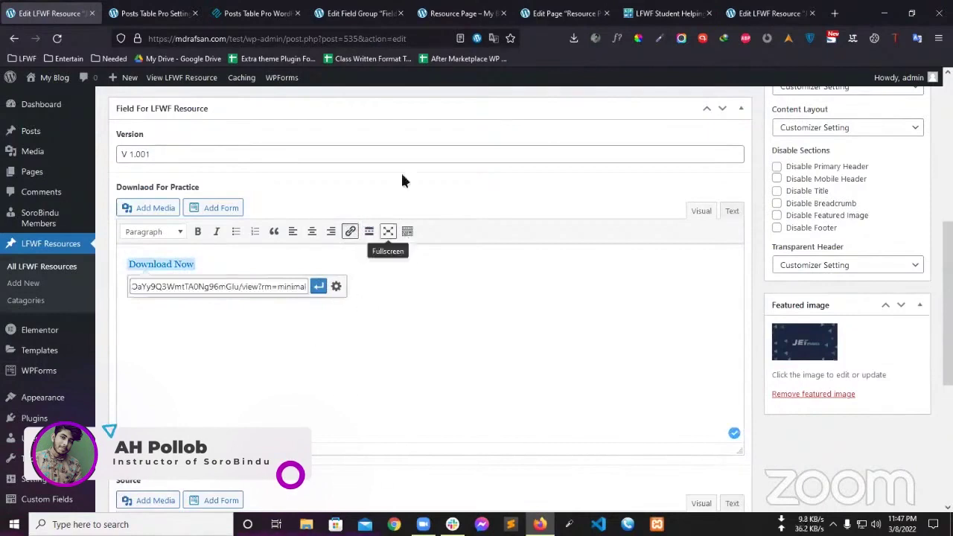
click(272, 308)
key(ctrl+k)
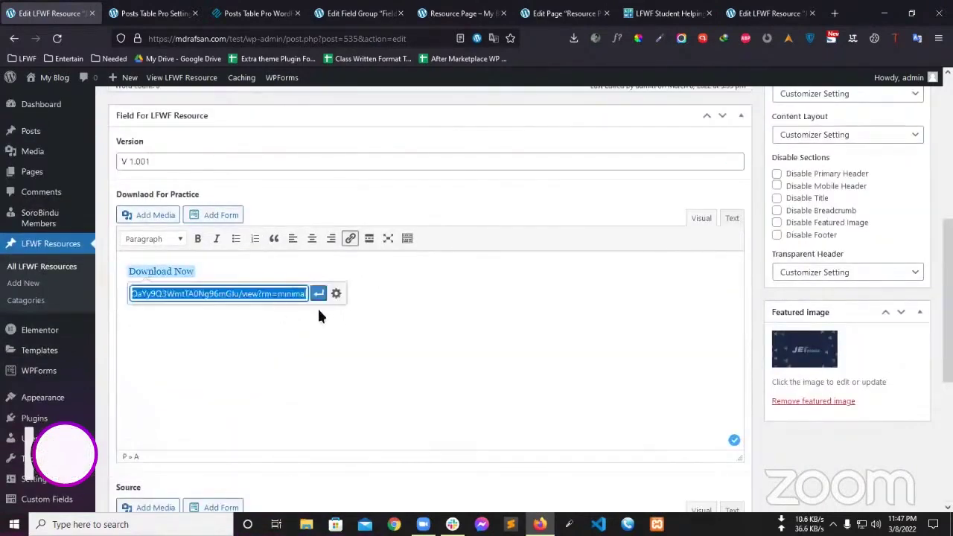
click(396, 328)
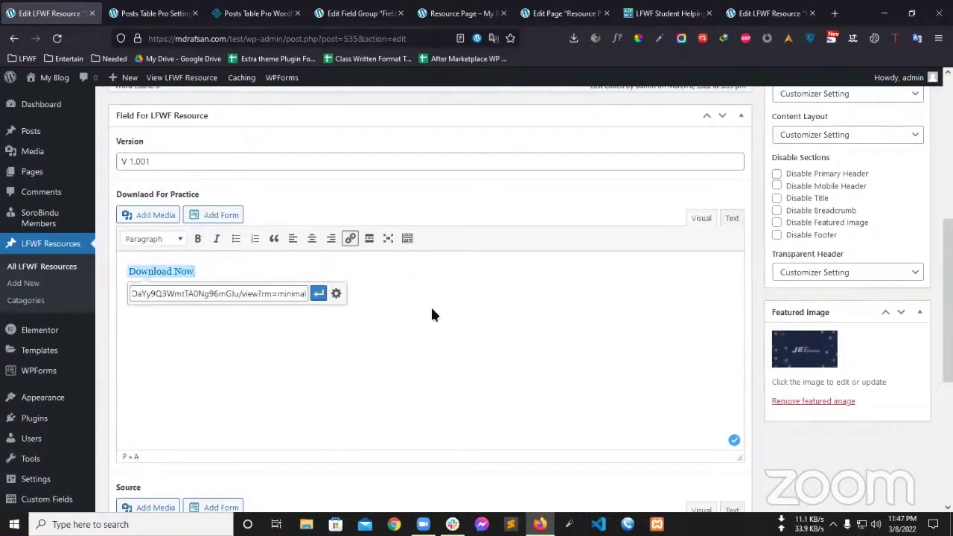
scroll(468, 347, up, 5)
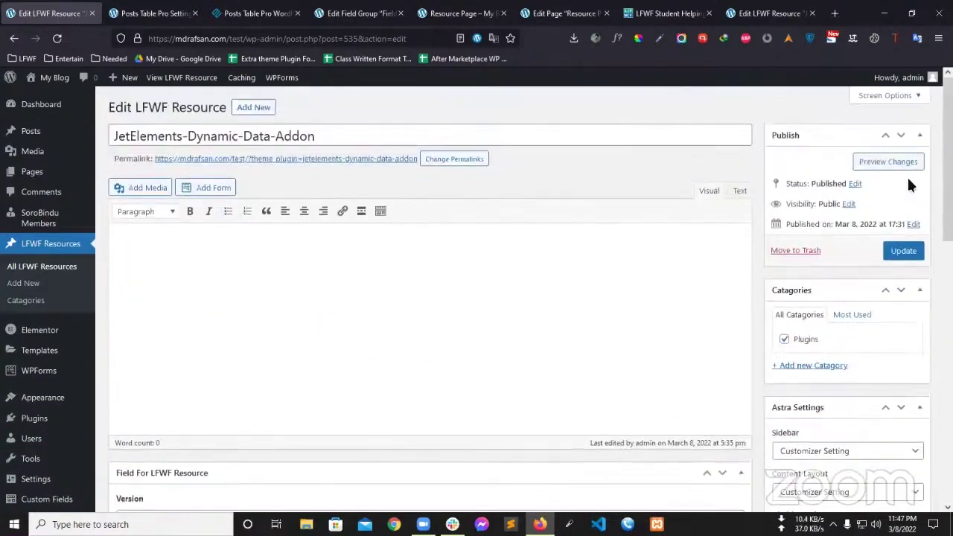
Step: Return to the published Resource Page and review its table of LFWF resources
key(ctrl+shift+Tab)
key(ctrl+shift+Tab)
key(ctrl+shift+Tab)
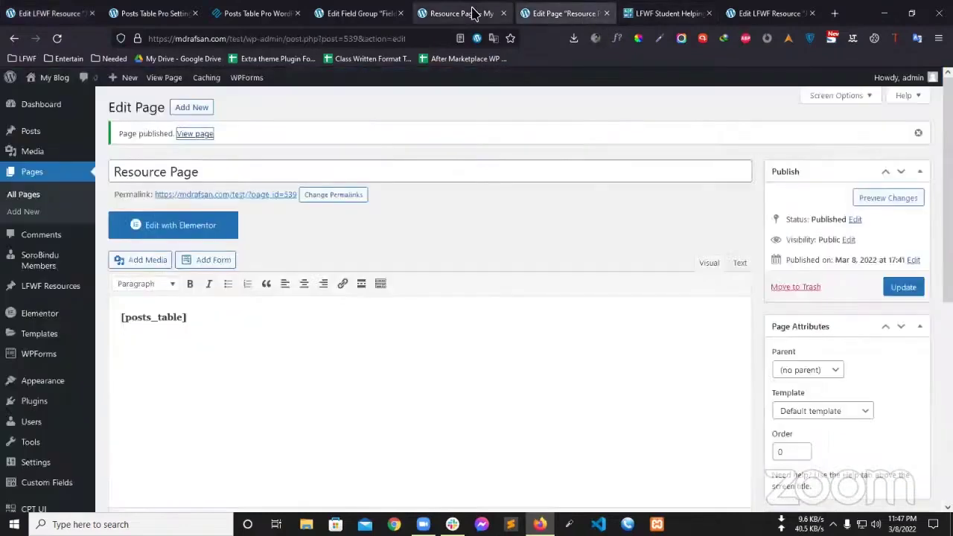
key(ctrl+shift+Tab)
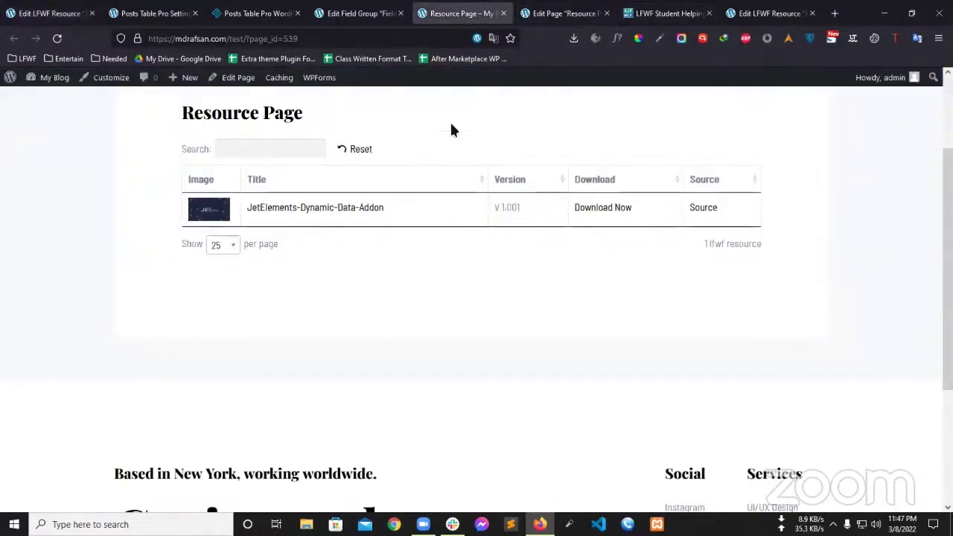
Step: Examine the options of the Category filter above the table on the LFWF Student Helping Resource page
click(560, 13)
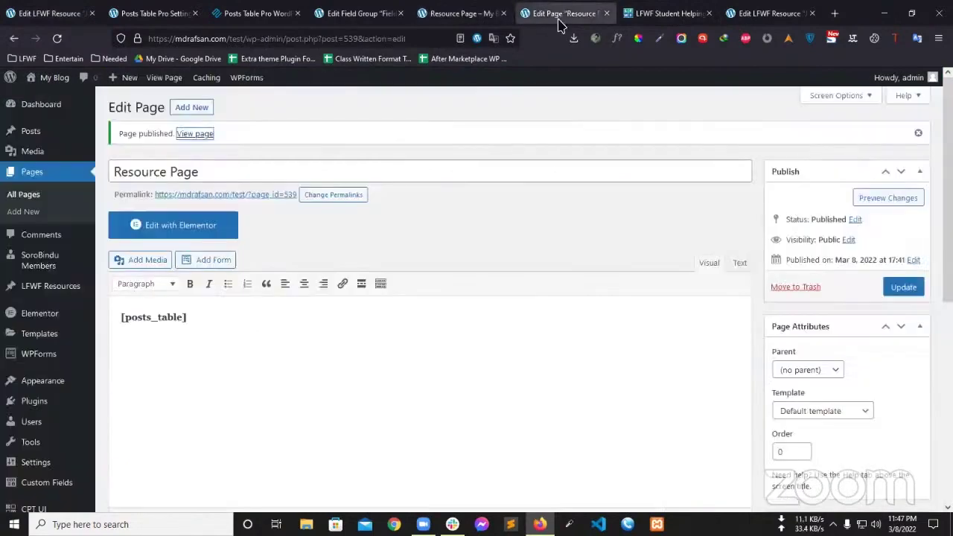
click(665, 14)
click(264, 162)
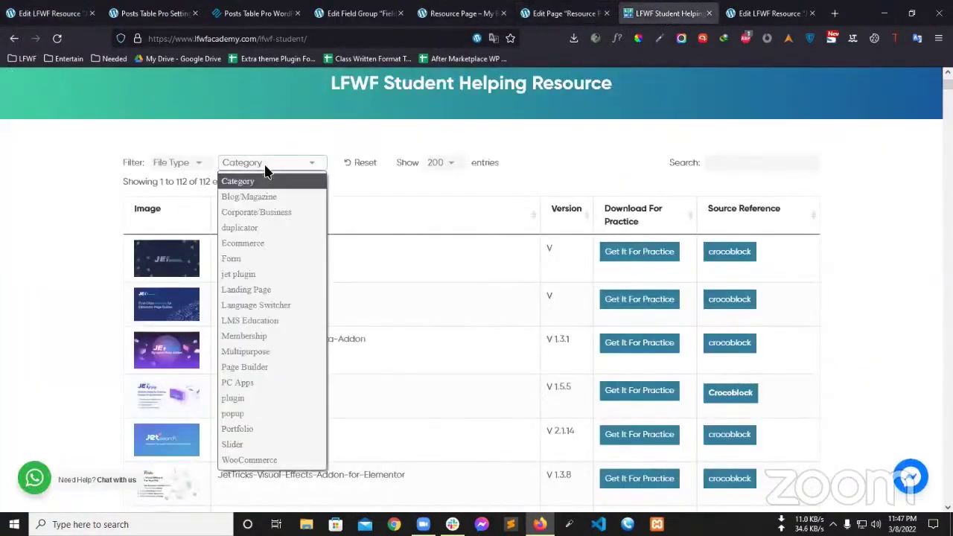
click(265, 155)
click(265, 159)
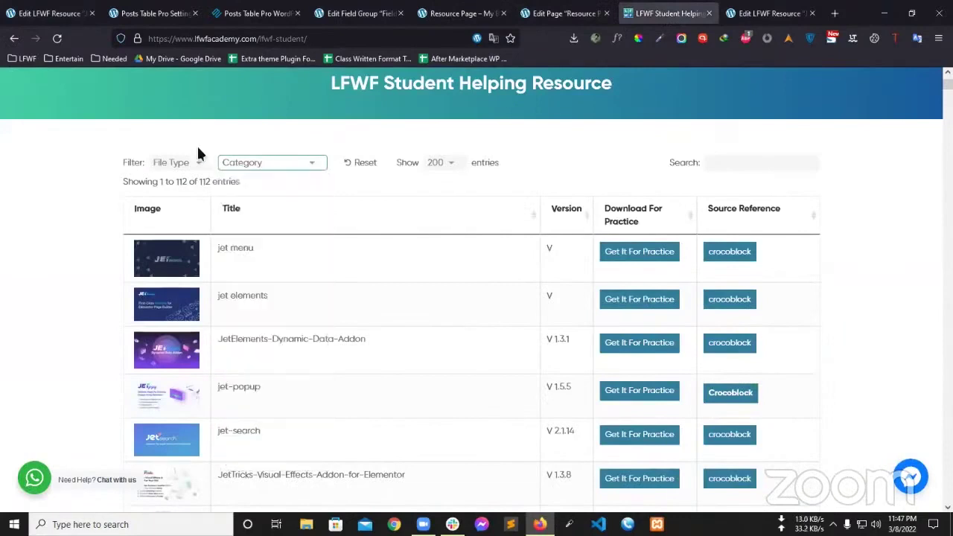
click(203, 156)
click(273, 162)
click(280, 161)
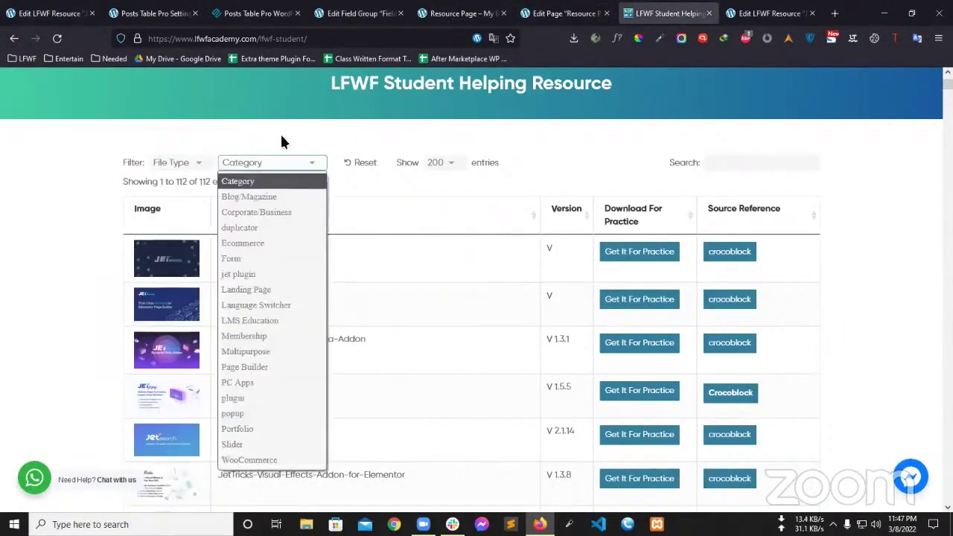
click(282, 160)
click(284, 158)
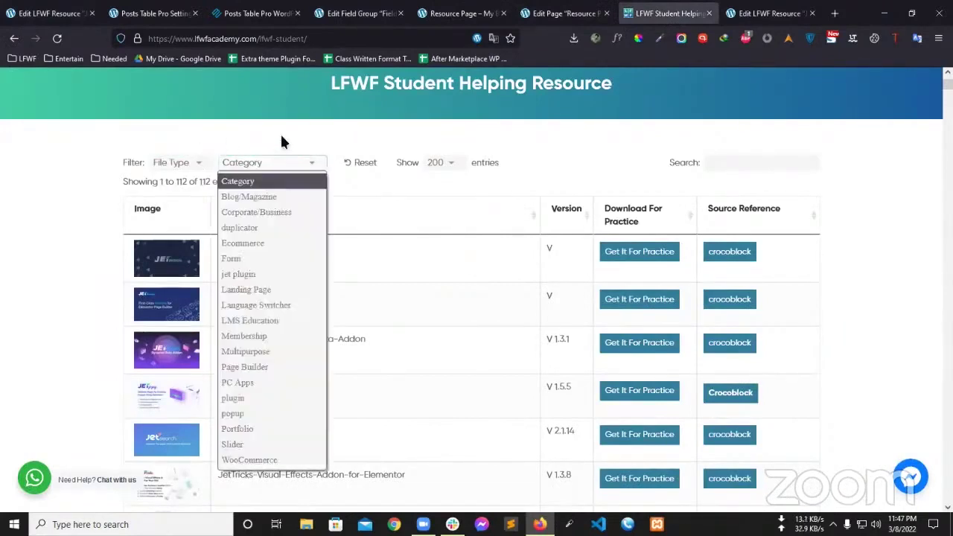
click(278, 154)
click(278, 161)
click(277, 162)
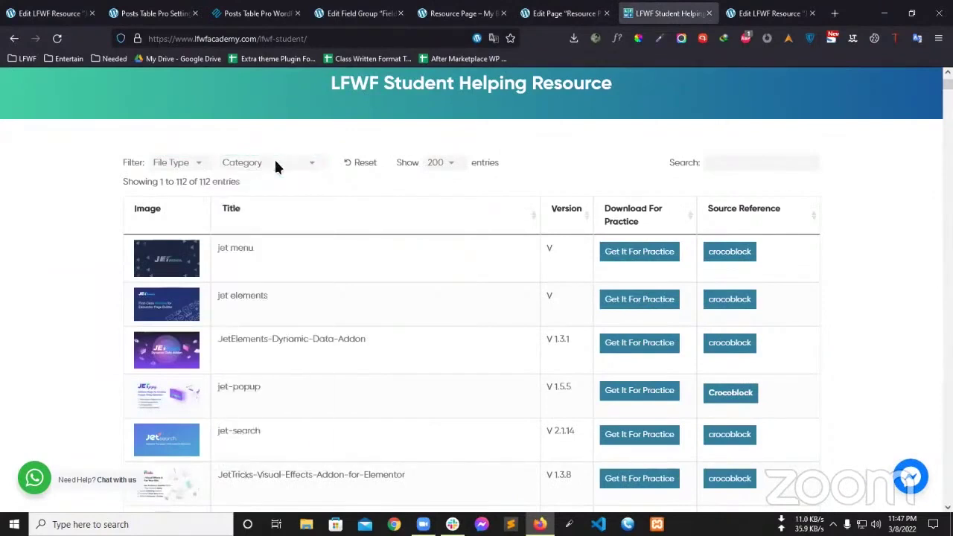
click(275, 165)
click(275, 164)
Step: Review the Posts Table Pro settings from the table content to the controls, including the Search filters options
click(168, 9)
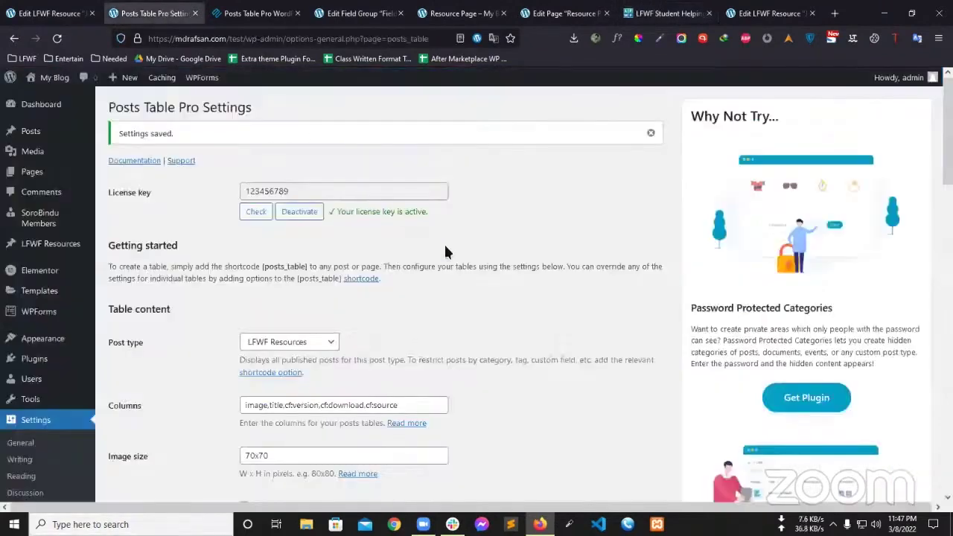
scroll(444, 247, down, 3)
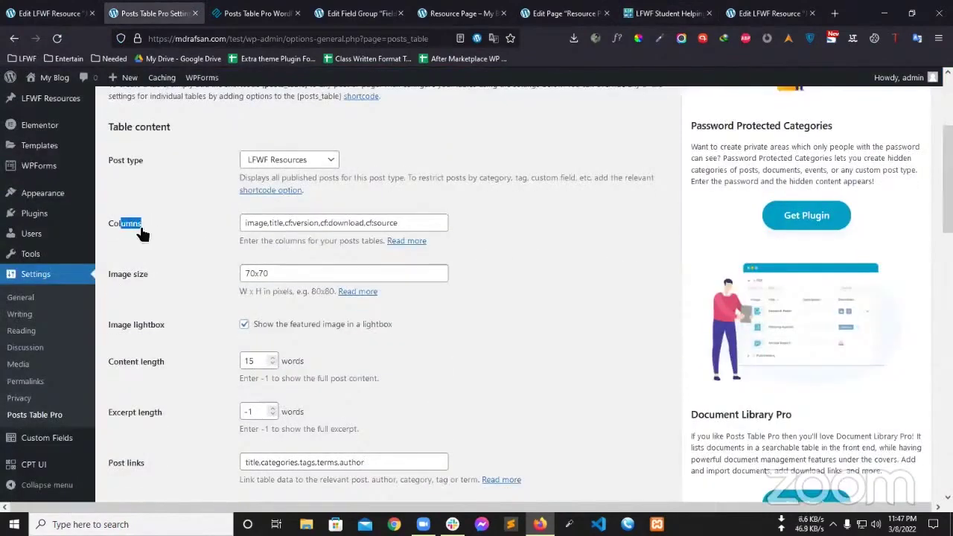
click(571, 300)
scroll(553, 258, down, 7)
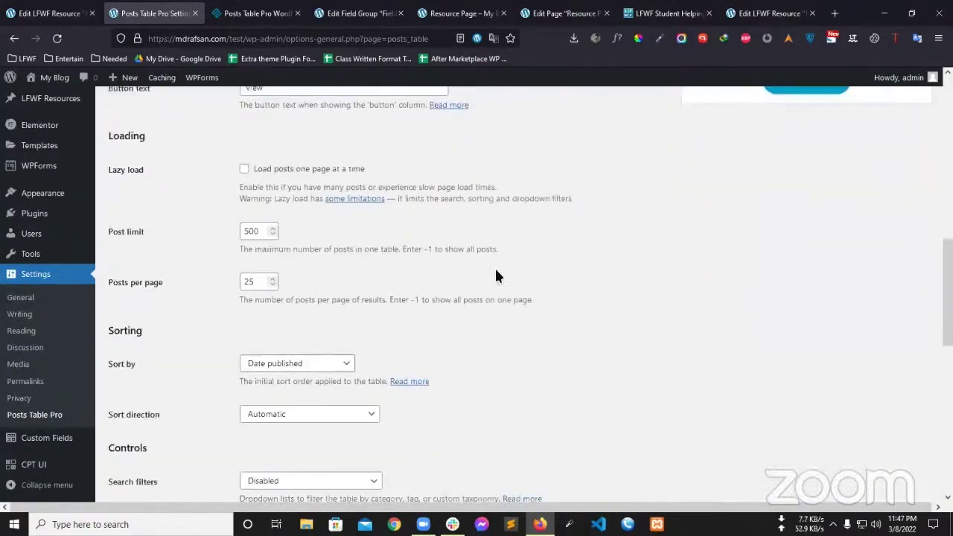
scroll(497, 276, down, 2)
scroll(446, 268, down, 1)
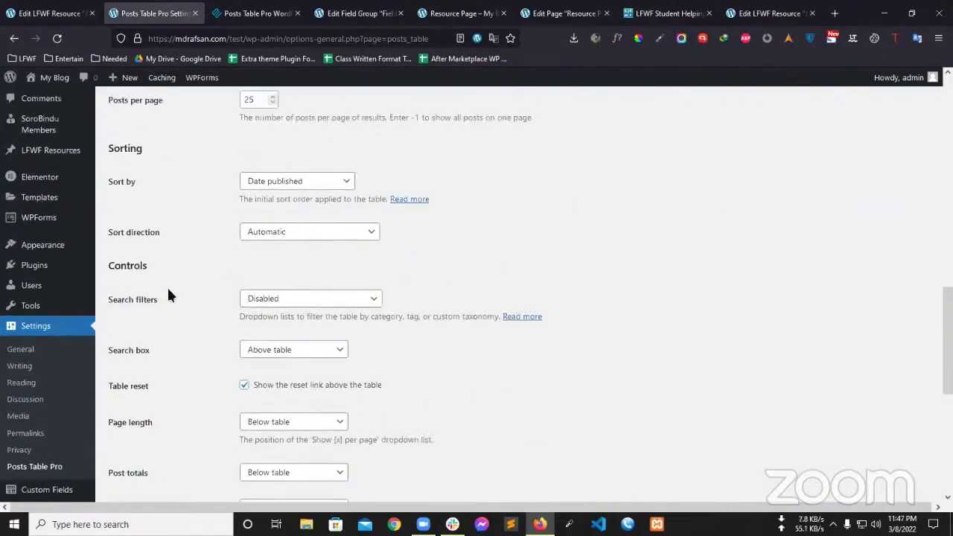
click(268, 302)
click(463, 269)
scroll(309, 350, up, 2)
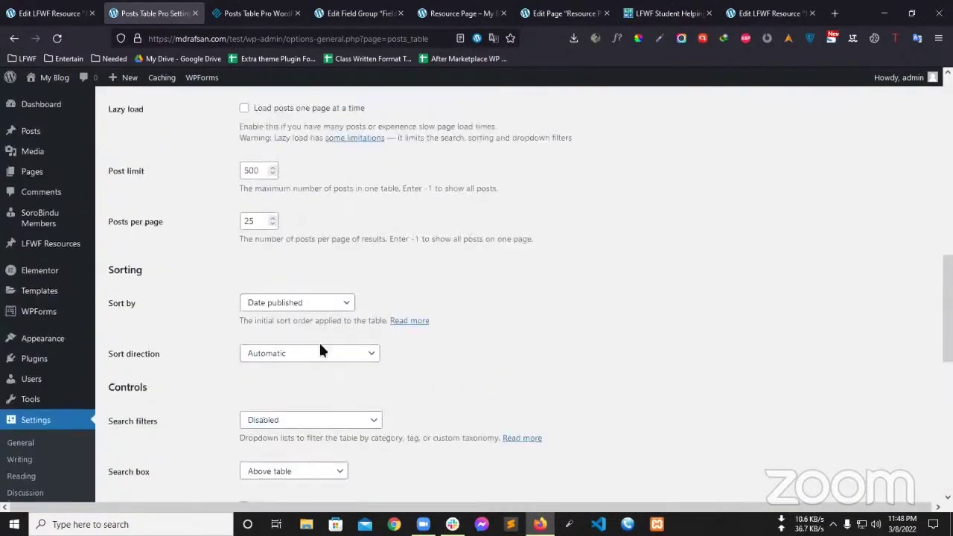
Step: Compare the filter and search controls on the LFWF Student Helping Resource page with those on the Resource Page
click(664, 14)
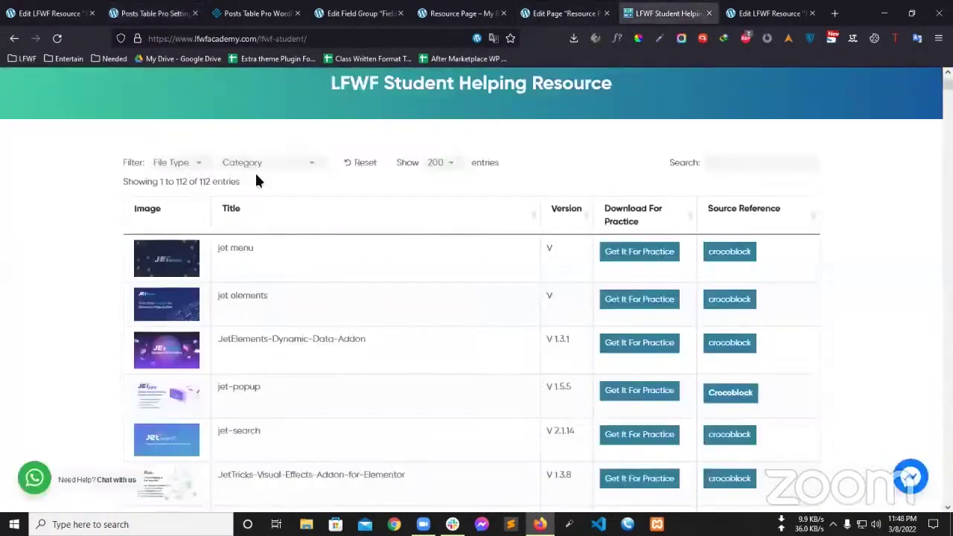
scroll(551, 197, up, 1)
click(733, 227)
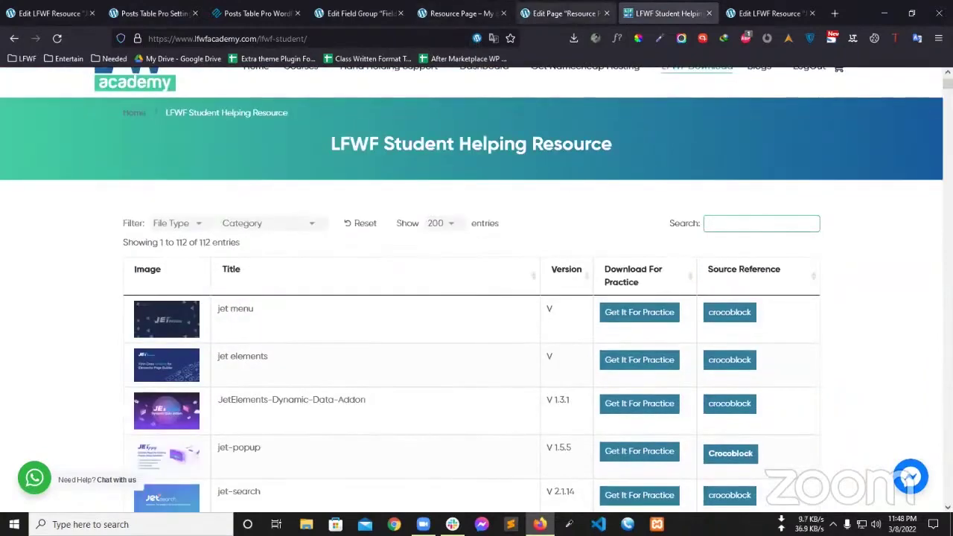
click(565, 13)
key(ctrl+Page_Up)
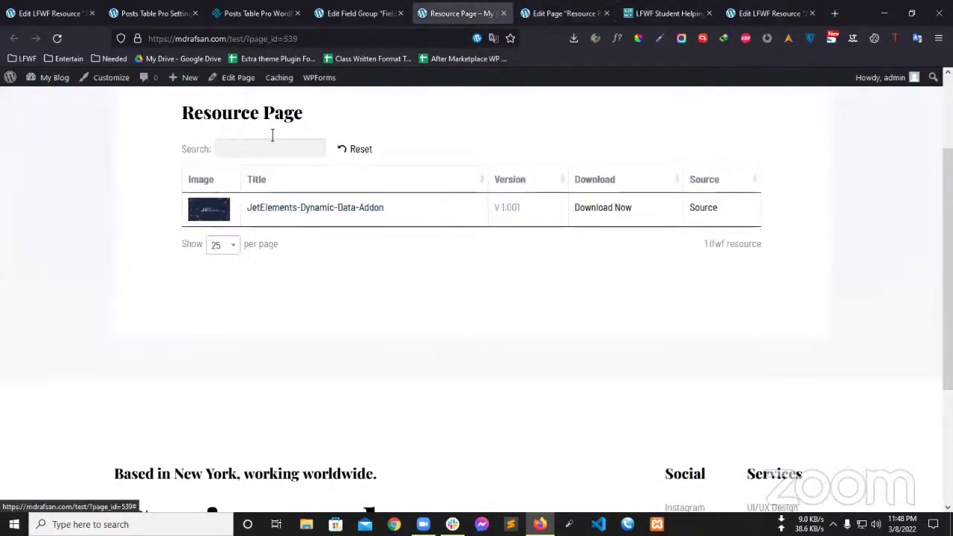
Step: Set the Search filters control in the Posts Table Pro settings to Custom
scroll(304, 198, up, 3)
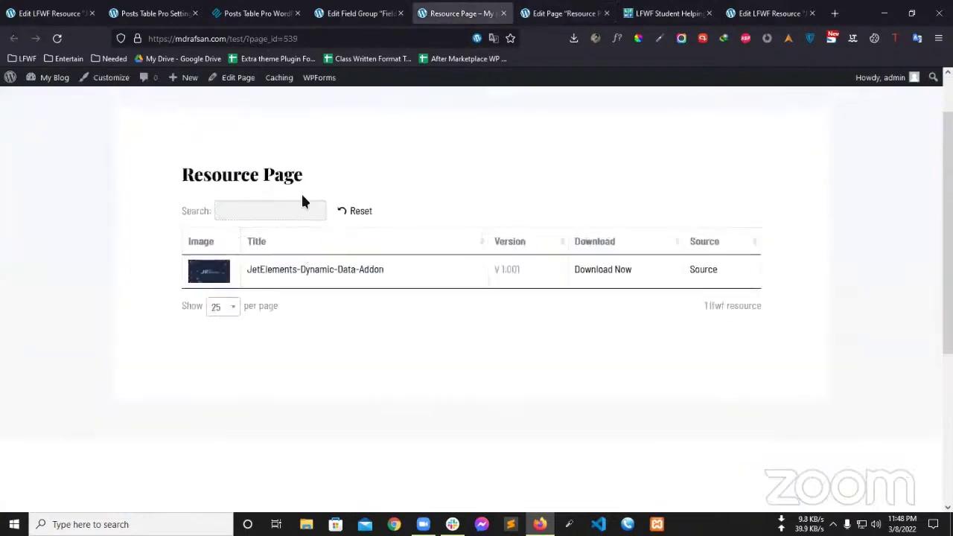
click(665, 15)
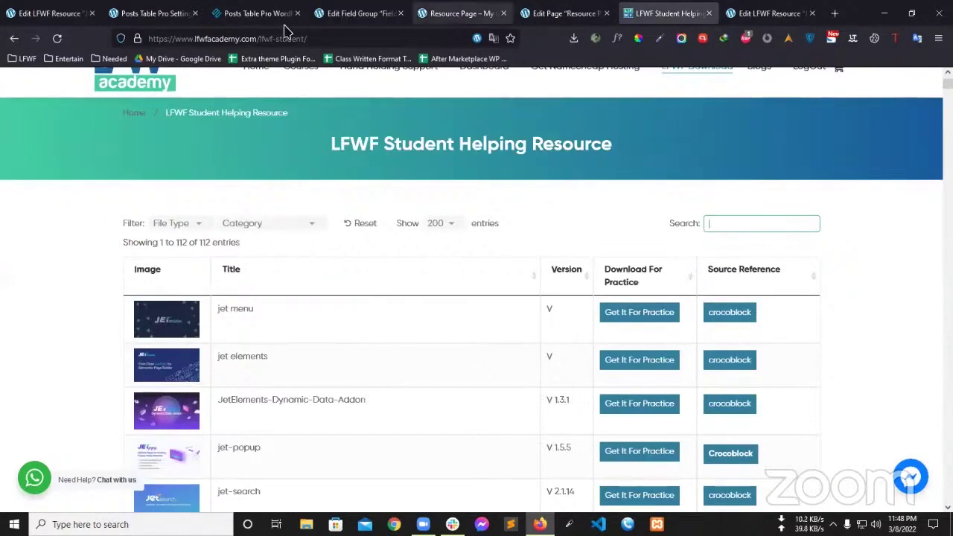
click(253, 13)
click(127, 13)
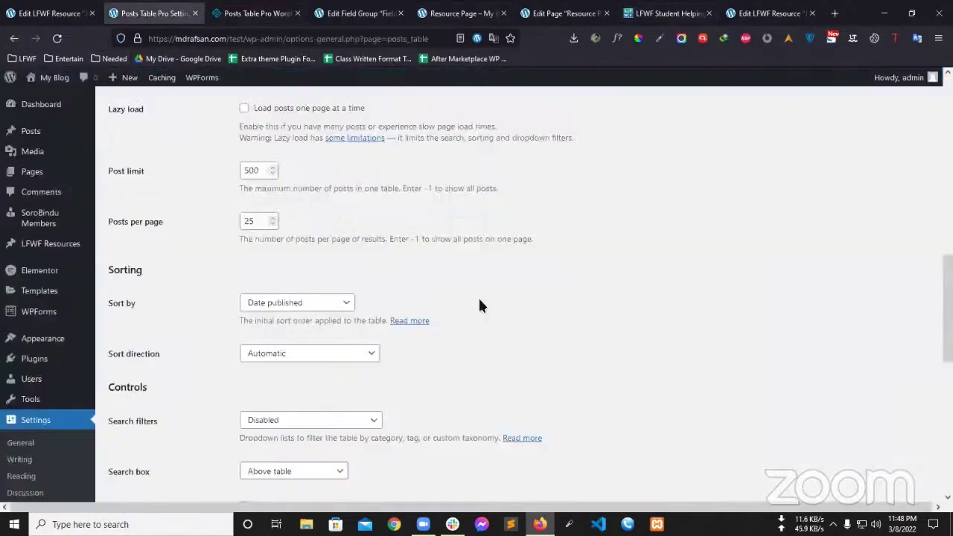
scroll(478, 296, up, 2)
scroll(446, 324, down, 3)
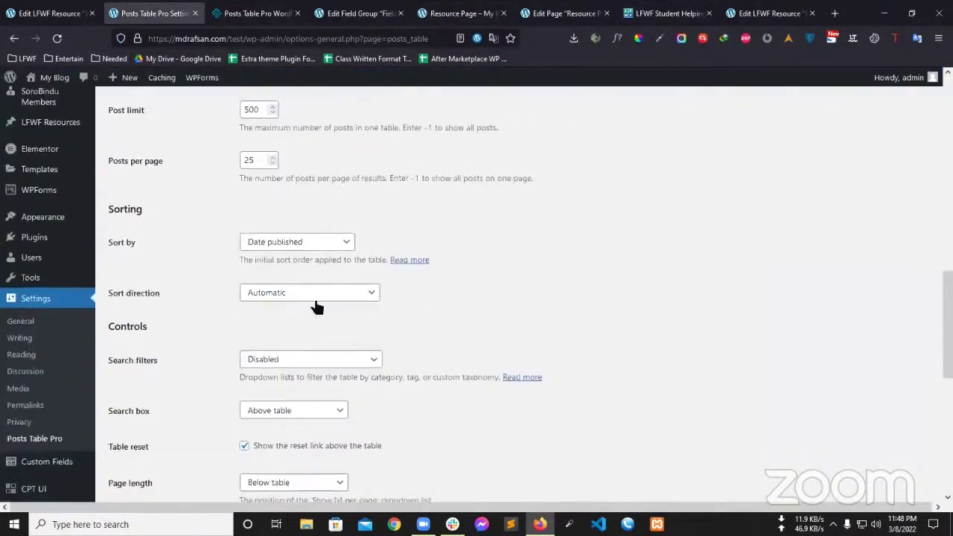
click(368, 293)
click(557, 288)
scroll(520, 283, down, 3)
double_click(149, 238)
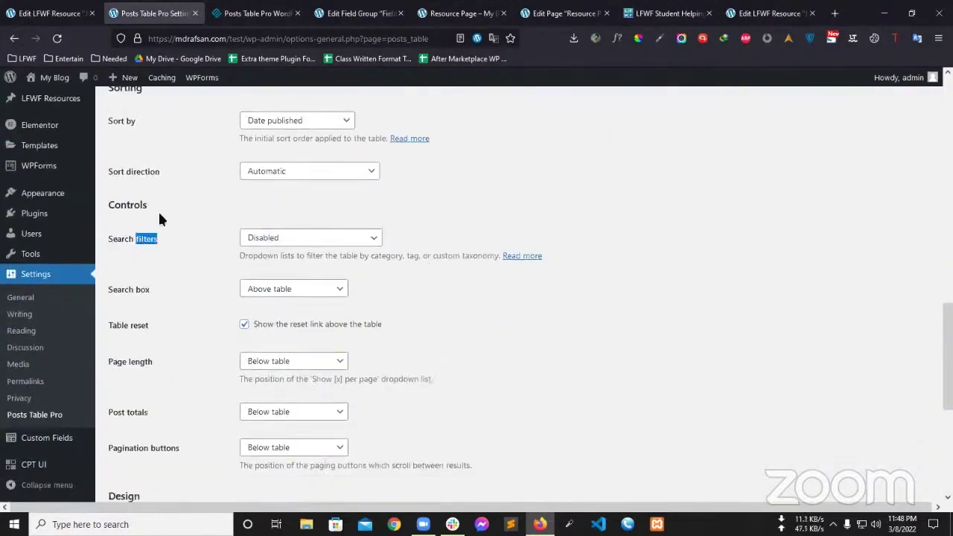
click(274, 238)
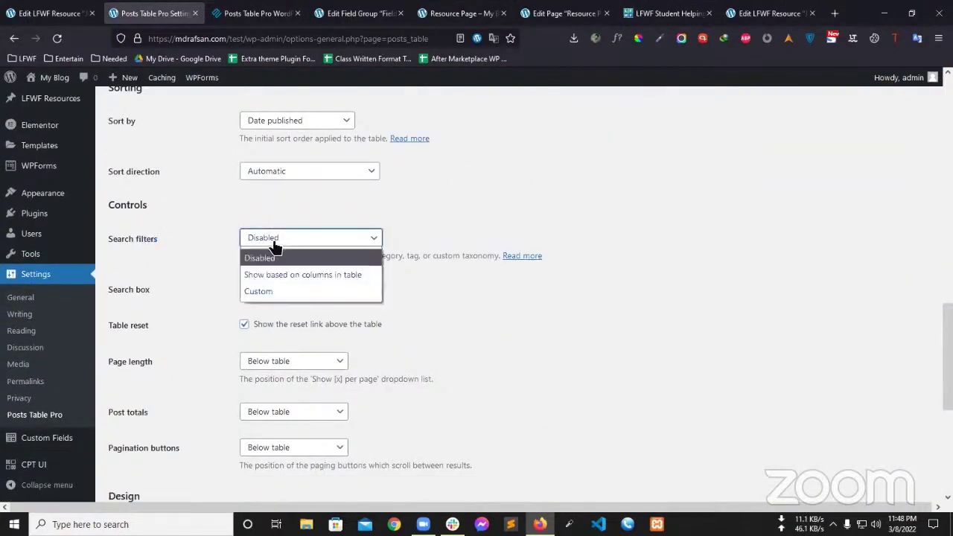
click(276, 293)
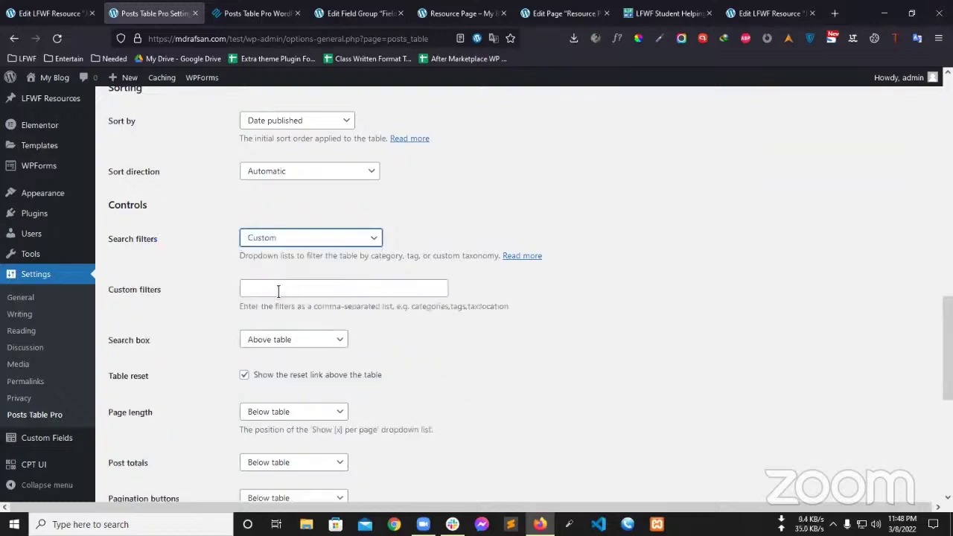
click(278, 290)
click(528, 318)
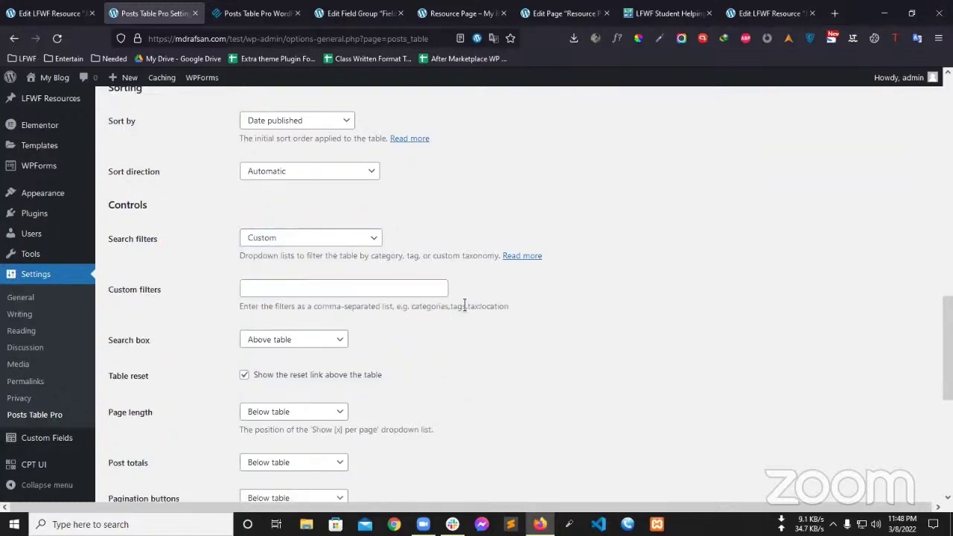
click(304, 291)
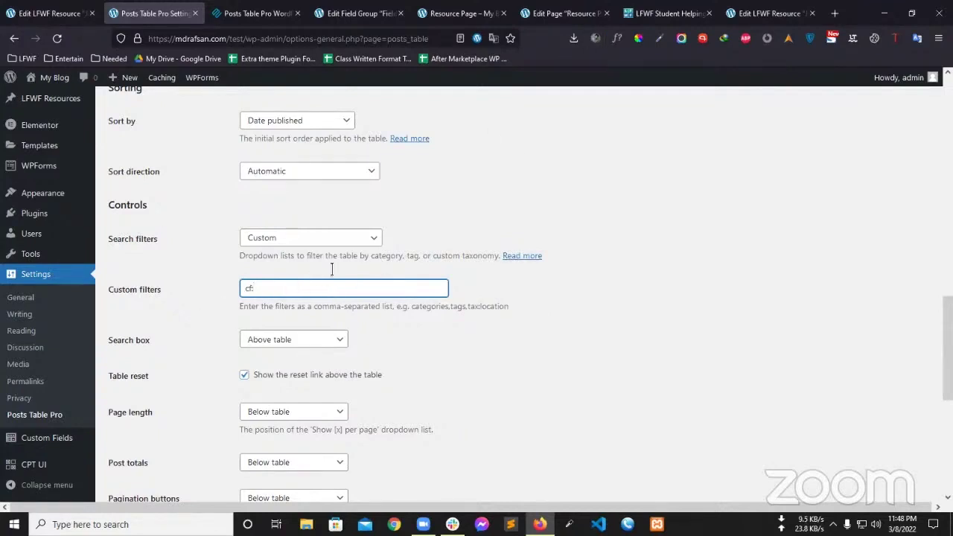
click(350, 13)
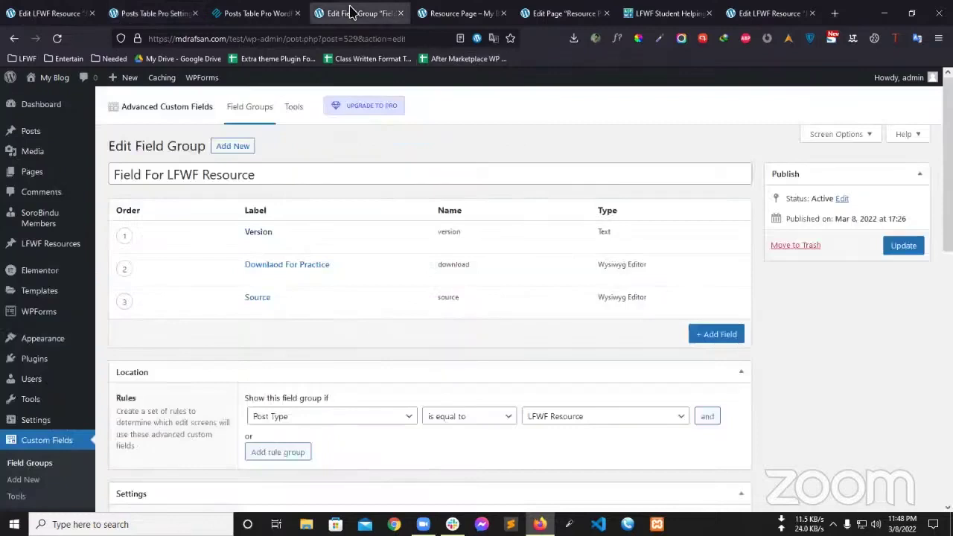
click(460, 13)
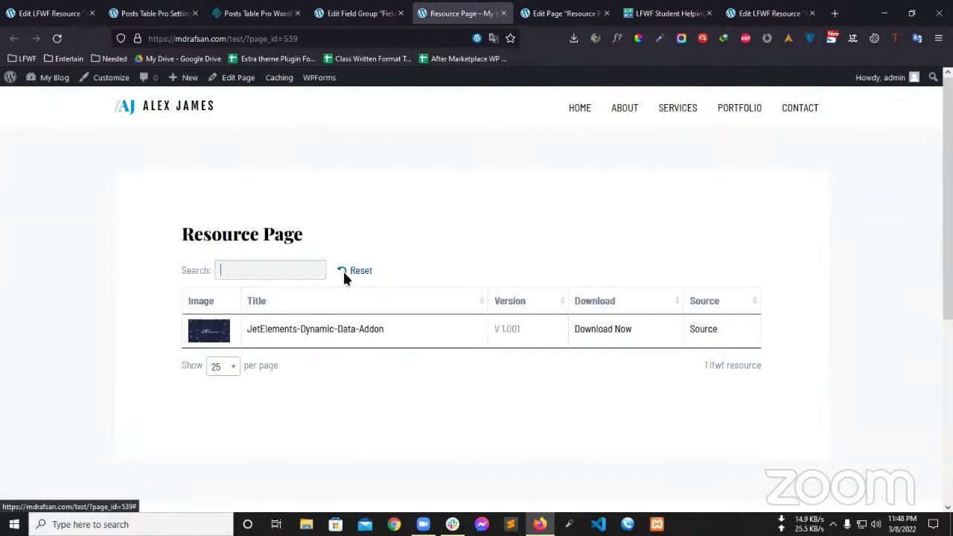
click(375, 202)
click(153, 13)
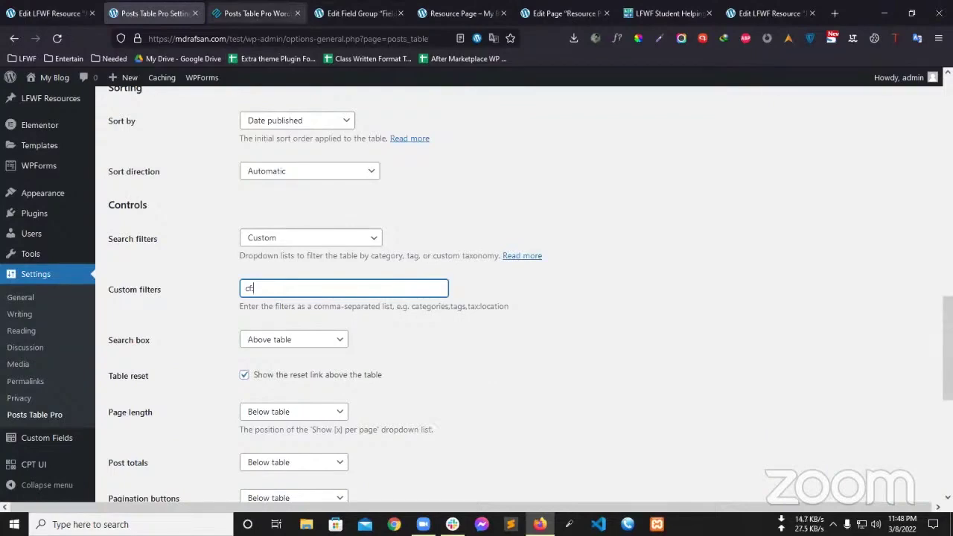
Step: Open the Catagories taxonomy for editing in CPT UI and copy its taxonomy slug
click(257, 14)
click(357, 13)
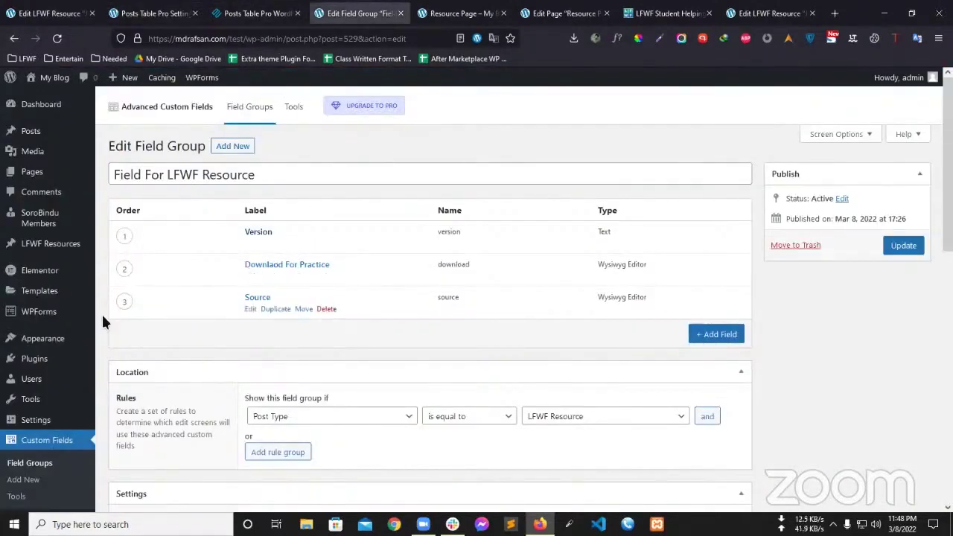
scroll(103, 321, down, 6)
scroll(67, 469, down, 2)
mouse_move(53, 476)
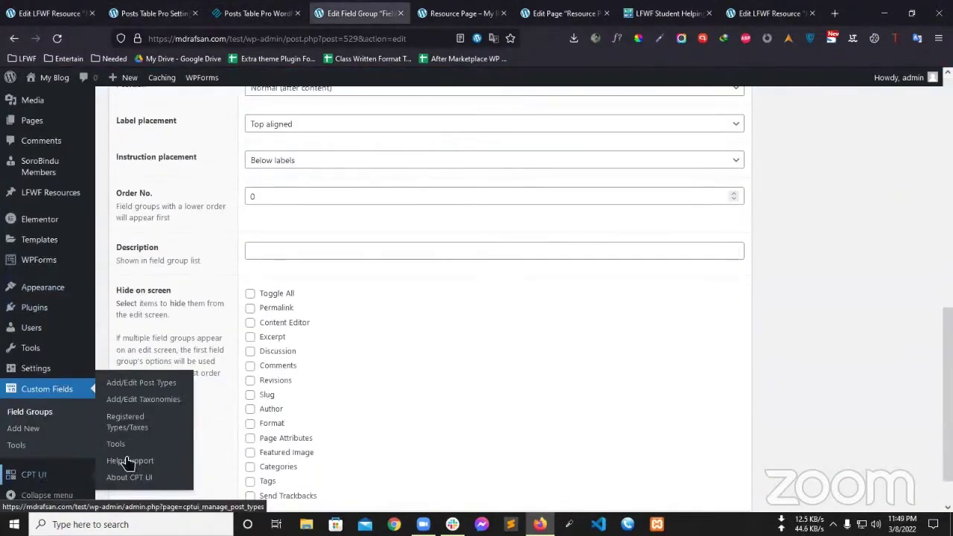
click(153, 408)
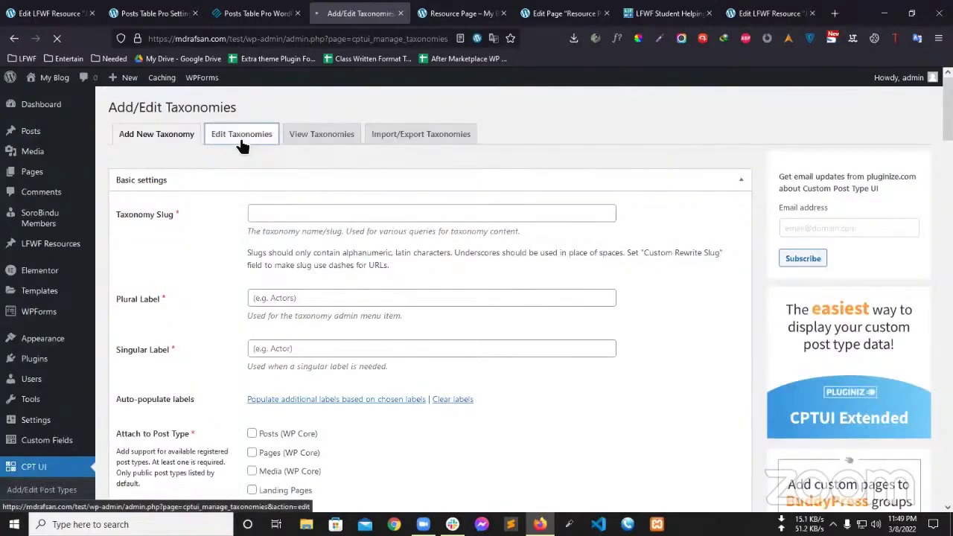
click(241, 141)
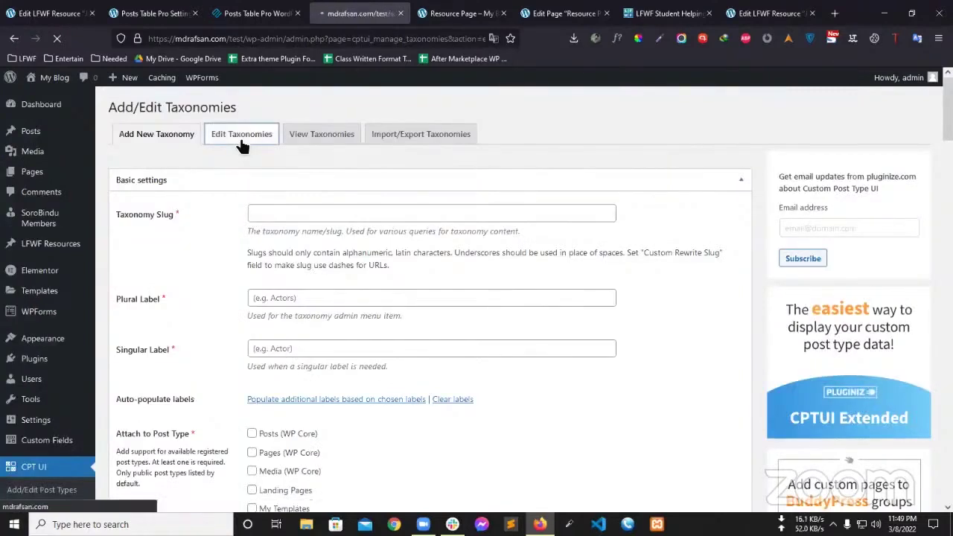
click(168, 165)
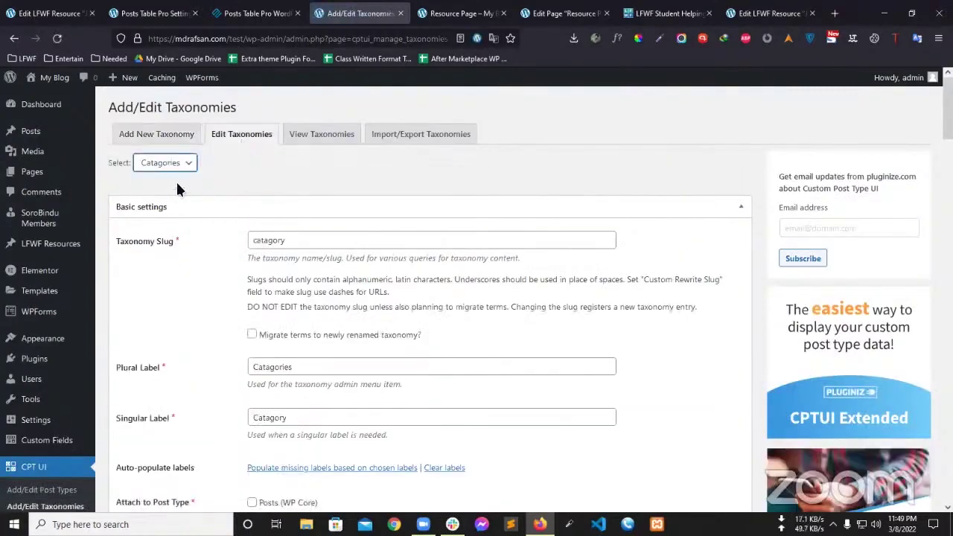
click(370, 221)
drag(320, 244, 230, 240)
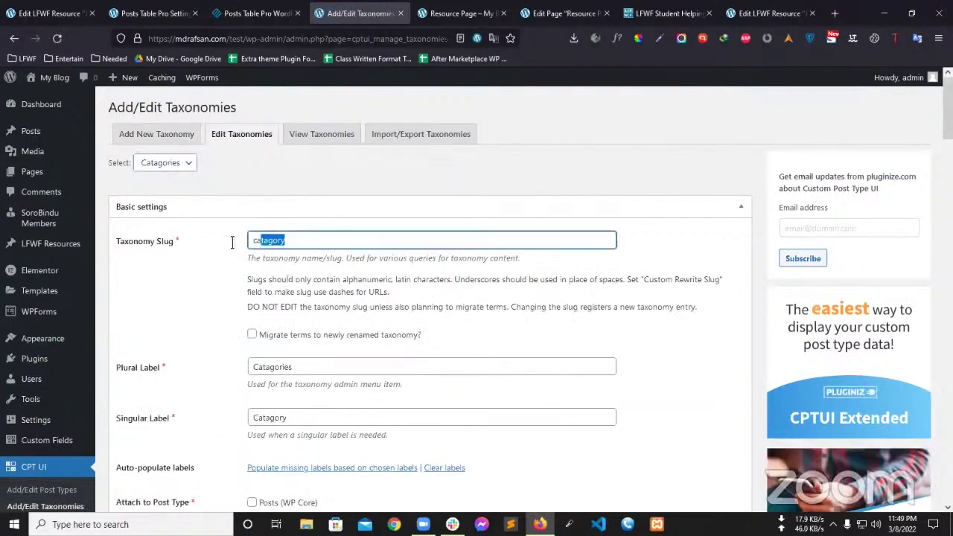
right_click(272, 242)
click(304, 245)
Step: Replace the Custom filters value in the Posts Table Pro settings with tax:catagory and save the settings
click(253, 13)
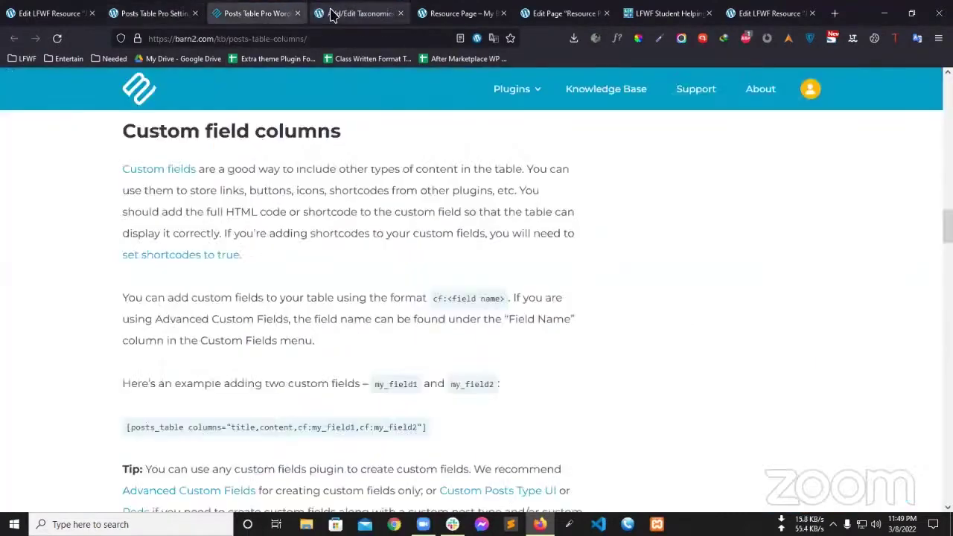
click(368, 13)
click(435, 13)
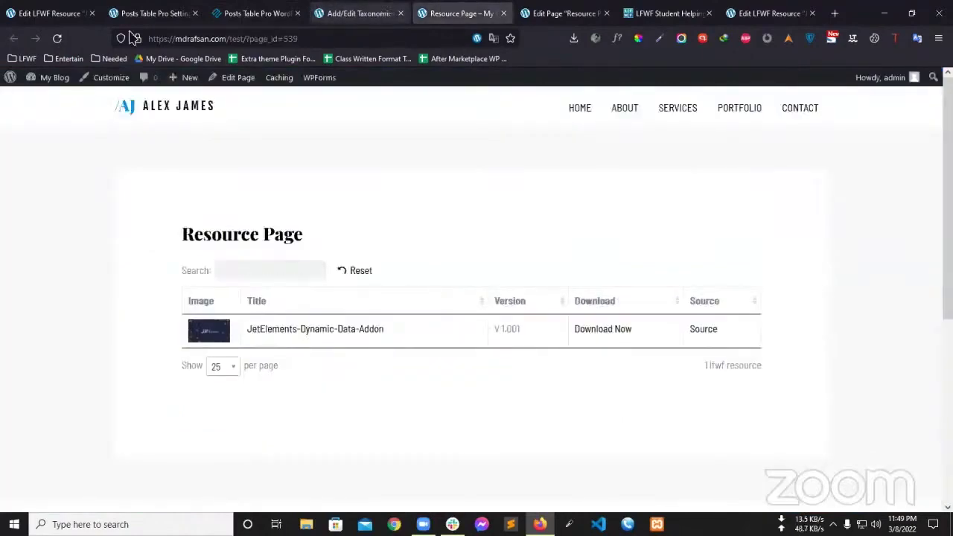
click(357, 12)
click(46, 13)
click(153, 12)
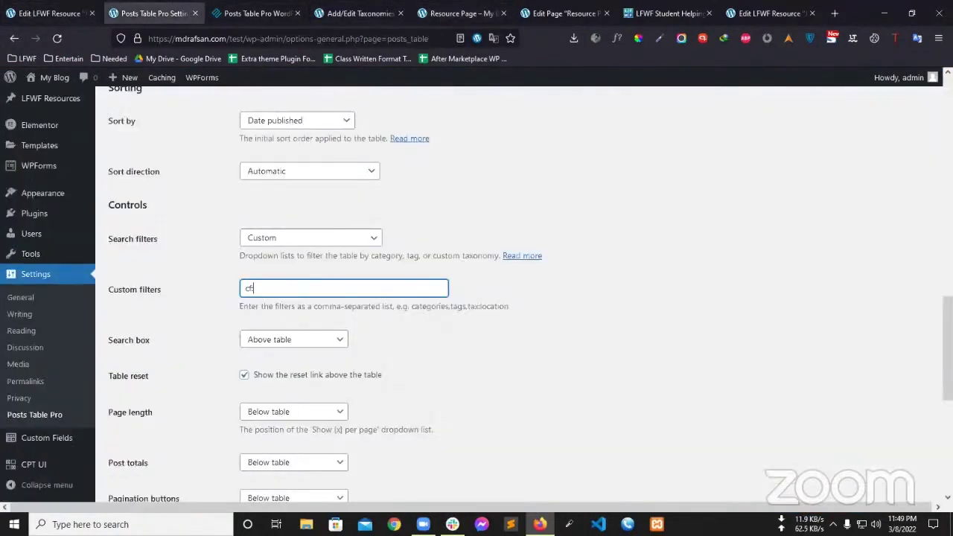
text(:)
drag(268, 291, 196, 291)
key(BackSpace)
text(tax)
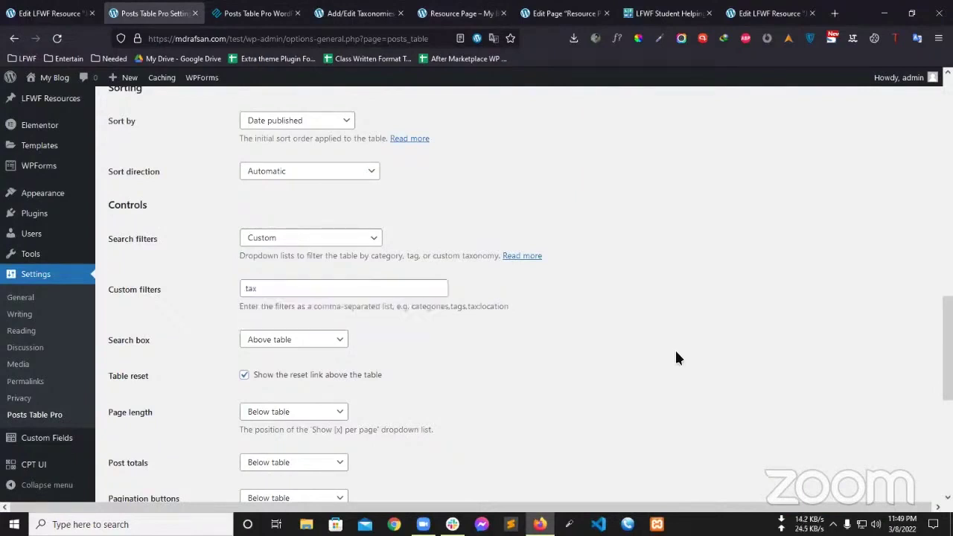
click(299, 290)
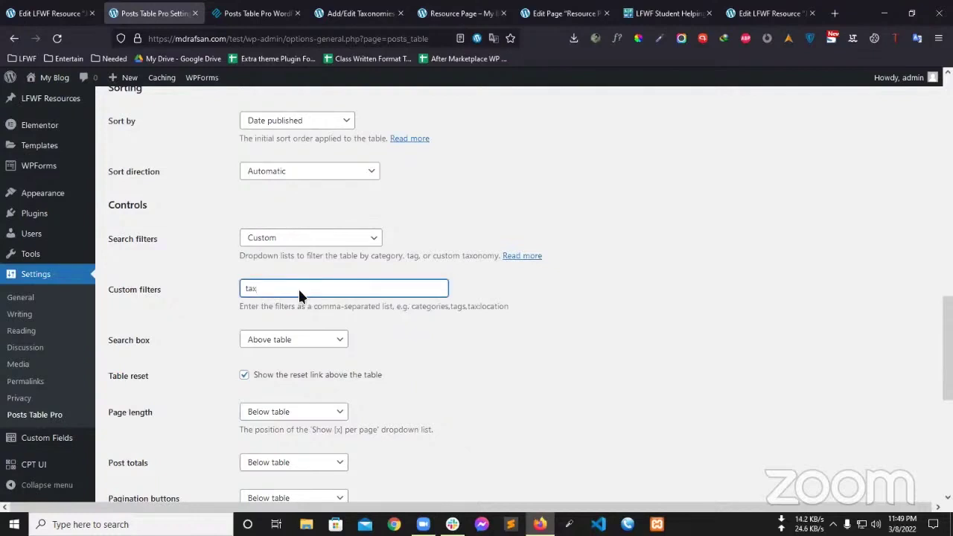
text(:catagory)
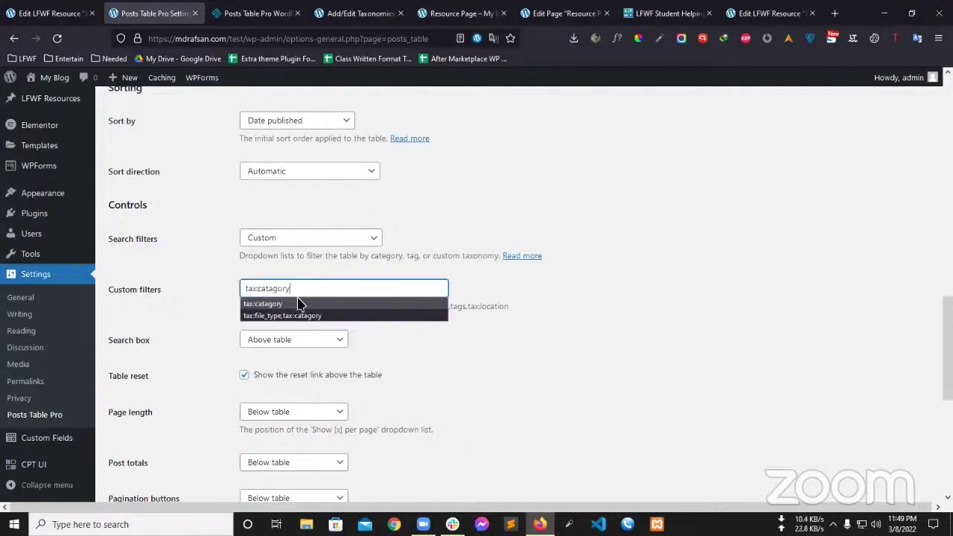
click(385, 302)
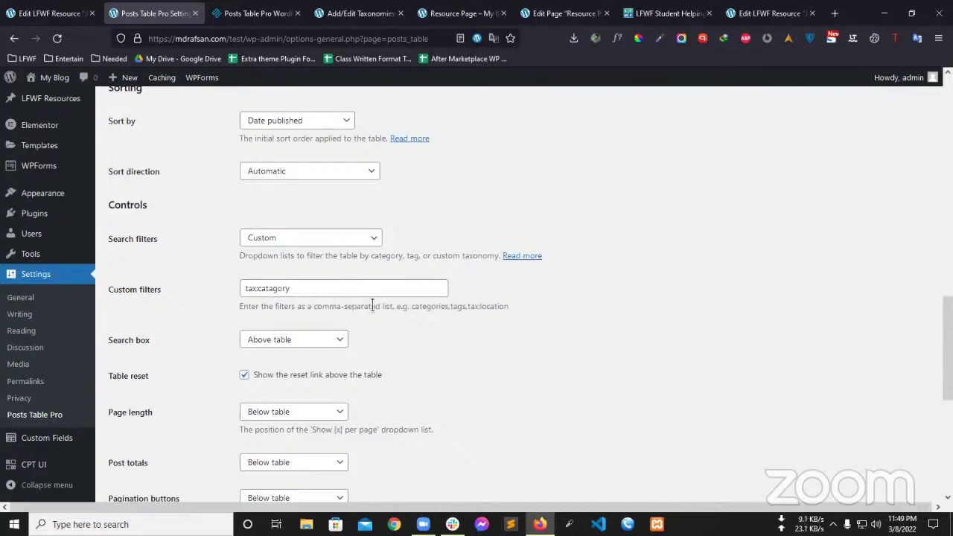
scroll(353, 282, down, 5)
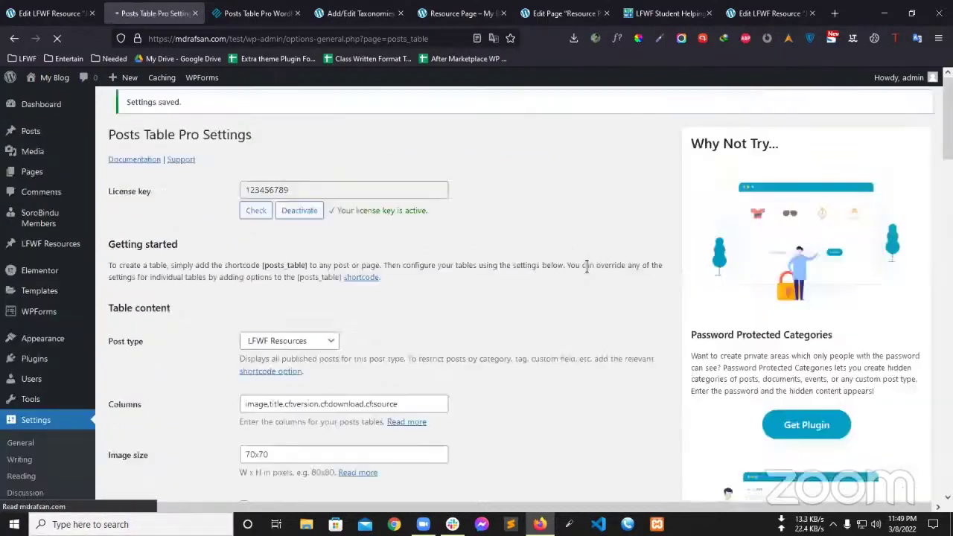
Step: Reload the published Resource Page and examine the options of the Catagory filter above the table
click(458, 13)
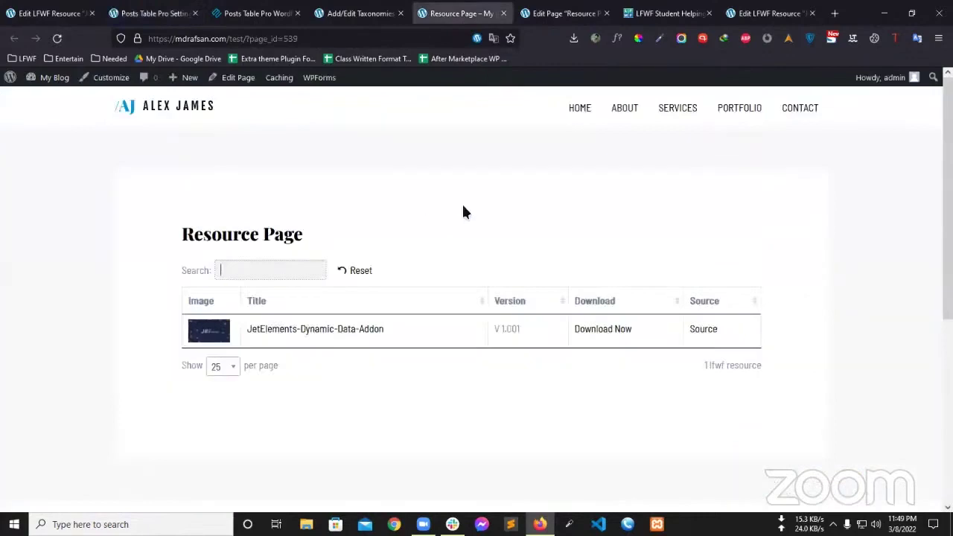
click(57, 38)
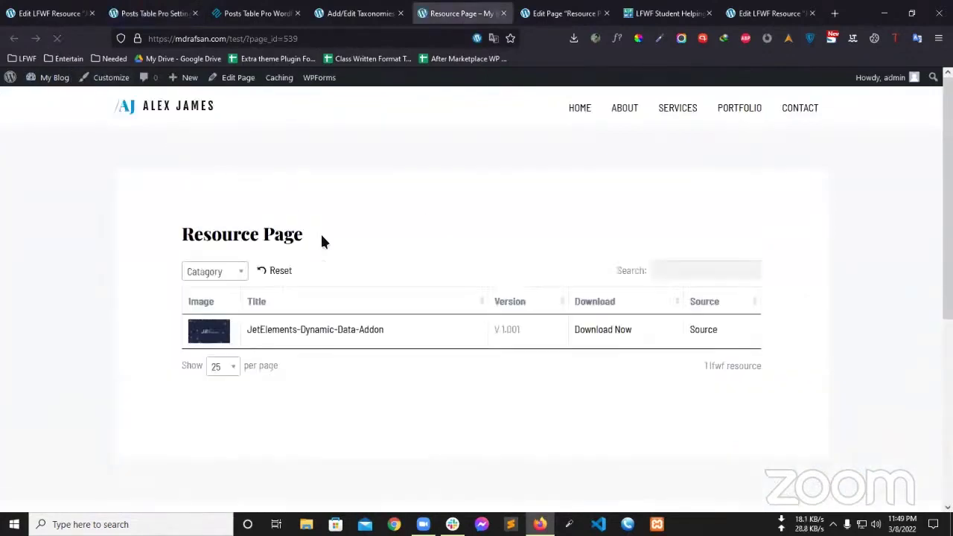
click(226, 272)
click(211, 277)
click(211, 277)
click(208, 276)
click(209, 276)
click(223, 276)
click(216, 275)
click(227, 281)
click(201, 274)
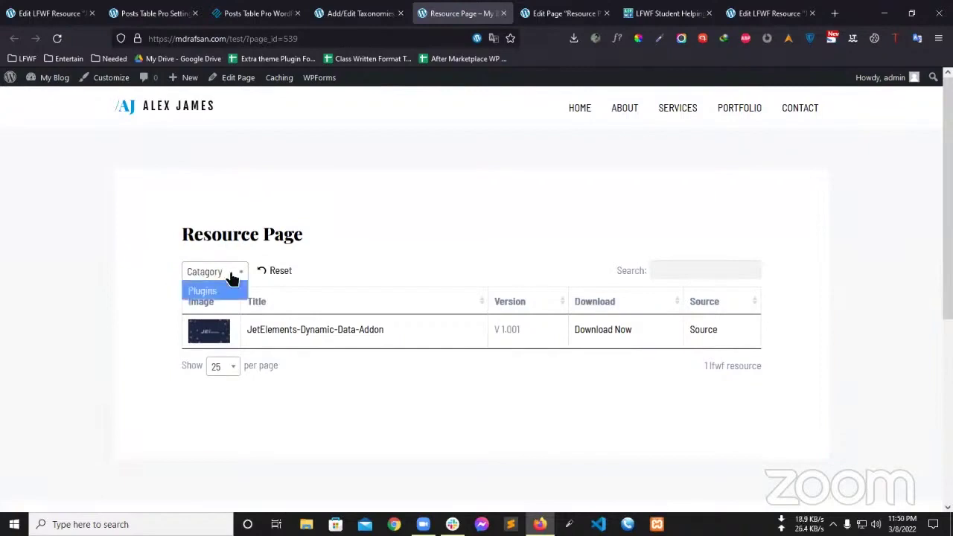
click(208, 275)
click(201, 274)
click(223, 272)
click(216, 278)
click(216, 279)
Step: Examine the options of the File Type filter on the LFWF Student Helping Resource page
click(562, 14)
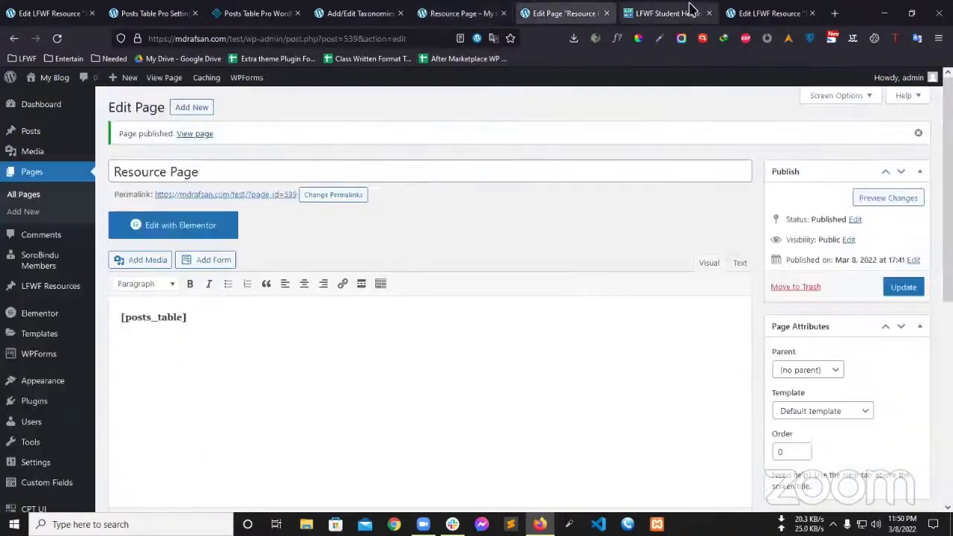
click(677, 13)
click(171, 223)
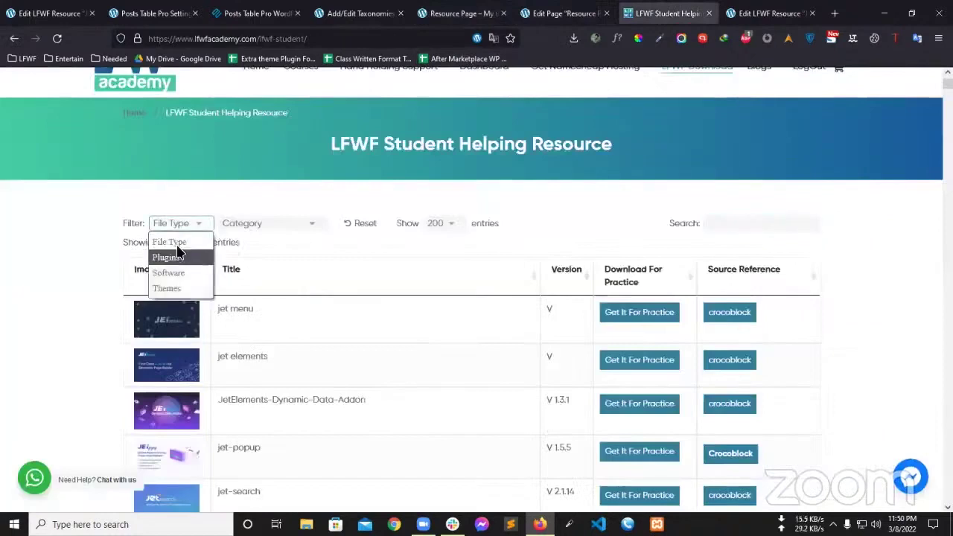
click(117, 245)
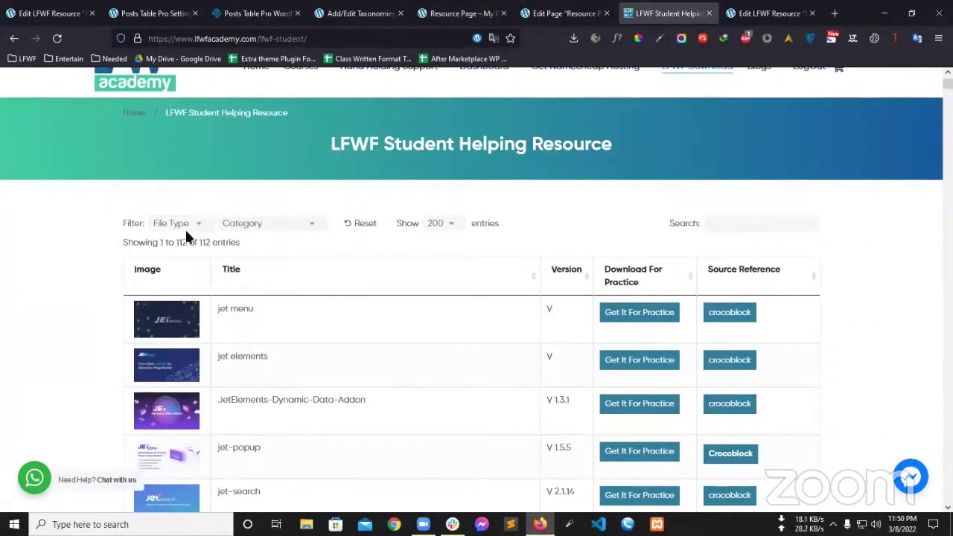
click(186, 225)
click(147, 244)
click(182, 223)
click(172, 211)
click(181, 223)
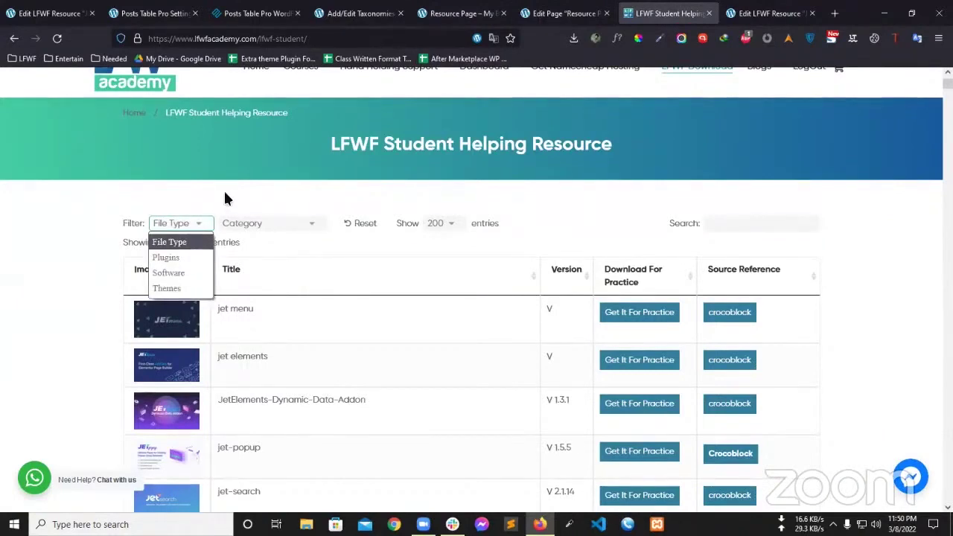
click(196, 214)
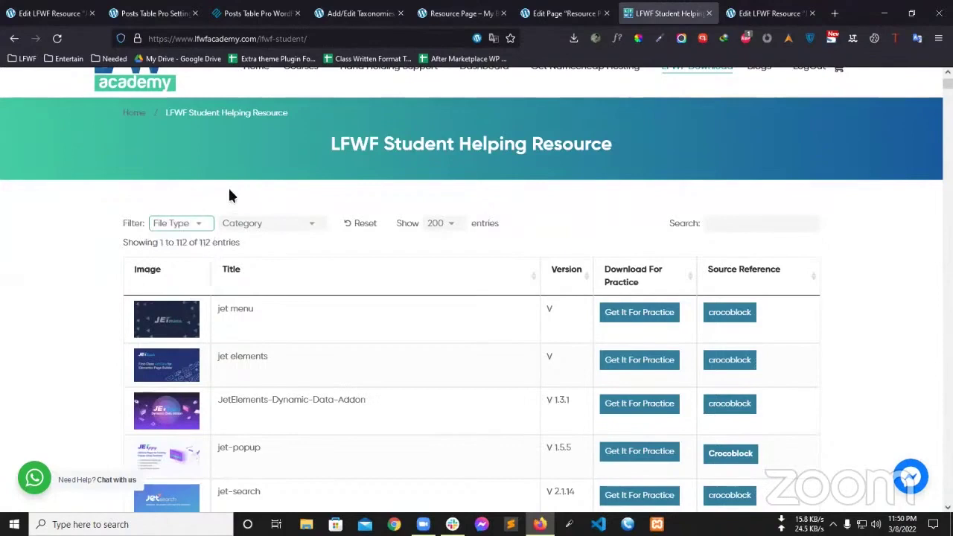
click(274, 222)
click(189, 229)
click(185, 223)
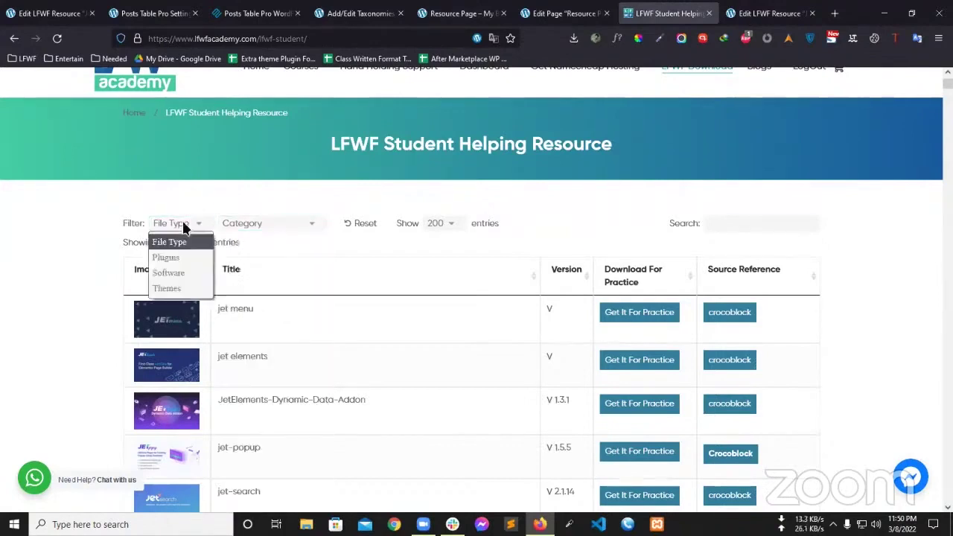
click(180, 227)
click(188, 225)
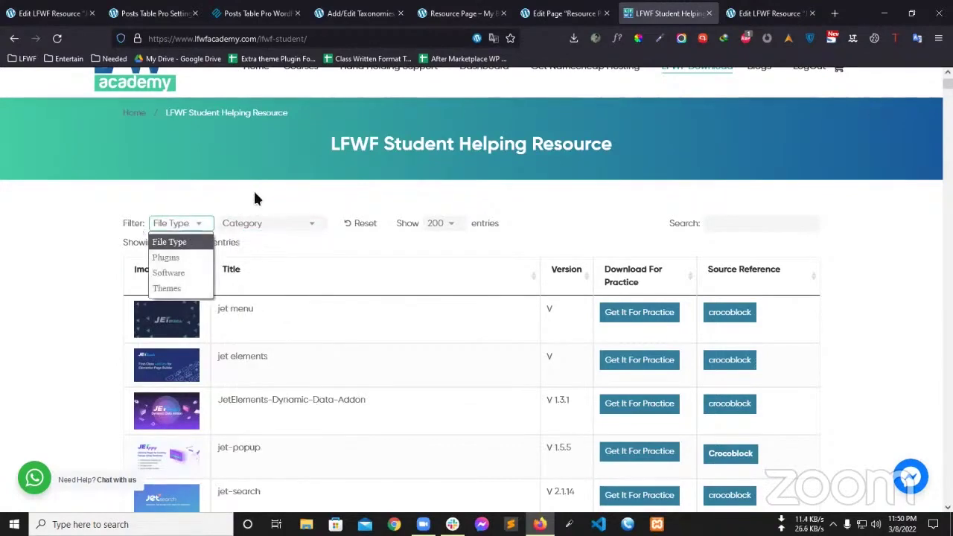
click(177, 216)
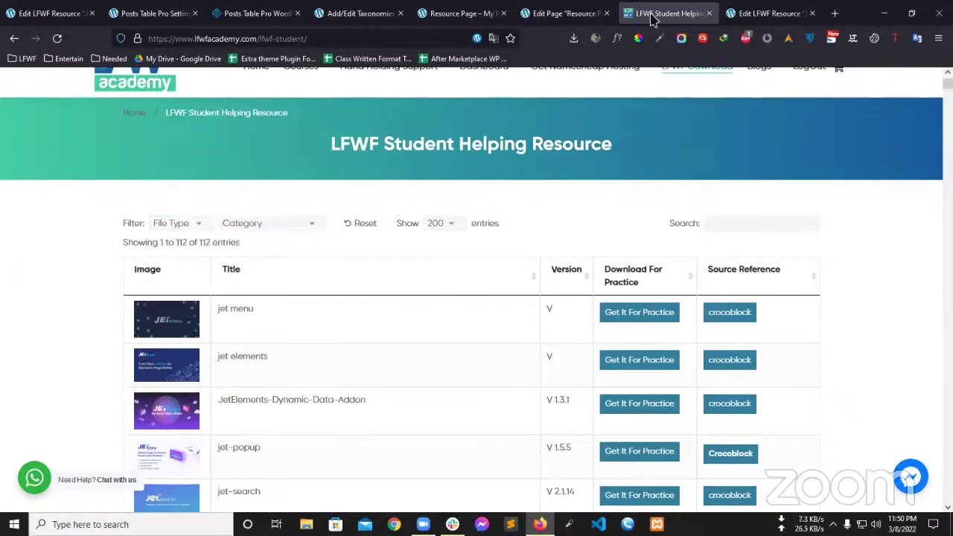